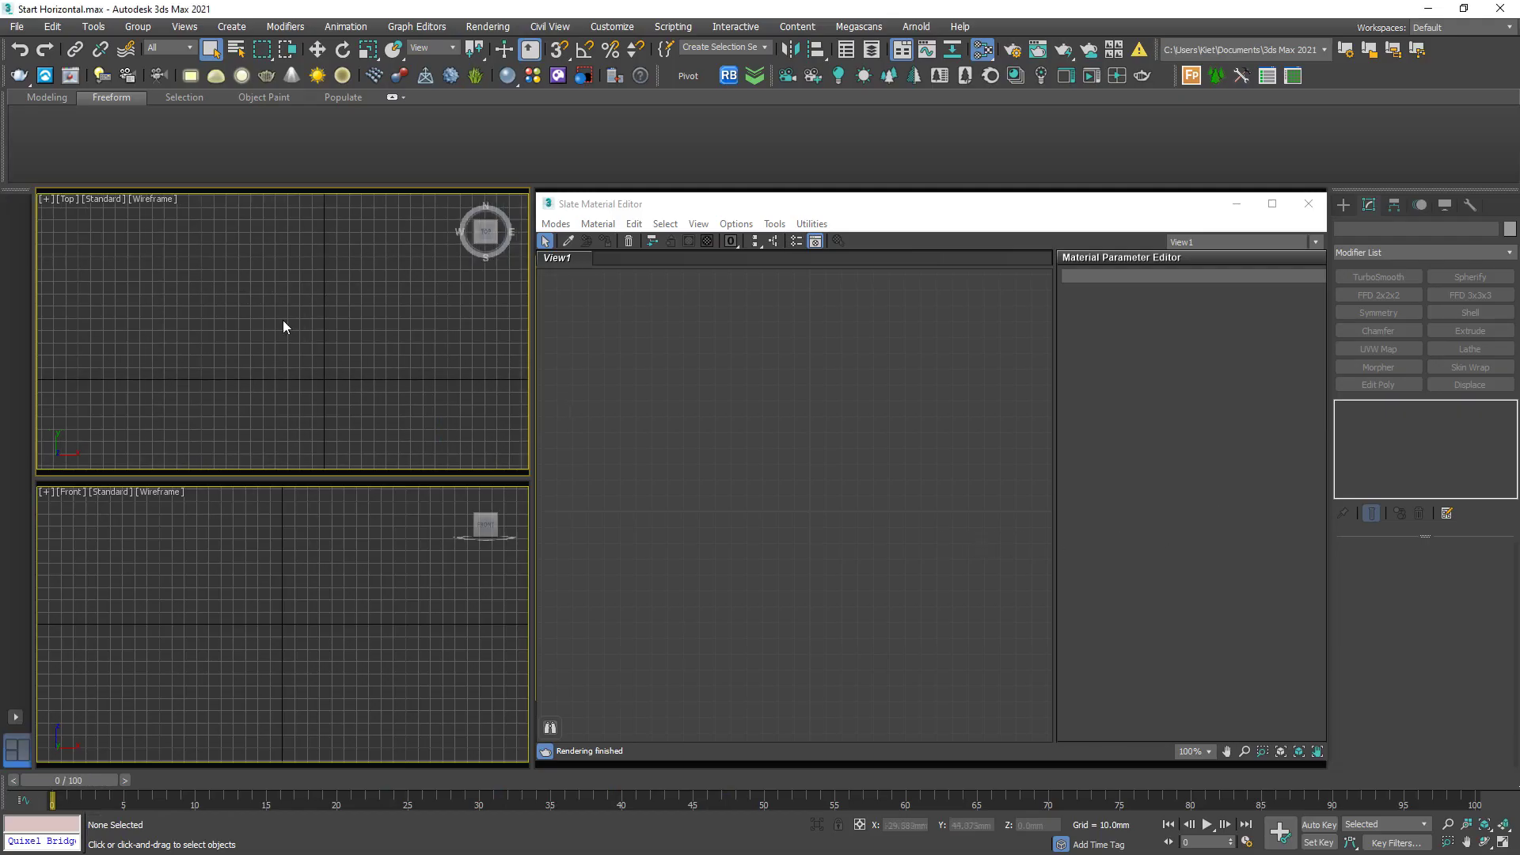
- Create a plane about 147 mm long and 179 mm wide in the Top view and show its parameters
scroll(308, 325, "up", 1)
right_click(307, 325)
left_click(346, 272)
left_click_drag(167, 233, 478, 475)
right_click(468, 391)
left_click(1369, 204)
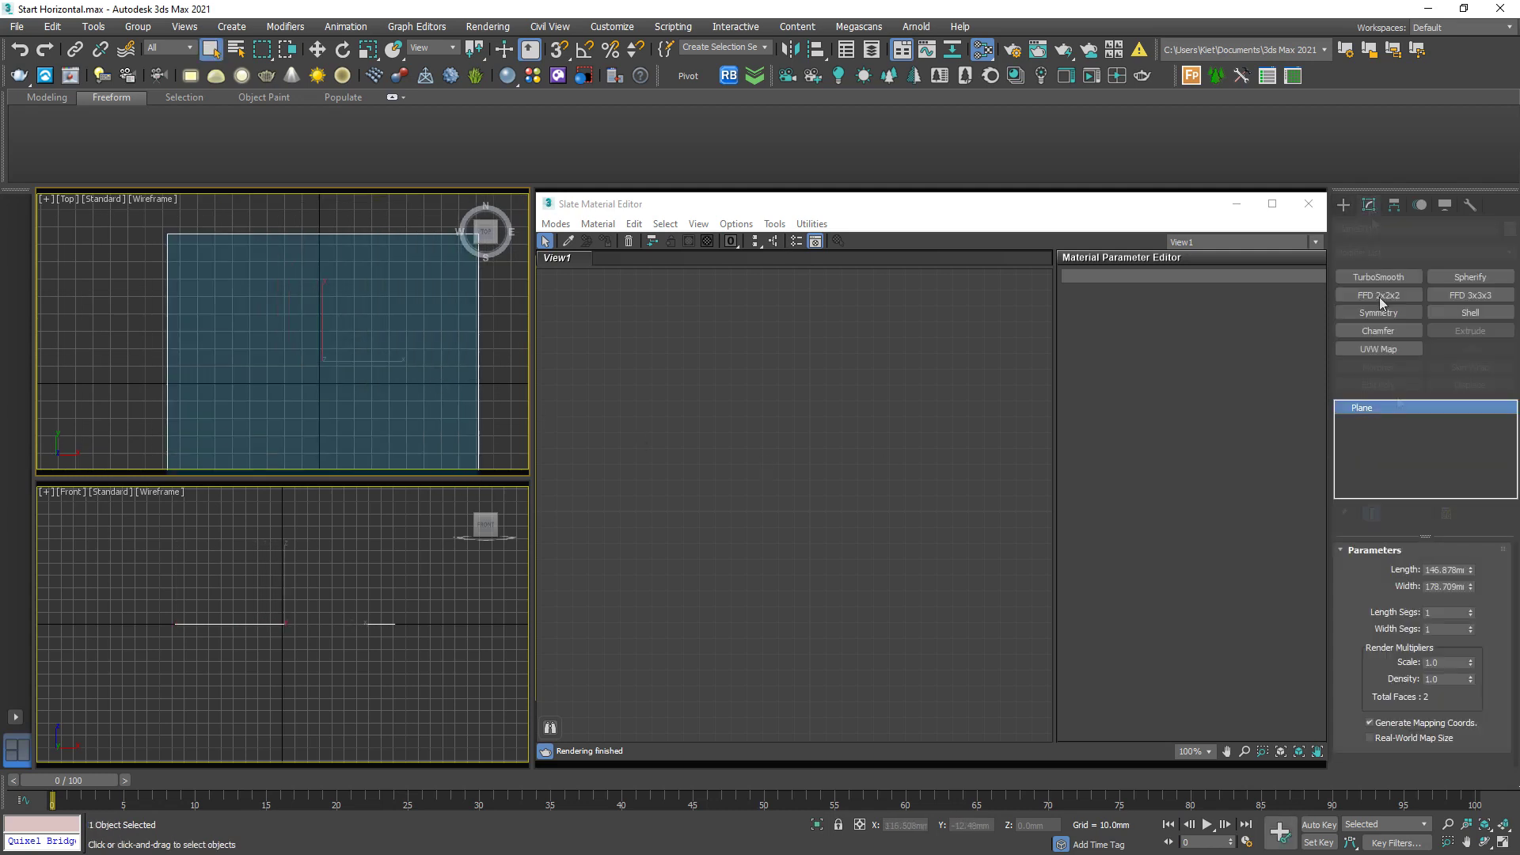
- Set the plane's length and width to 10000 mm each
double_click(1447, 569)
type("10000")
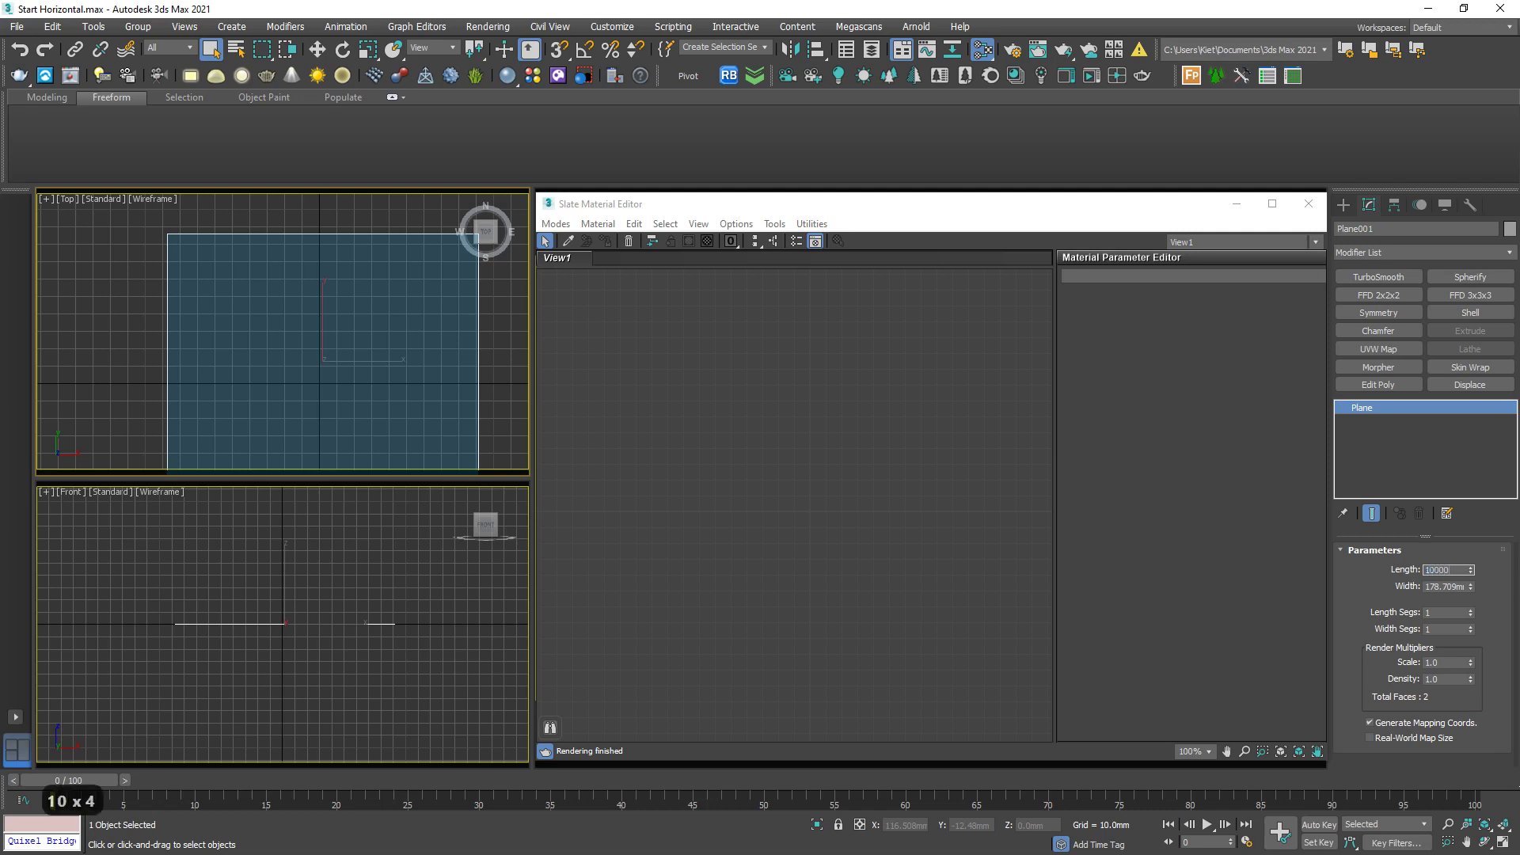
key("Tab")
type("1")
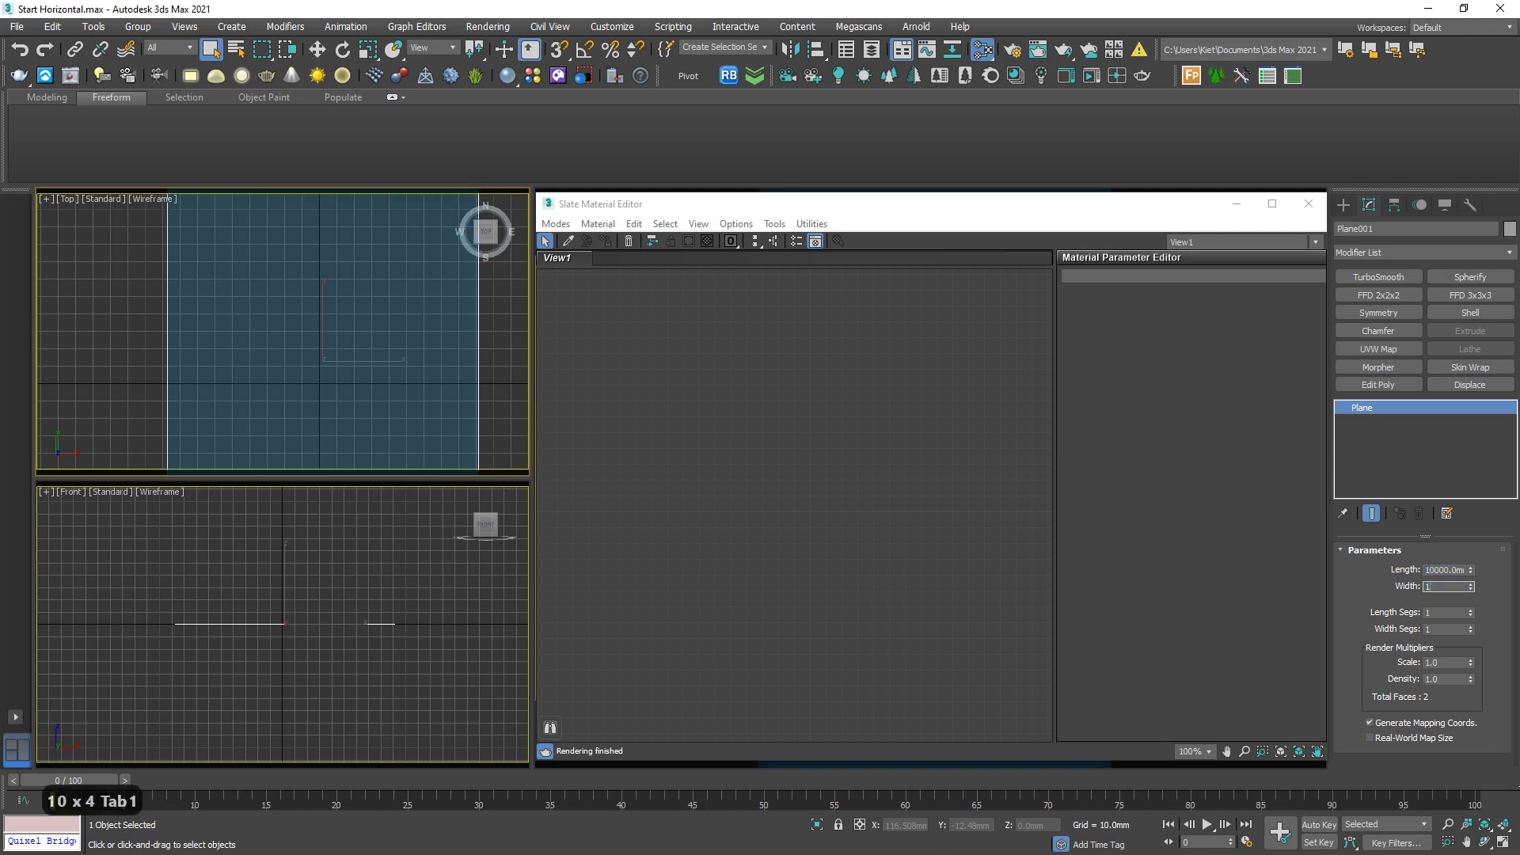
type("0000")
key("Return")
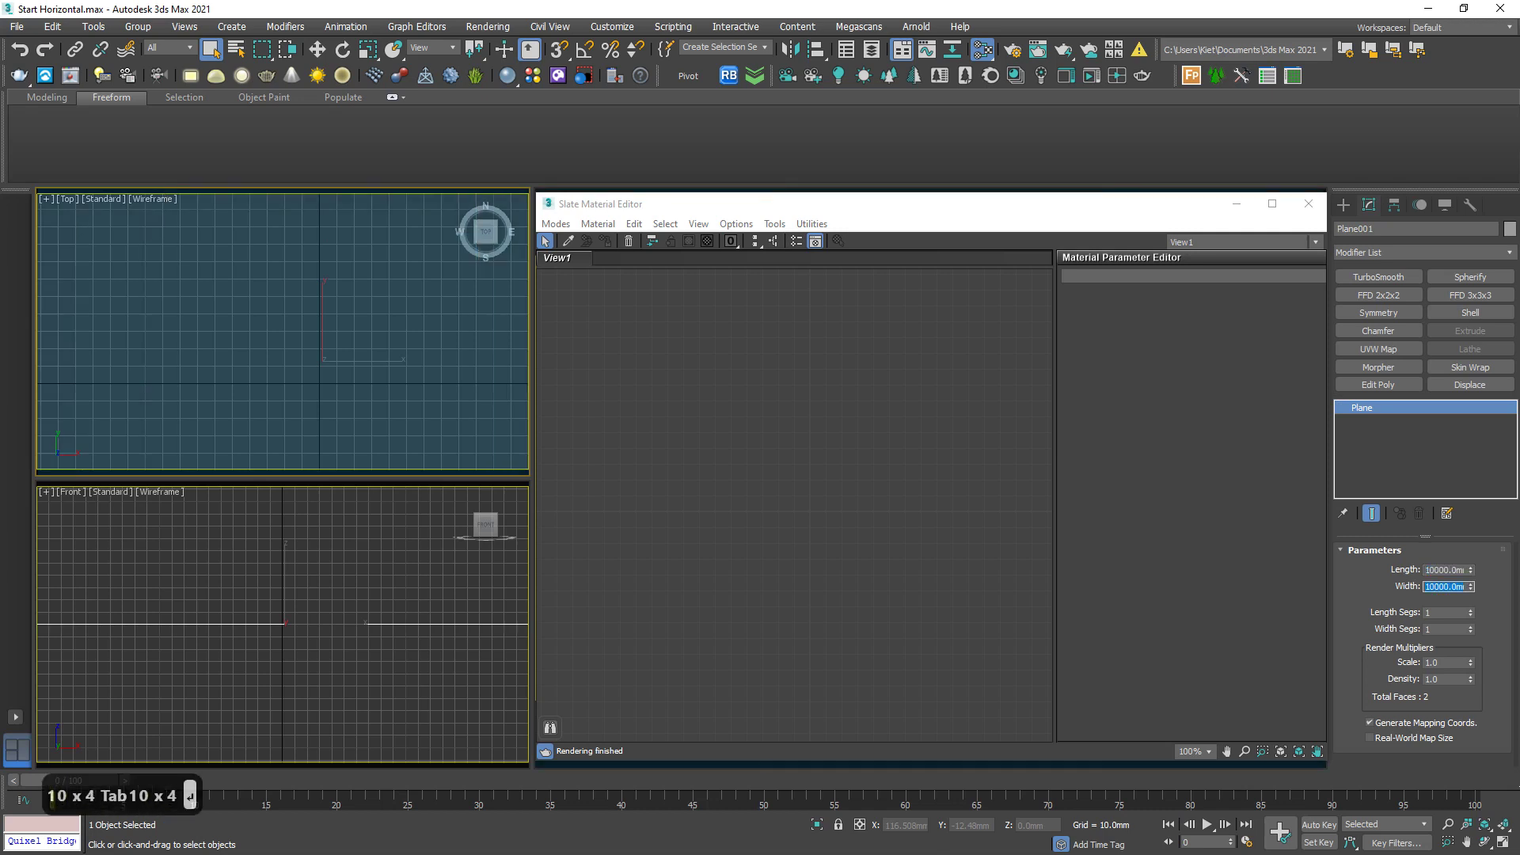
- Deselect the plane and switch the Top view to default shading so the whole surface can be seen
key("w")
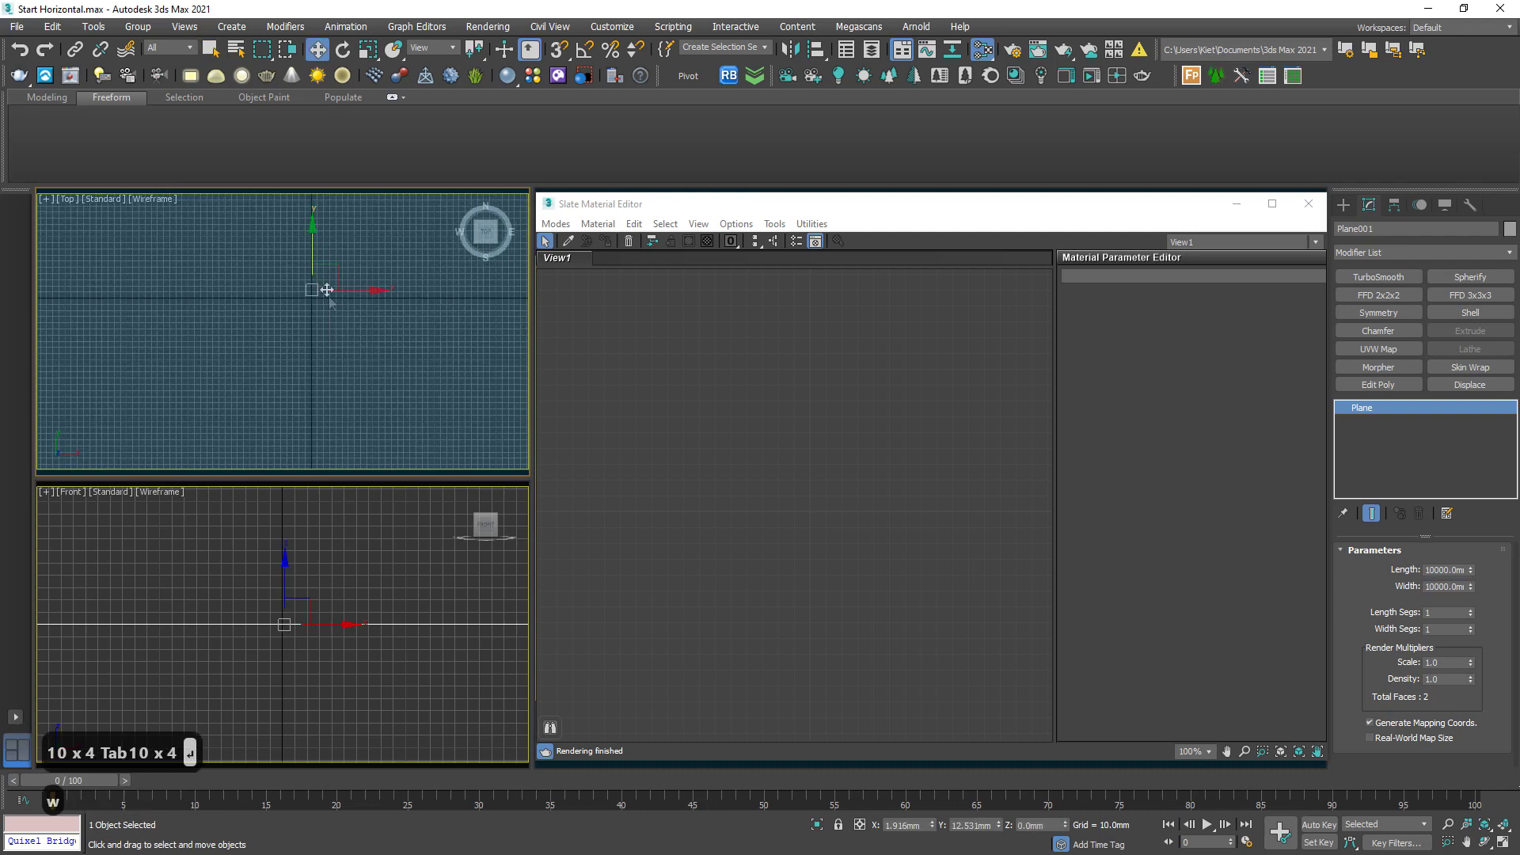
scroll(412, 353, "down", 3)
left_click(435, 365)
scroll(463, 379, "down", 10)
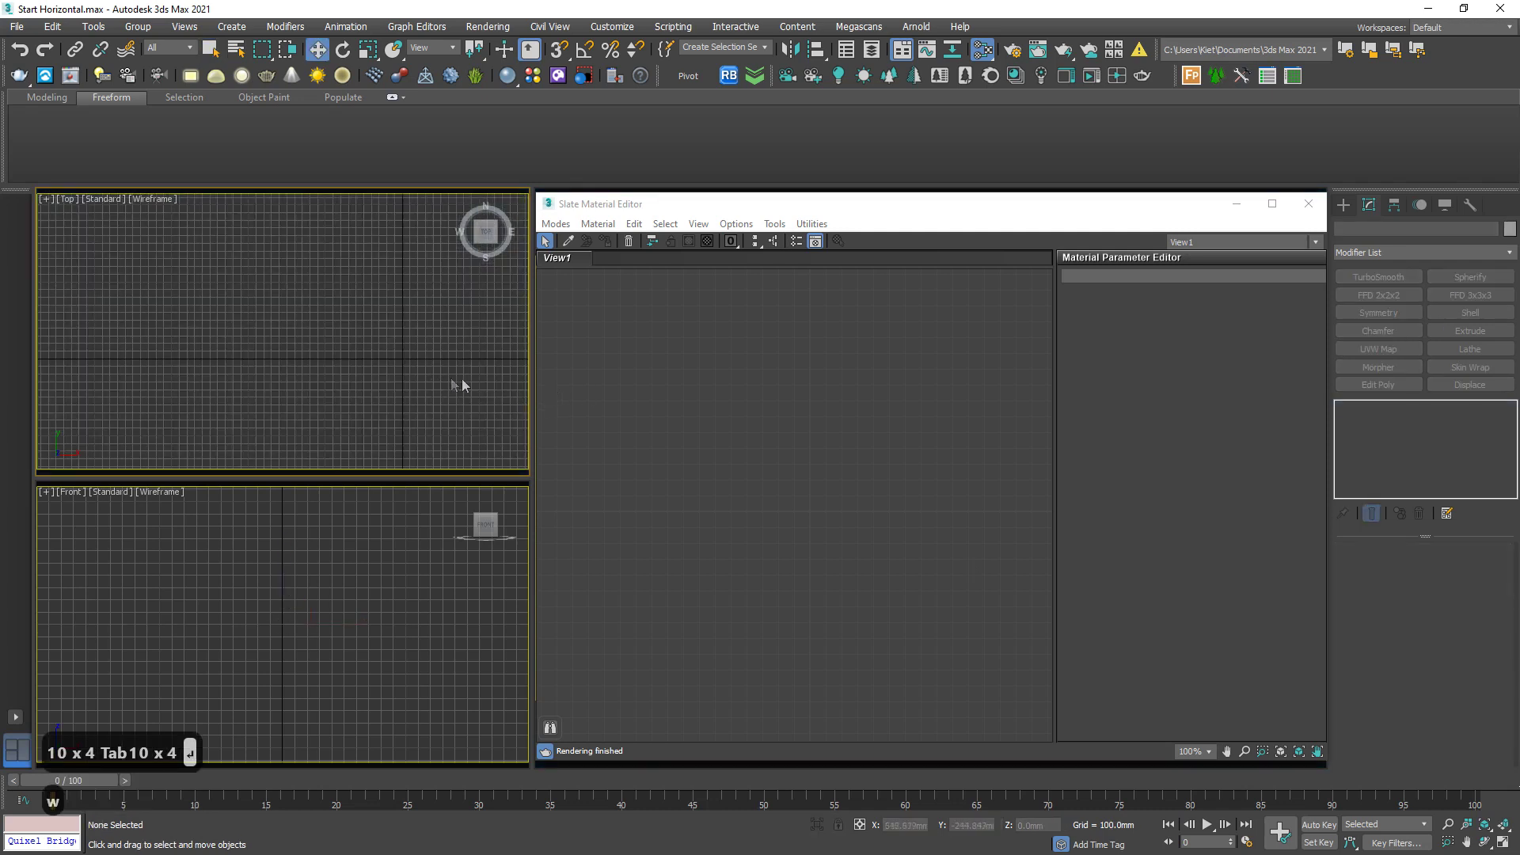
scroll(477, 393, "down", 3)
key("F3")
scroll(463, 403, "up", 5)
middle_click_drag(461, 402, 273, 301)
scroll(273, 301, "down", 2)
- Create a CoronaPhysicalMtl material and assign it to the plane in the Top view
right_click(848, 441)
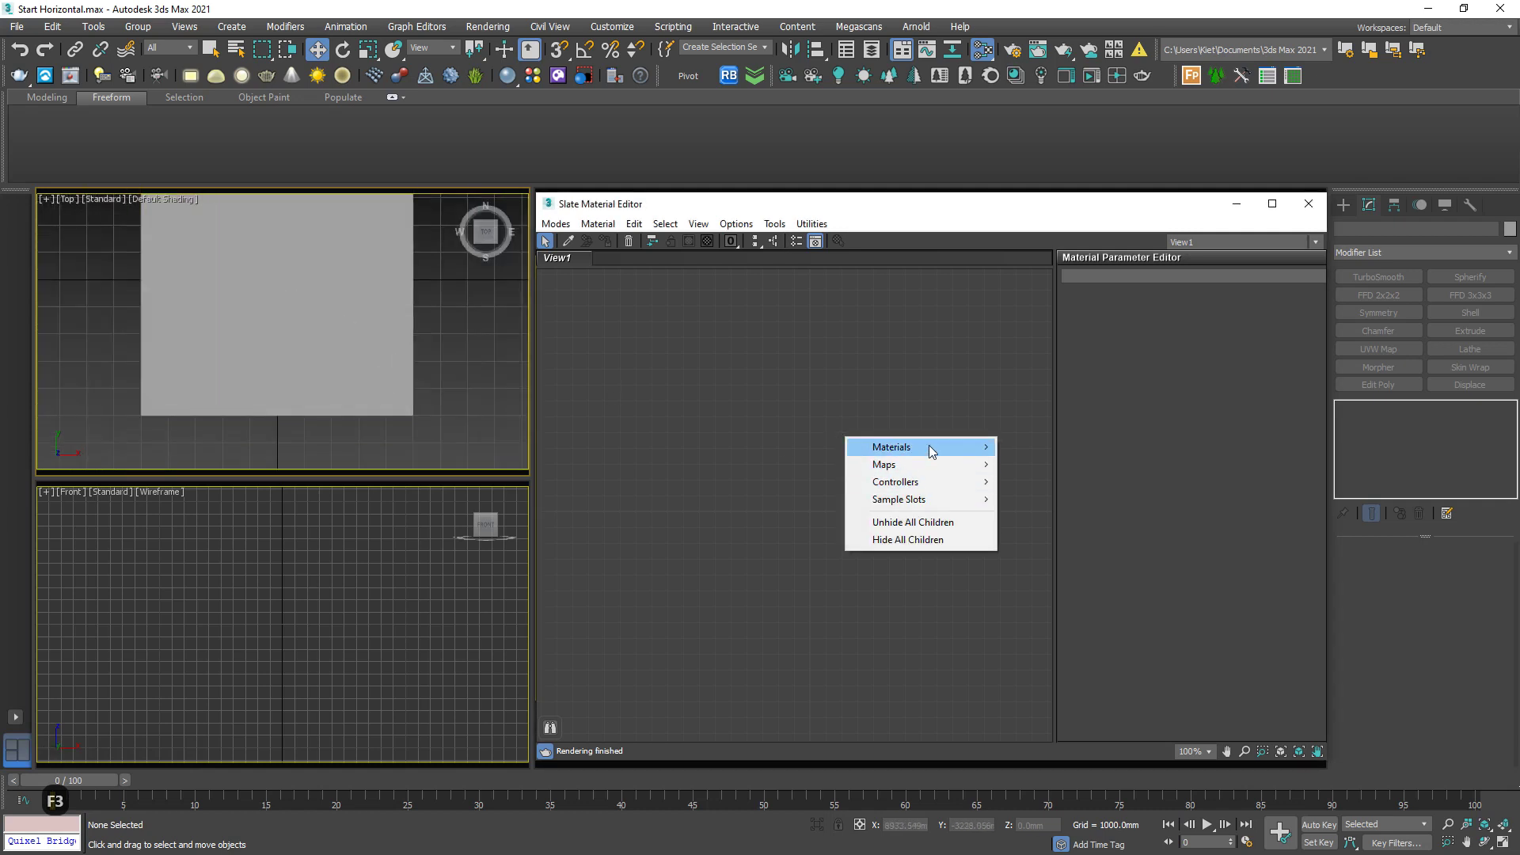
mouse_move(946, 450)
mouse_move(1035, 487)
left_click(1152, 481)
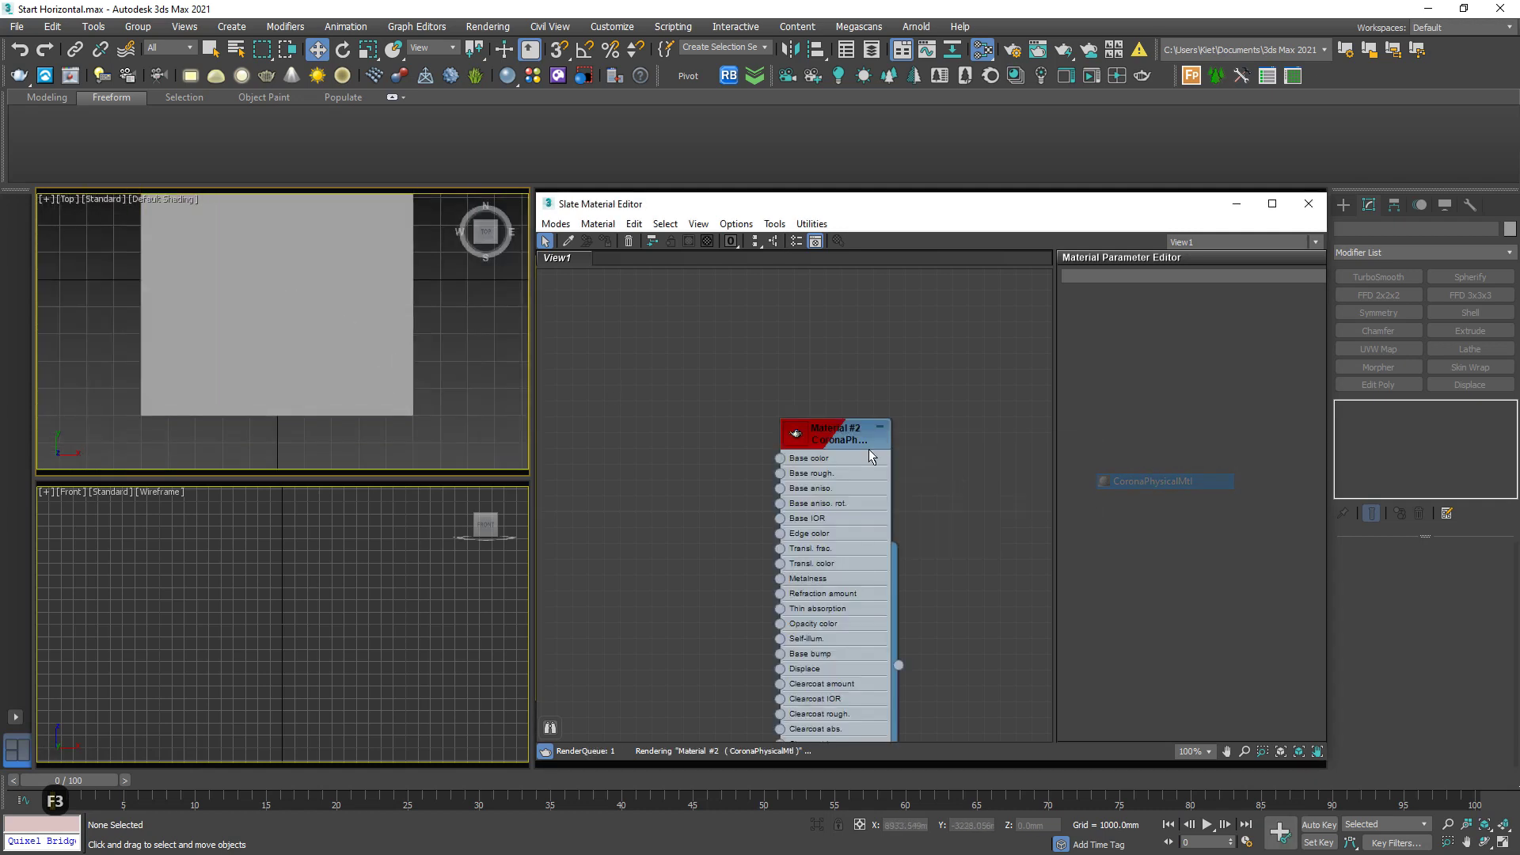
left_click_drag(868, 449, 863, 497)
left_click_drag(893, 714, 363, 340)
- Add COBBLESTONES-05_Gloss_8k.jpg as a bitmap map and place its node beside the Corona material
middle_click_drag(713, 514, 841, 470)
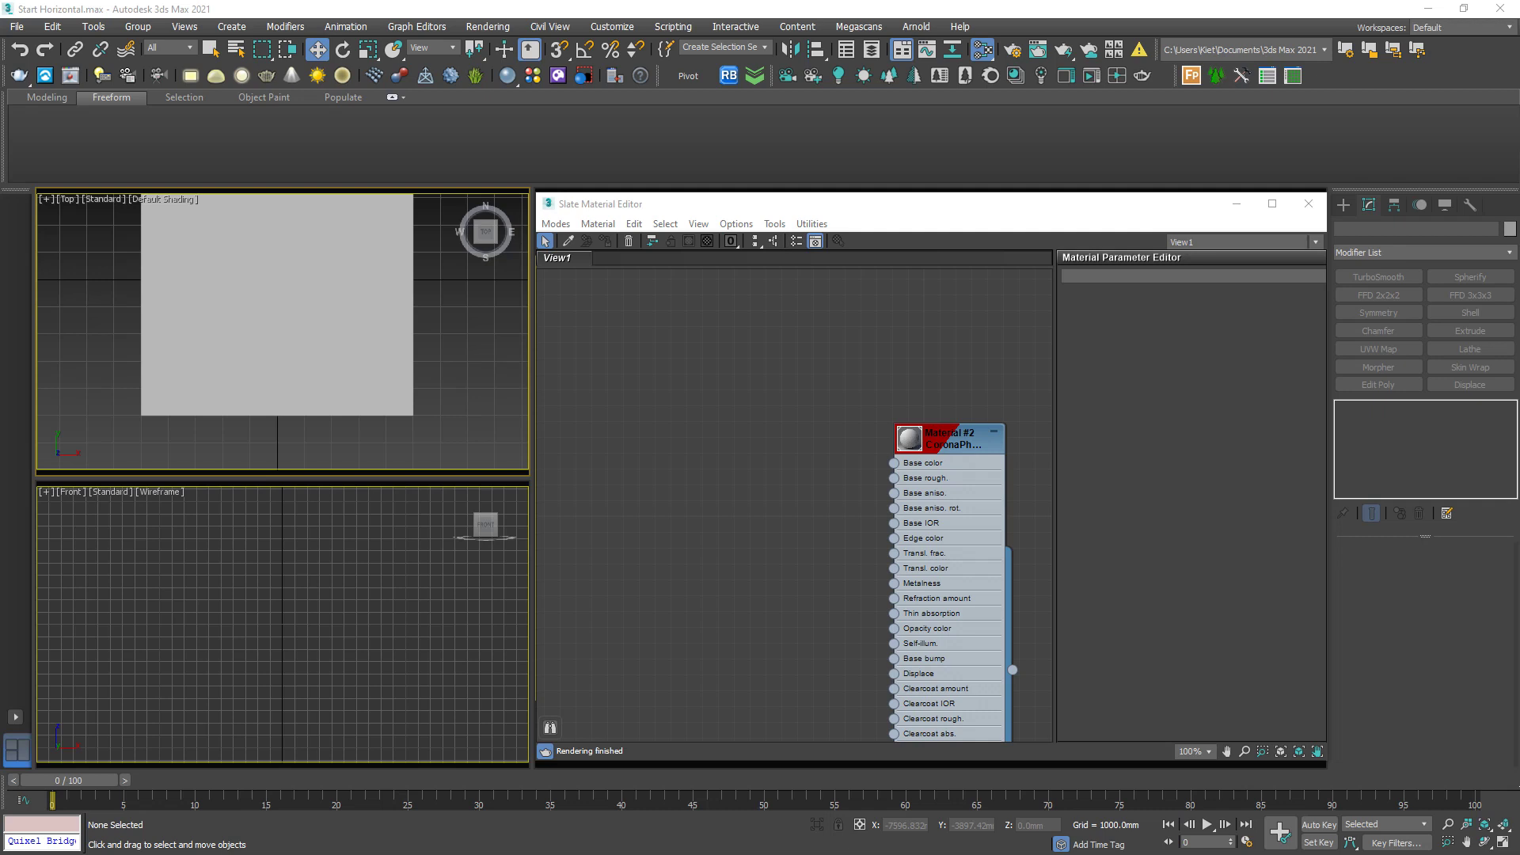
middle_click_drag(926, 561, 934, 483)
scroll(703, 421, "up", 1)
double_click(702, 420)
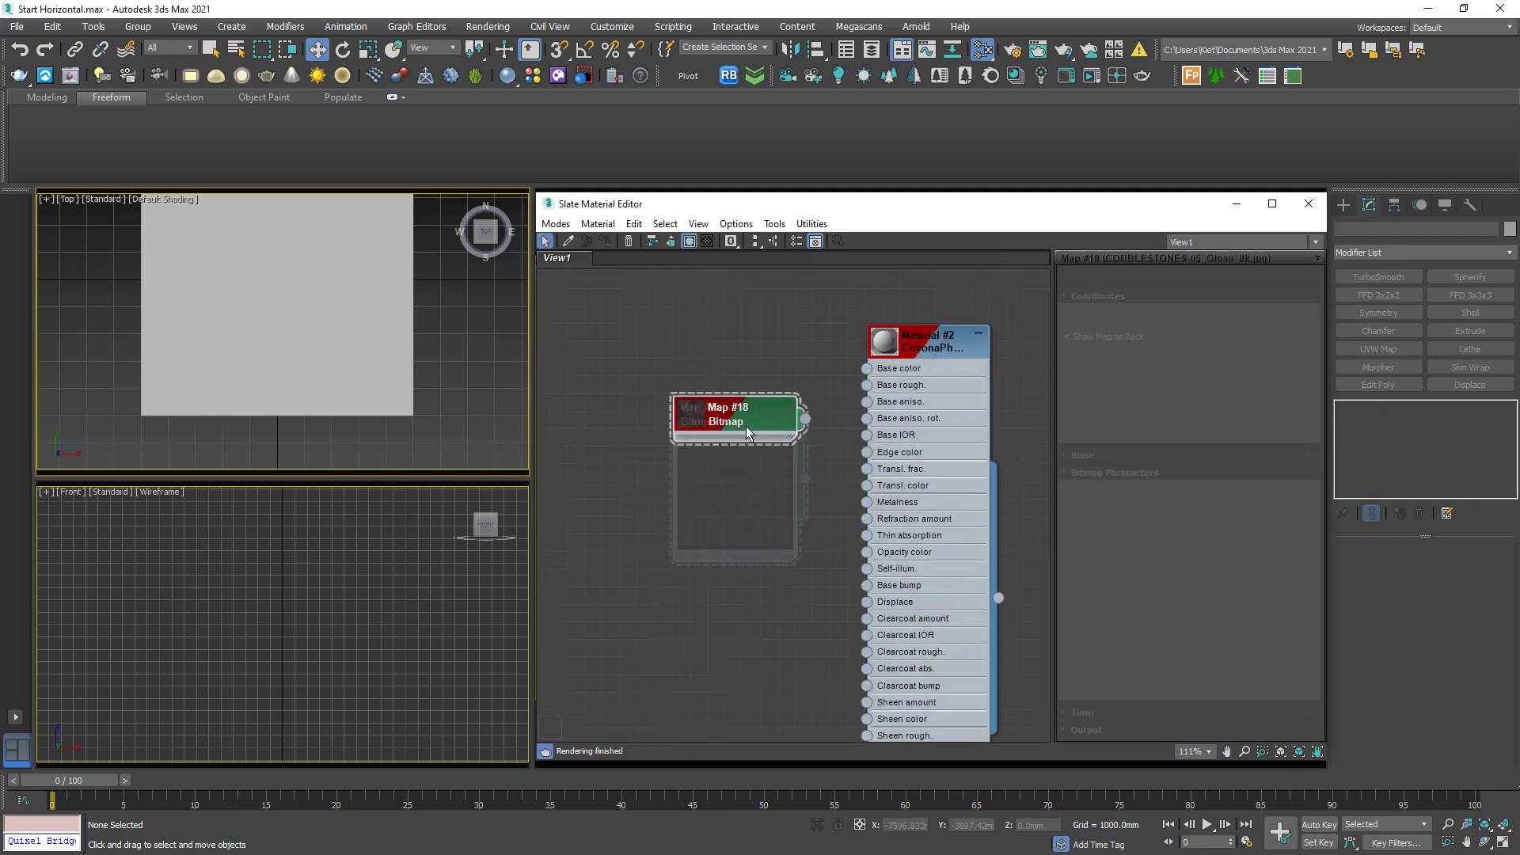
left_click_drag(745, 425, 671, 357)
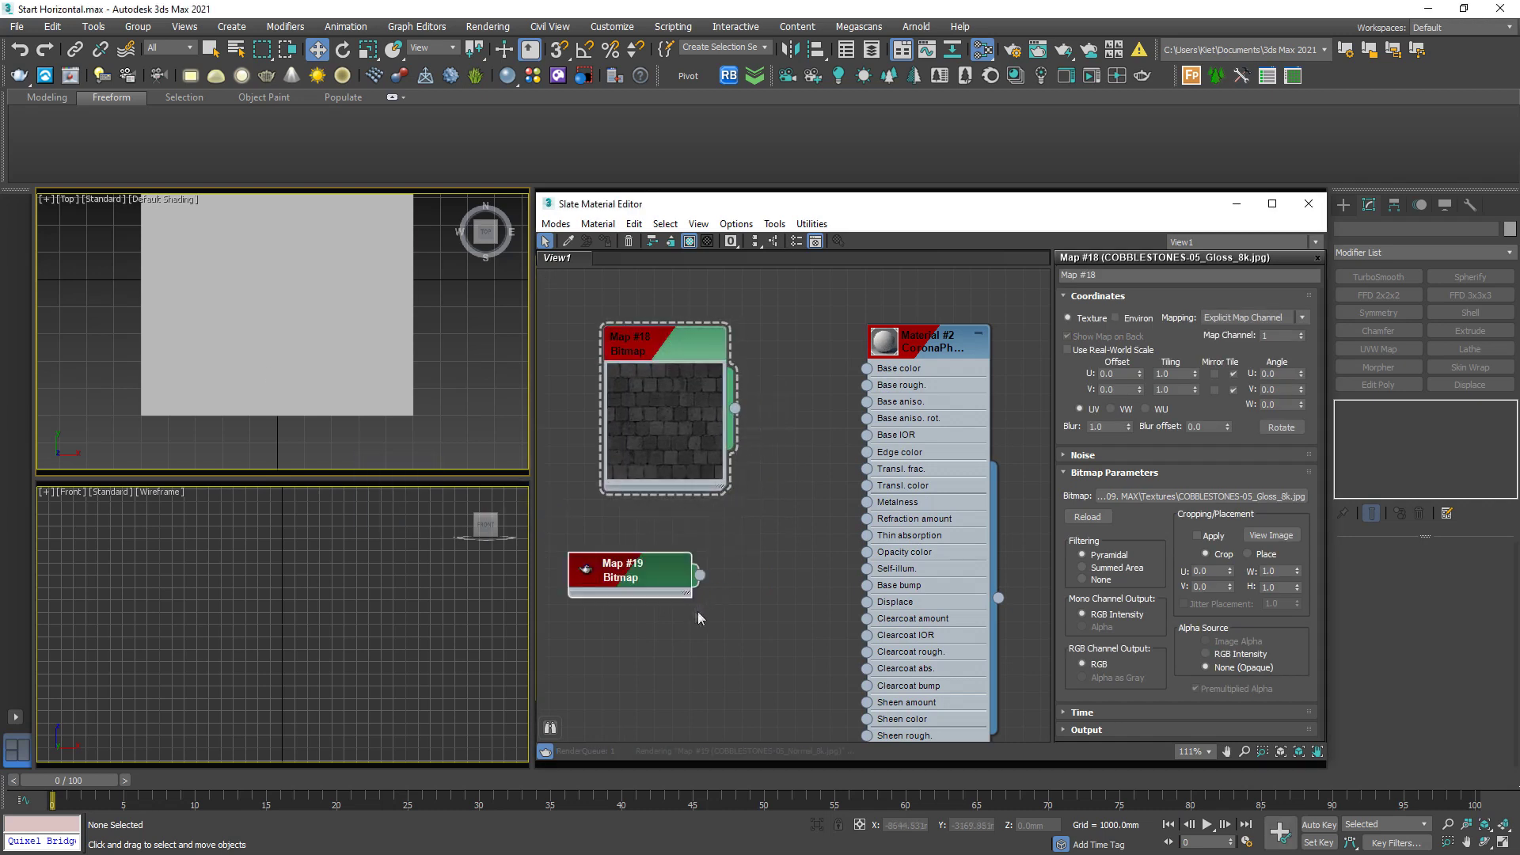
- Add COBBLESTONES-05_Normal_8k.jpg and COBBLESTONES-05_Depth_8k.tif as bitmap maps and arrange their nodes below the gloss map
middle_click_drag(697, 611, 718, 501)
double_click(615, 468)
left_click_drag(670, 472, 722, 438)
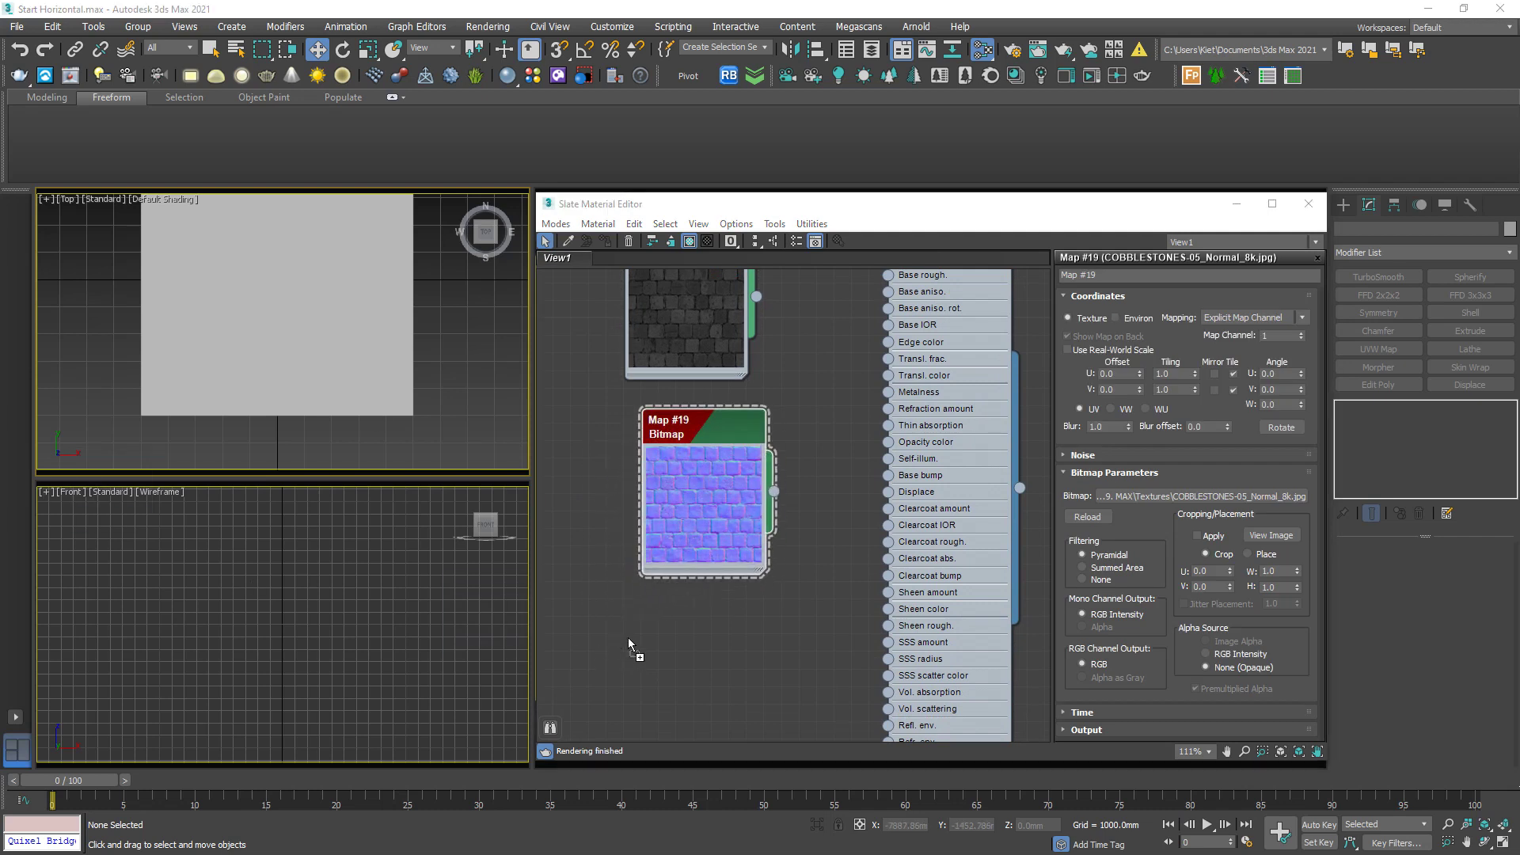
left_click_drag(629, 638, 630, 635)
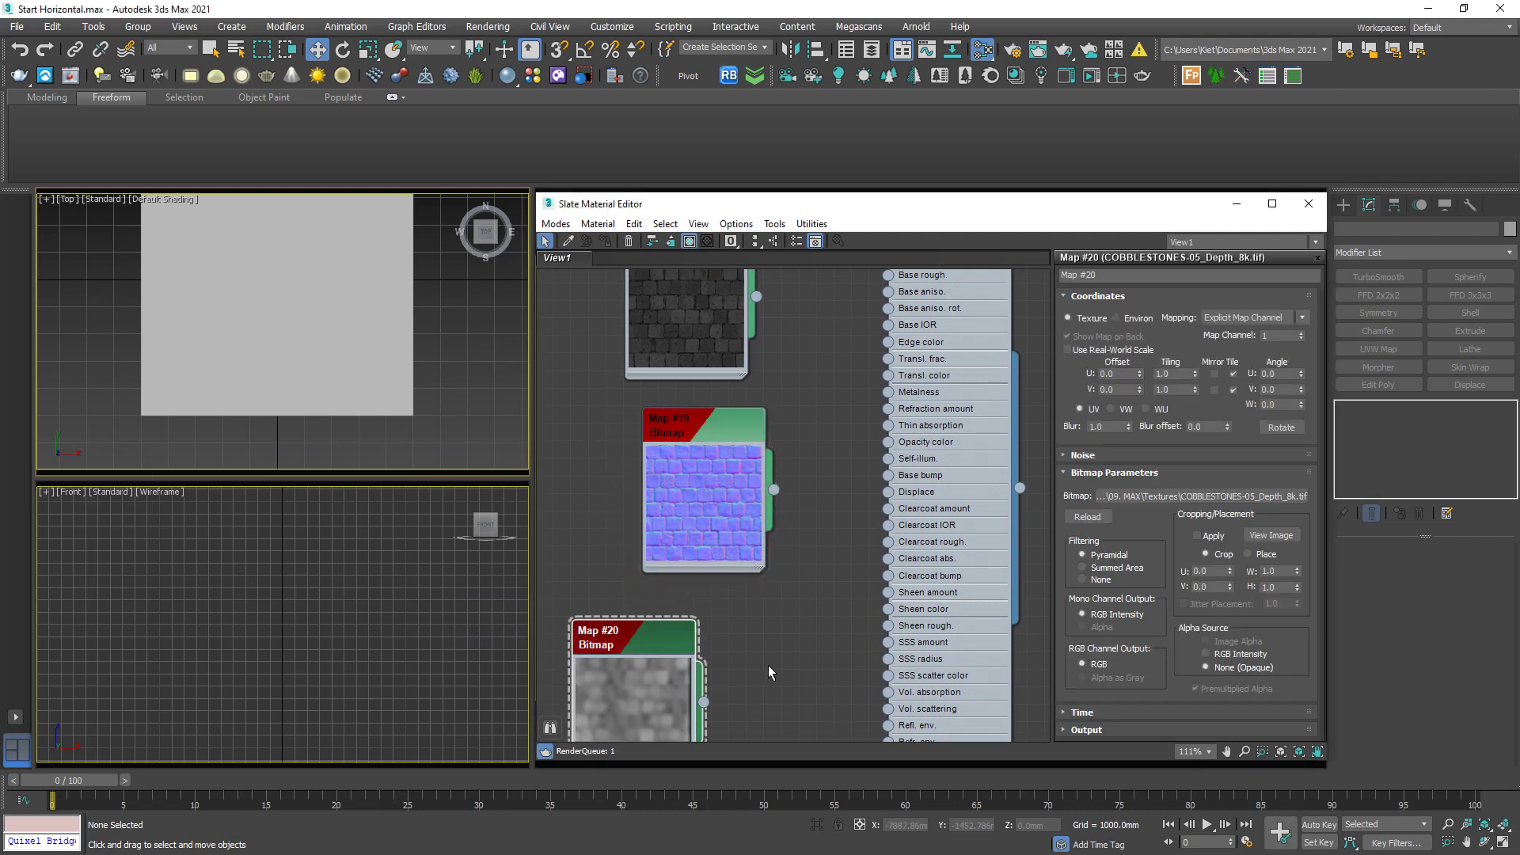
middle_click_drag(768, 665, 751, 599)
left_click_drag(651, 576, 738, 570)
- Connect the gloss bitmap to the Base color input of the Corona material
middle_click_drag(818, 373, 726, 593)
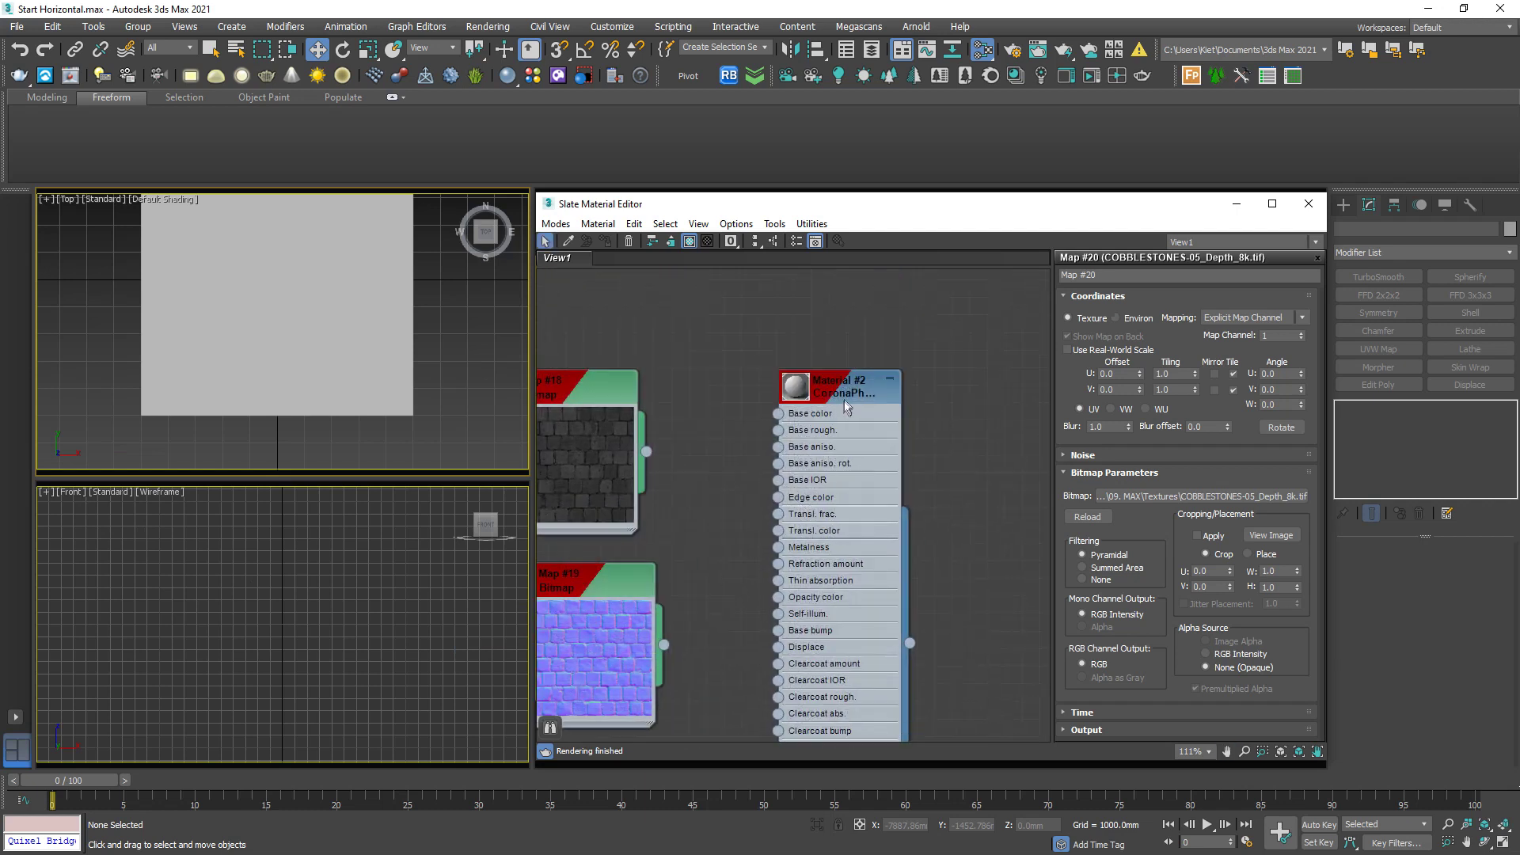
left_click_drag(845, 406, 898, 406)
left_click_drag(647, 451, 826, 421)
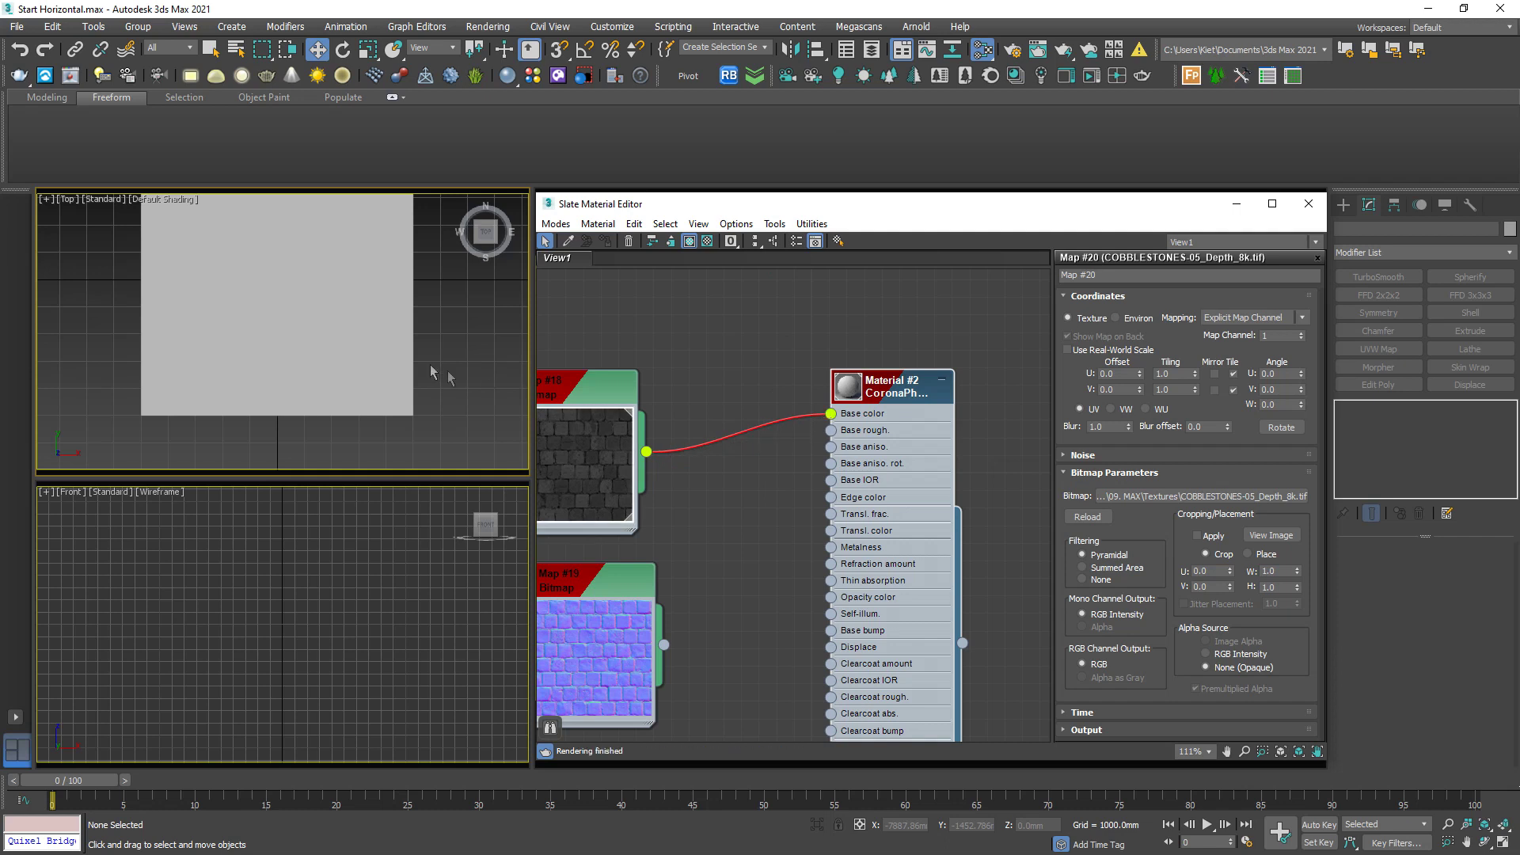
- Create a box about 1194 by 1069 mm and 442 mm high on the cobblestone plane as a scale reference
middle_click_drag(354, 346, 333, 363, "alt")
right_click(333, 362)
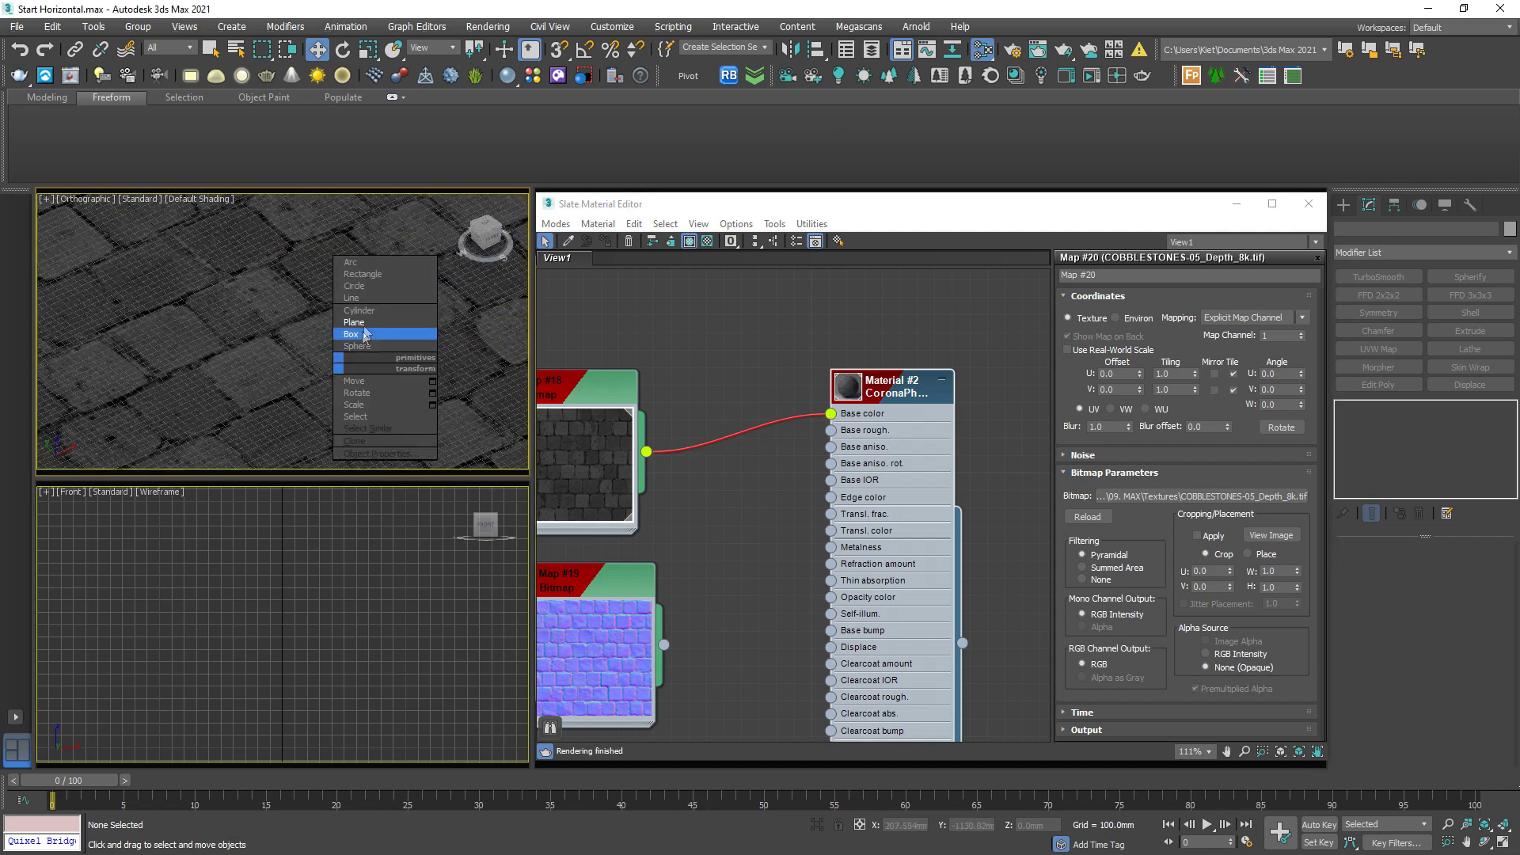
left_click(350, 334)
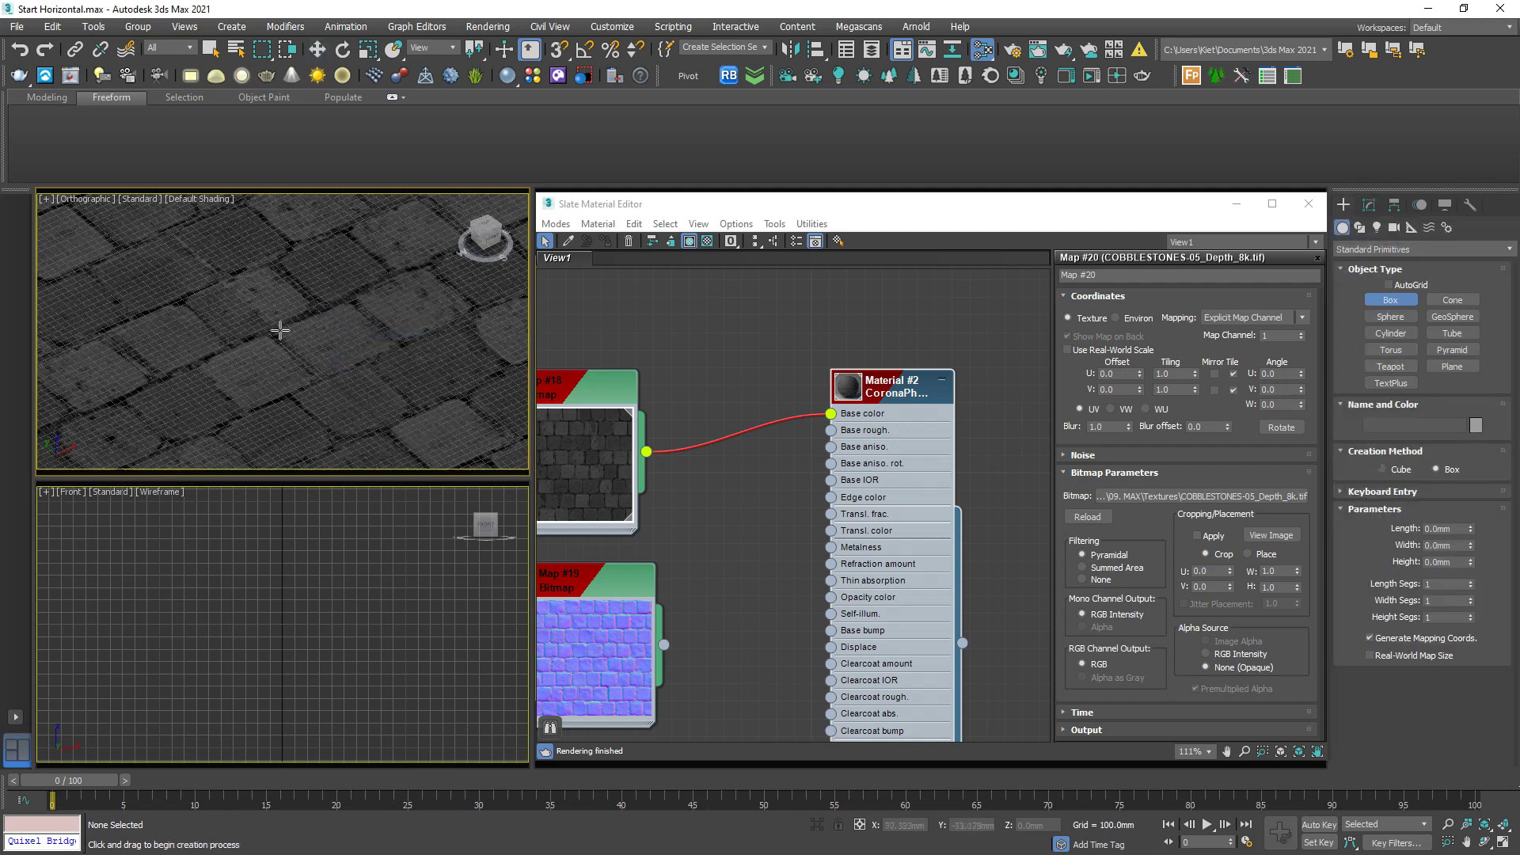
left_click_drag(283, 332, 401, 345)
left_click(400, 317)
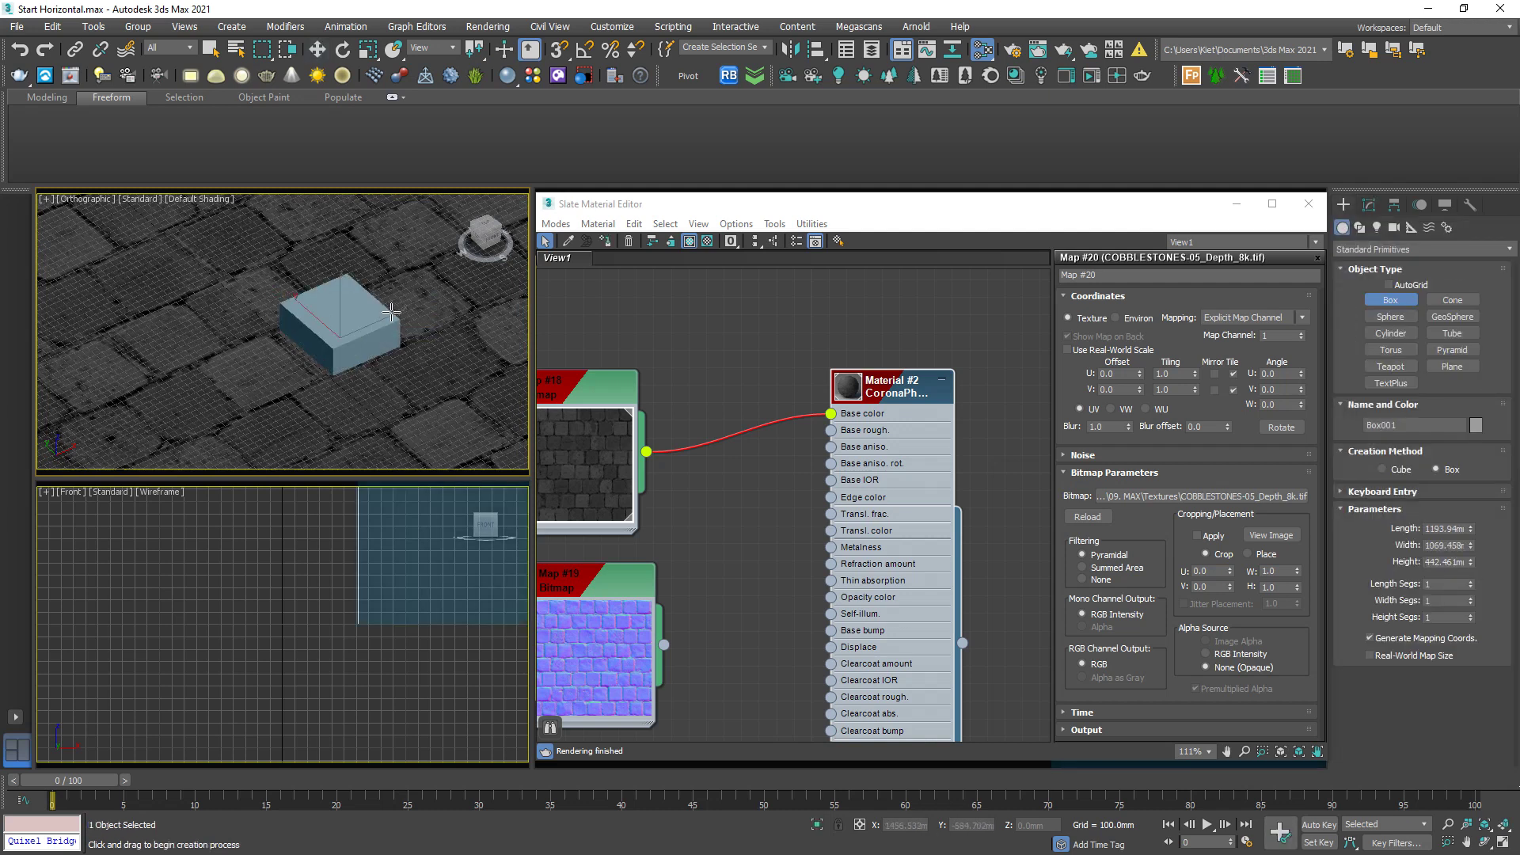
right_click(401, 317)
- Set the reference box's length and width to 200 mm and reduce its height to about 115 mm
left_click(1367, 204)
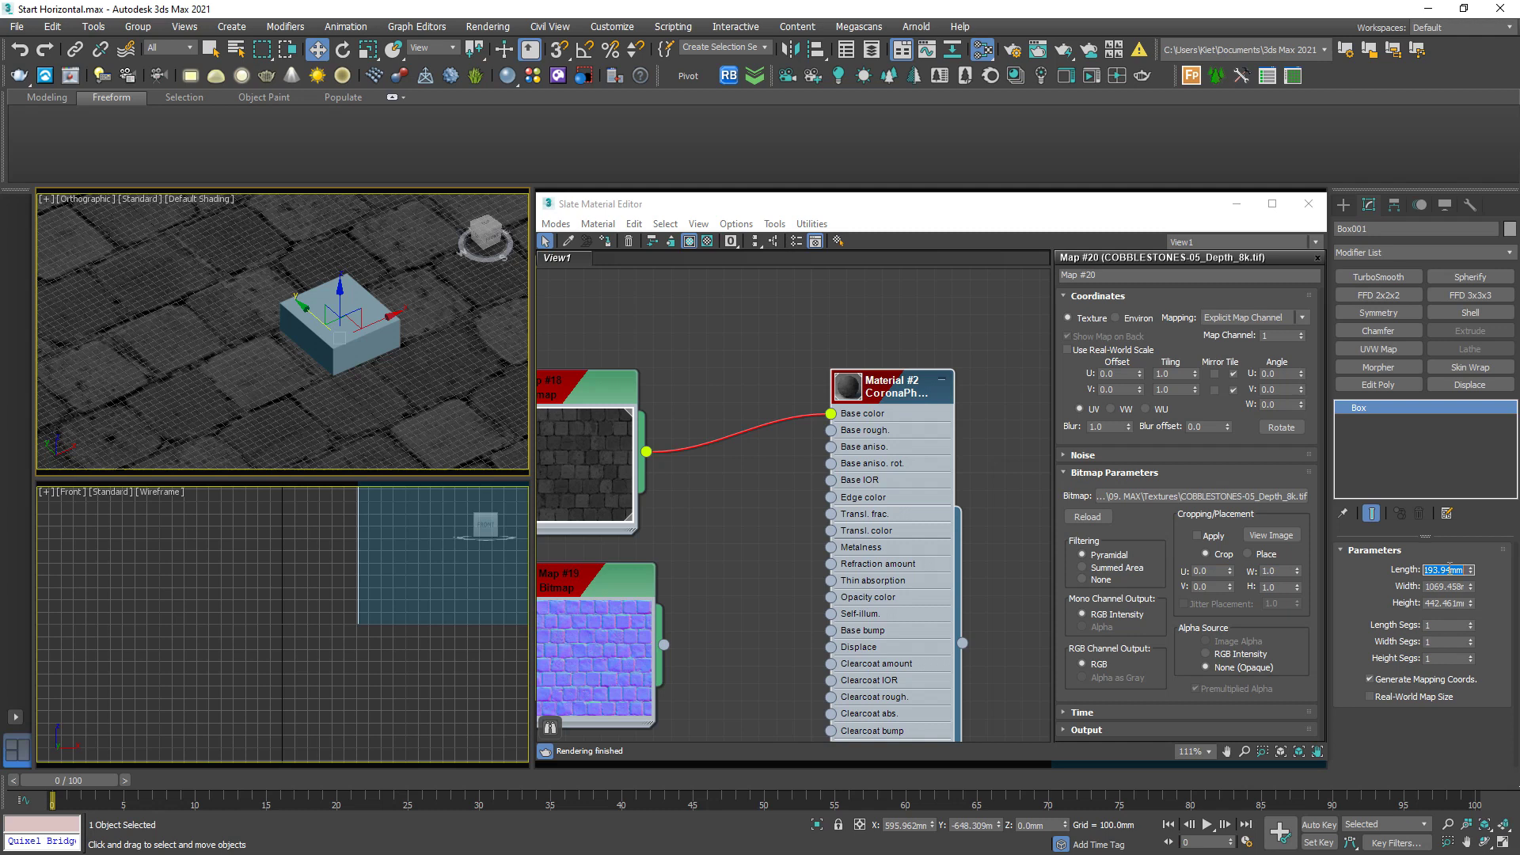
type("200")
key("Tab")
type("2")
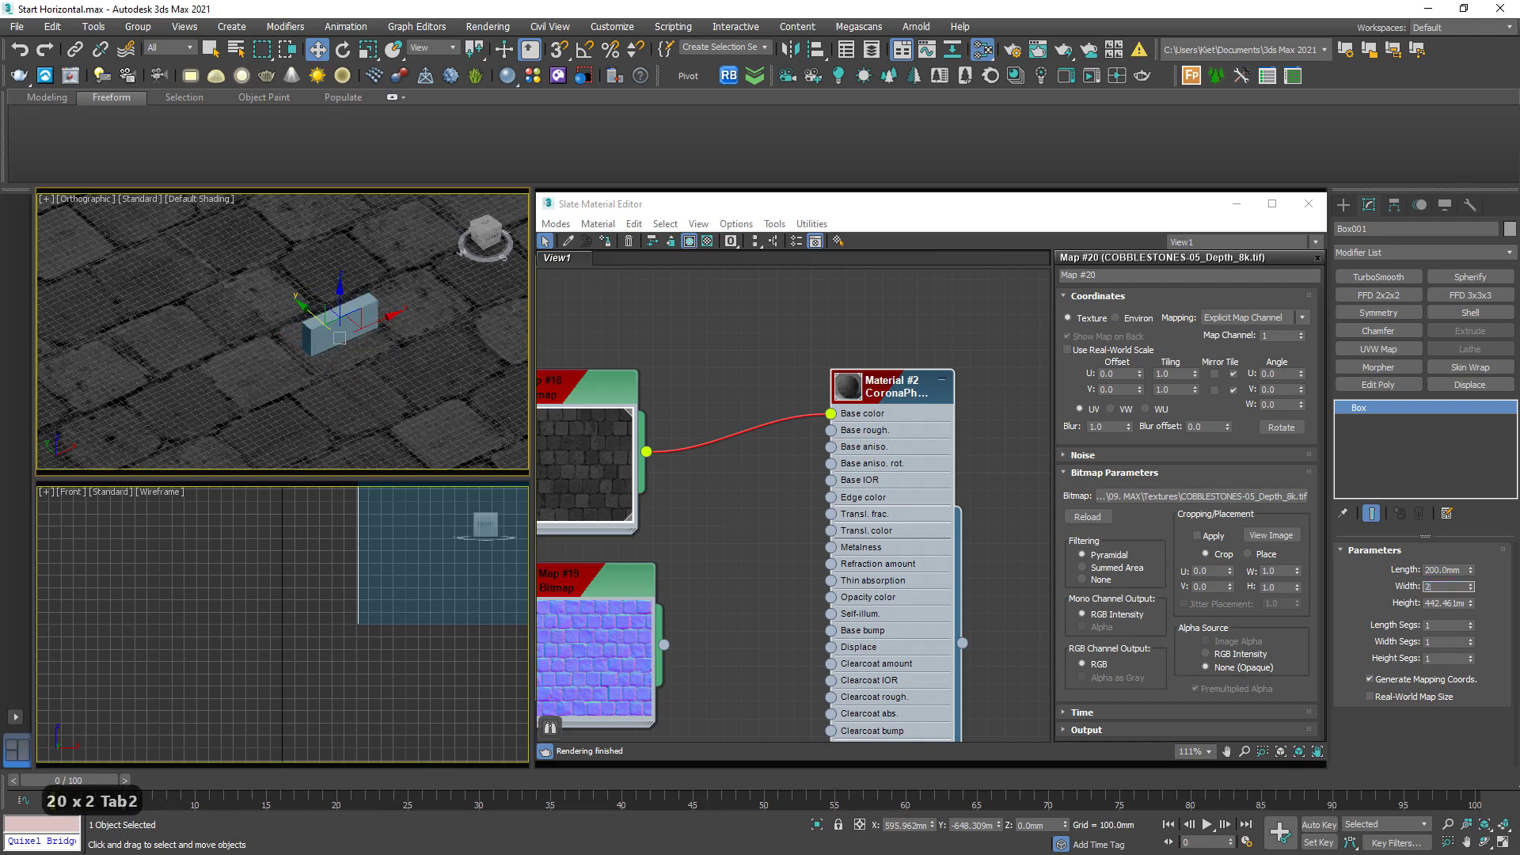
type("00")
key("Return")
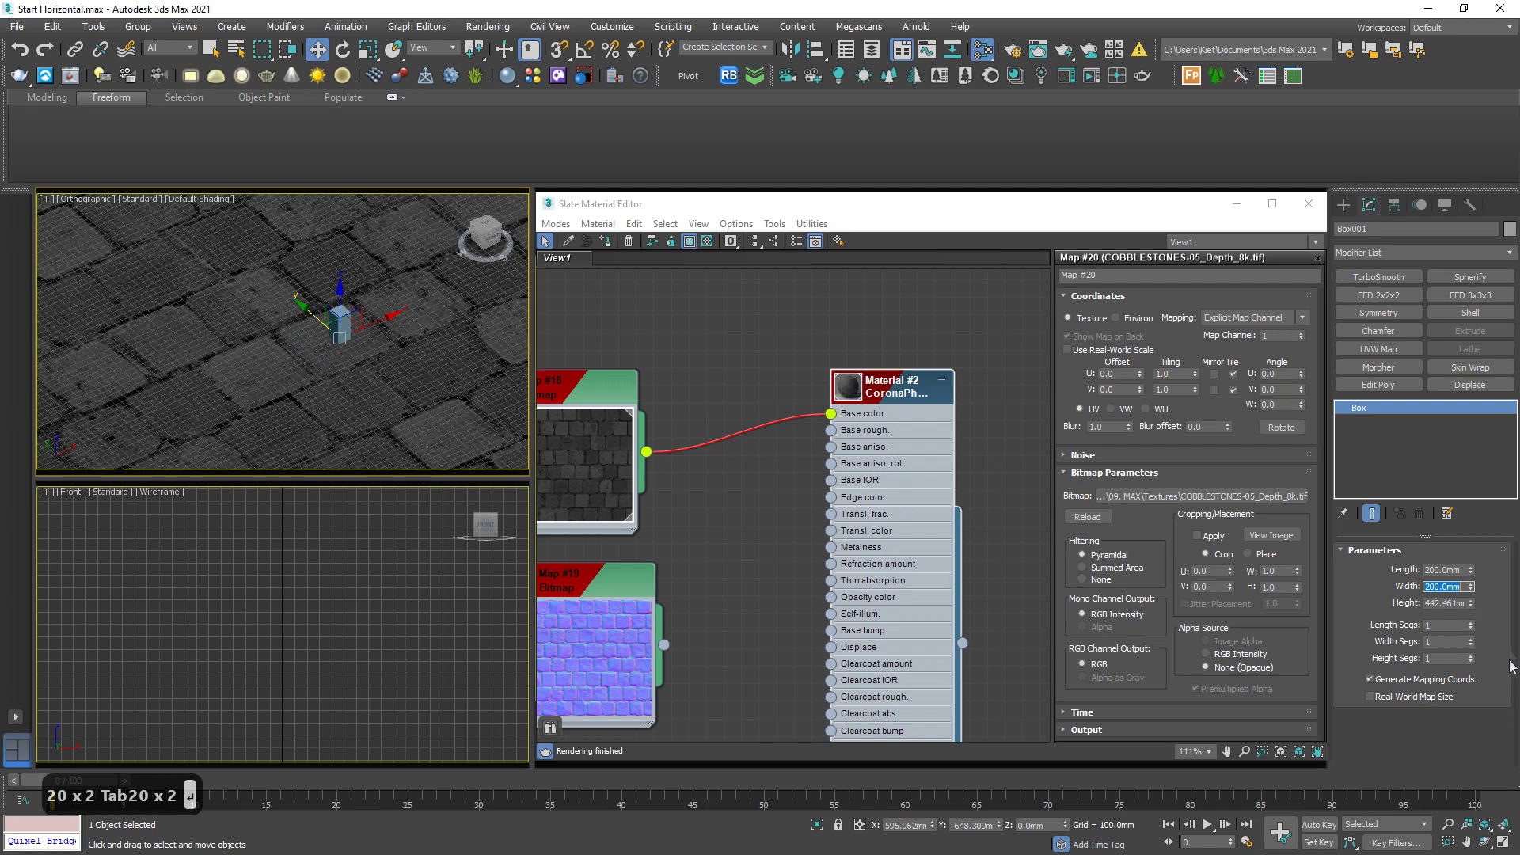
left_click_drag(1470, 603, 1471, 658)
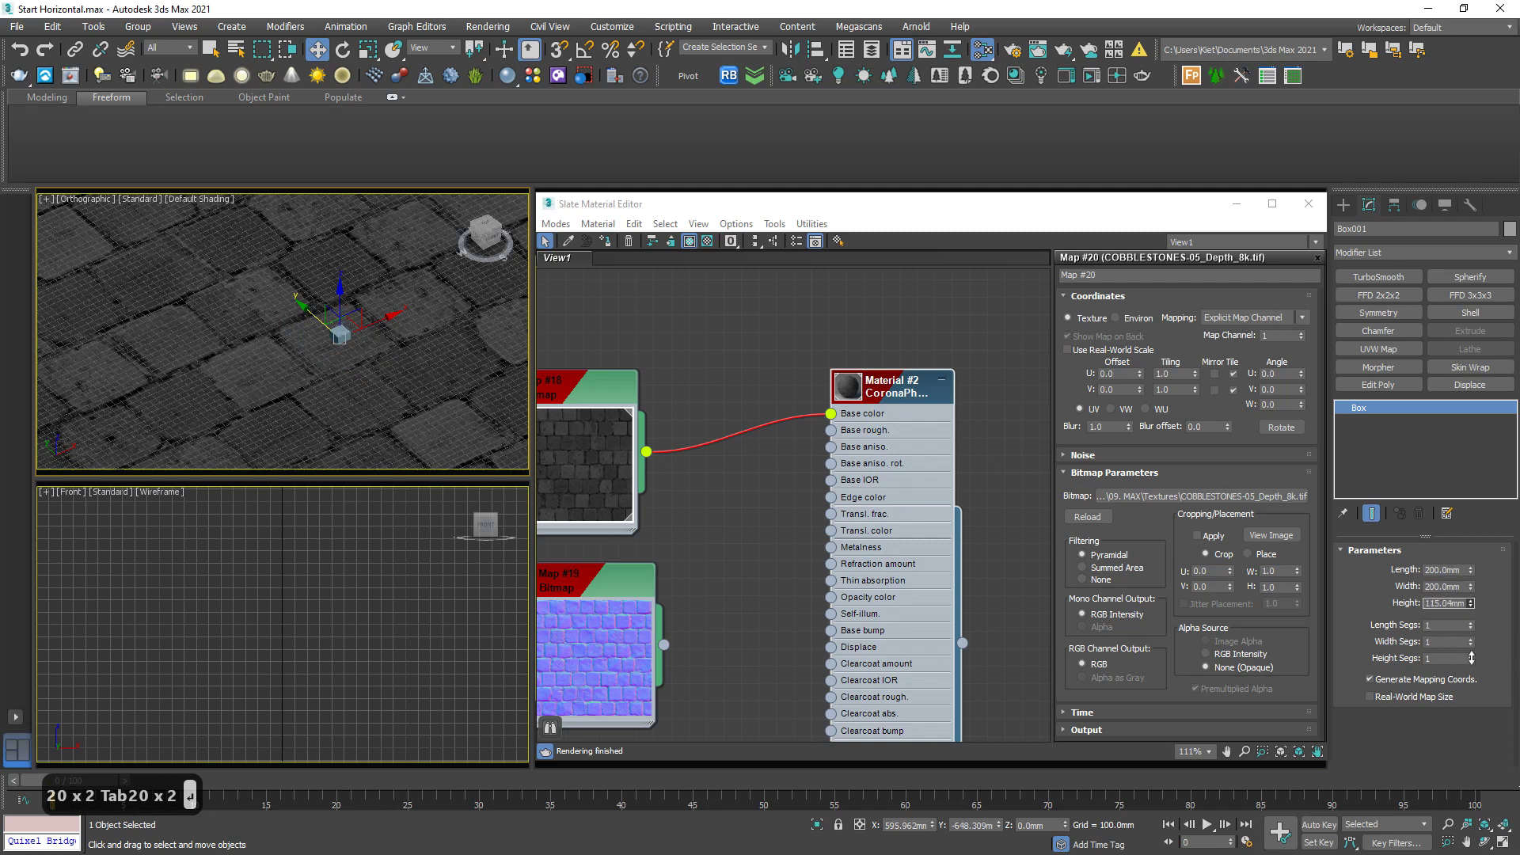
- Add a UVW Map modifier to the plane with U Tile and V Tile set to 5
scroll(391, 309, "up", 5)
left_click(392, 309)
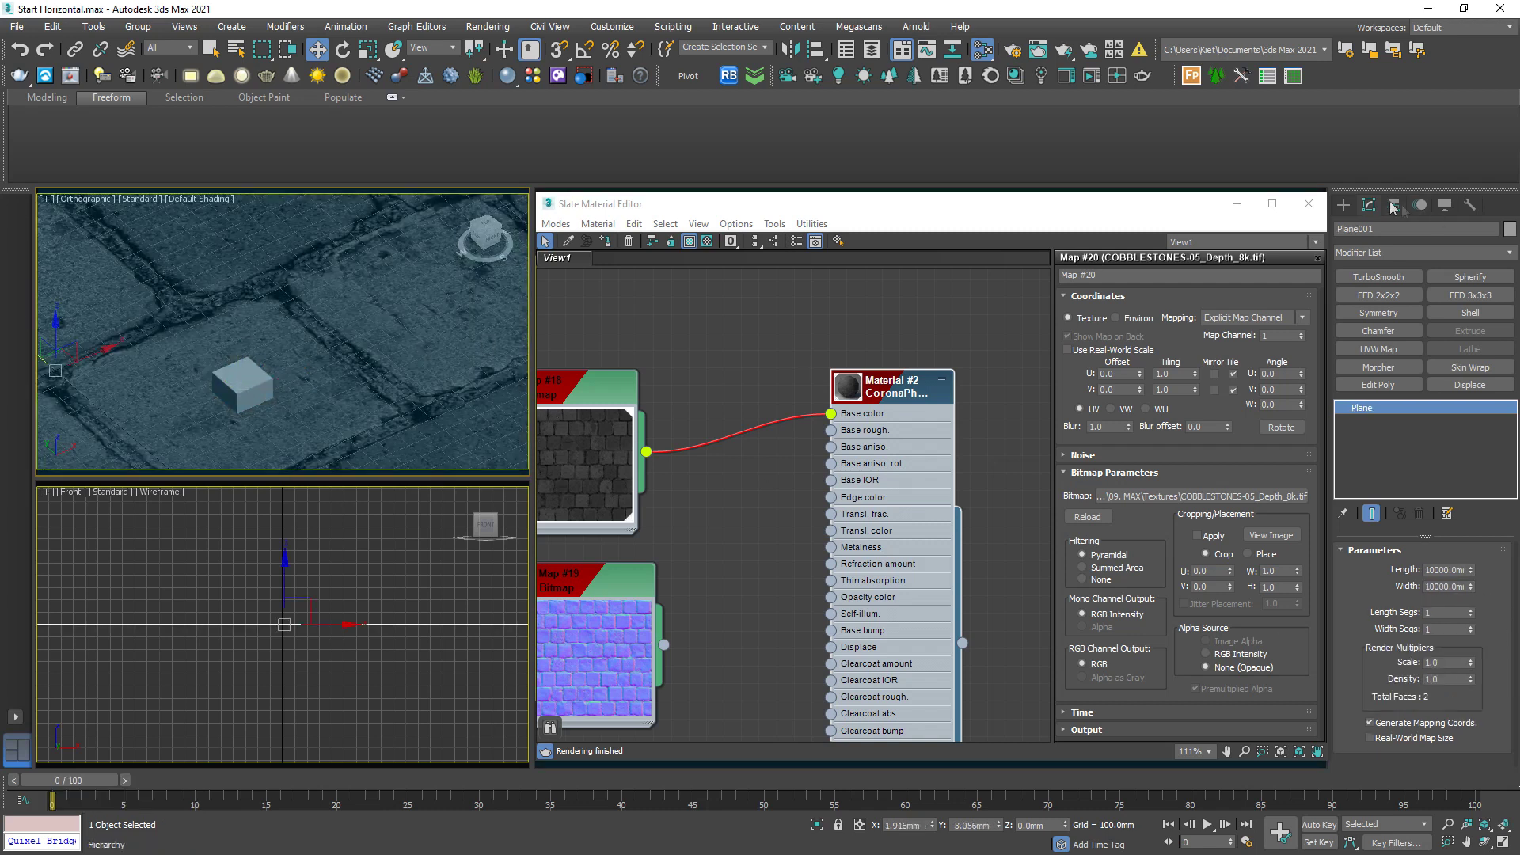
left_click(1378, 349)
scroll(1417, 628, "down", 2)
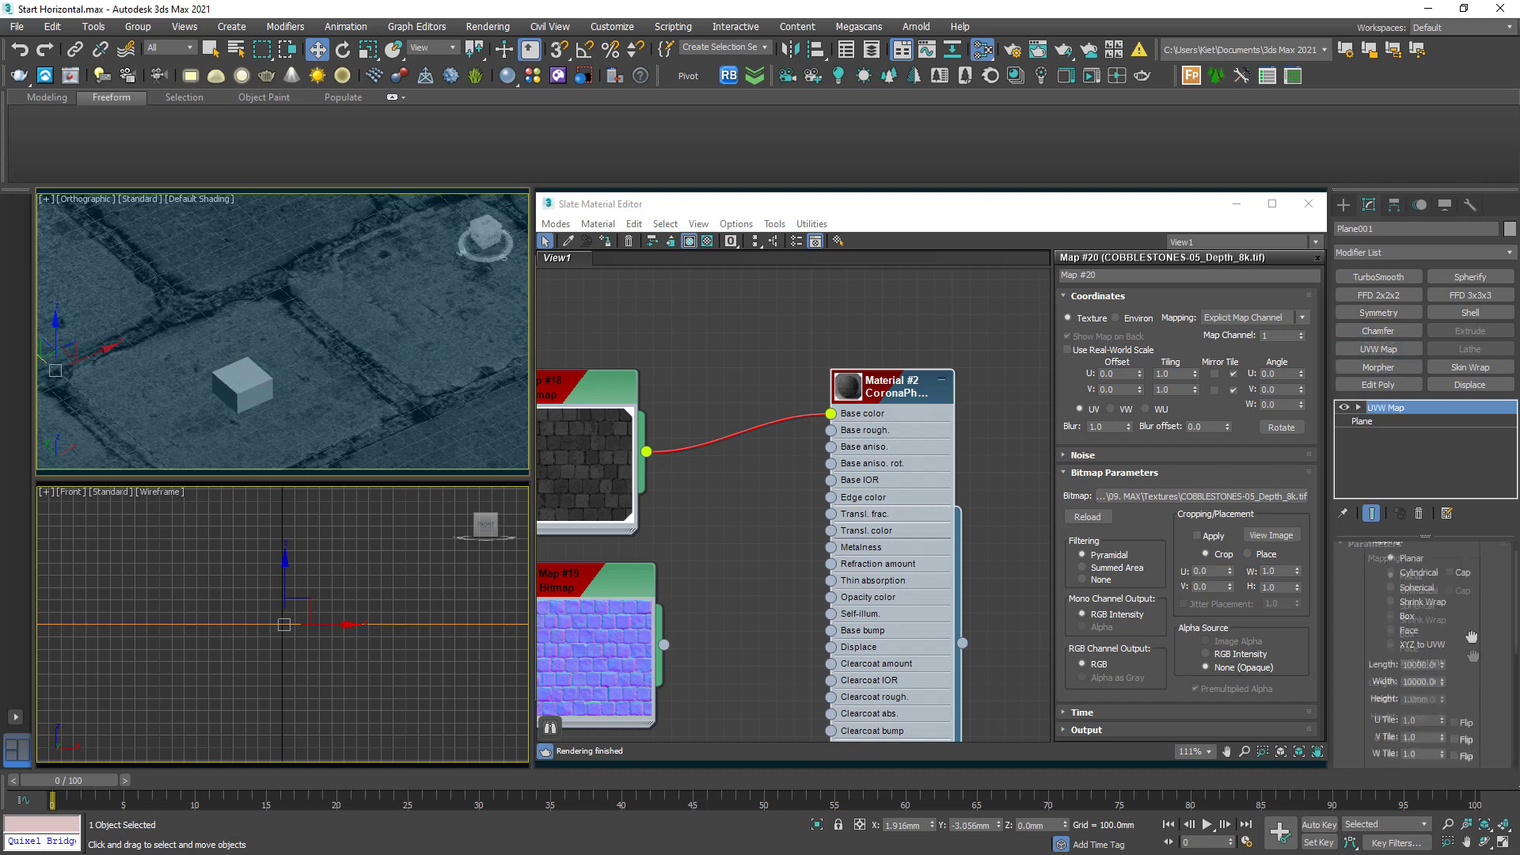
type("5")
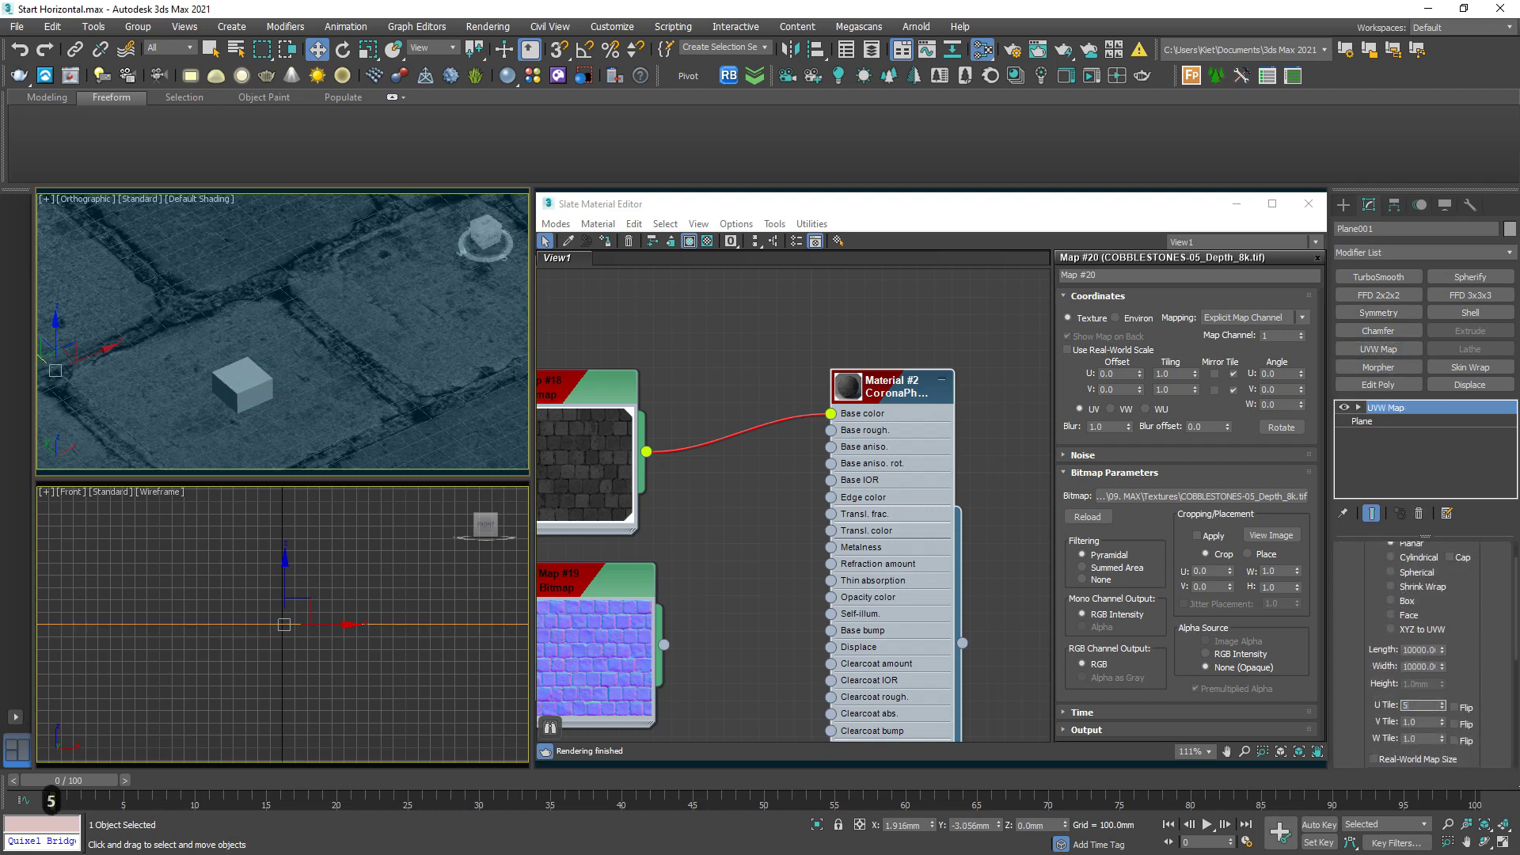
key("Tab")
type("5")
key("Return")
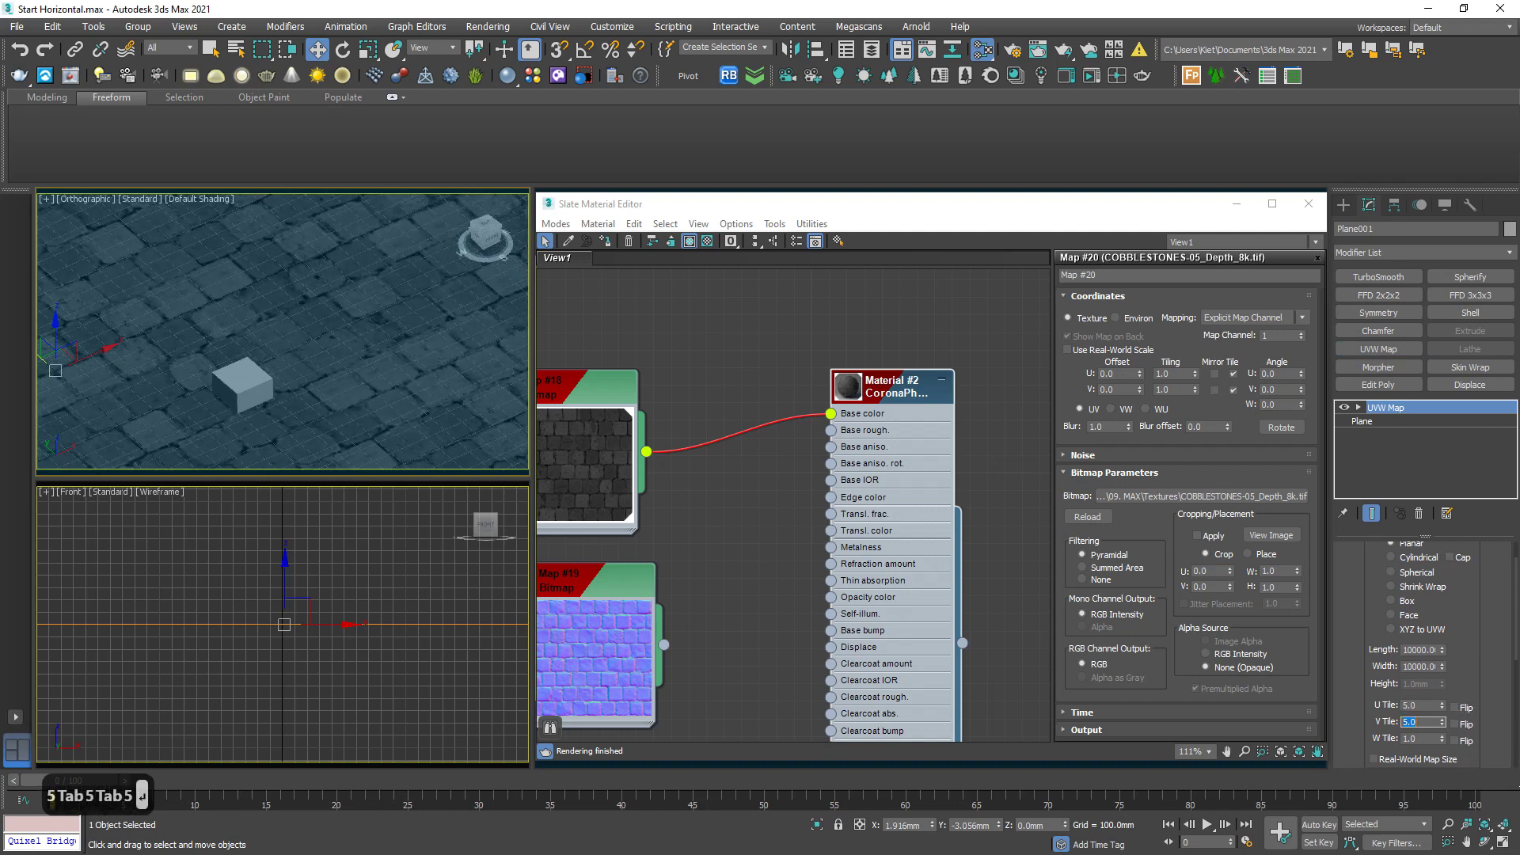
- Delete the reference box from the cobblestone plane
left_click(245, 382)
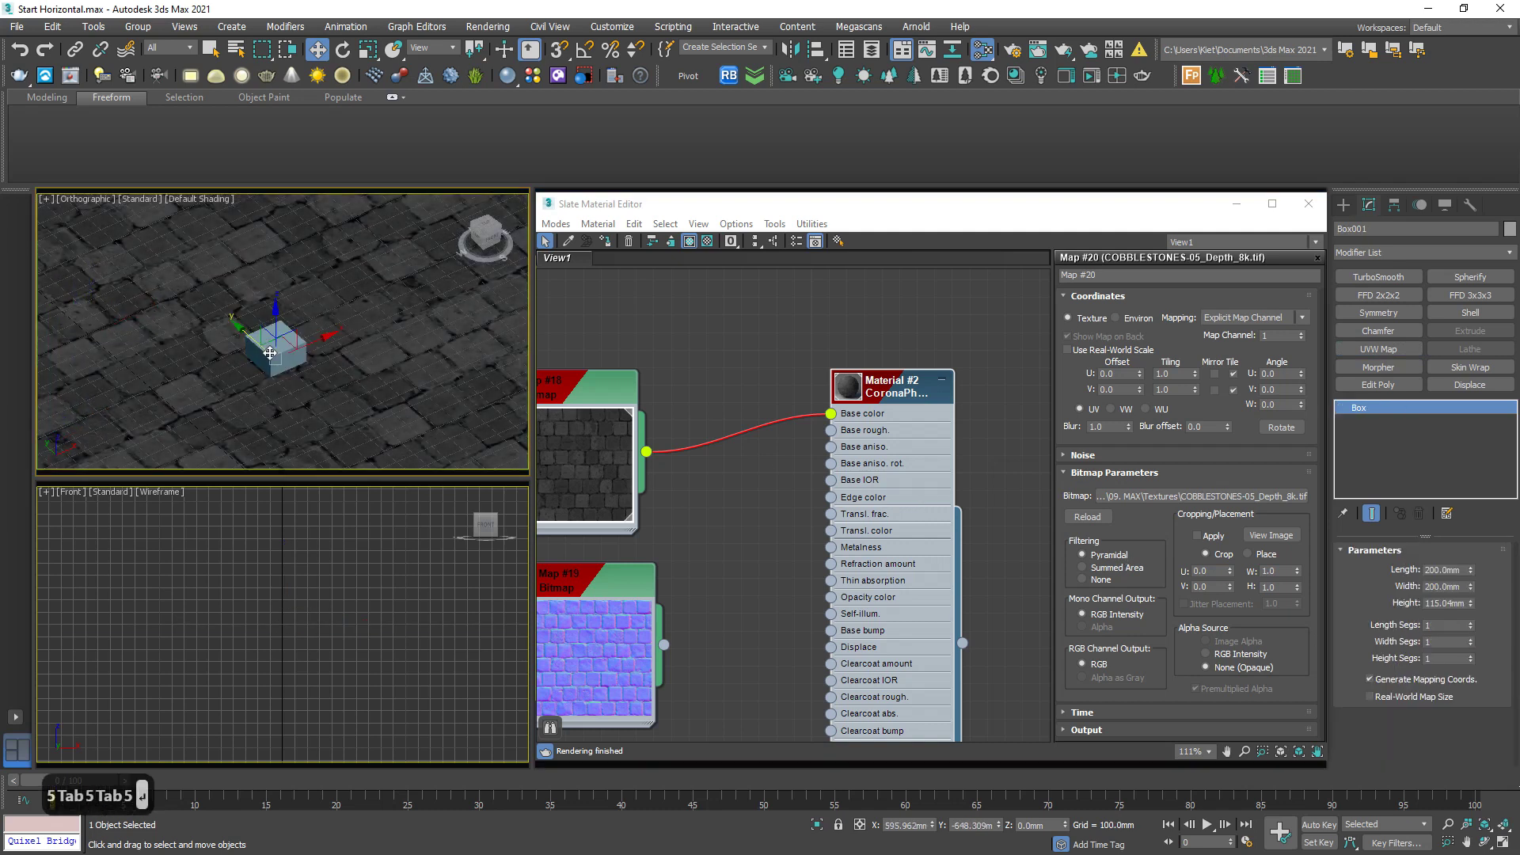
key("Delete")
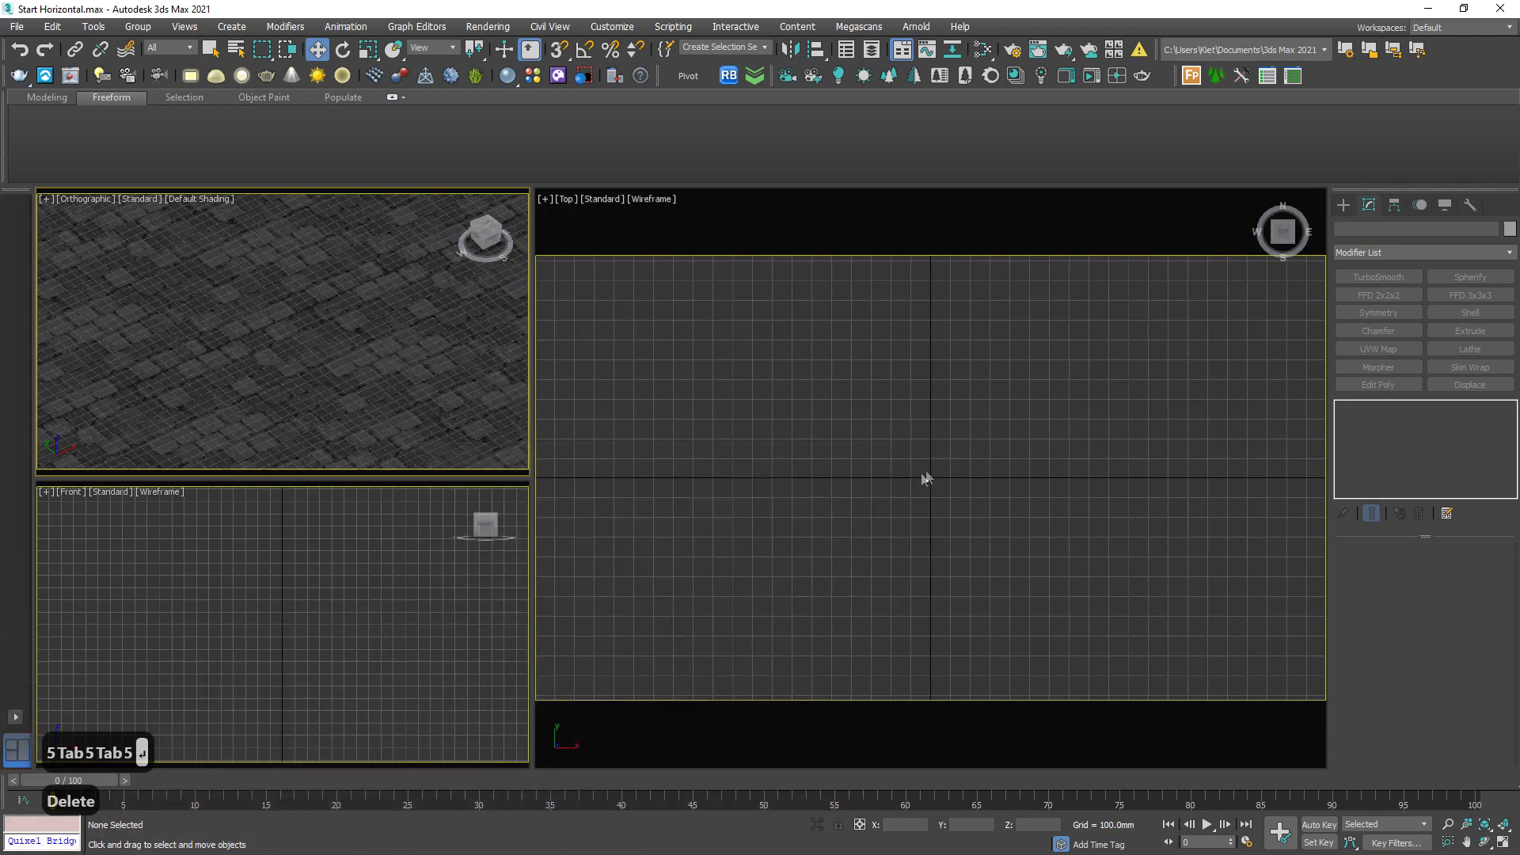
- Change the large Top viewport to a Perspective view with default shading, fitted and tilted over the plane
key("p")
key("z")
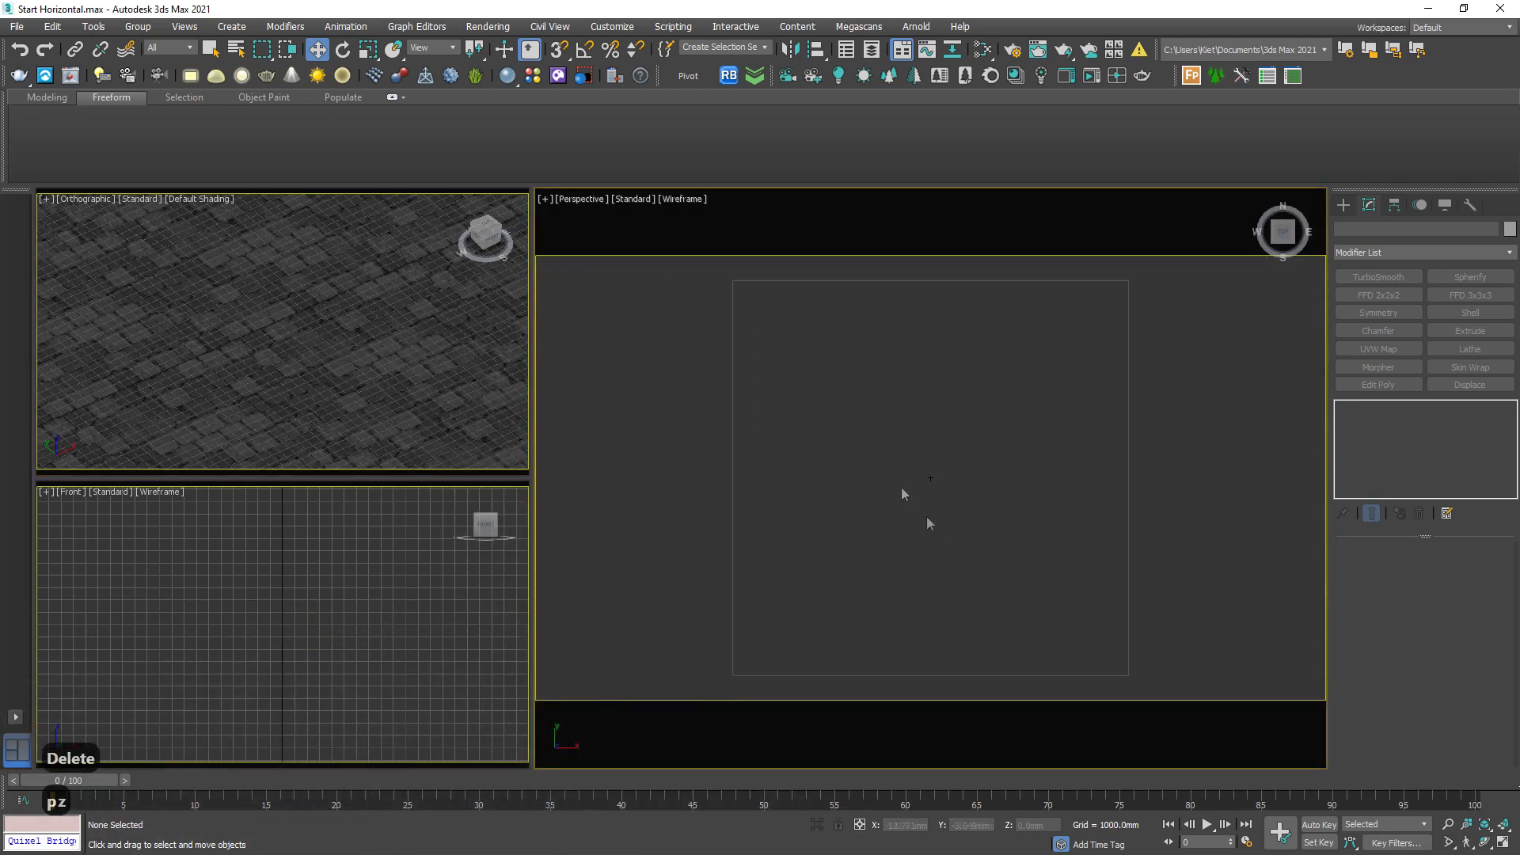
middle_click_drag(926, 516, 972, 453, "alt")
scroll(973, 453, "down", 1)
key("F3")
scroll(905, 554, "up", 8)
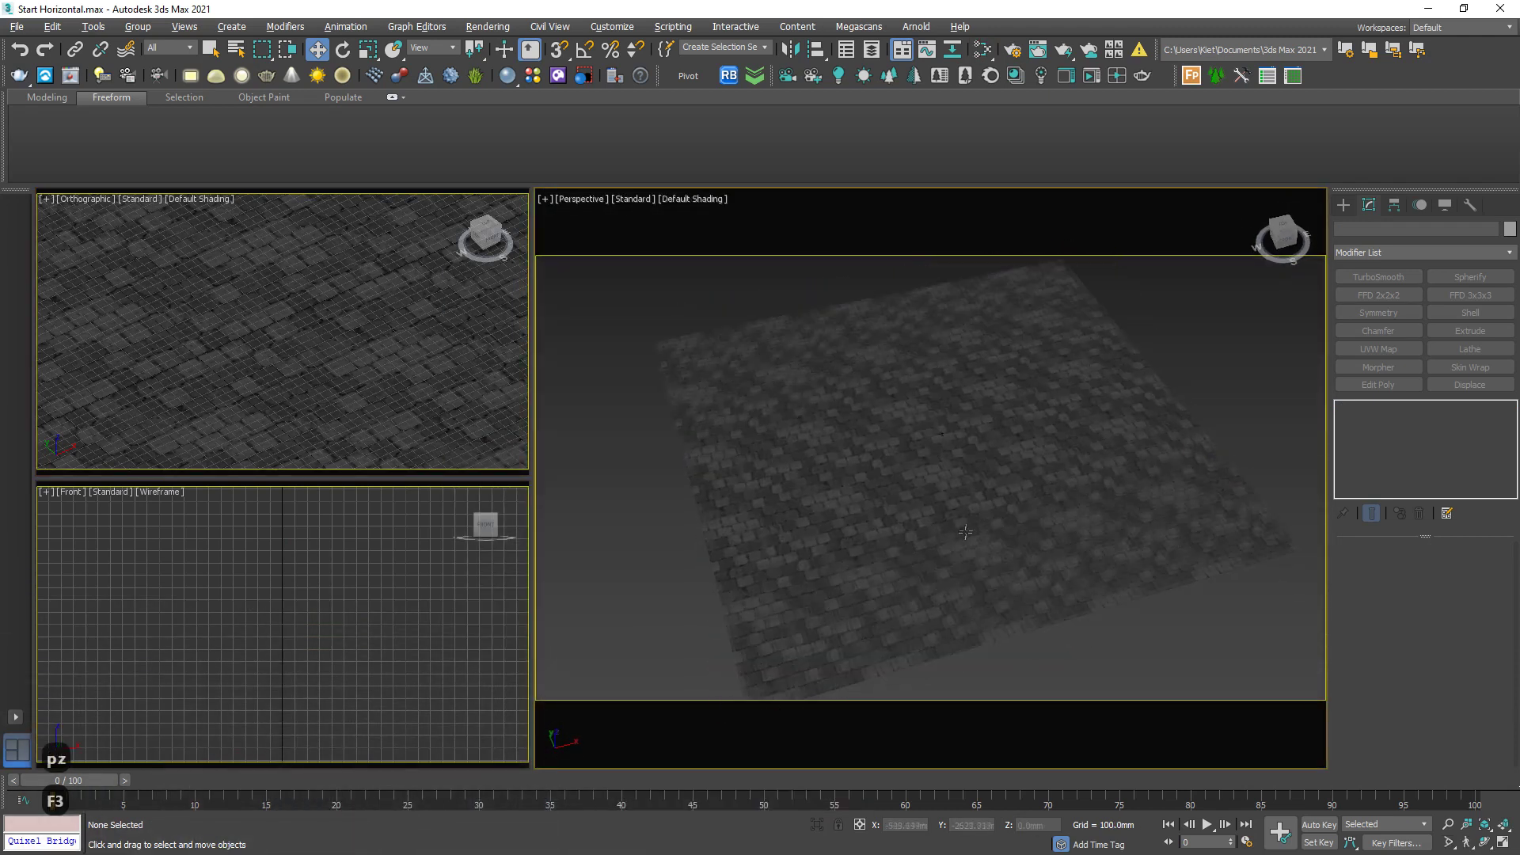
- Frame the cobblestones close up at a low angle and create a Corona camera from the Perspective view
scroll(877, 600, "up", 3)
middle_click_drag(876, 600, 1064, 504, "alt")
scroll(1064, 504, "up", 2)
scroll(1064, 504, "down", 4)
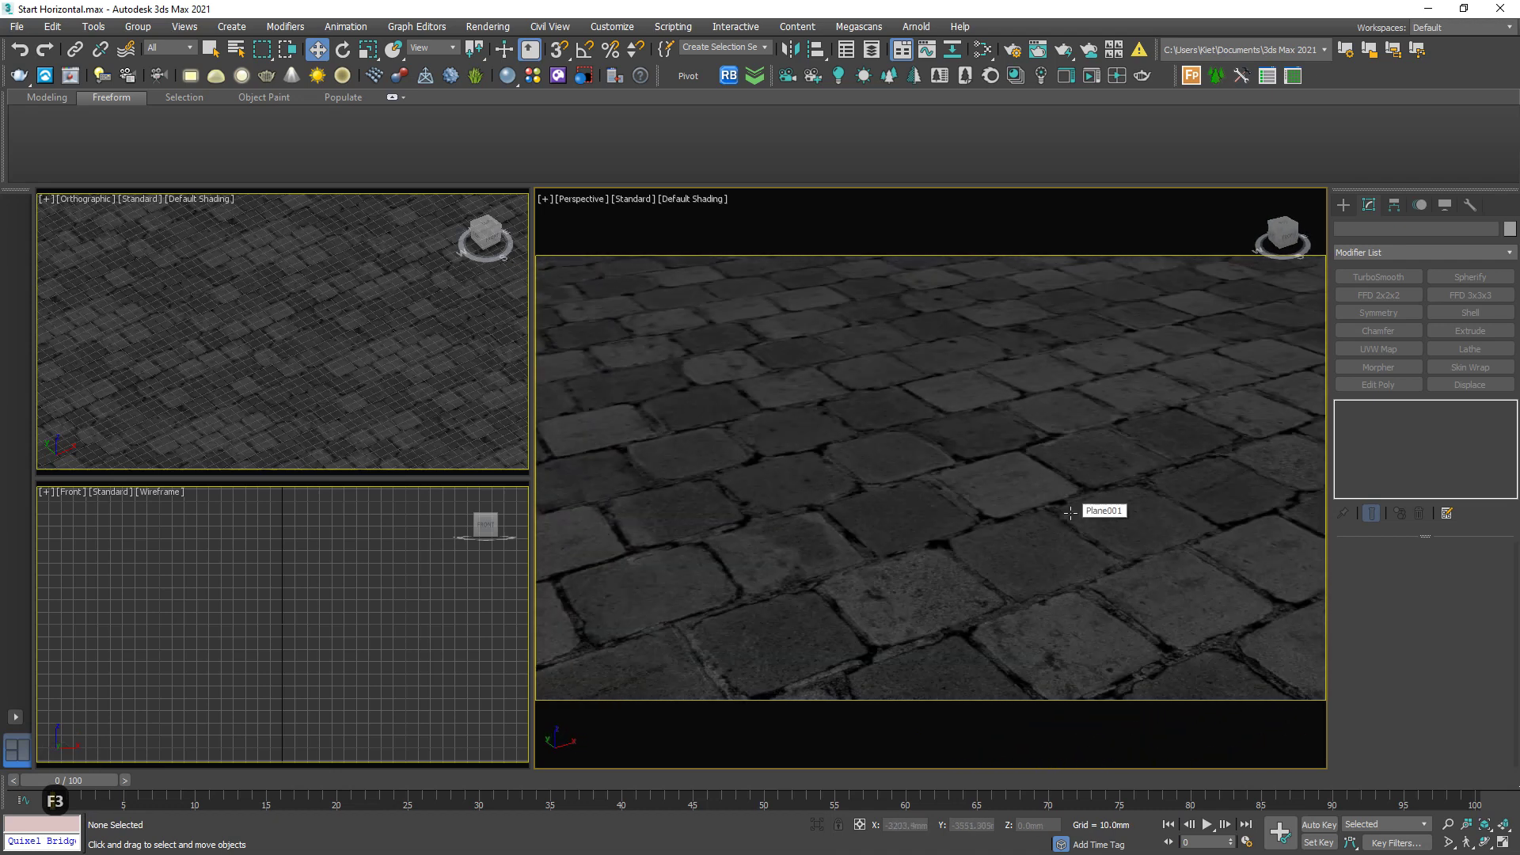
scroll(1063, 505, "up", 3)
middle_click_drag(1063, 504, 1025, 520)
scroll(1014, 520, "down", 2)
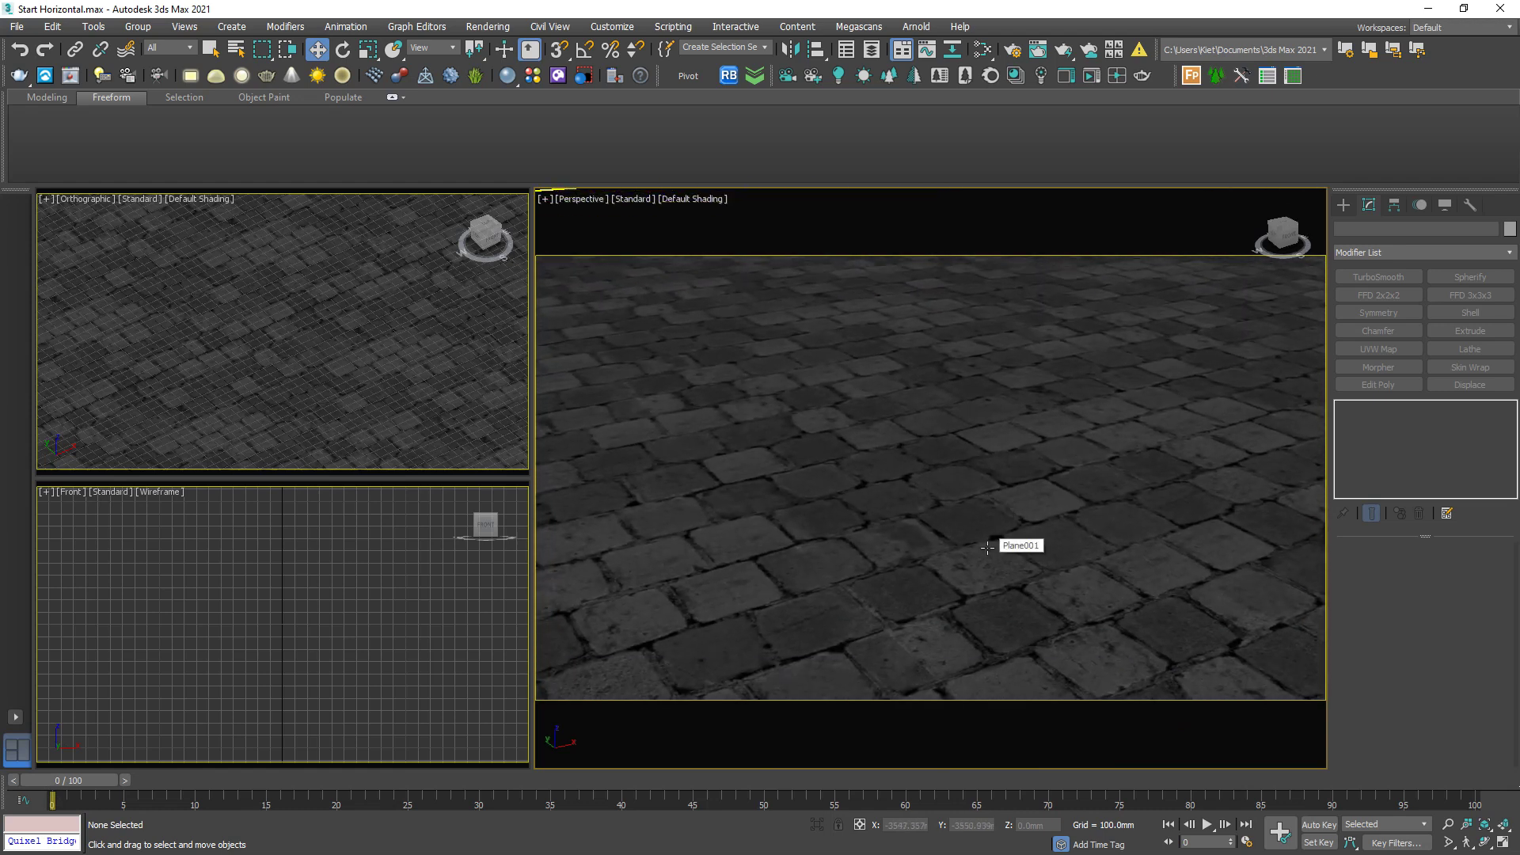
left_click(812, 76)
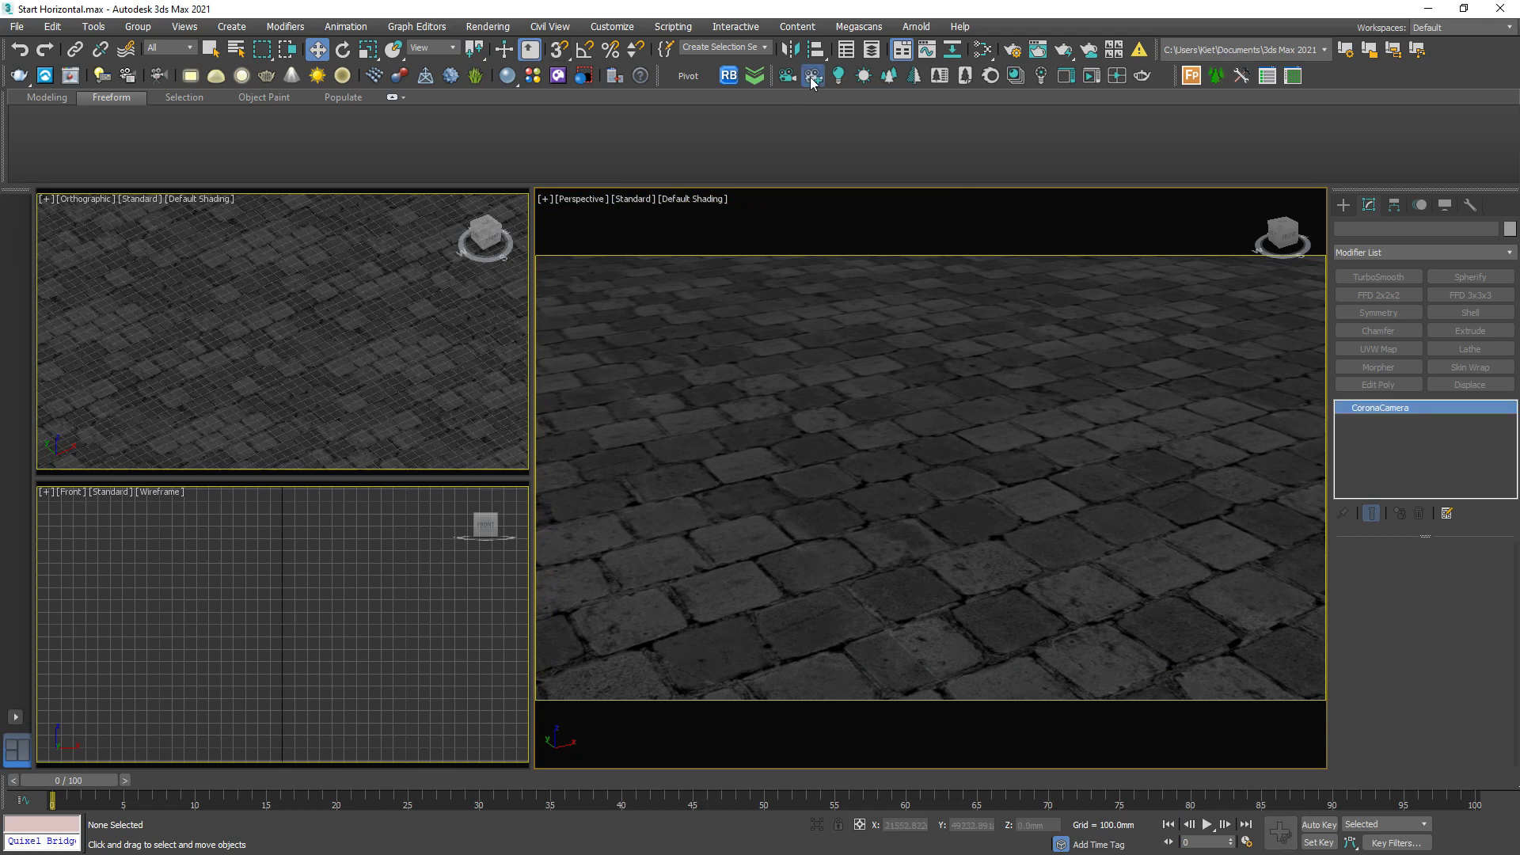
left_click(456, 647)
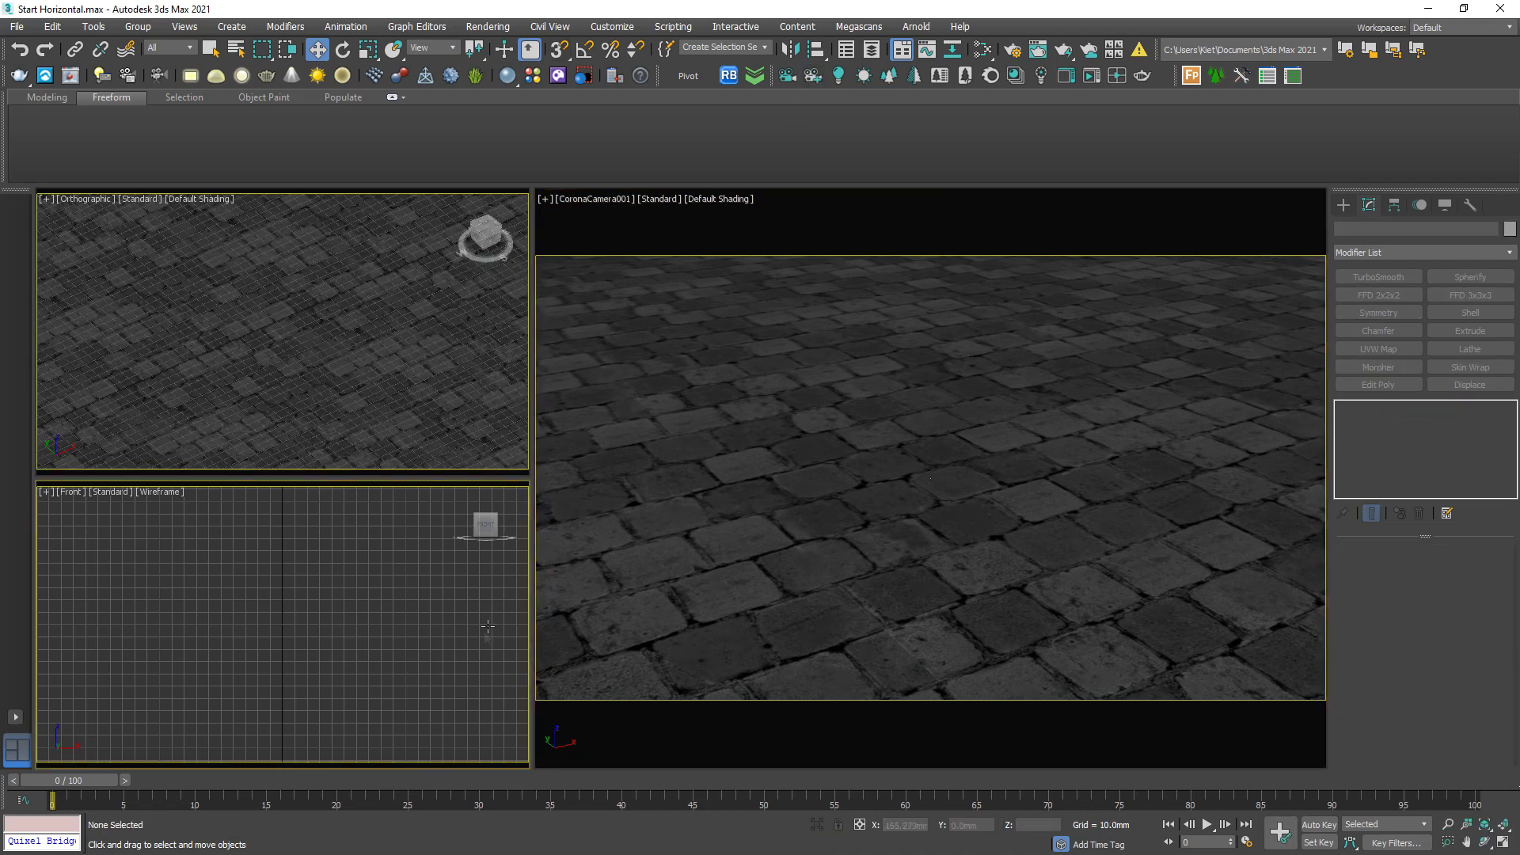
- Open the render setup beside the material editor and add a CoronaBitmap map loading HDR_Free_City_Night_Lights_Ref.hdr
left_click(1012, 49)
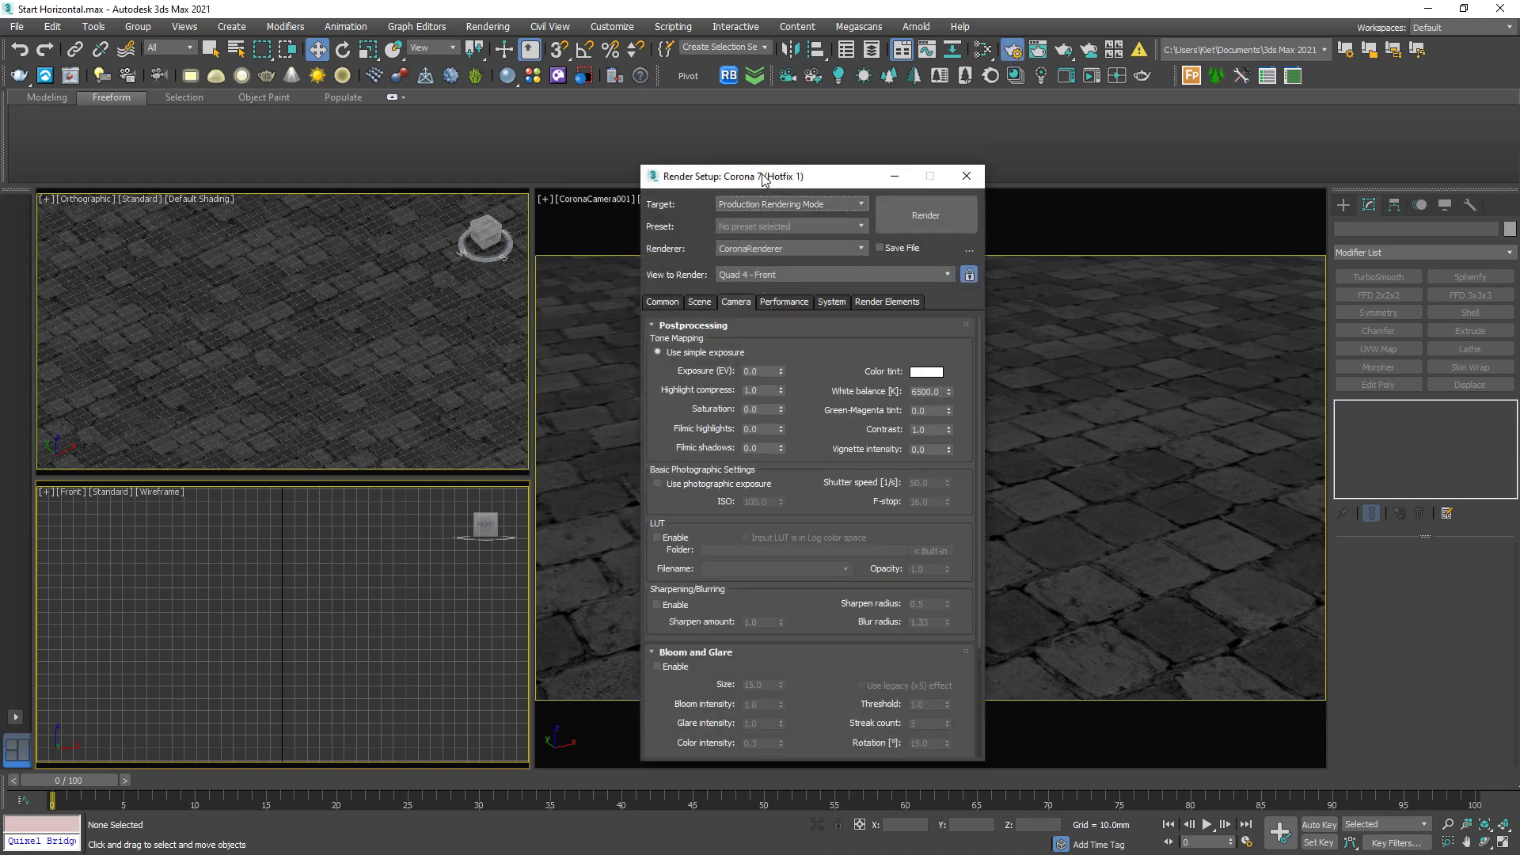
left_click_drag(762, 175, 344, 168)
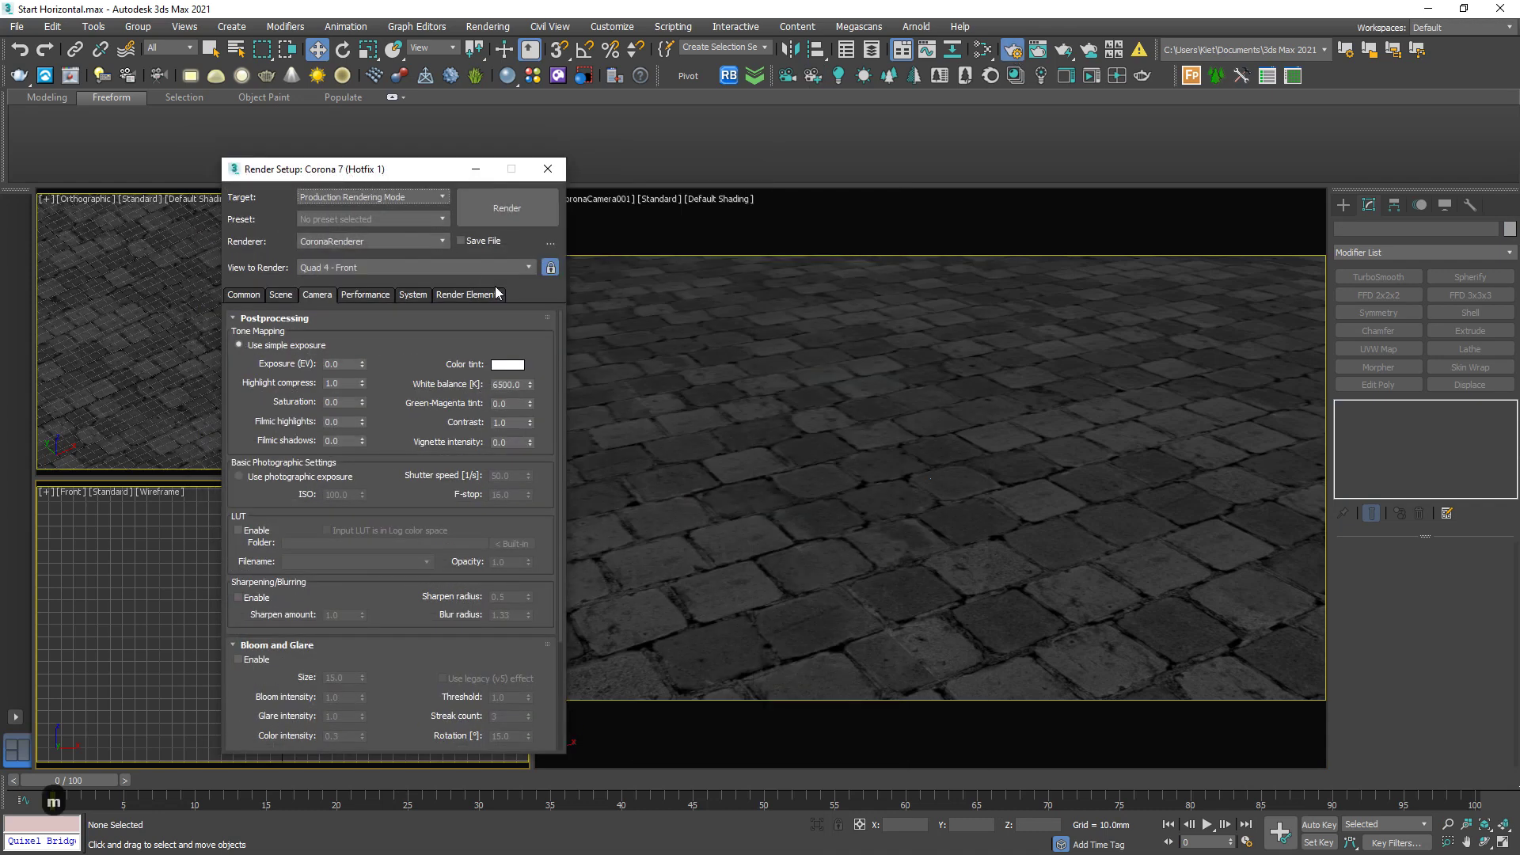
key("m")
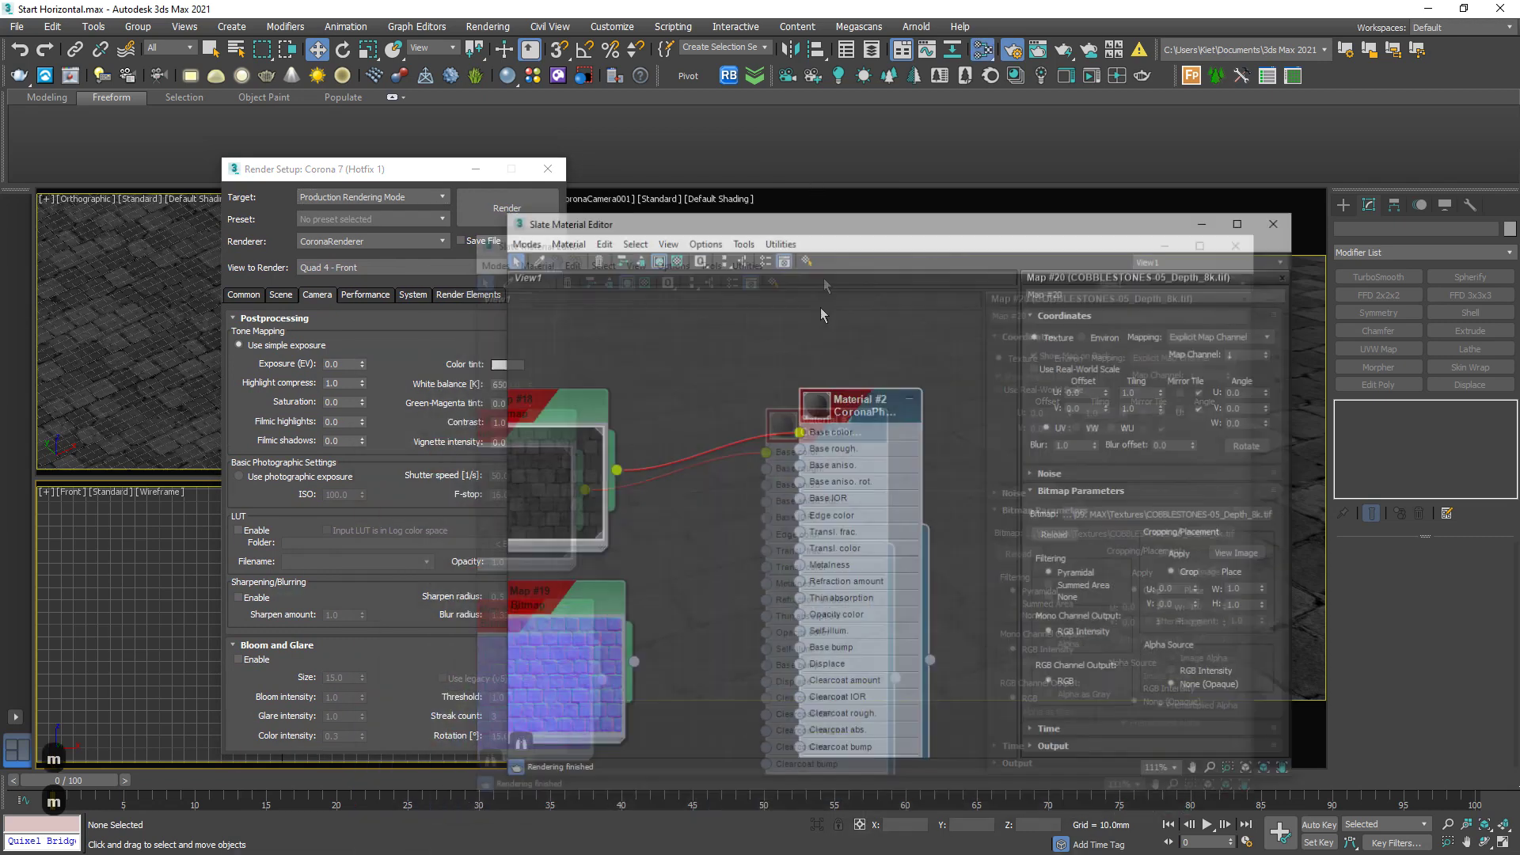
right_click(799, 433)
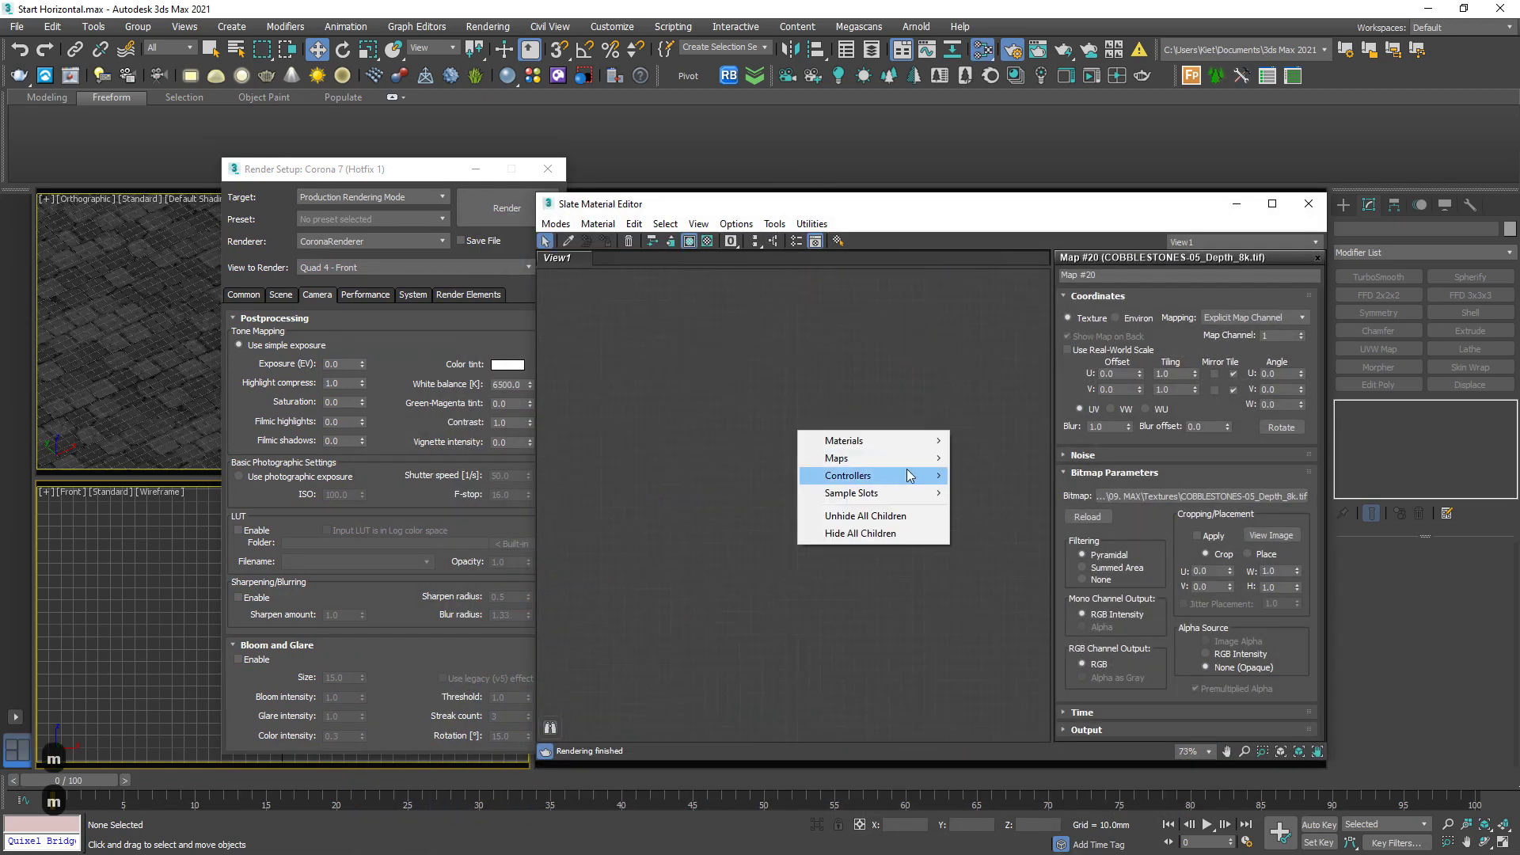
mouse_move(879, 459)
mouse_move(1030, 493)
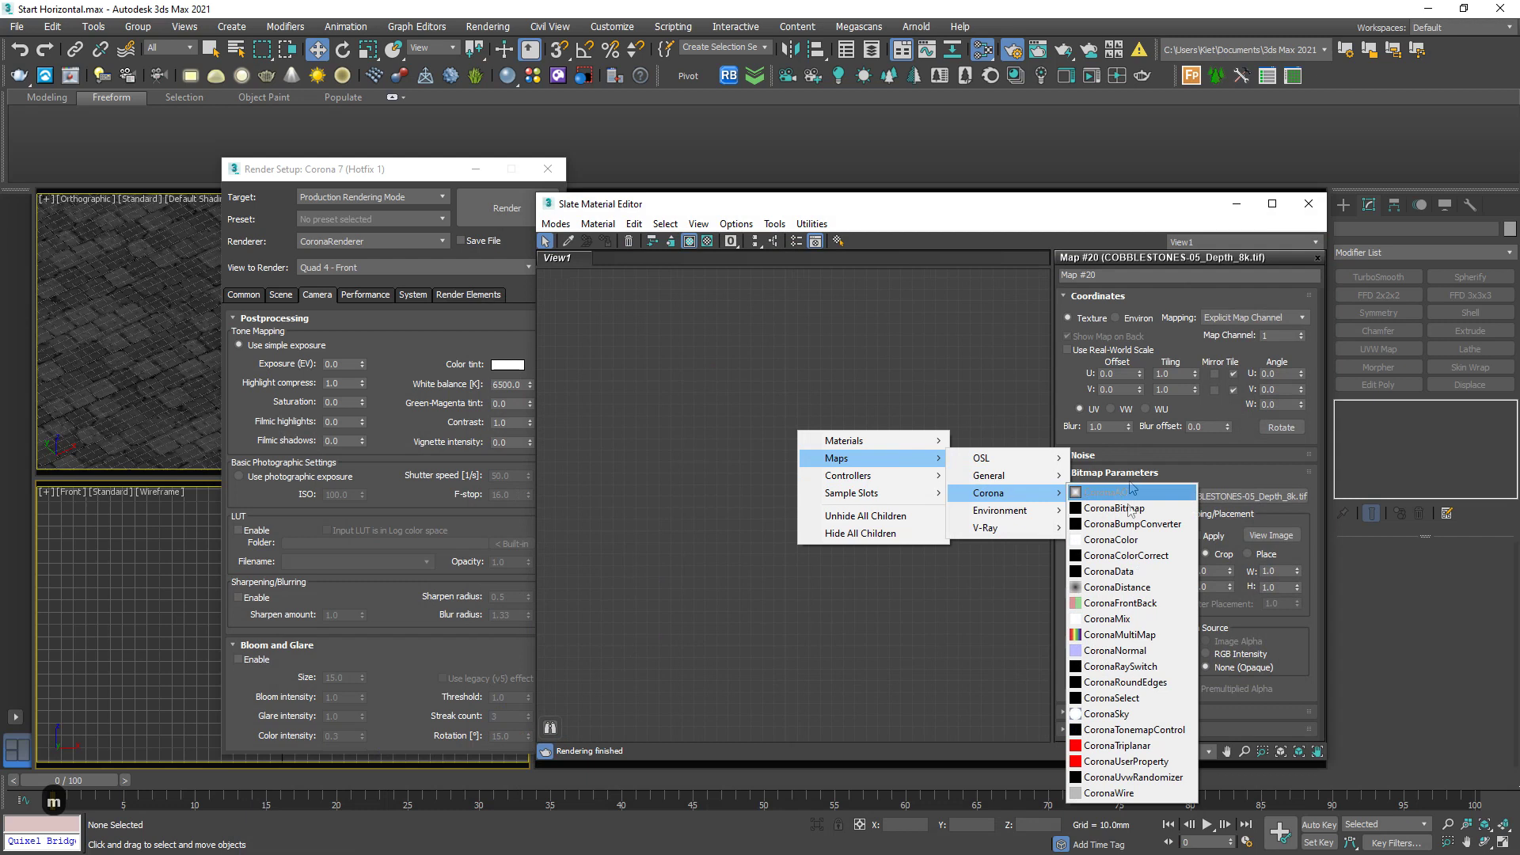
left_click(1132, 516)
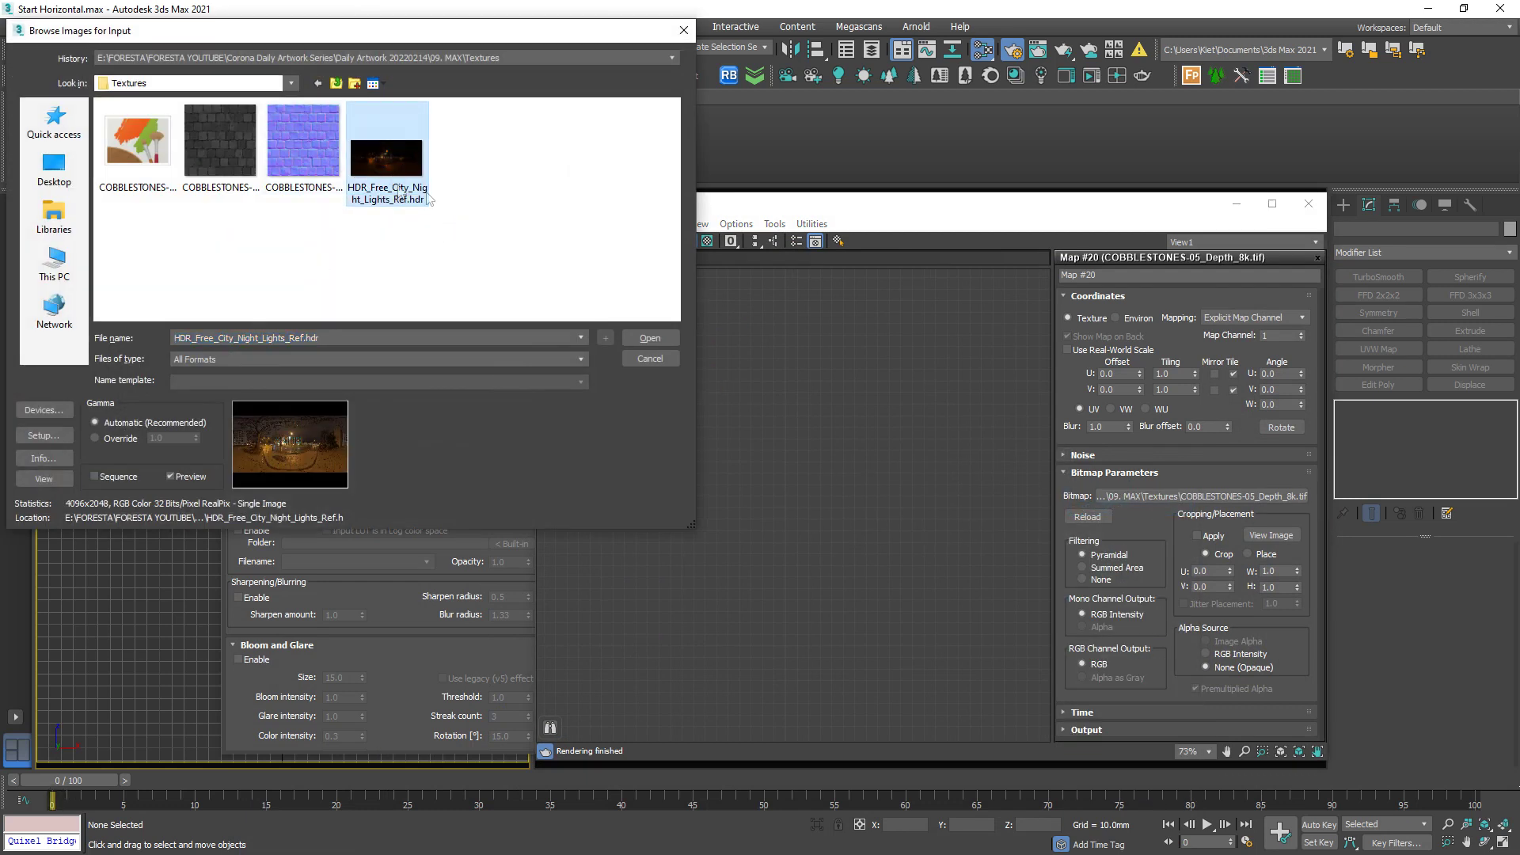
left_click(650, 338)
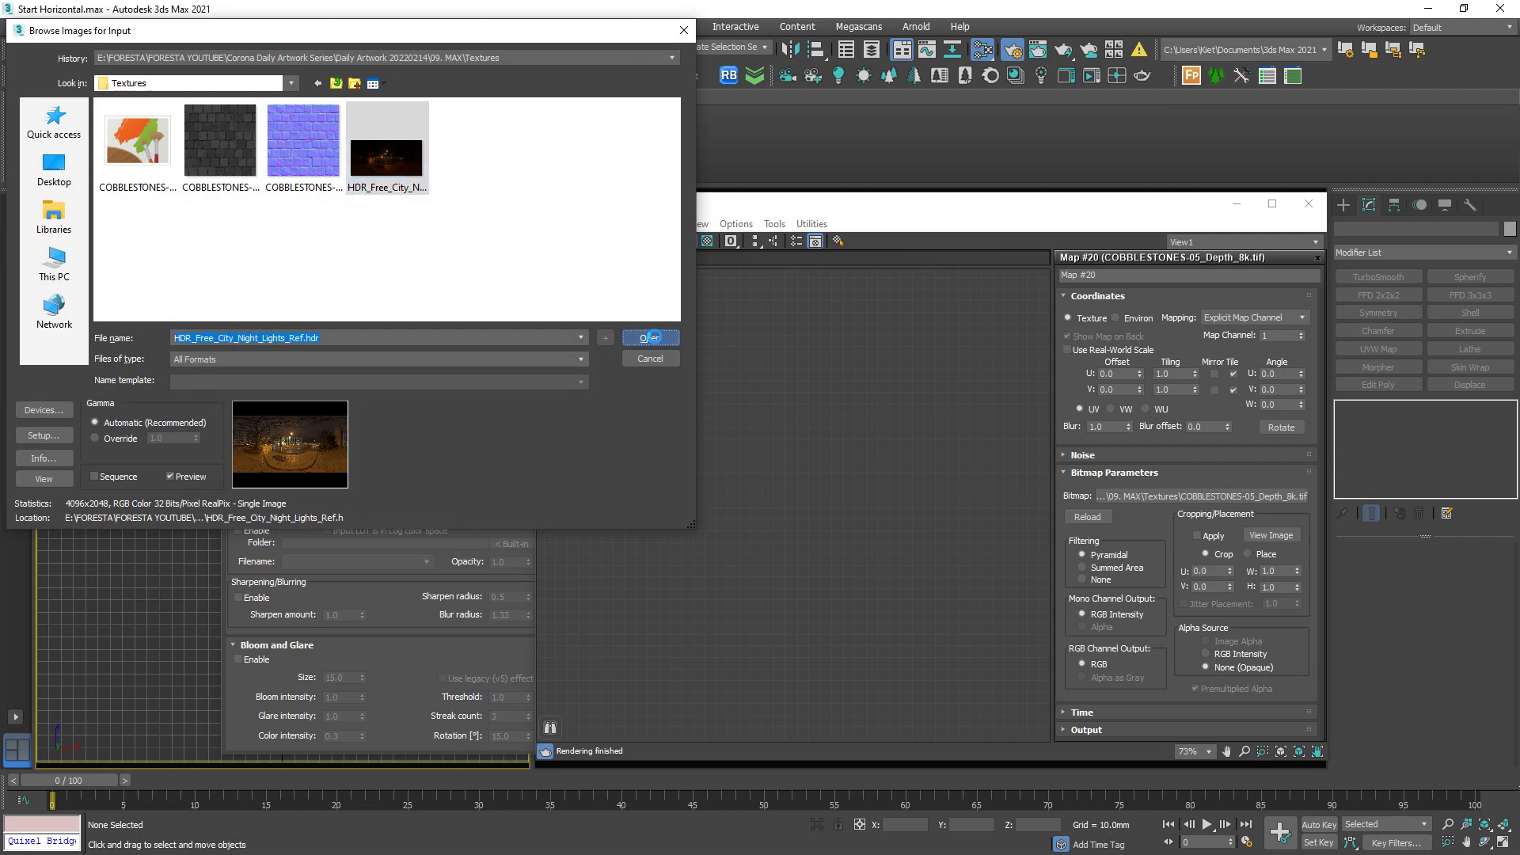
left_click(234, 362)
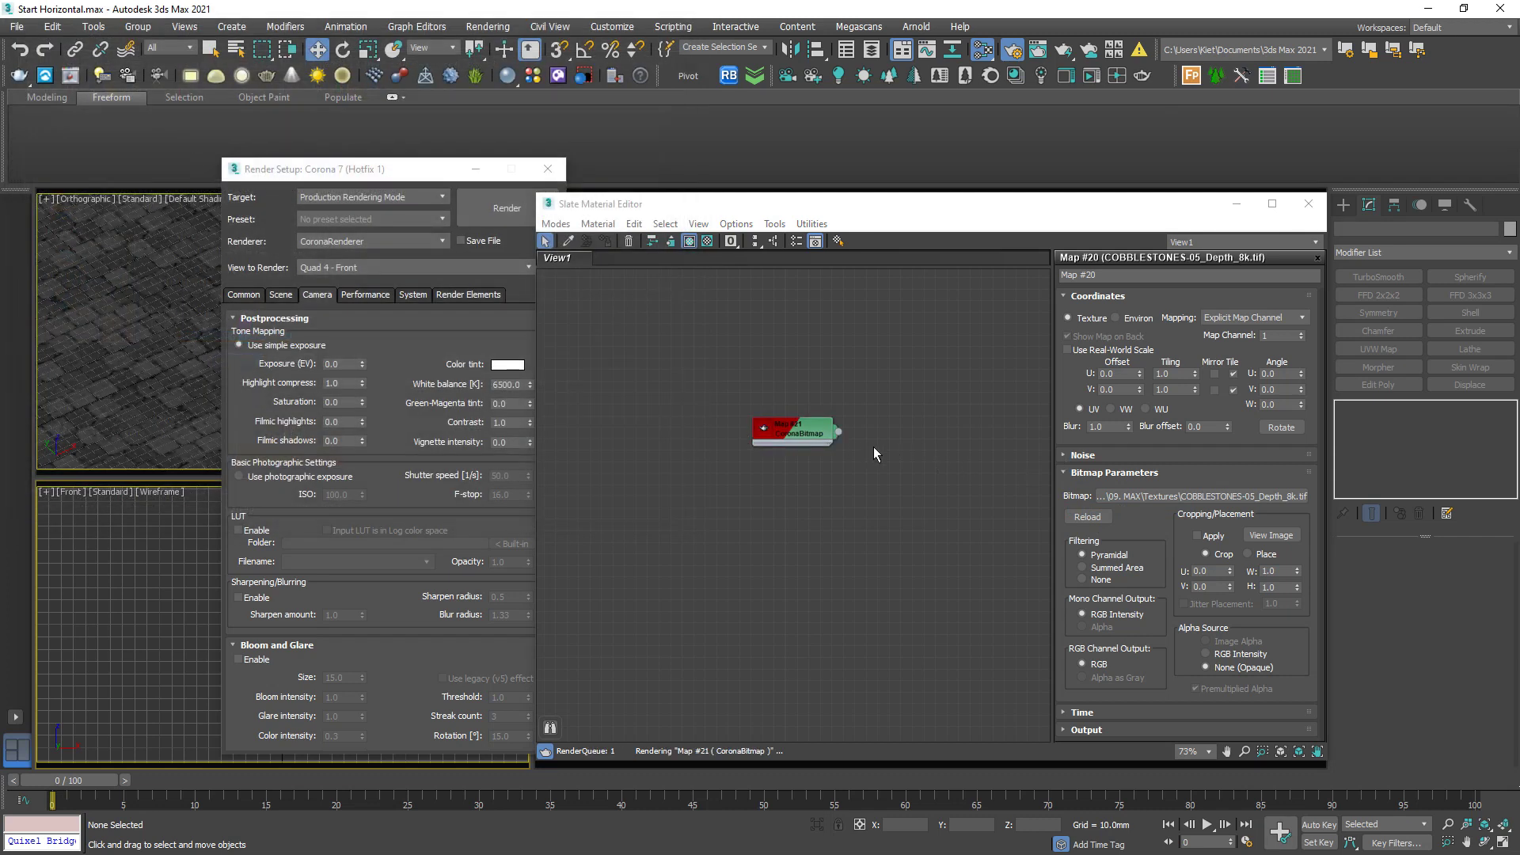
- Feed the HDR bitmap's output into a new CoronaColorCorrect map
scroll(815, 410, "up", 2)
middle_click_drag(816, 410, 636, 416)
left_click_drag(670, 449, 790, 428)
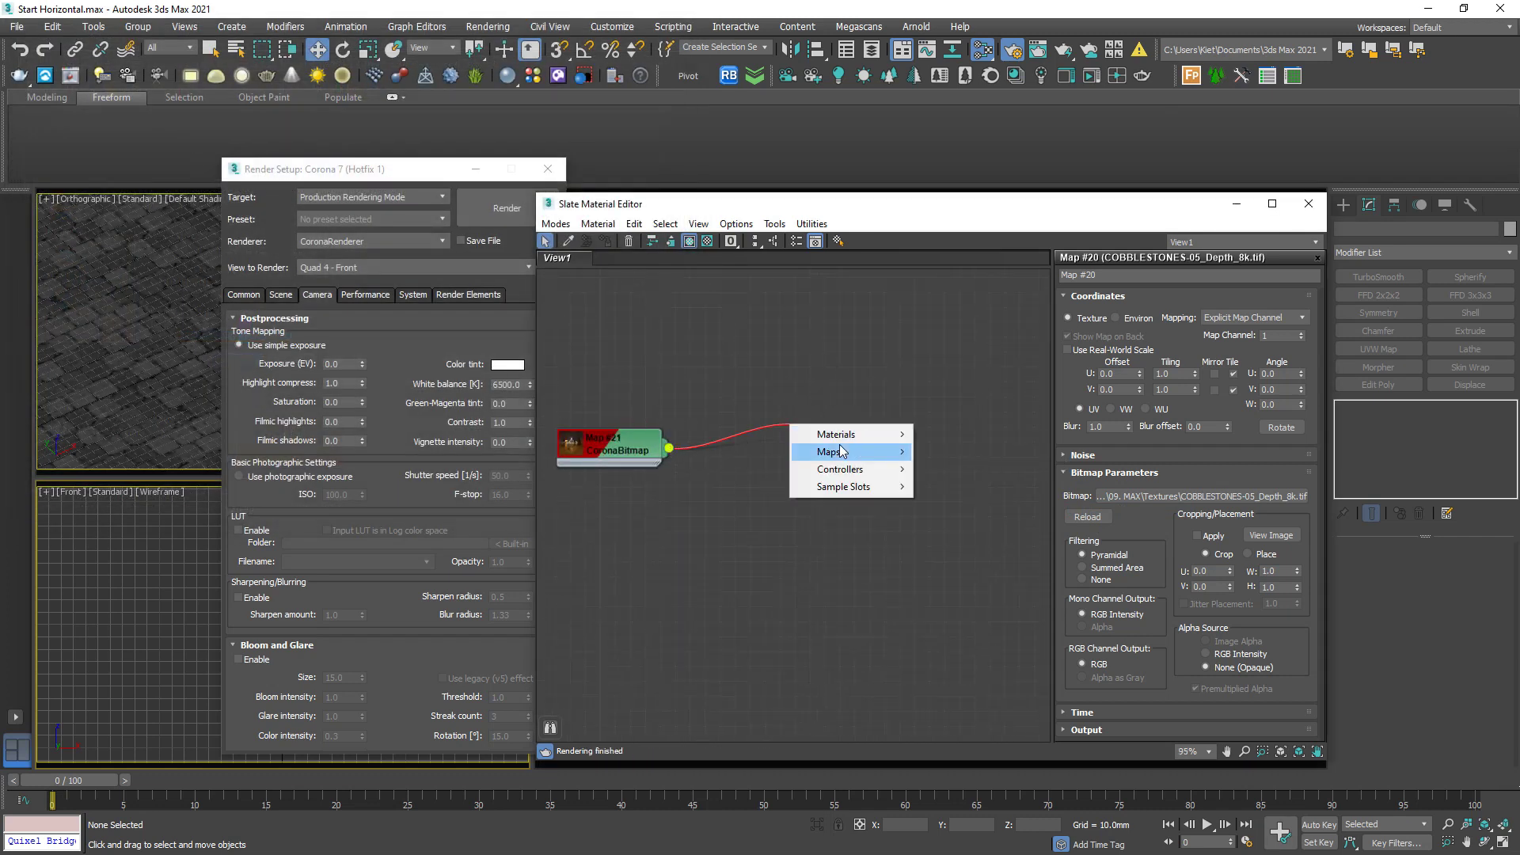
mouse_move(828, 451)
mouse_move(954, 486)
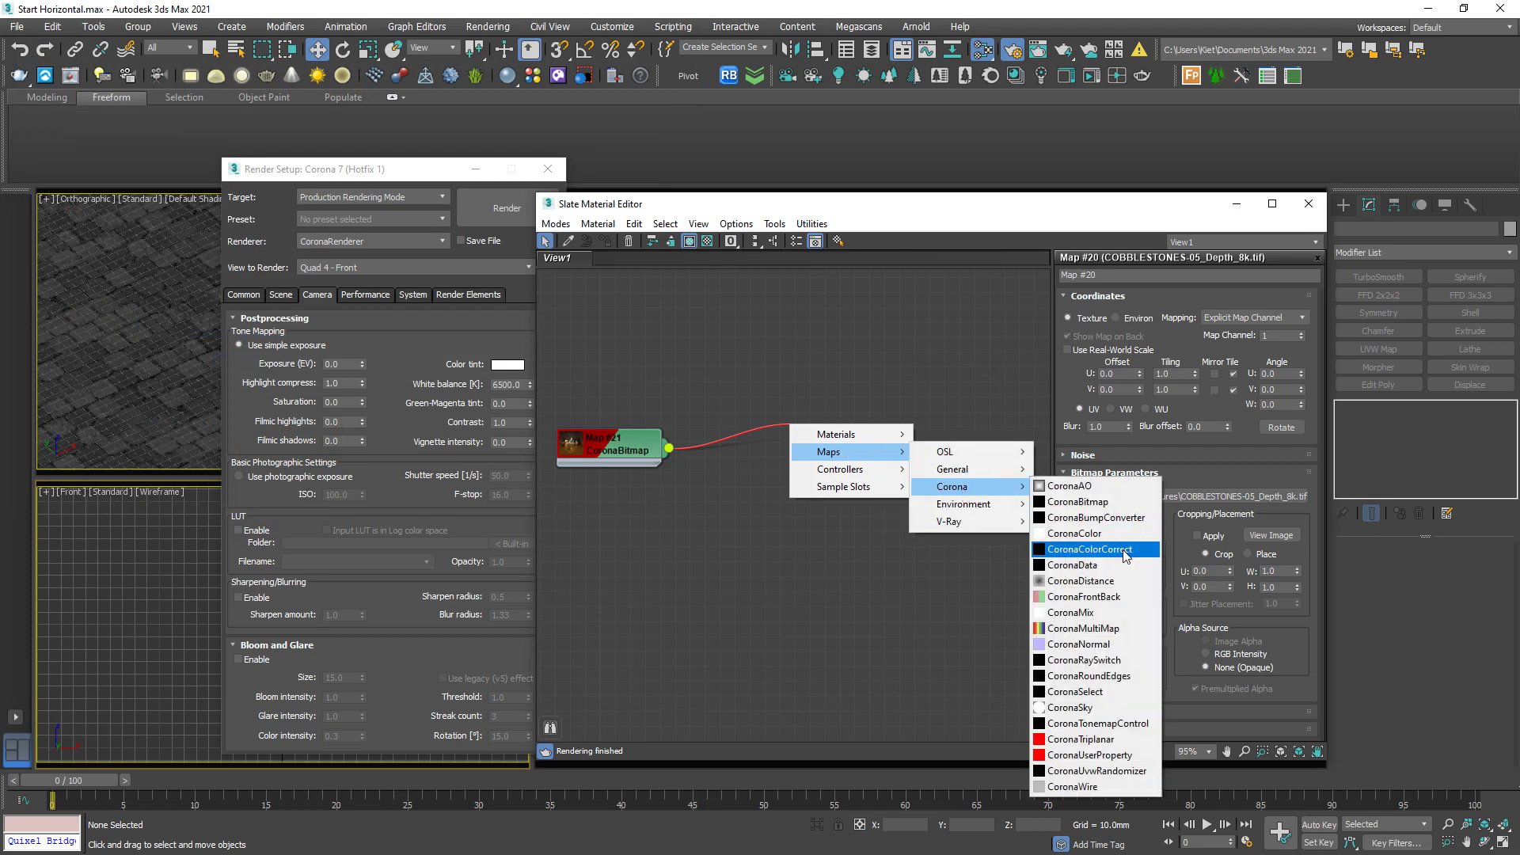
left_click(1108, 549)
scroll(735, 432, "up", 1)
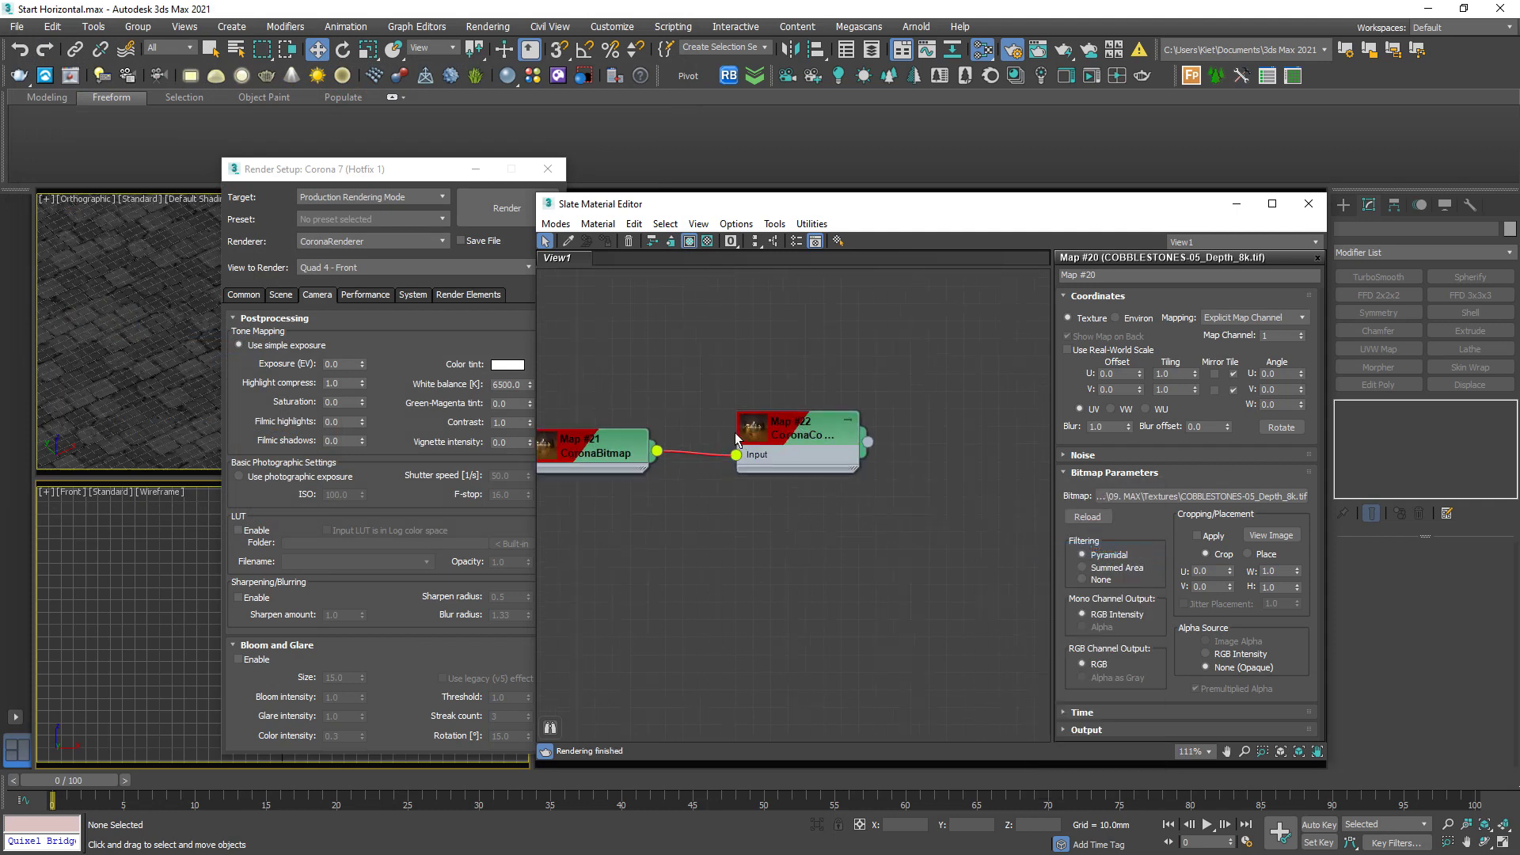
- Switch the Corona scene environment to a single map and assign the CoronaColorCorrect map to it
left_click(283, 296)
scroll(415, 554, "down", 1)
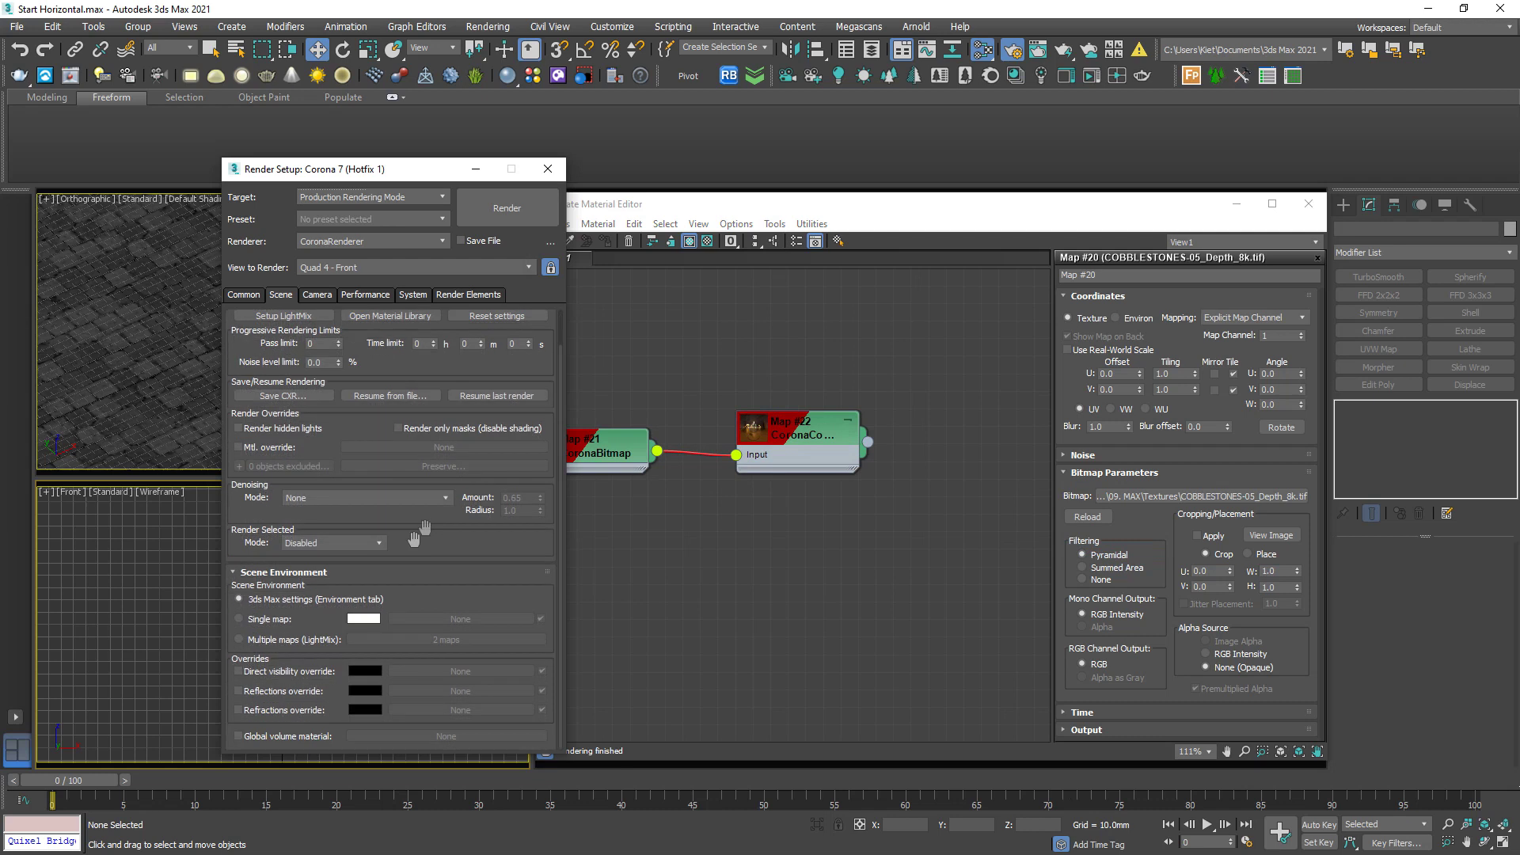
left_click(239, 619)
left_click_drag(867, 444, 458, 619)
left_click(360, 511)
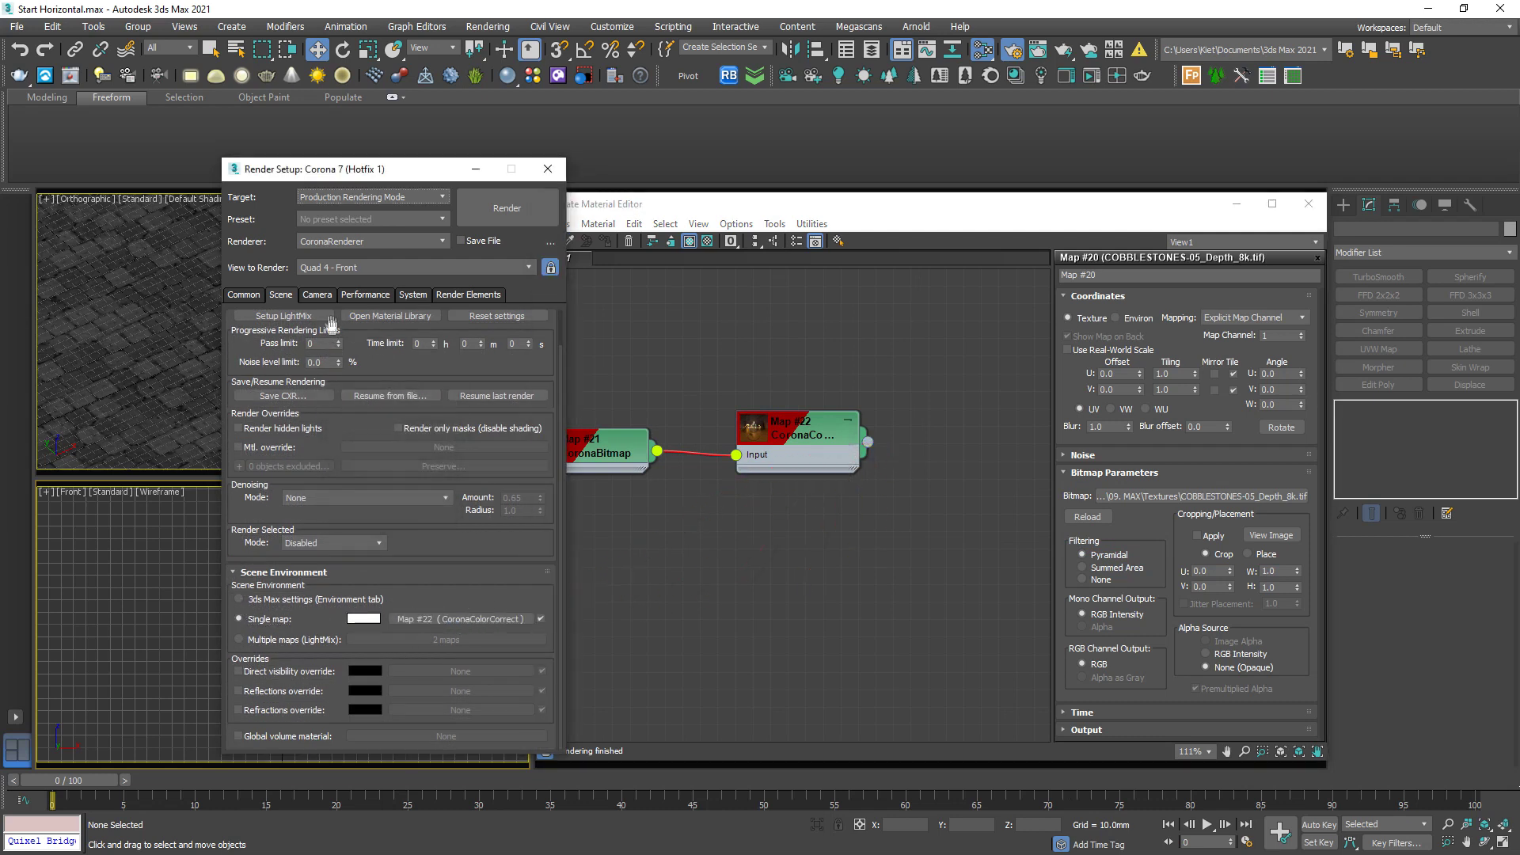
- Set the tone mapping's highlight compress to 999 and contrast to 5, and start a Corona interactive render in the Front viewport
left_click(325, 297)
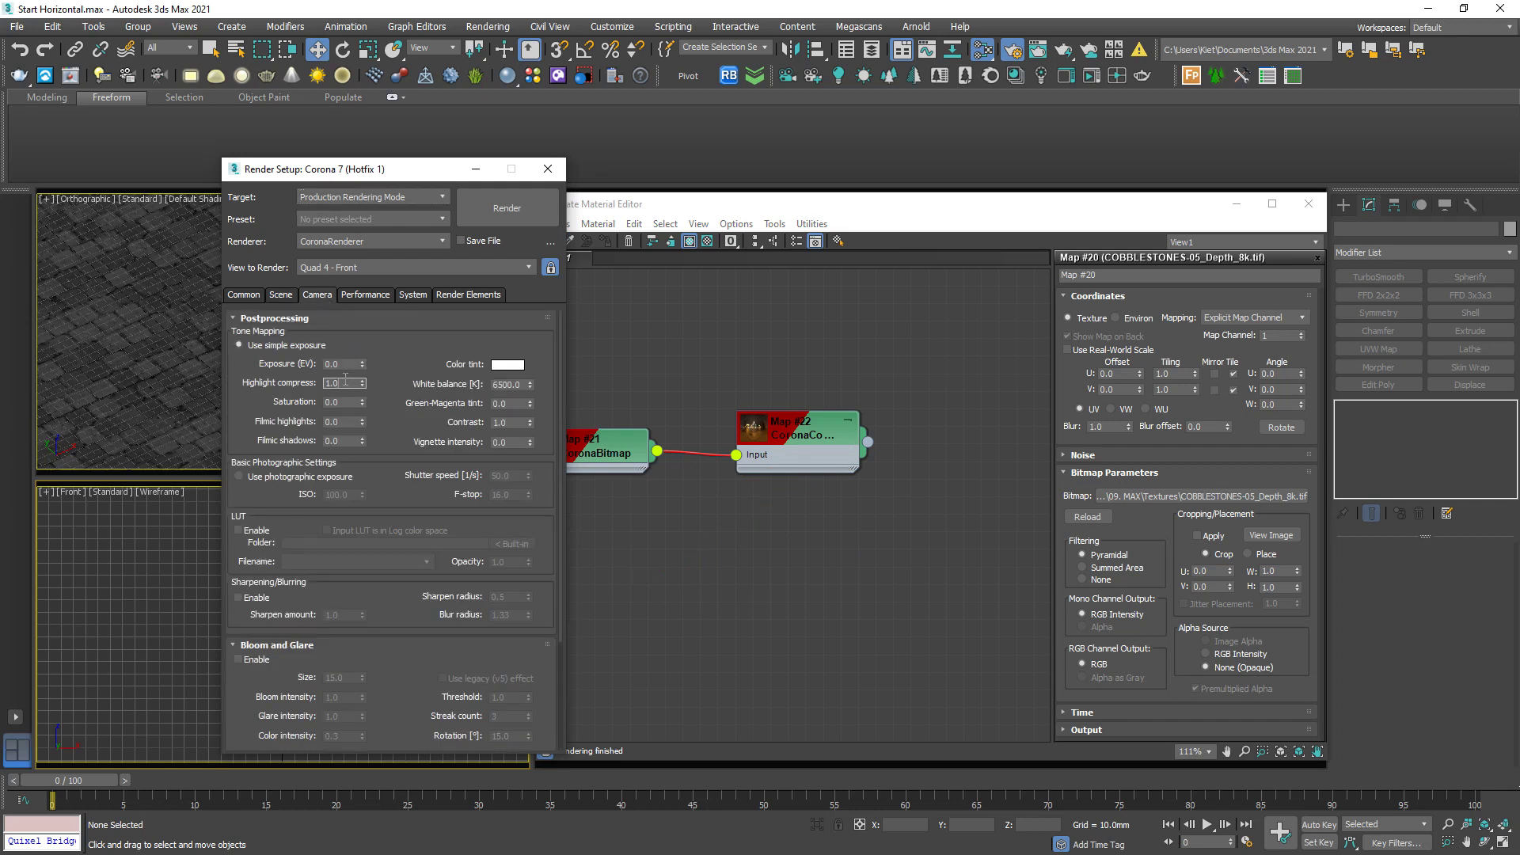
type("999")
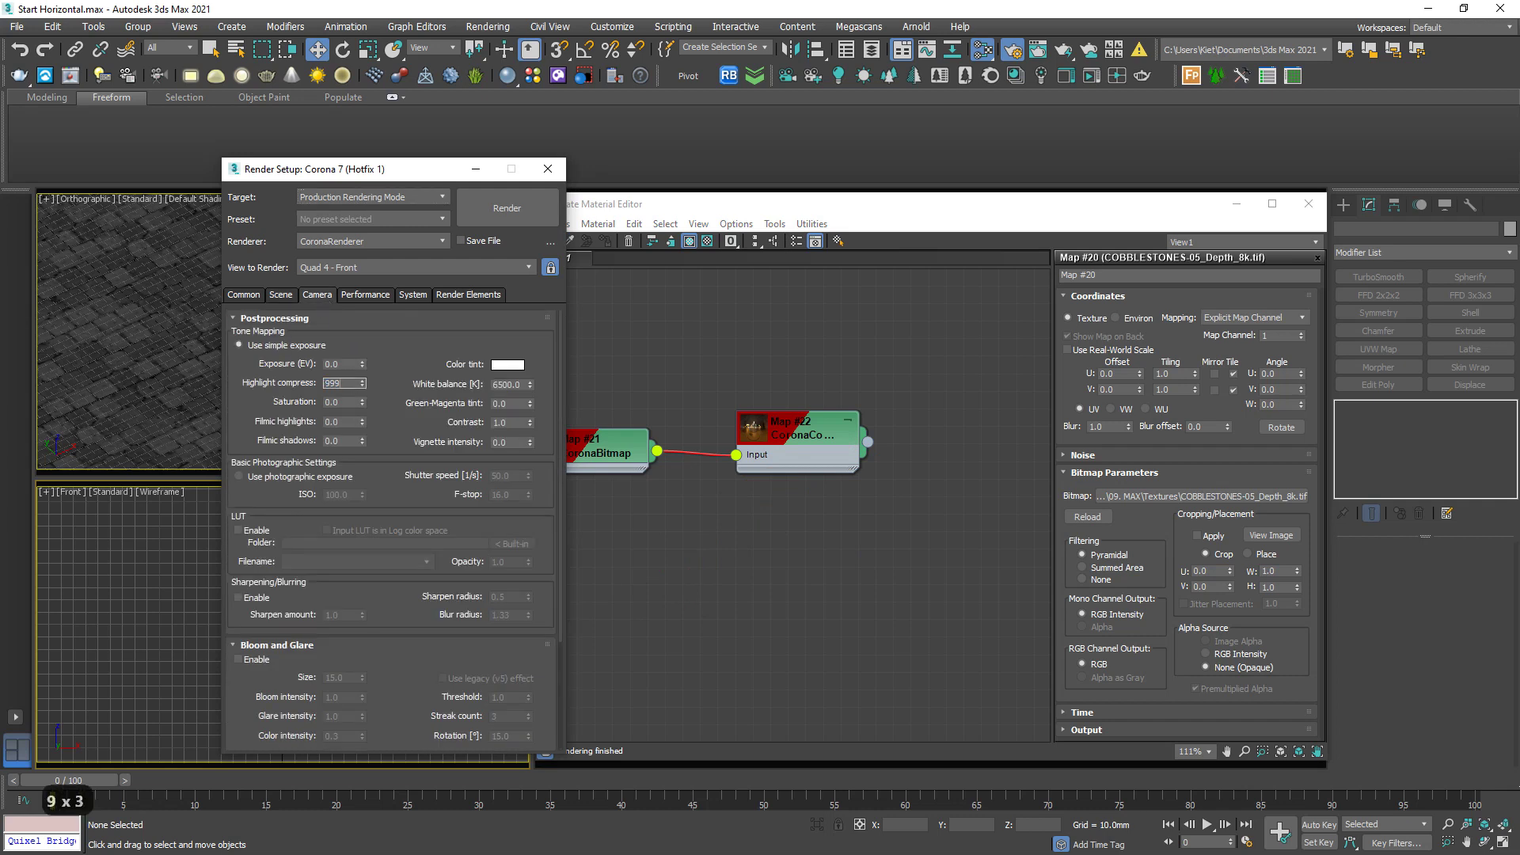
left_click(519, 424)
type("5")
key("Return")
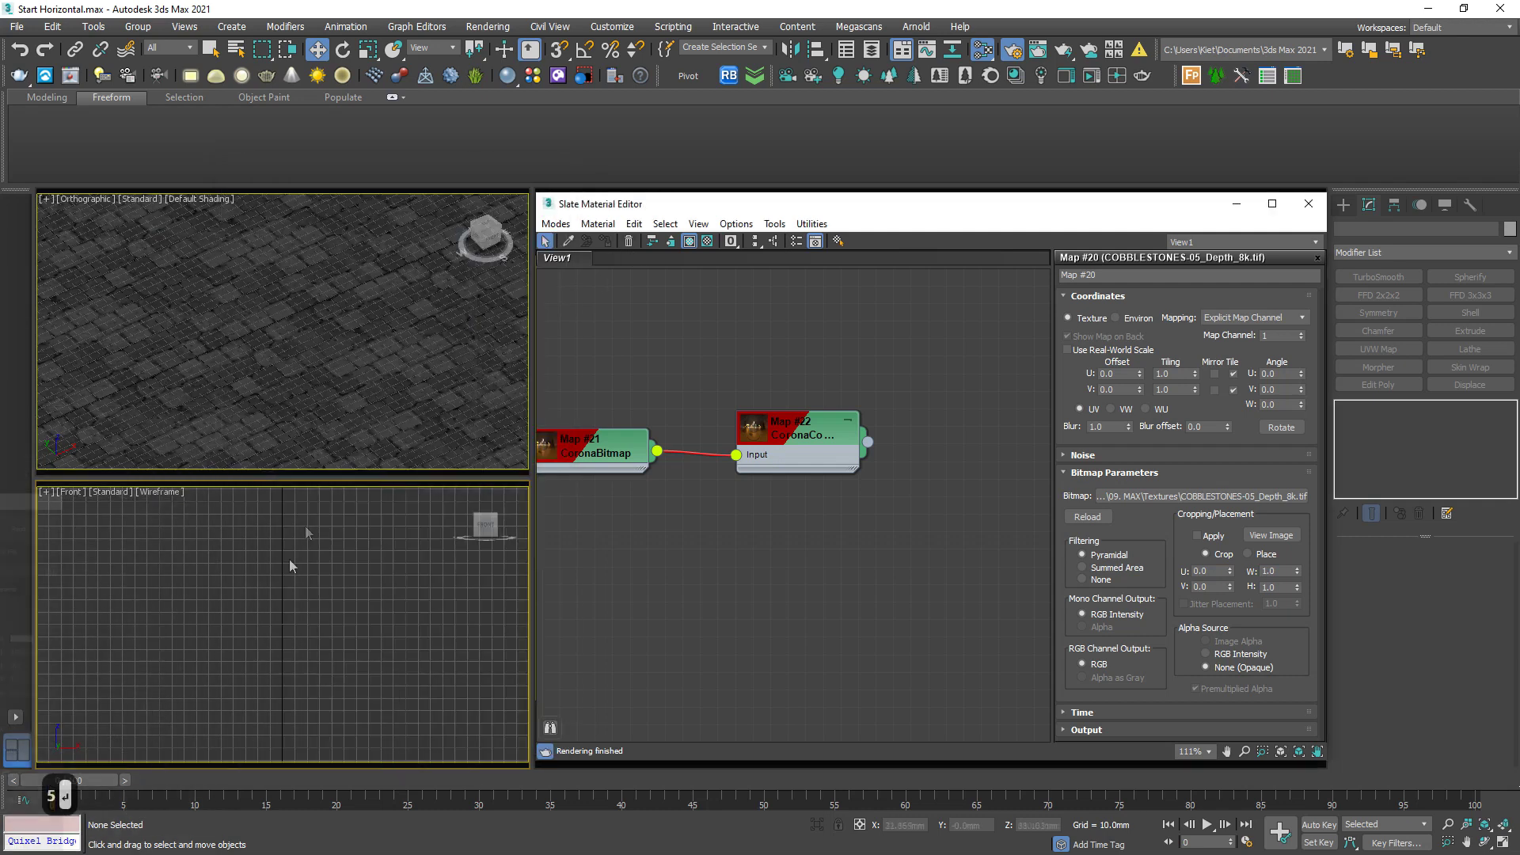
left_click(476, 168)
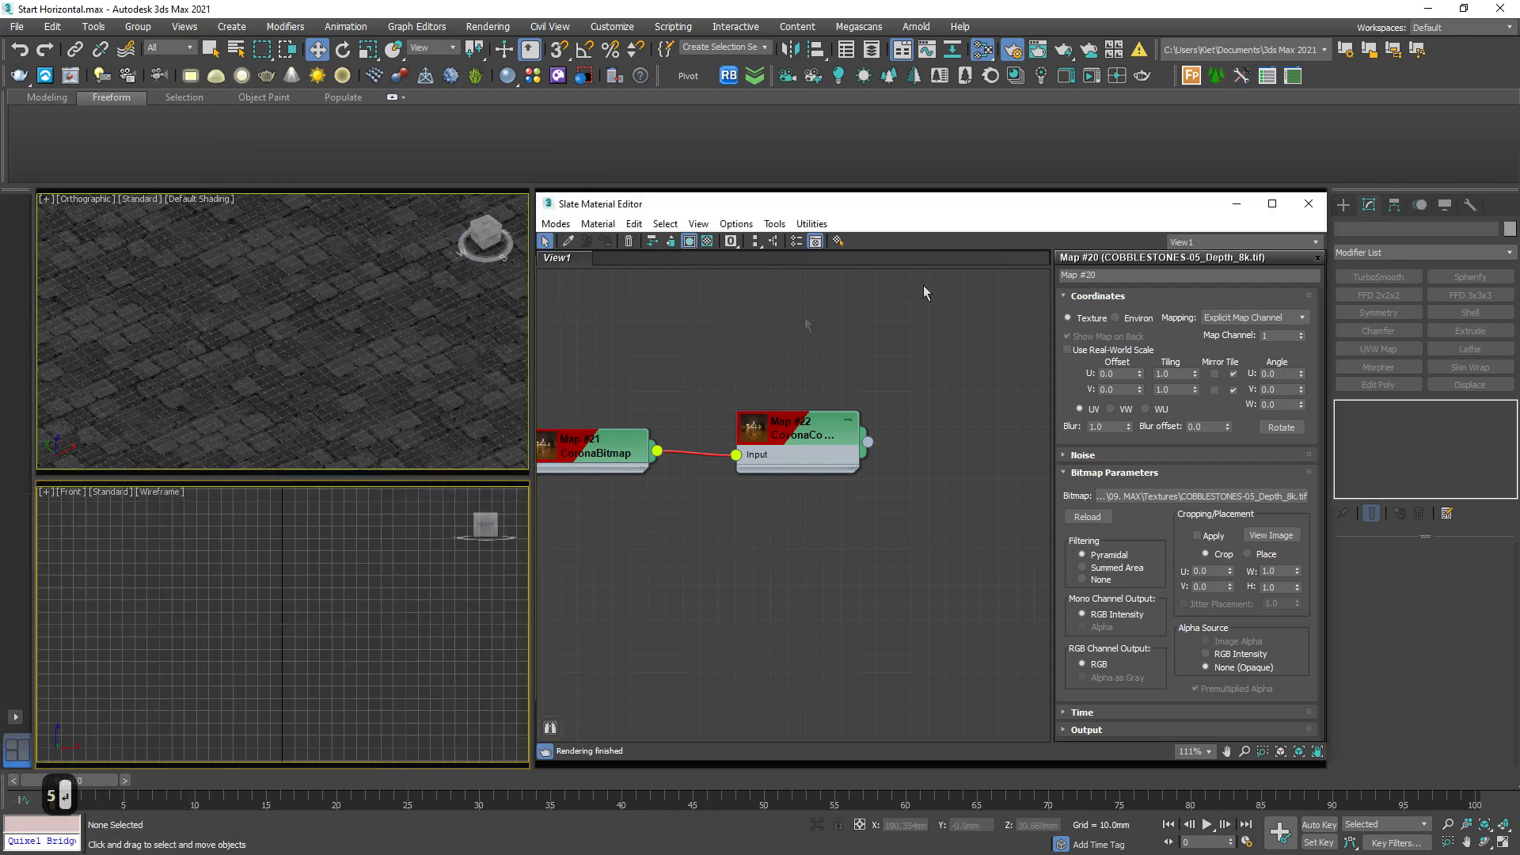
left_click(1116, 77)
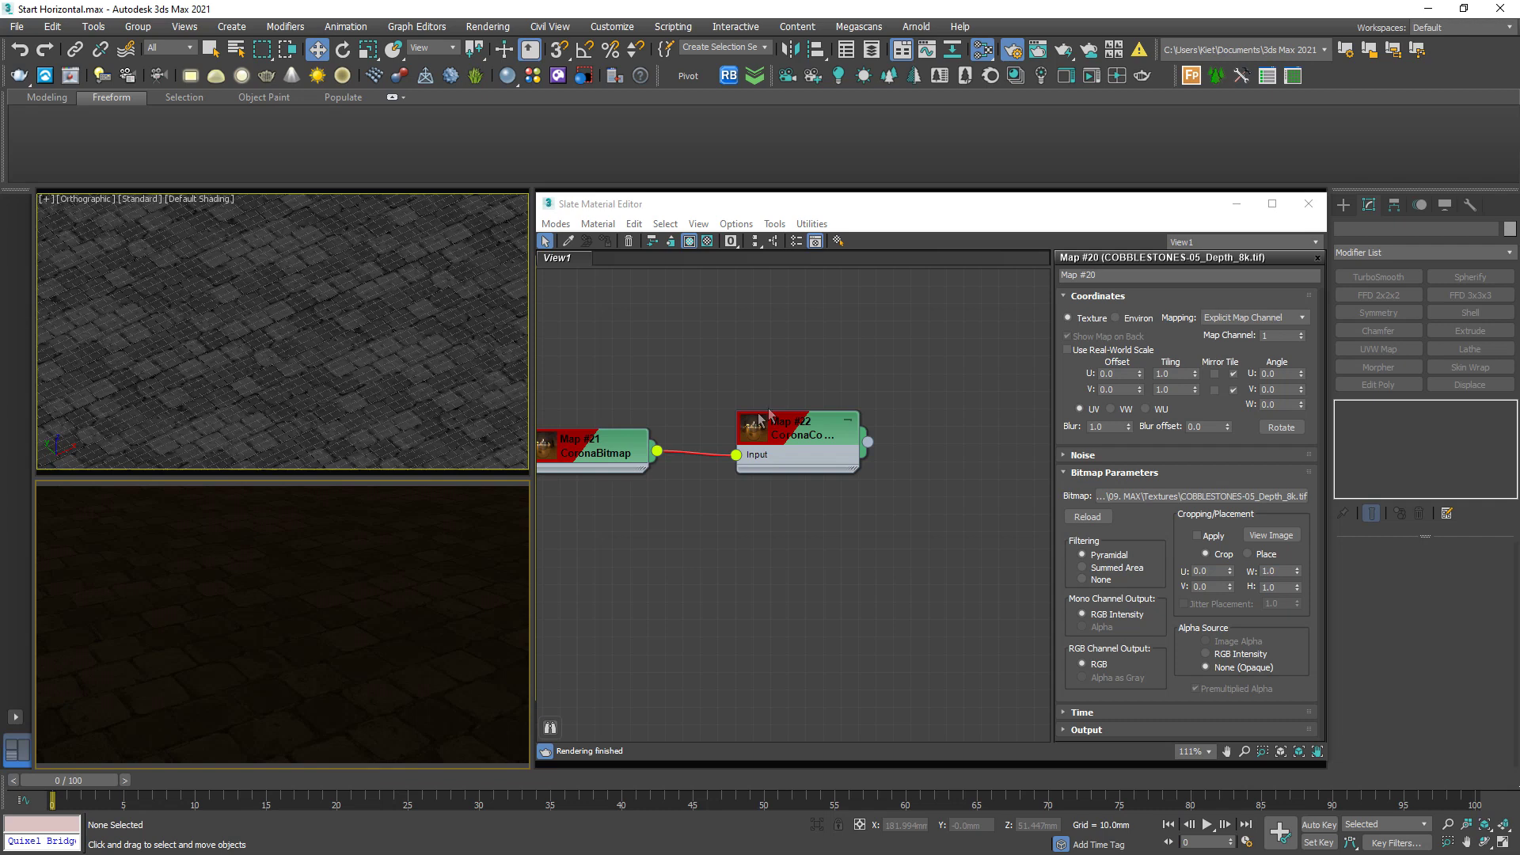
- Set the base layer roughness of the cobblestone Corona physical material to 0
middle_click_drag(694, 455, 768, 413)
scroll(723, 536, "down", 1)
middle_click_drag(833, 478, 783, 622)
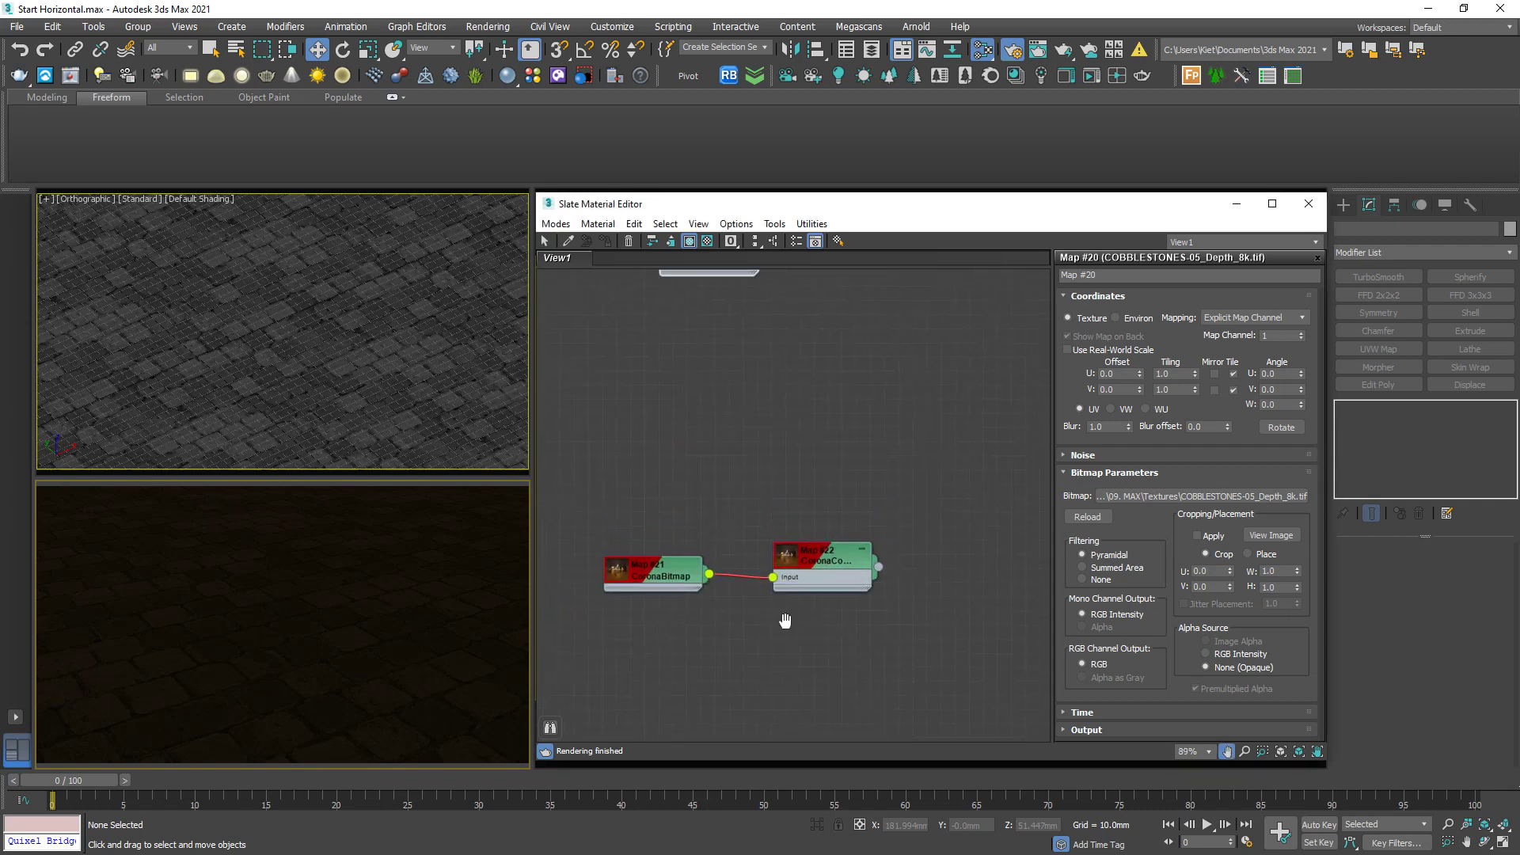
scroll(784, 622, "down", 2)
middle_click_drag(767, 454, 753, 614)
scroll(697, 390, "up", 2)
scroll(752, 338, "up", 1)
middle_click_drag(752, 339, 800, 439)
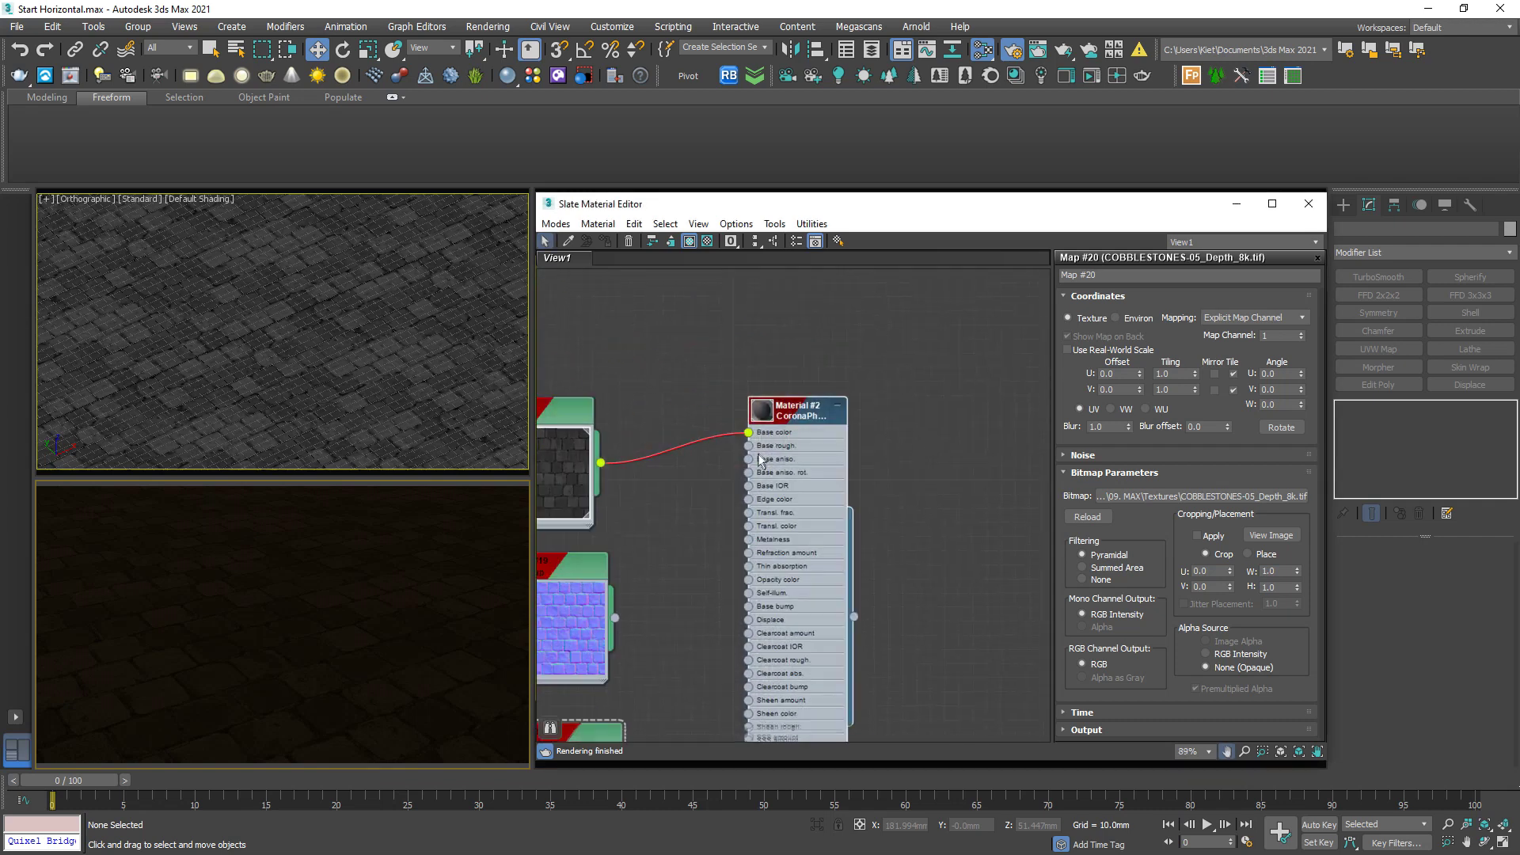
left_click(796, 410)
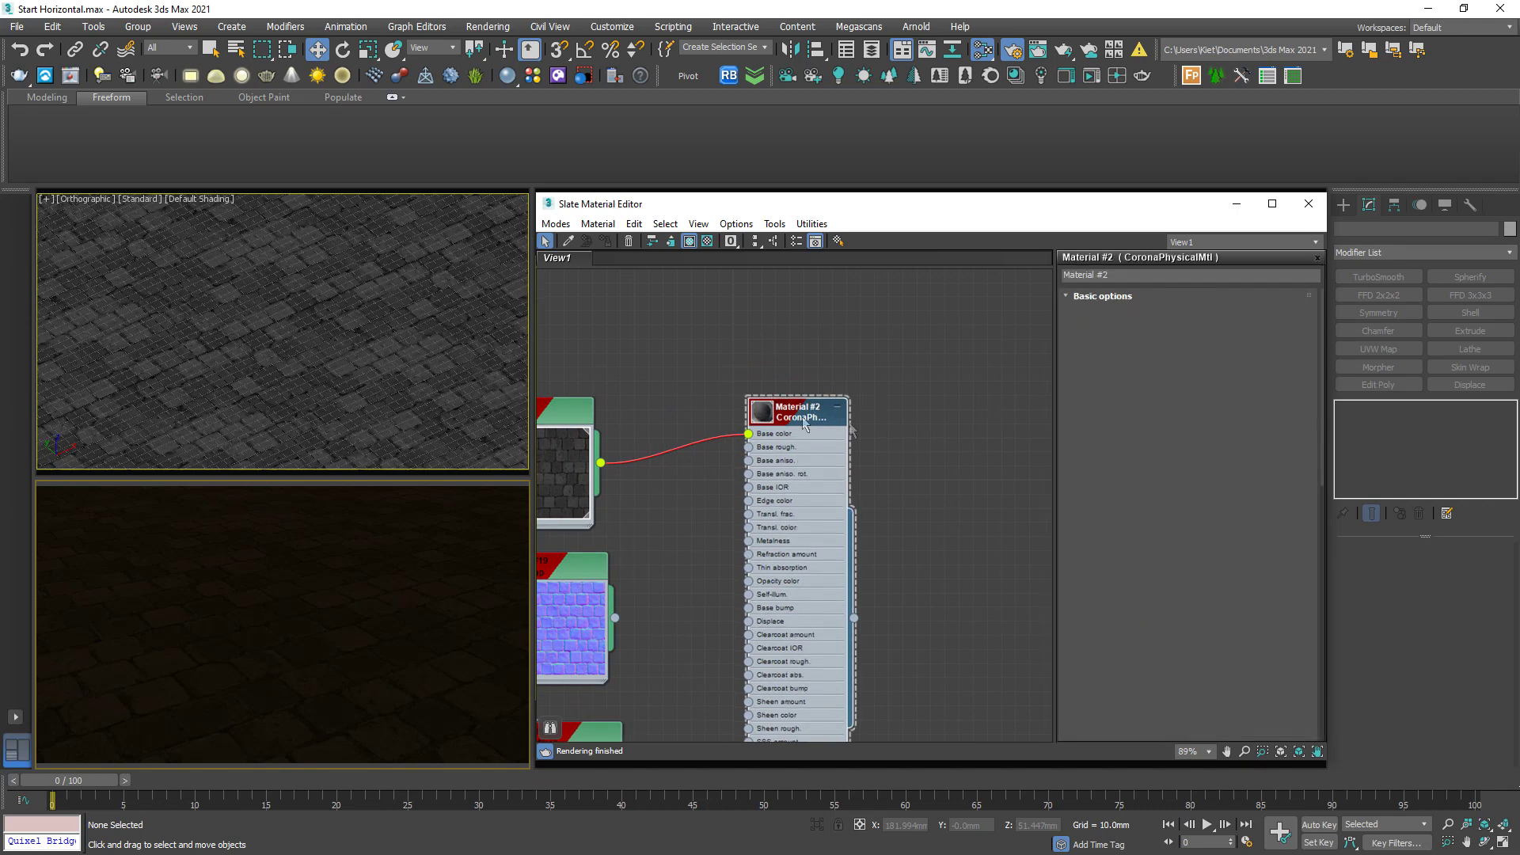
type("0")
key("Return")
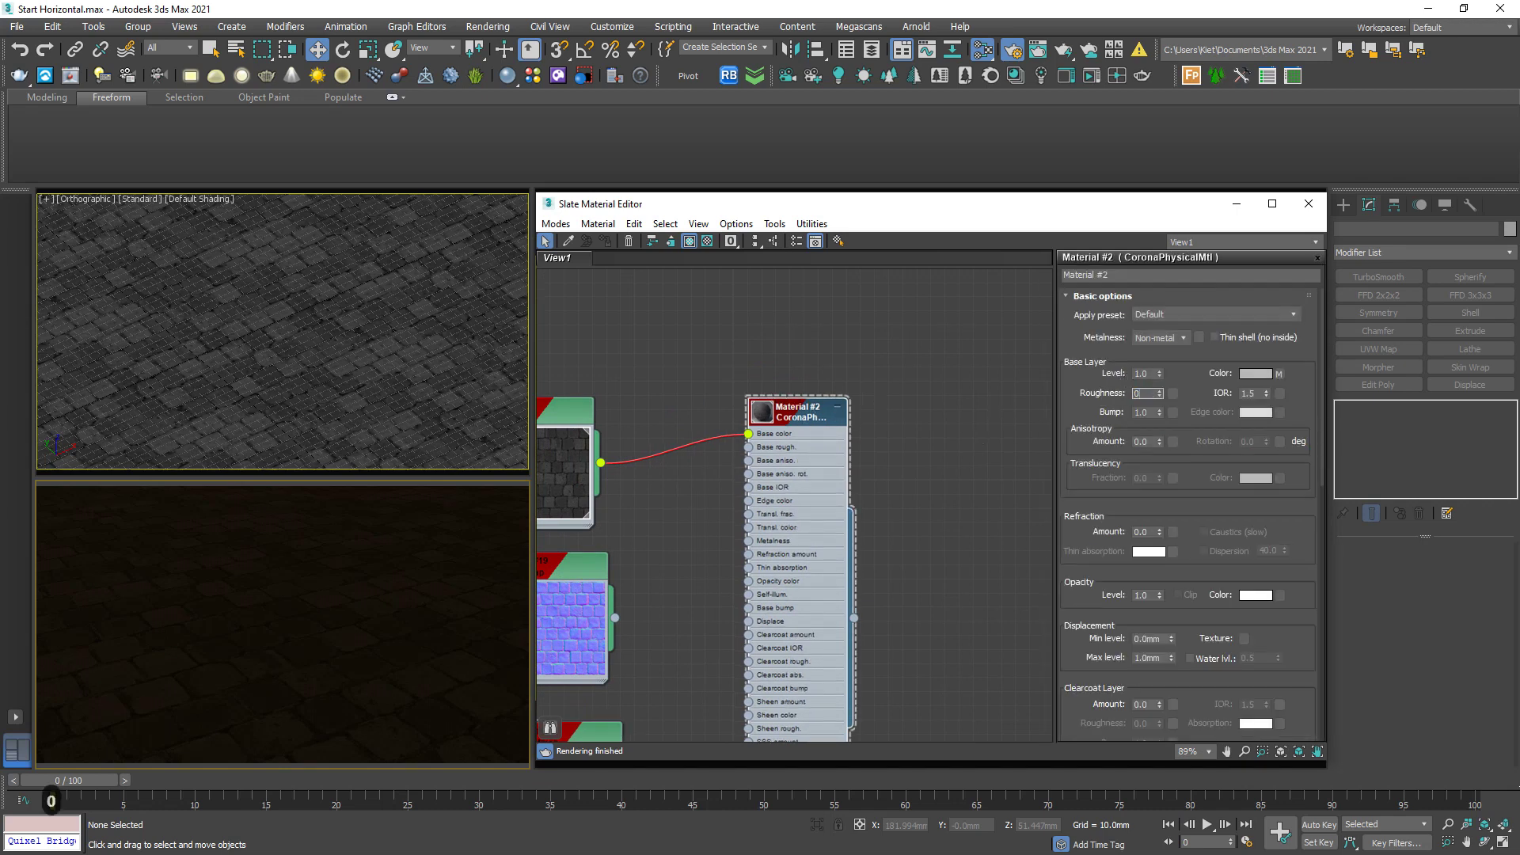
- Rotate the HDR bitmap's environment, trying 90 degrees and settling on 180 degrees
scroll(957, 478, "down", 4)
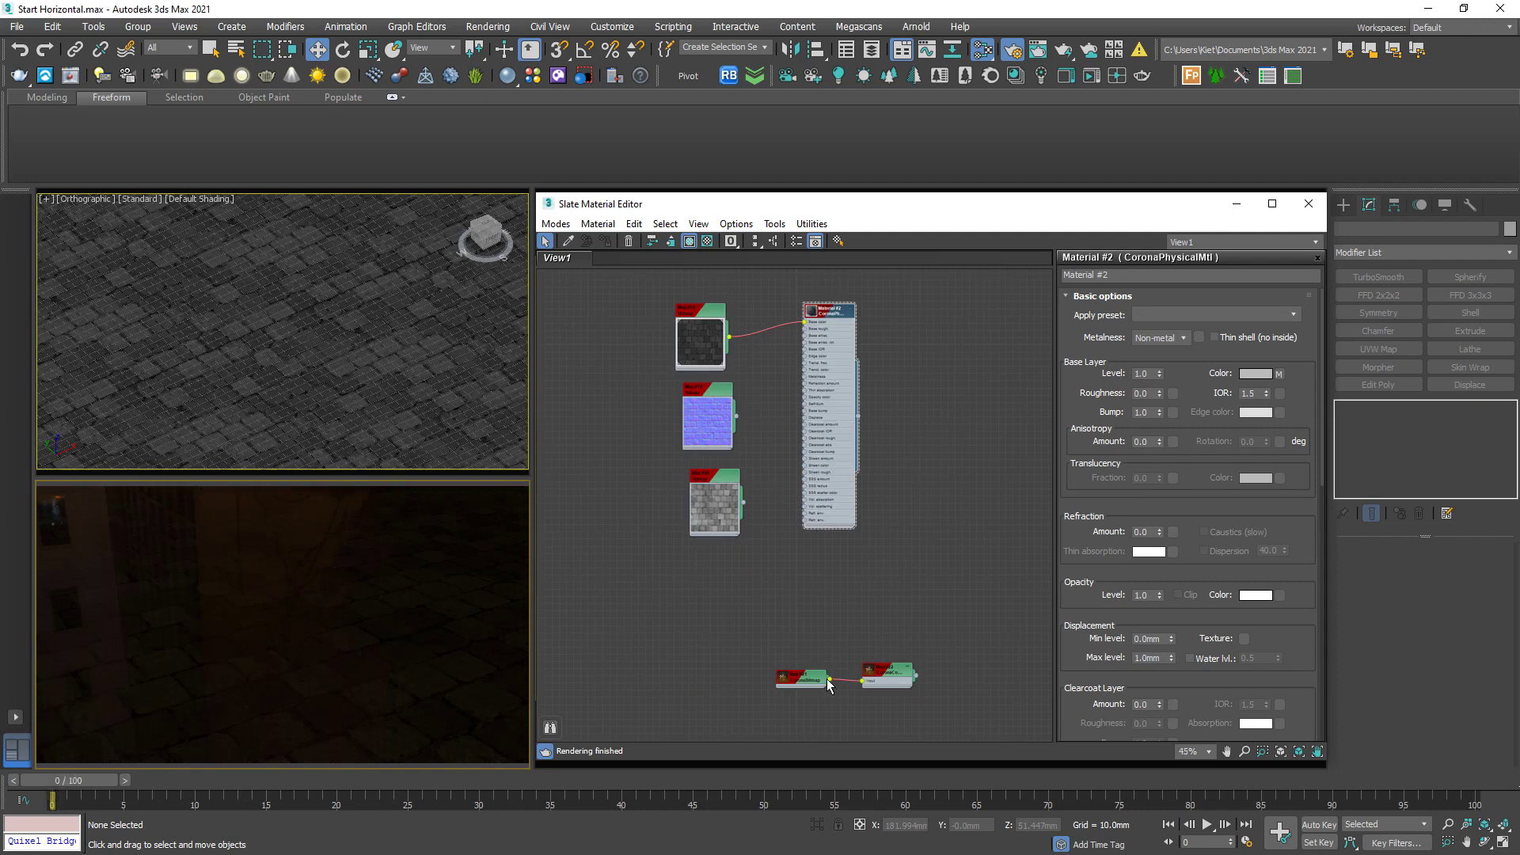
middle_click_drag(784, 615, 774, 557)
scroll(811, 543, "up", 5)
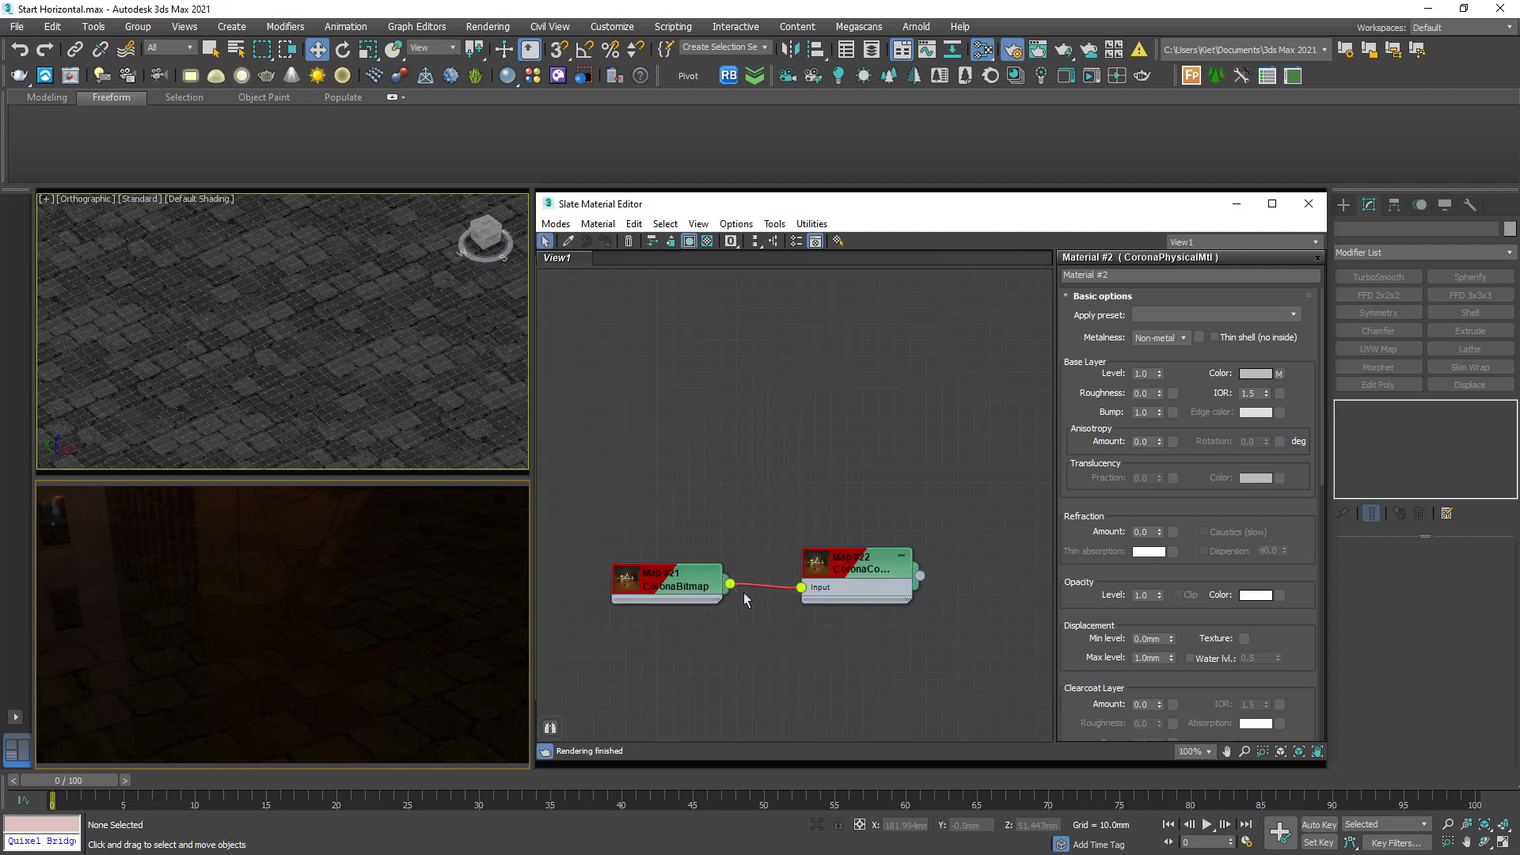
double_click(671, 595)
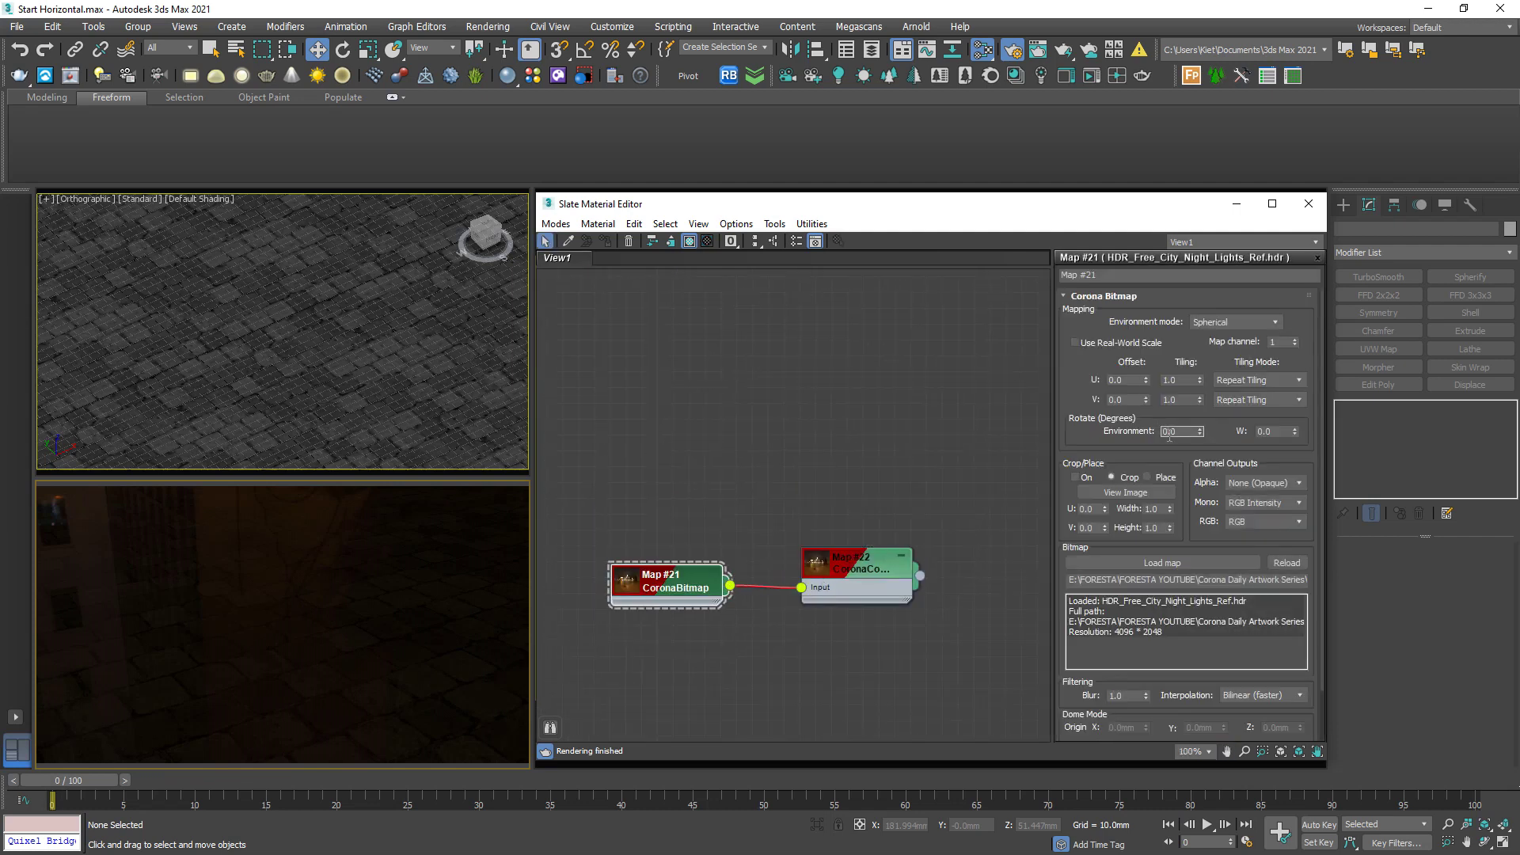
type("90")
key("Return")
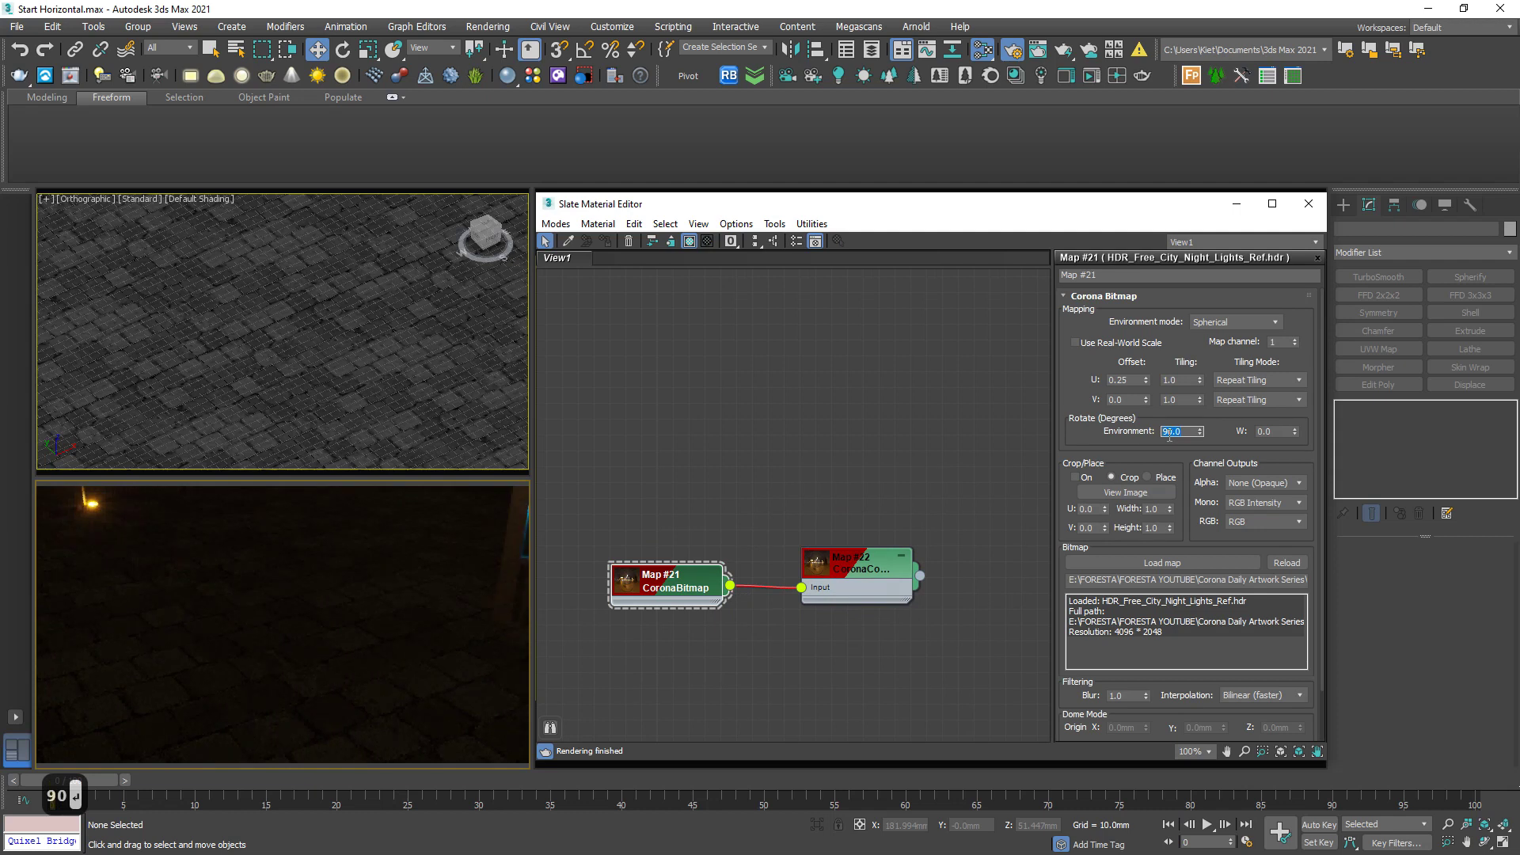
type("180")
key("Return")
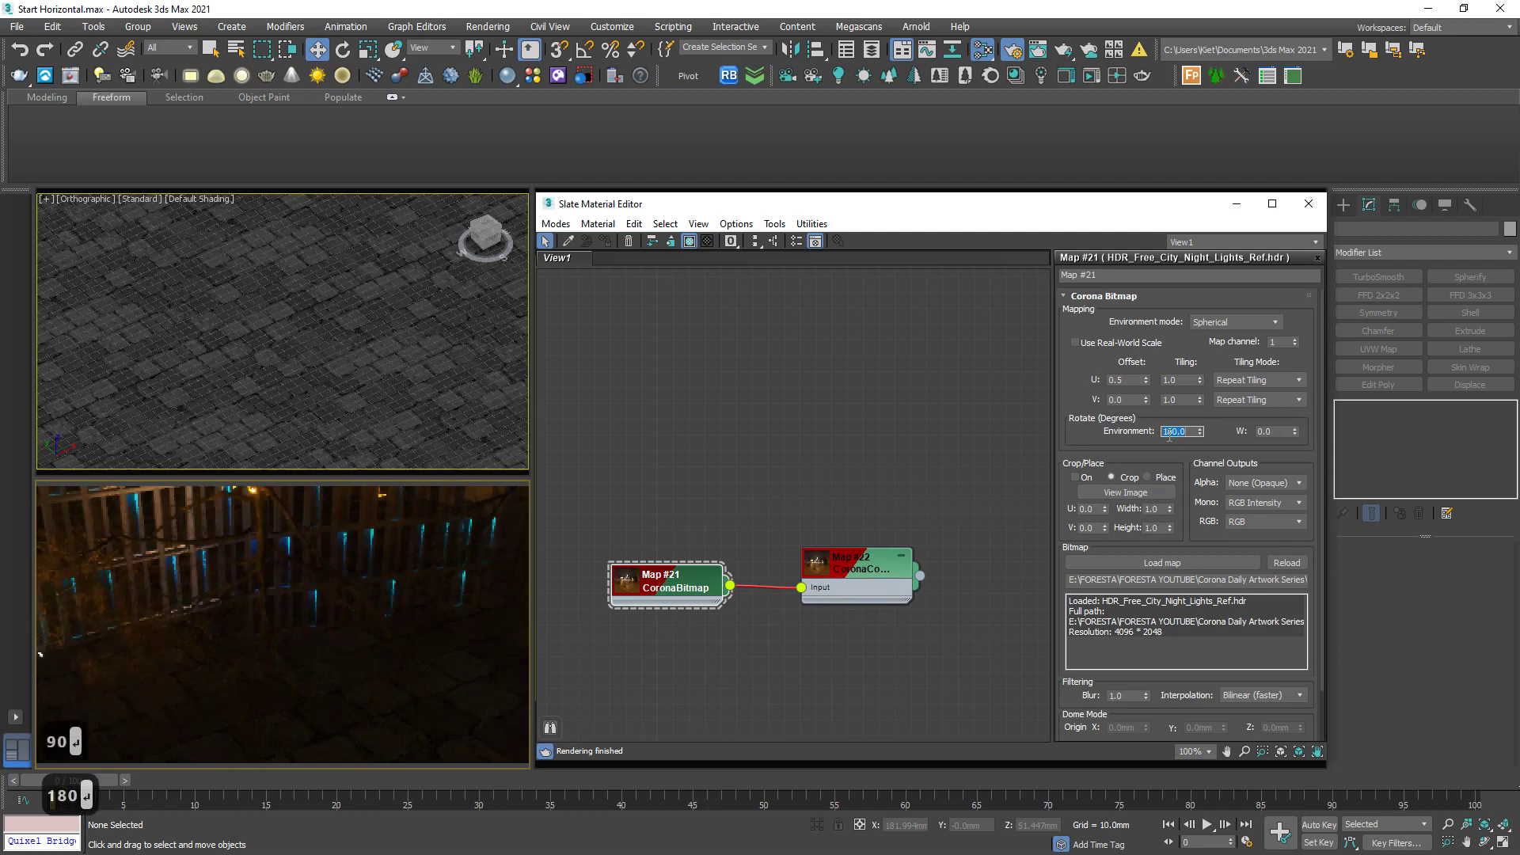
- Set the hue of the CoronaColorCorrect map to -20
scroll(630, 477, "down", 3)
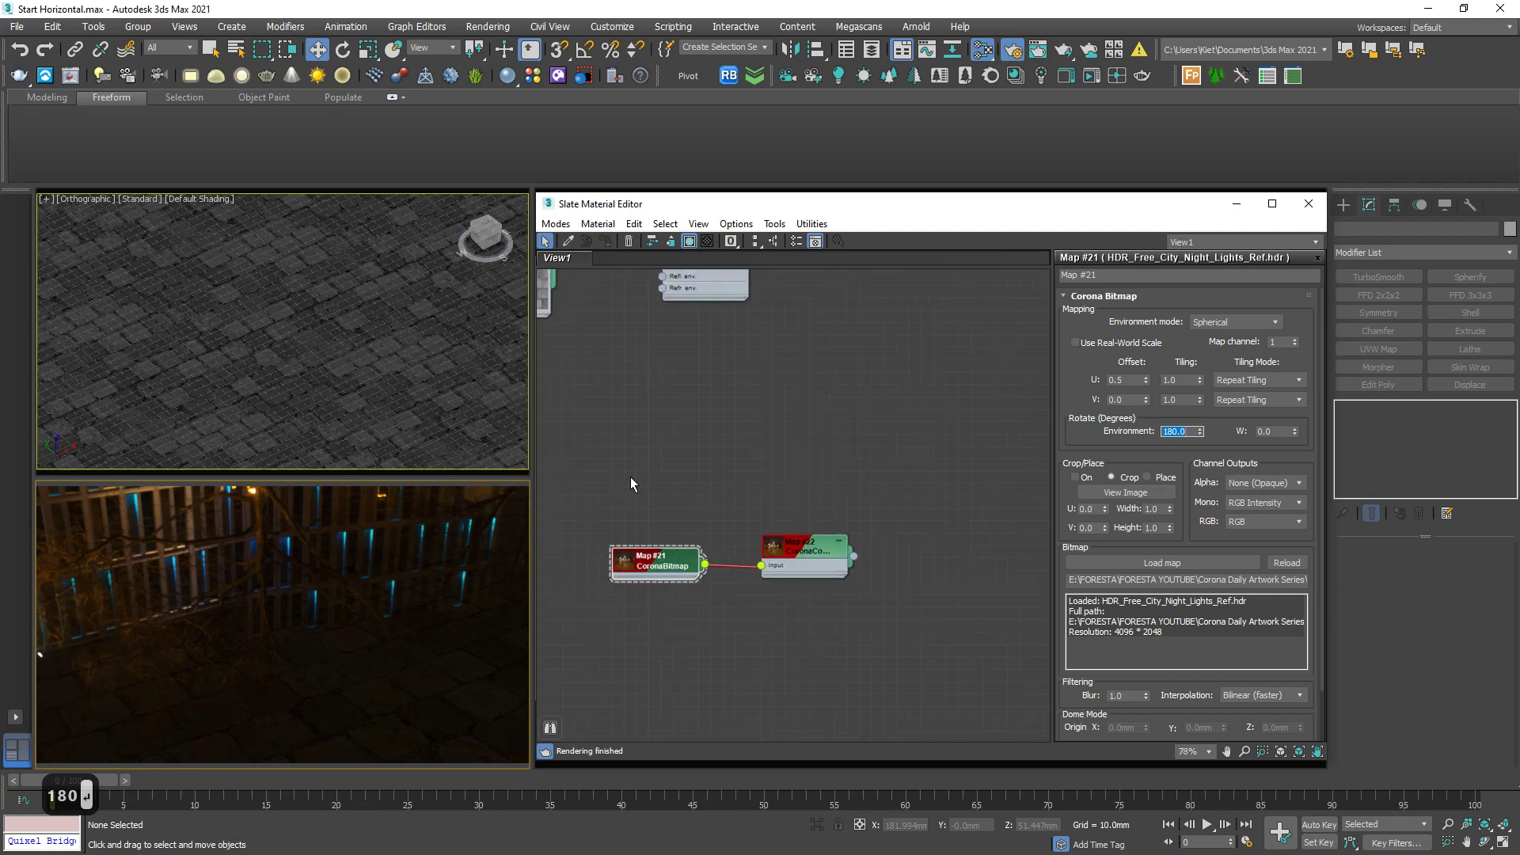
middle_click_drag(682, 468, 702, 551)
scroll(800, 630, "up", 3)
double_click(800, 630)
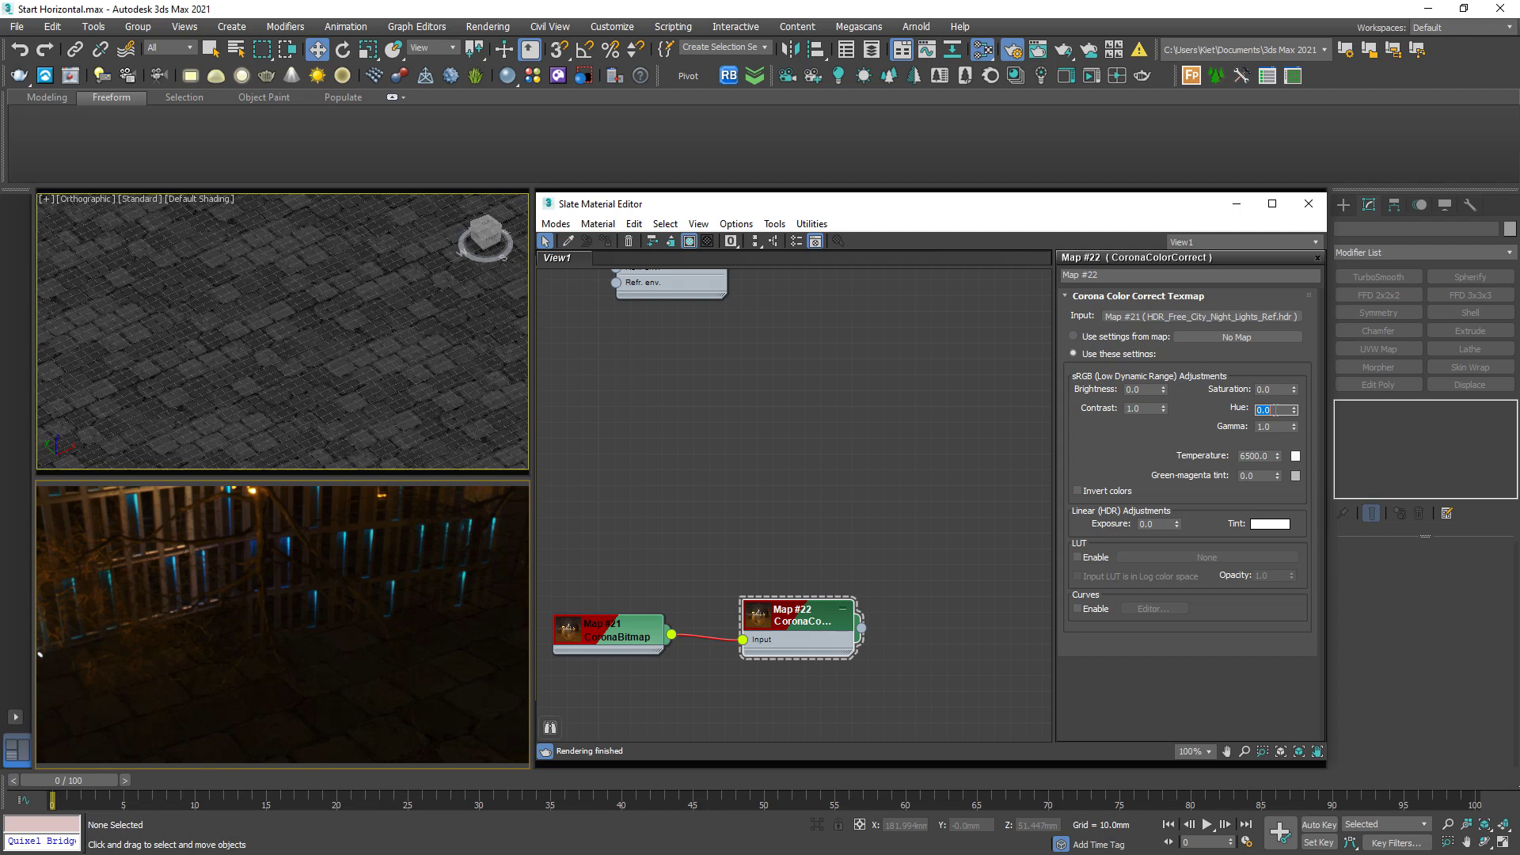
type("-20")
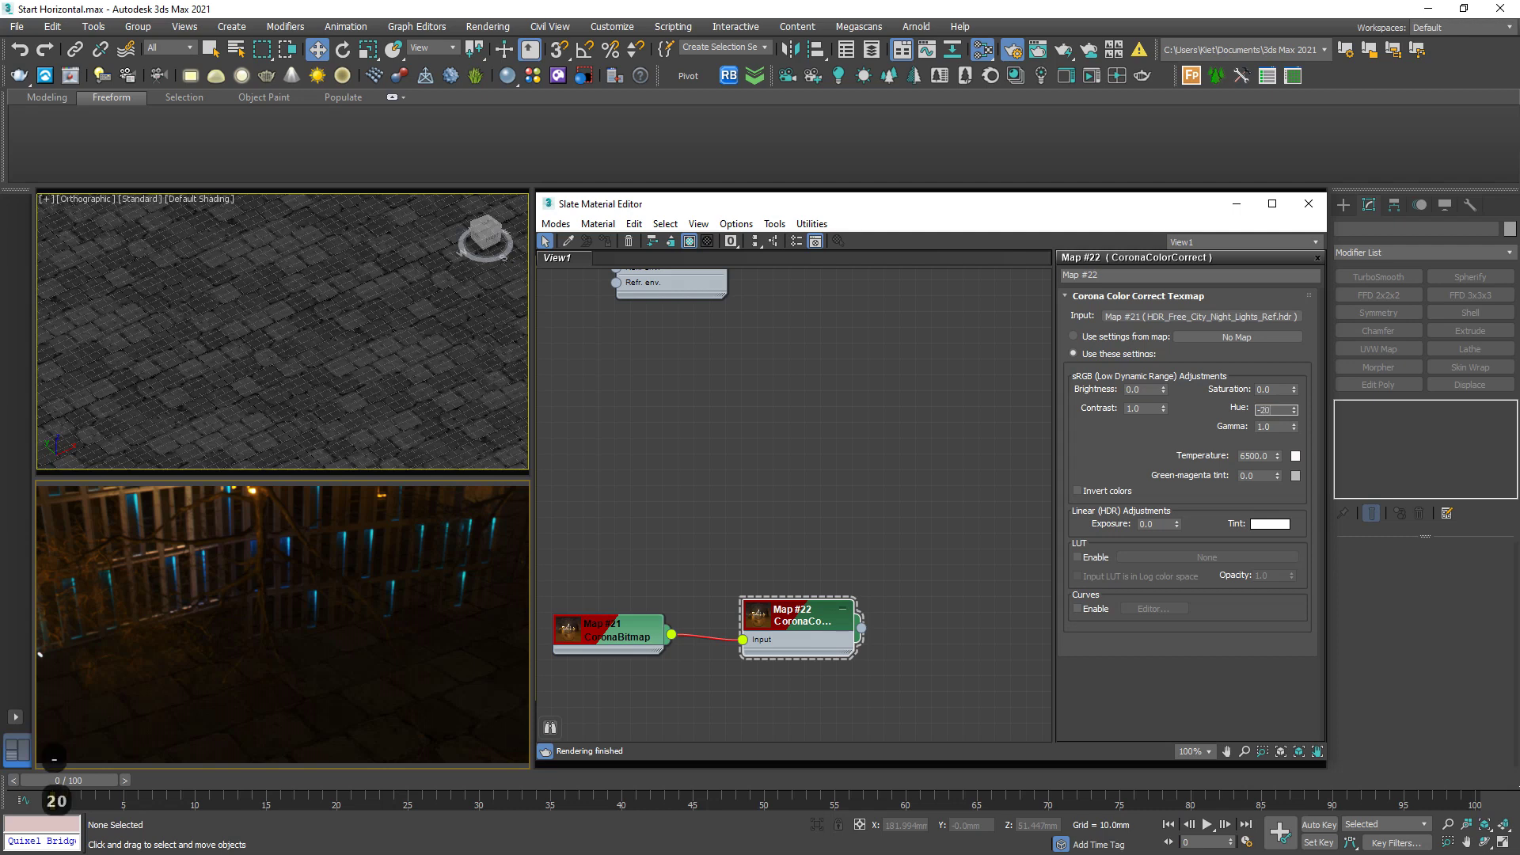
key("Return")
- Enlarge the CoronaColorCorrect node's preview and set its saturation to 0.2
double_click(755, 615)
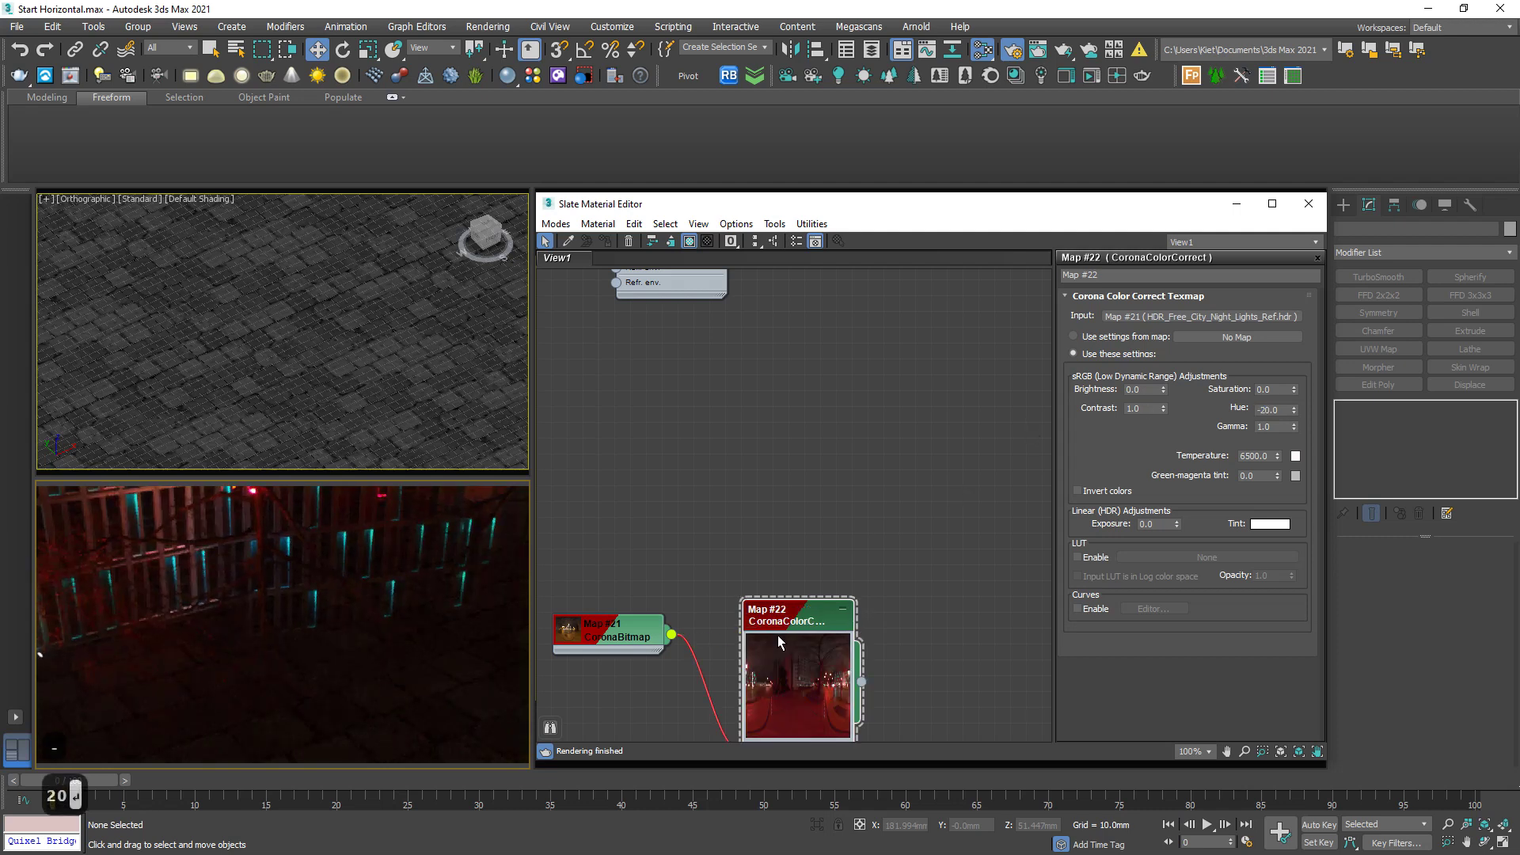
left_click_drag(777, 635, 792, 576)
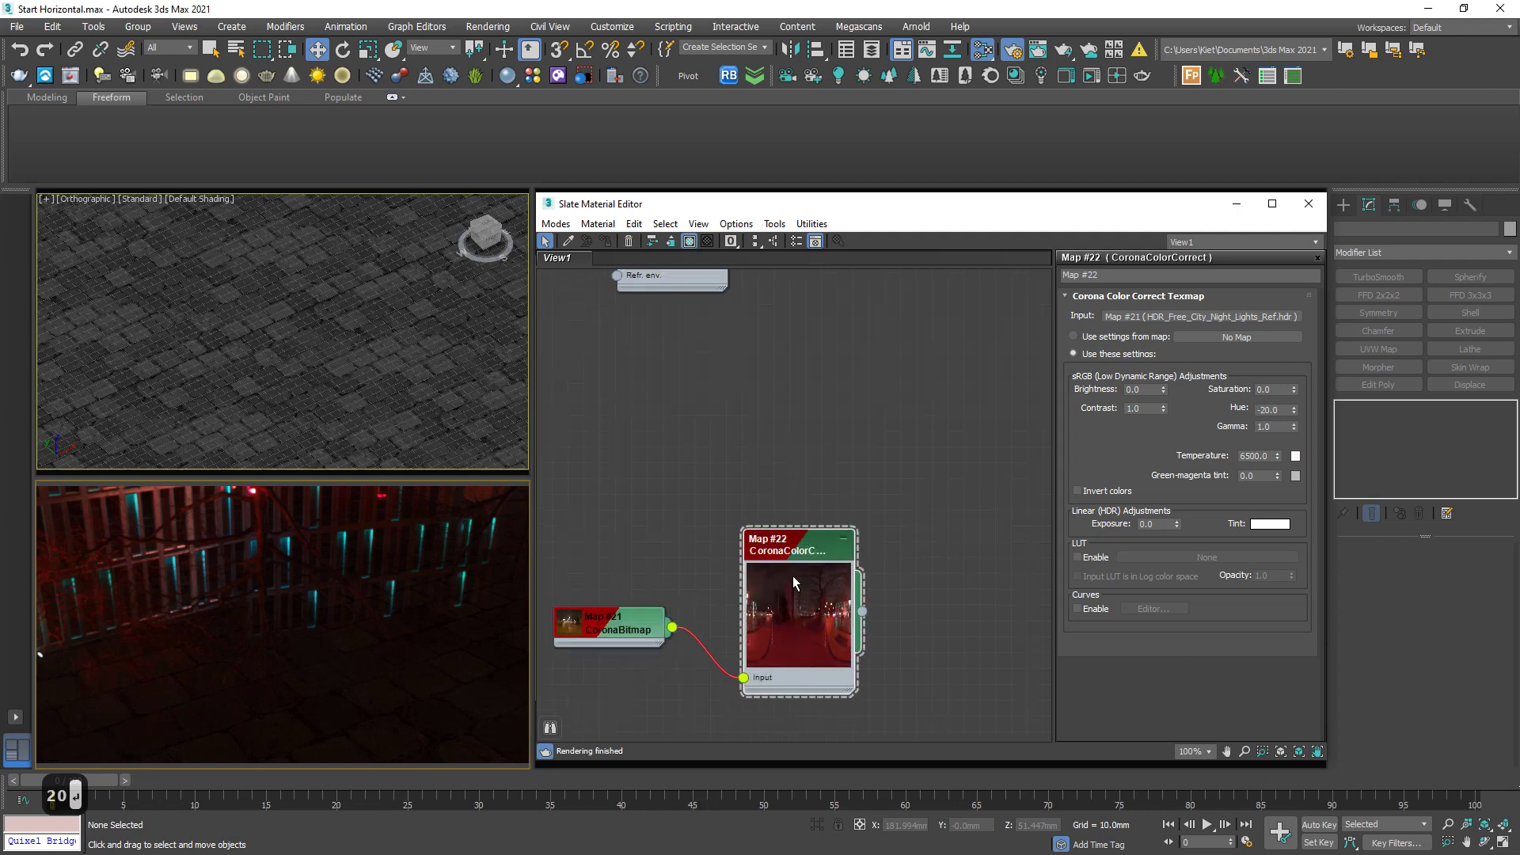
left_click(1267, 389)
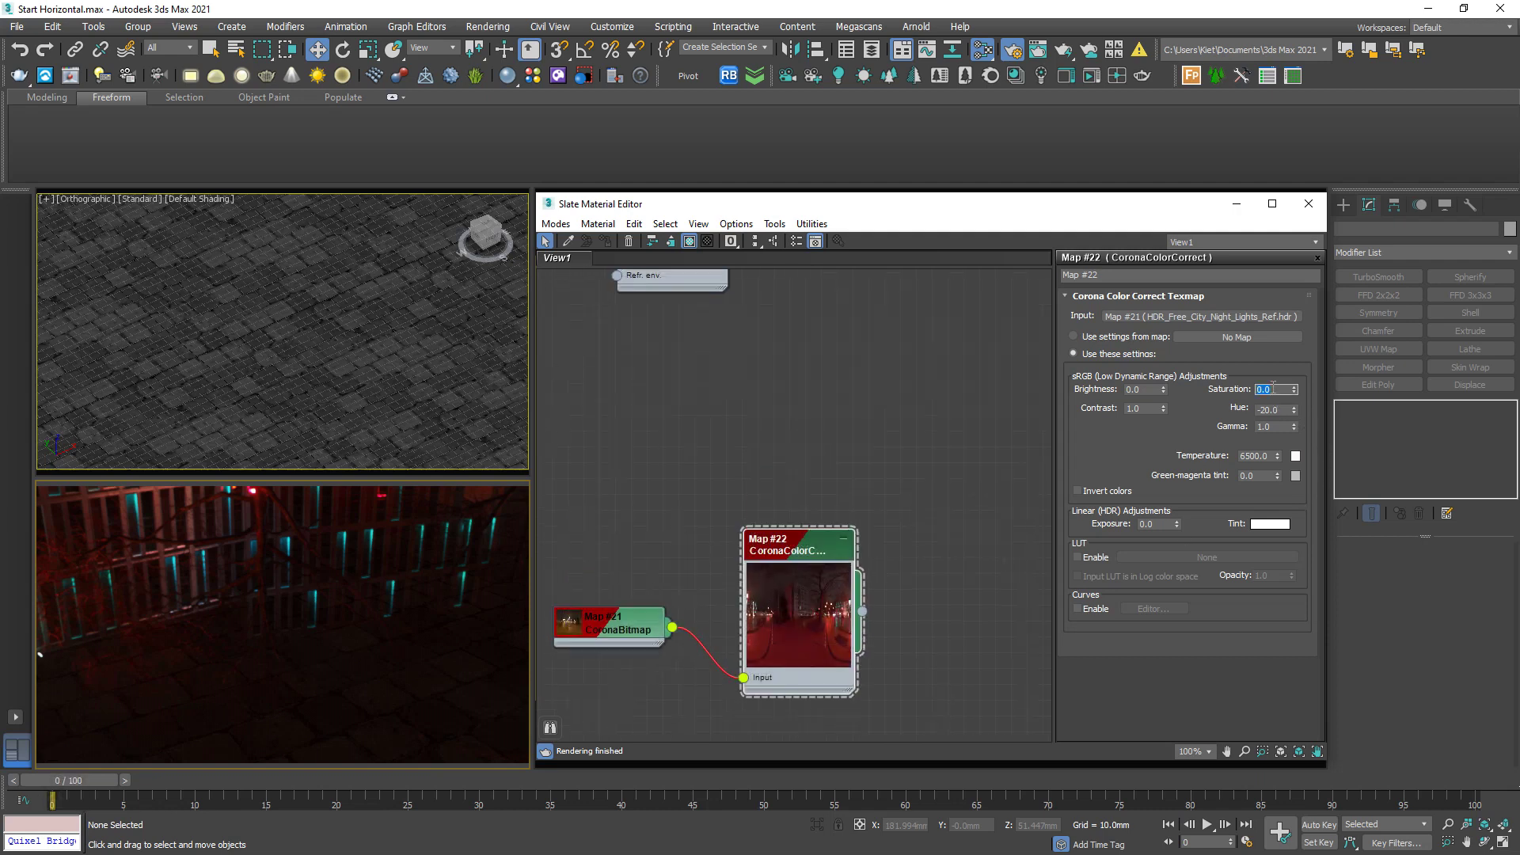
left_click(1274, 389)
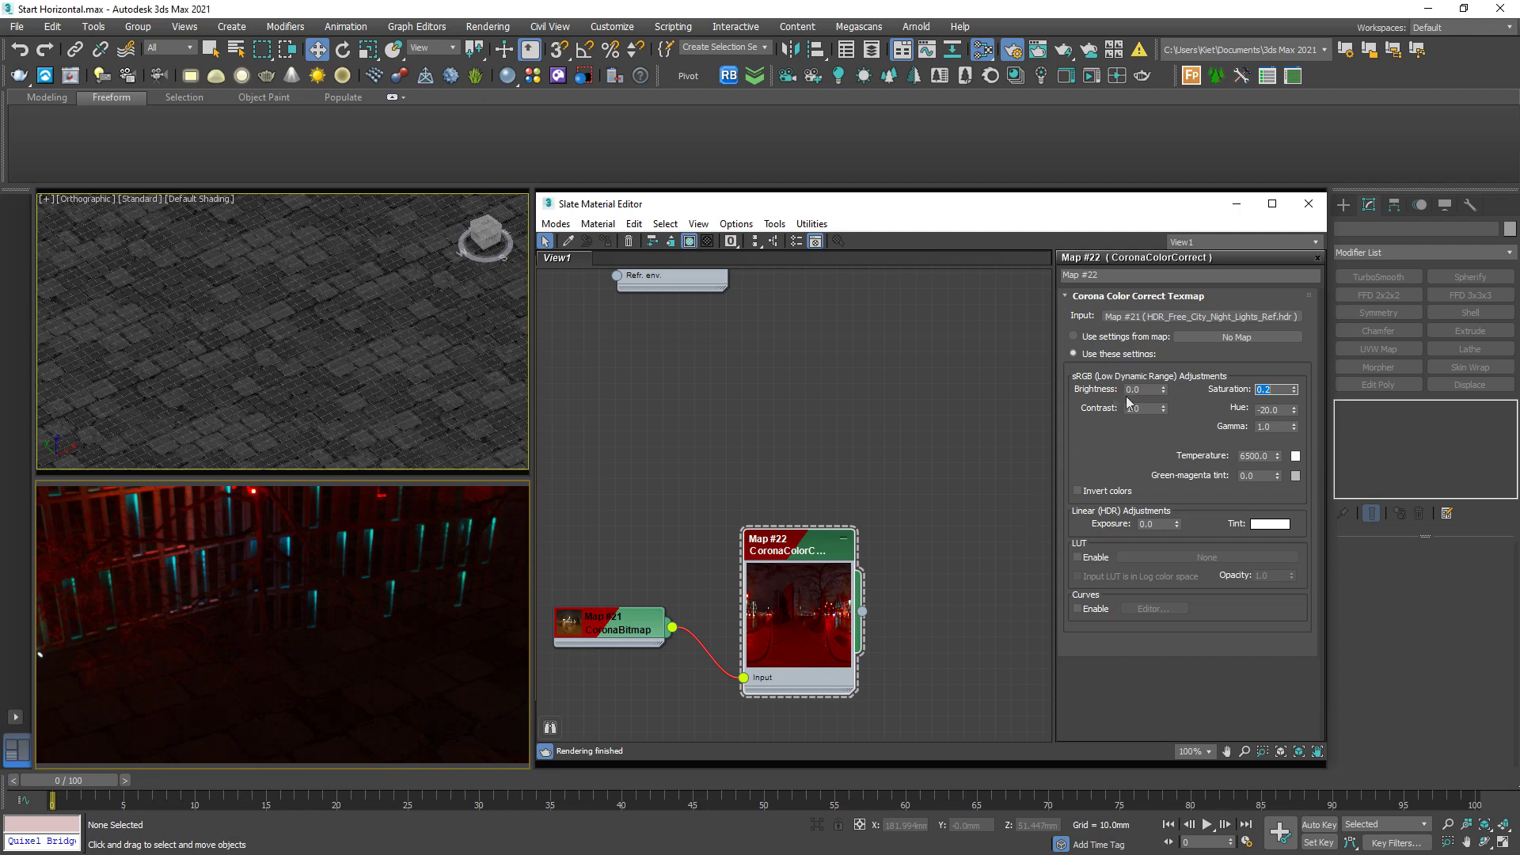
- Rewire the gloss bitmap so it feeds the cobblestone material's base roughness instead of its base color
middle_click_drag(1029, 396, 898, 847)
middle_click_drag(770, 498, 921, 492)
middle_click_drag(618, 639, 843, 498)
scroll(843, 498, "down", 2)
middle_click_drag(820, 435, 771, 349)
scroll(771, 349, "down", 1)
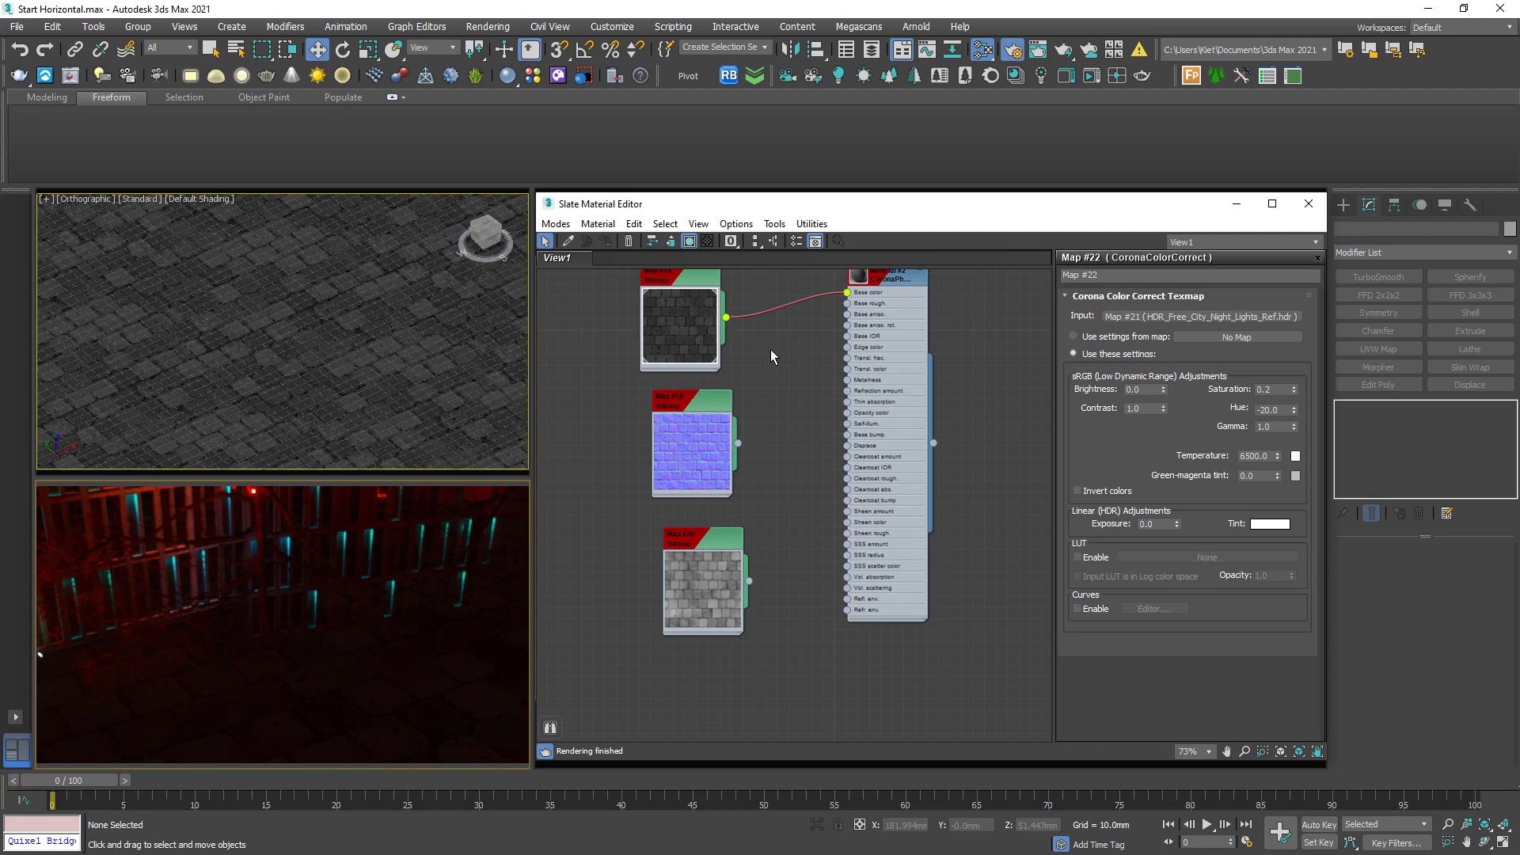
scroll(771, 351, "up", 5)
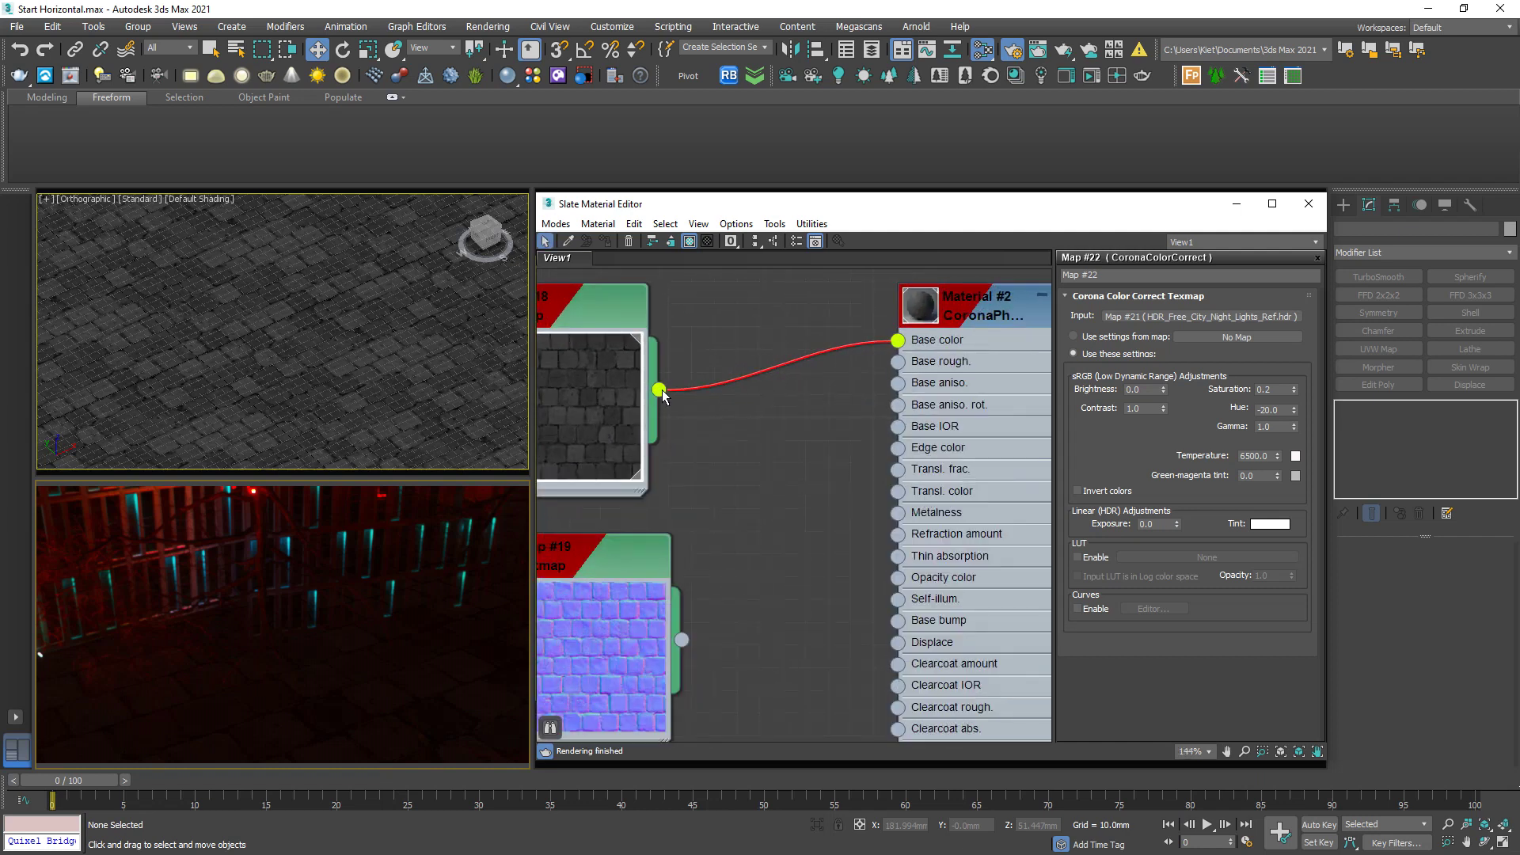
middle_click_drag(800, 511, 786, 354)
middle_click_drag(720, 467, 693, 671)
scroll(716, 532, "down", 1)
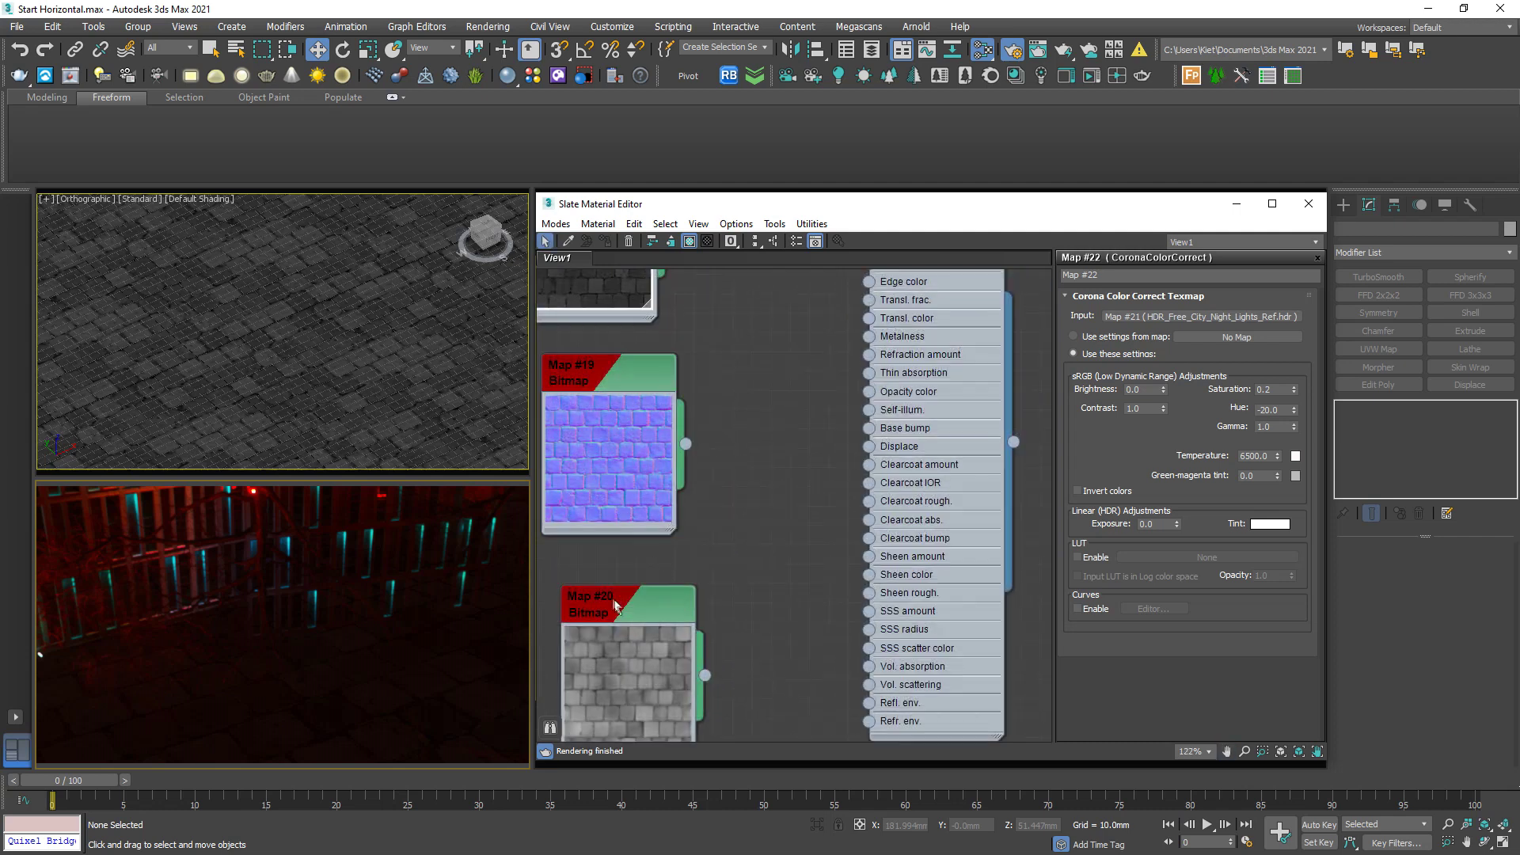
left_click_drag(616, 605, 578, 608)
middle_click_drag(747, 448, 718, 631)
scroll(717, 630, "up", 1)
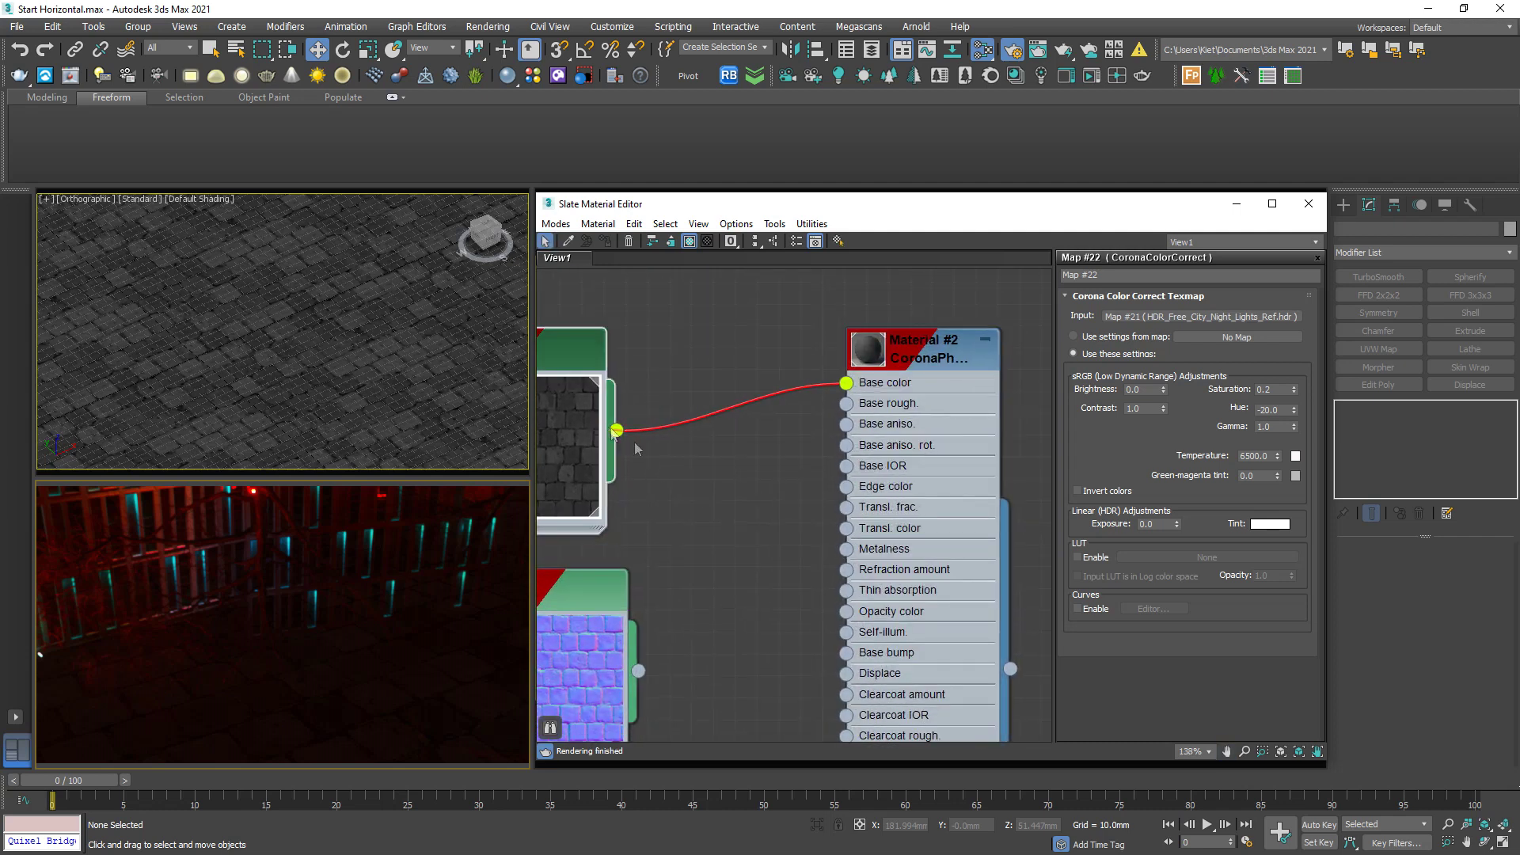
left_click_drag(616, 430, 847, 405)
left_click(795, 387)
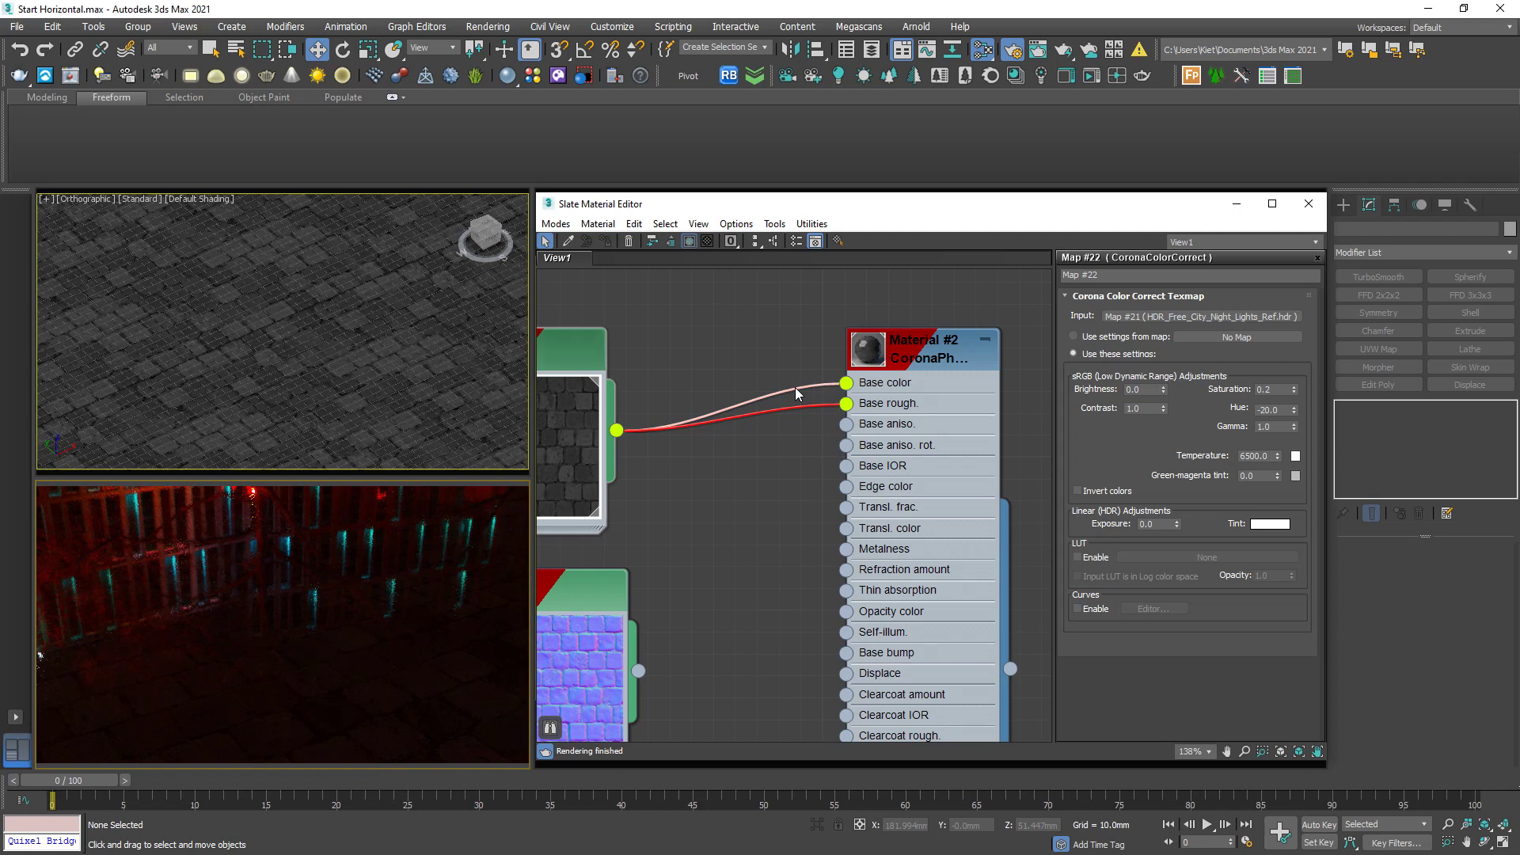
key("Delete")
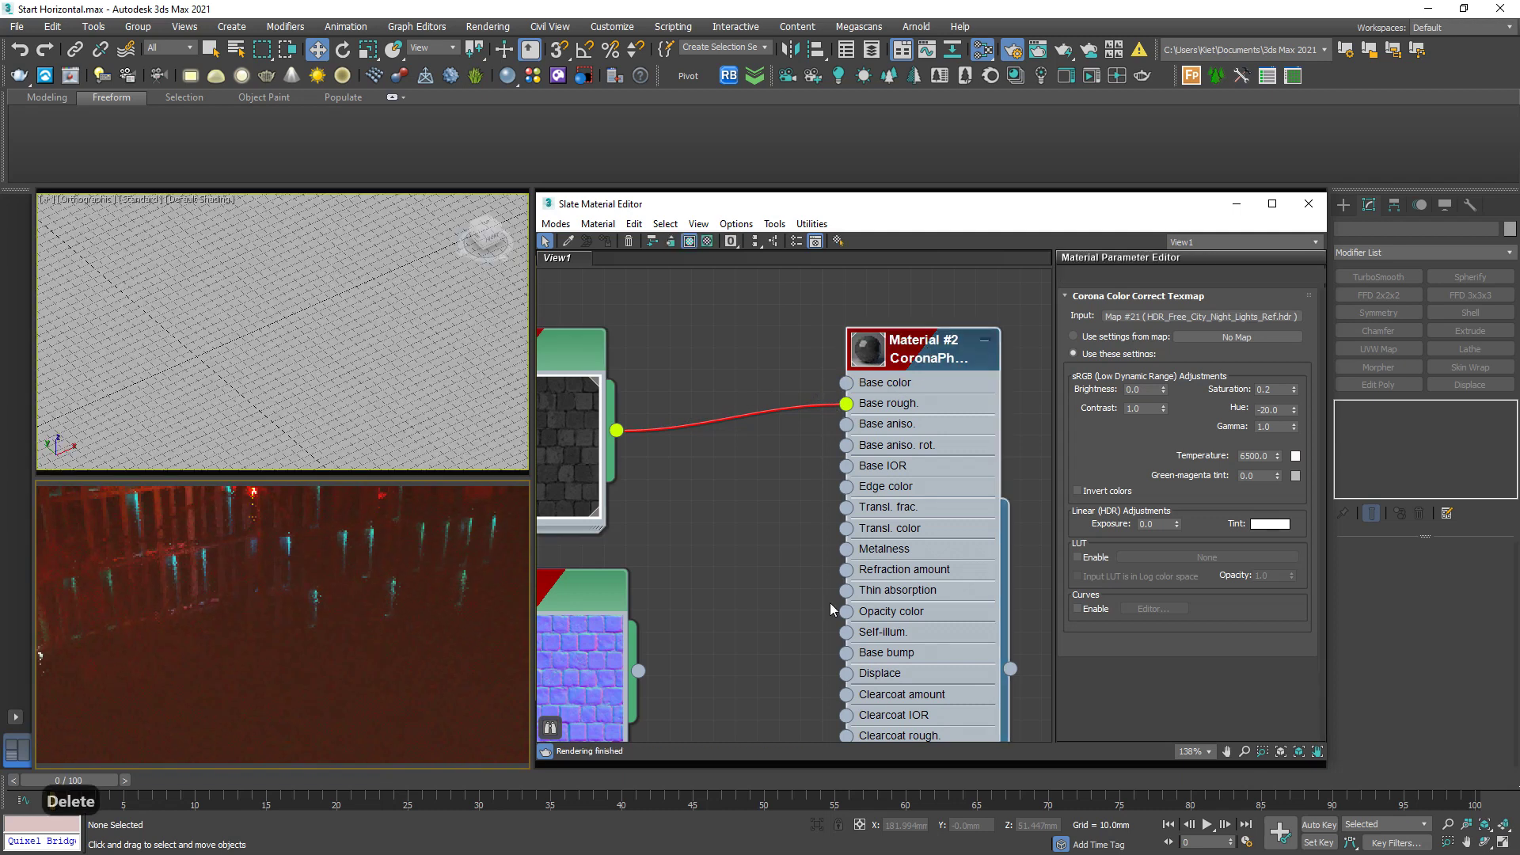
- Set the base roughness map amount of the cobblestone material to 50
double_click(930, 354)
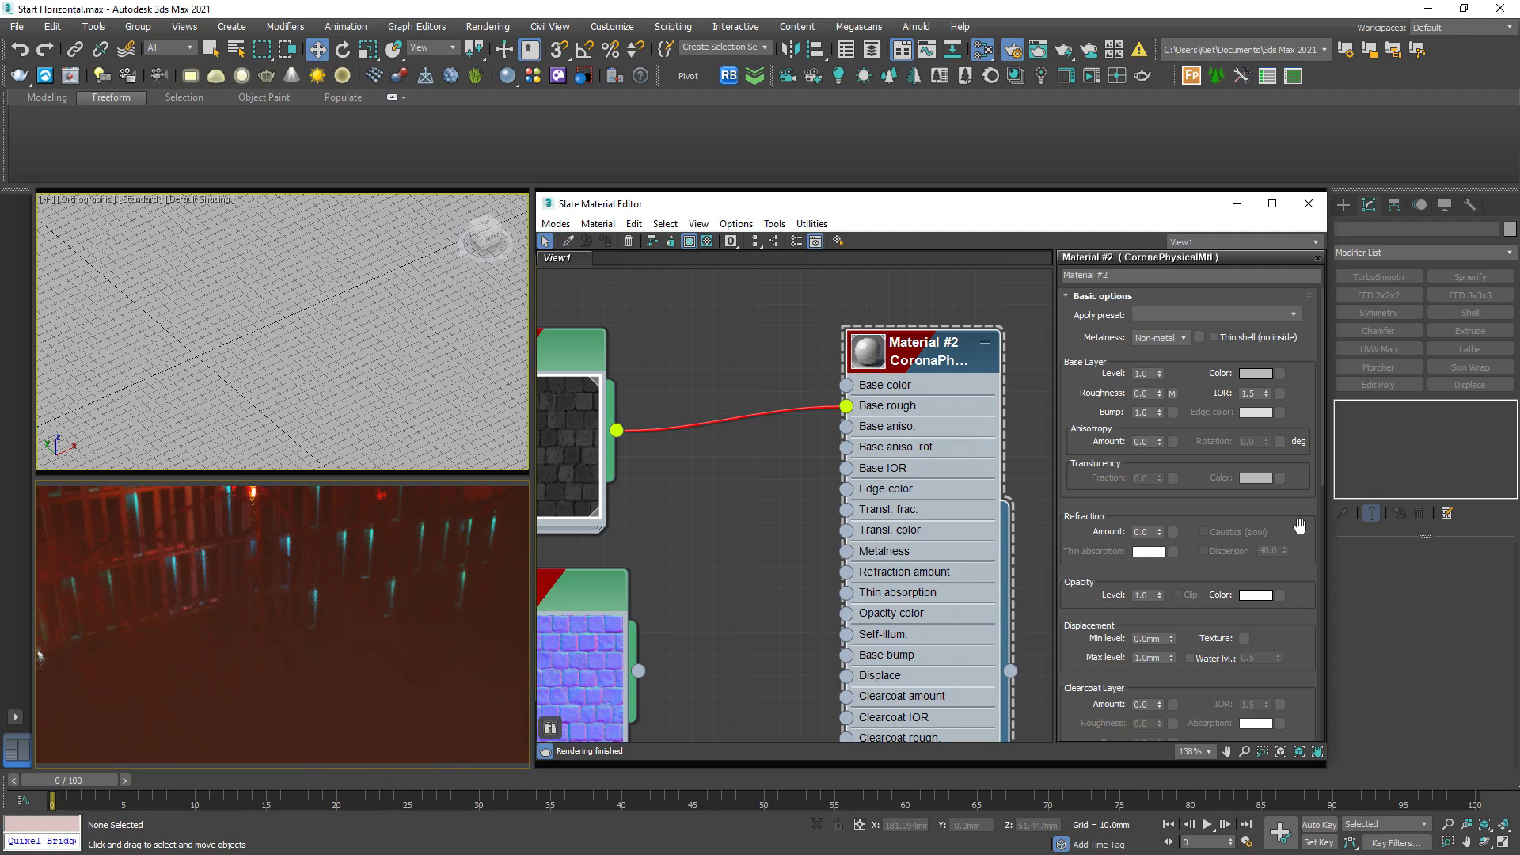
scroll(1300, 526, "down", 10)
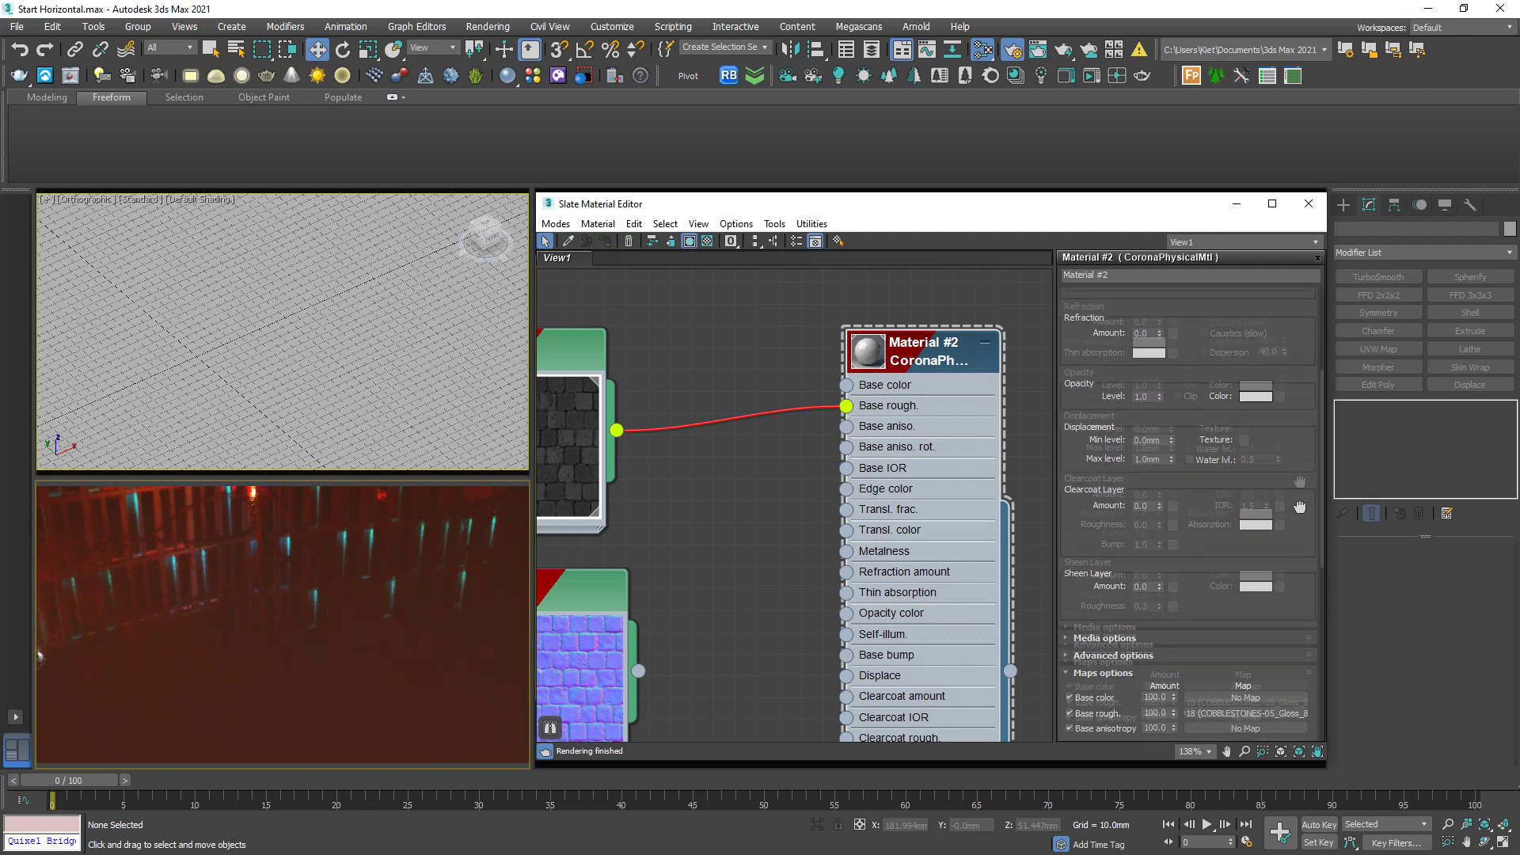
left_click(1160, 584)
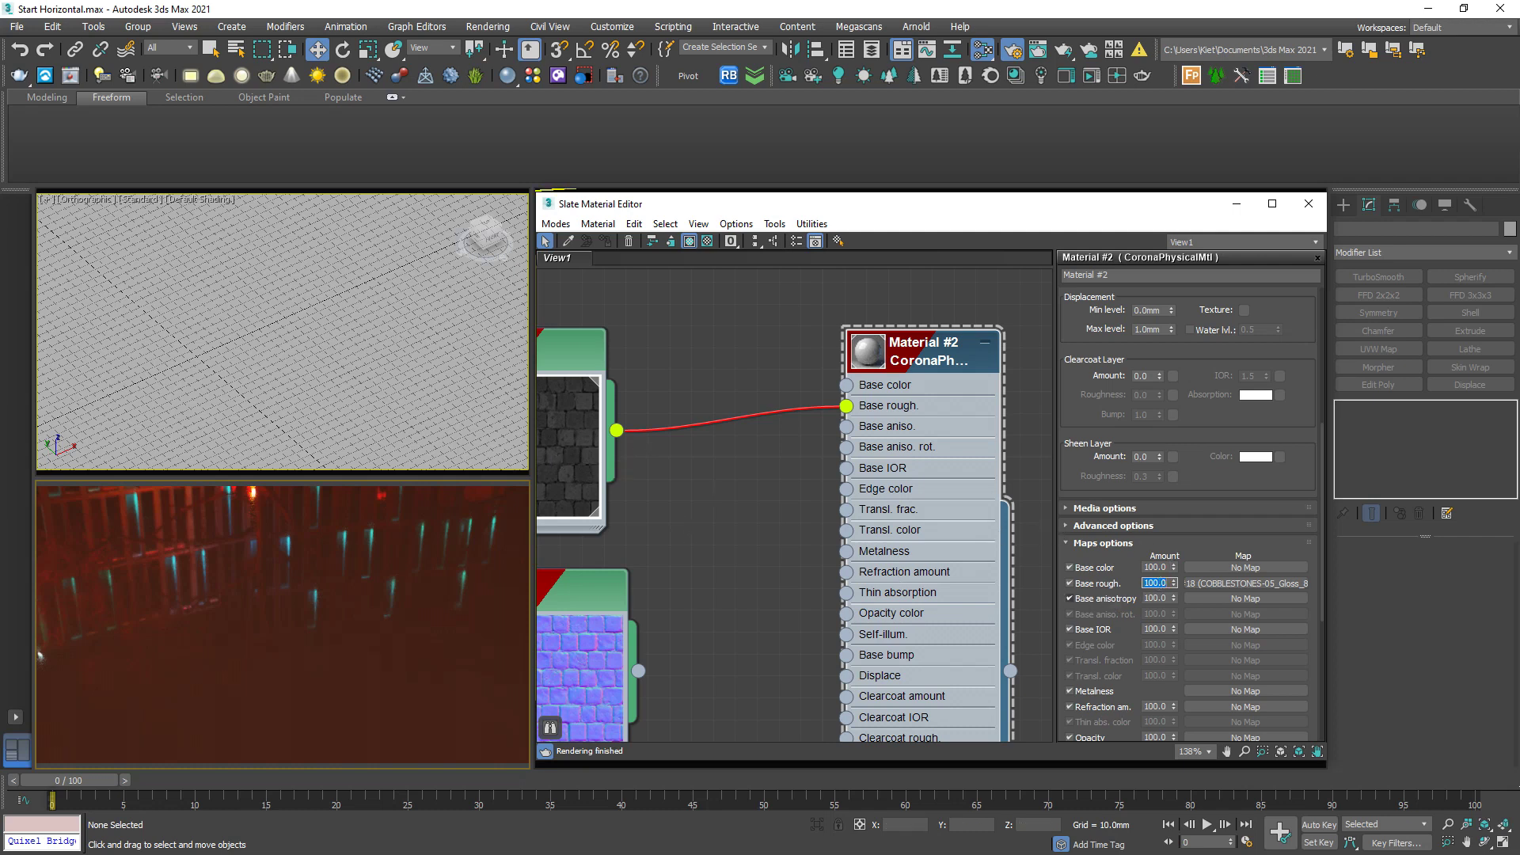
type("50")
key("Return")
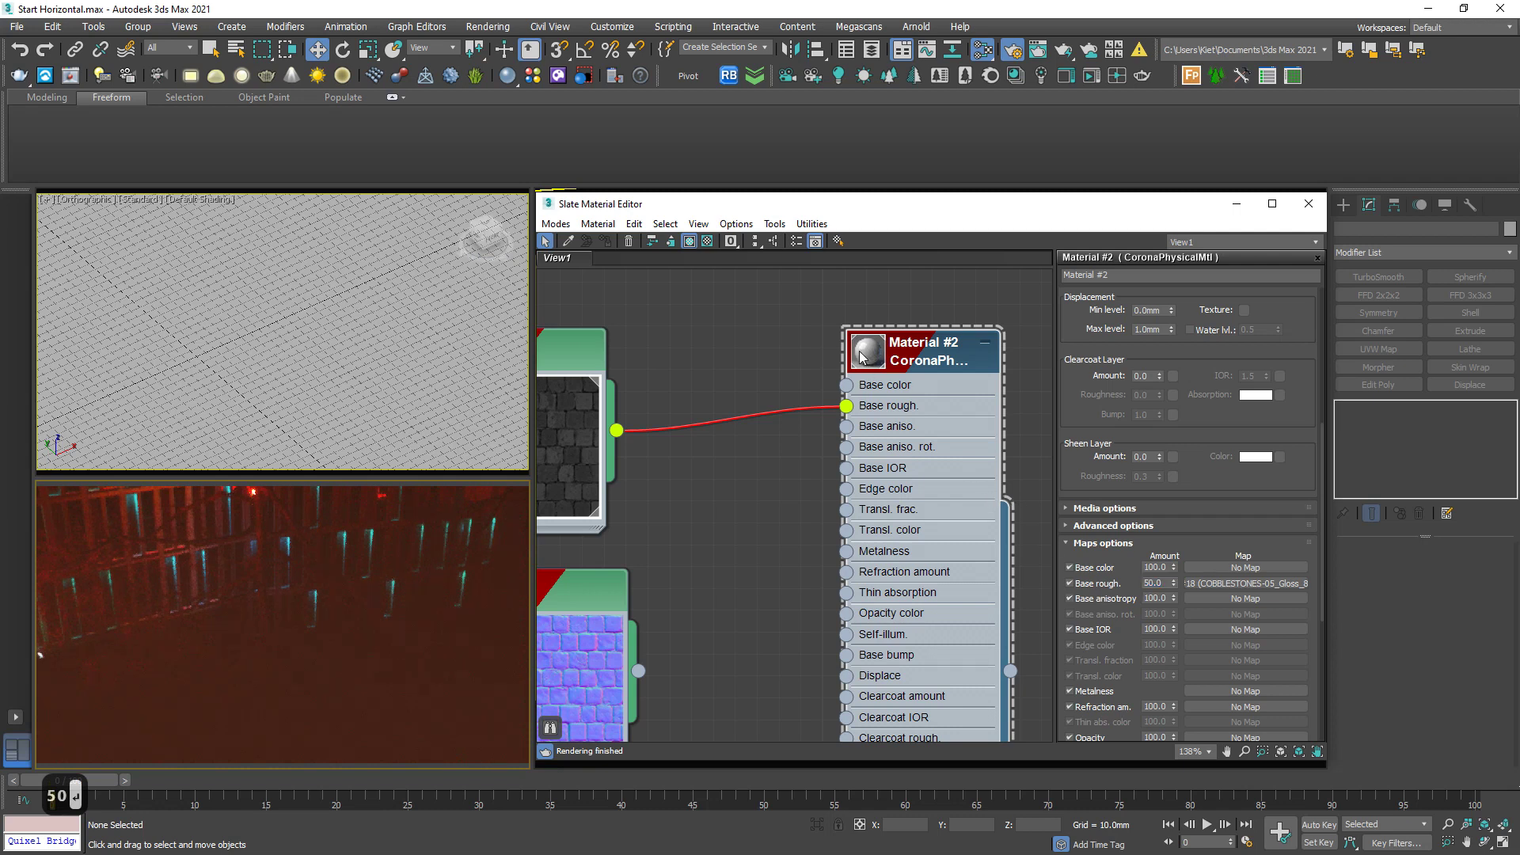
- Enlarge the cobblestone material node's preview and set its base layer level to 0
double_click(862, 357)
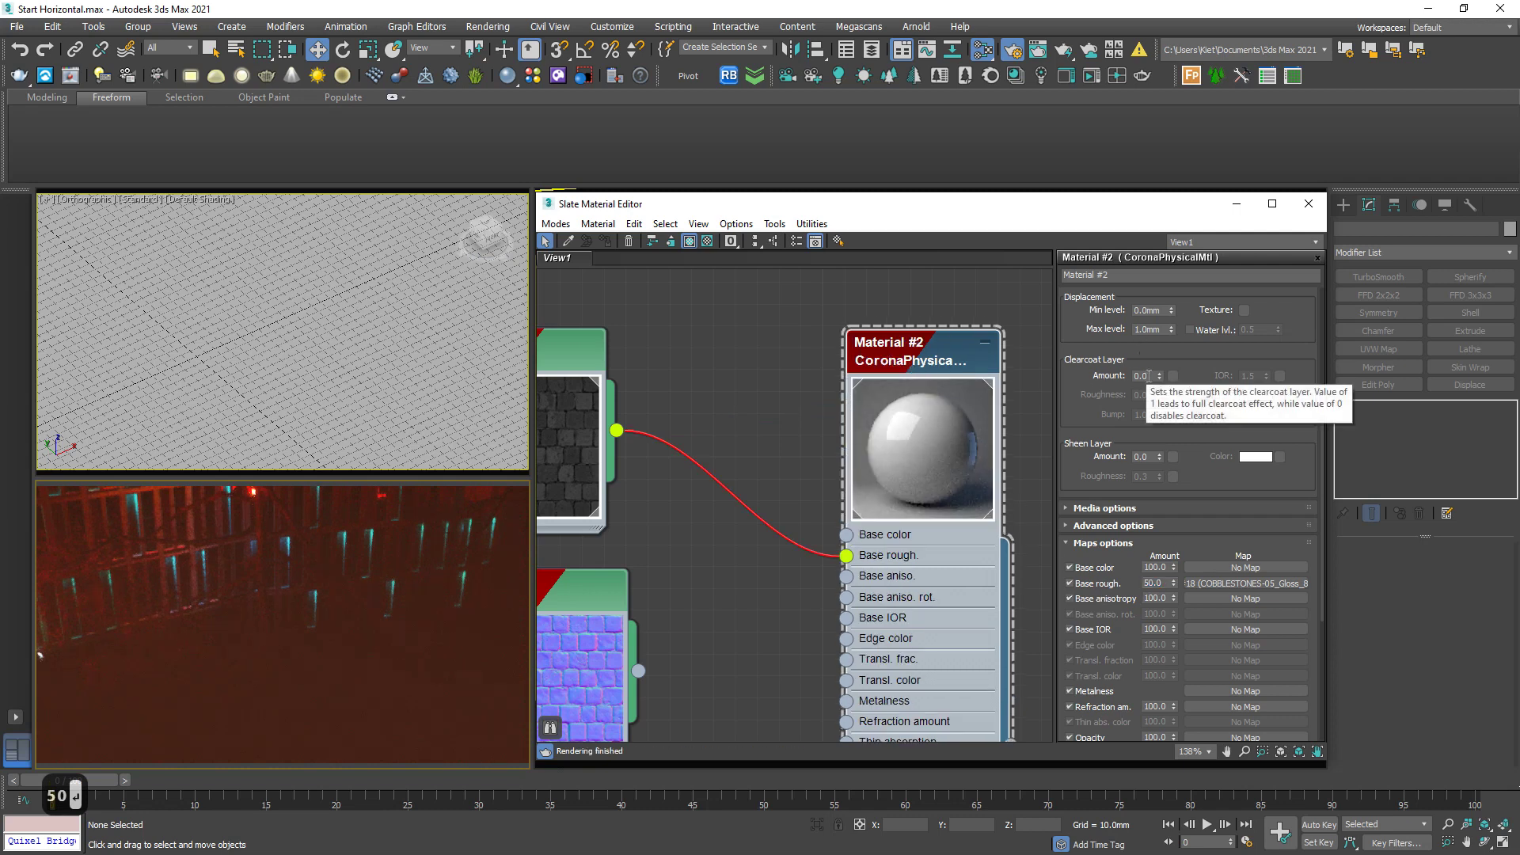
scroll(1177, 336, "up", 2)
scroll(1184, 327, "up", 7)
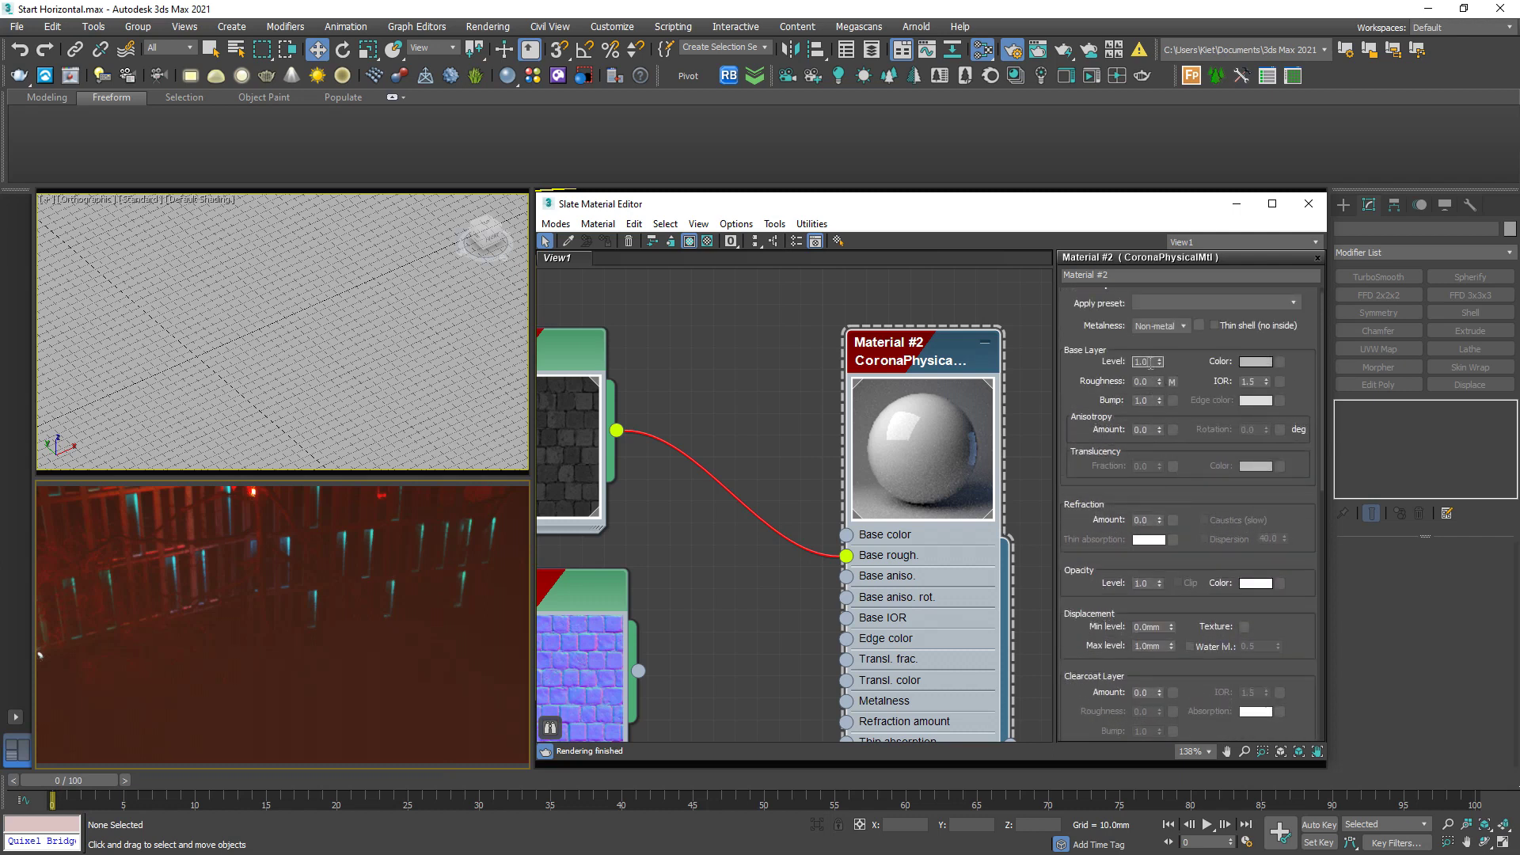
type("0")
key("Return")
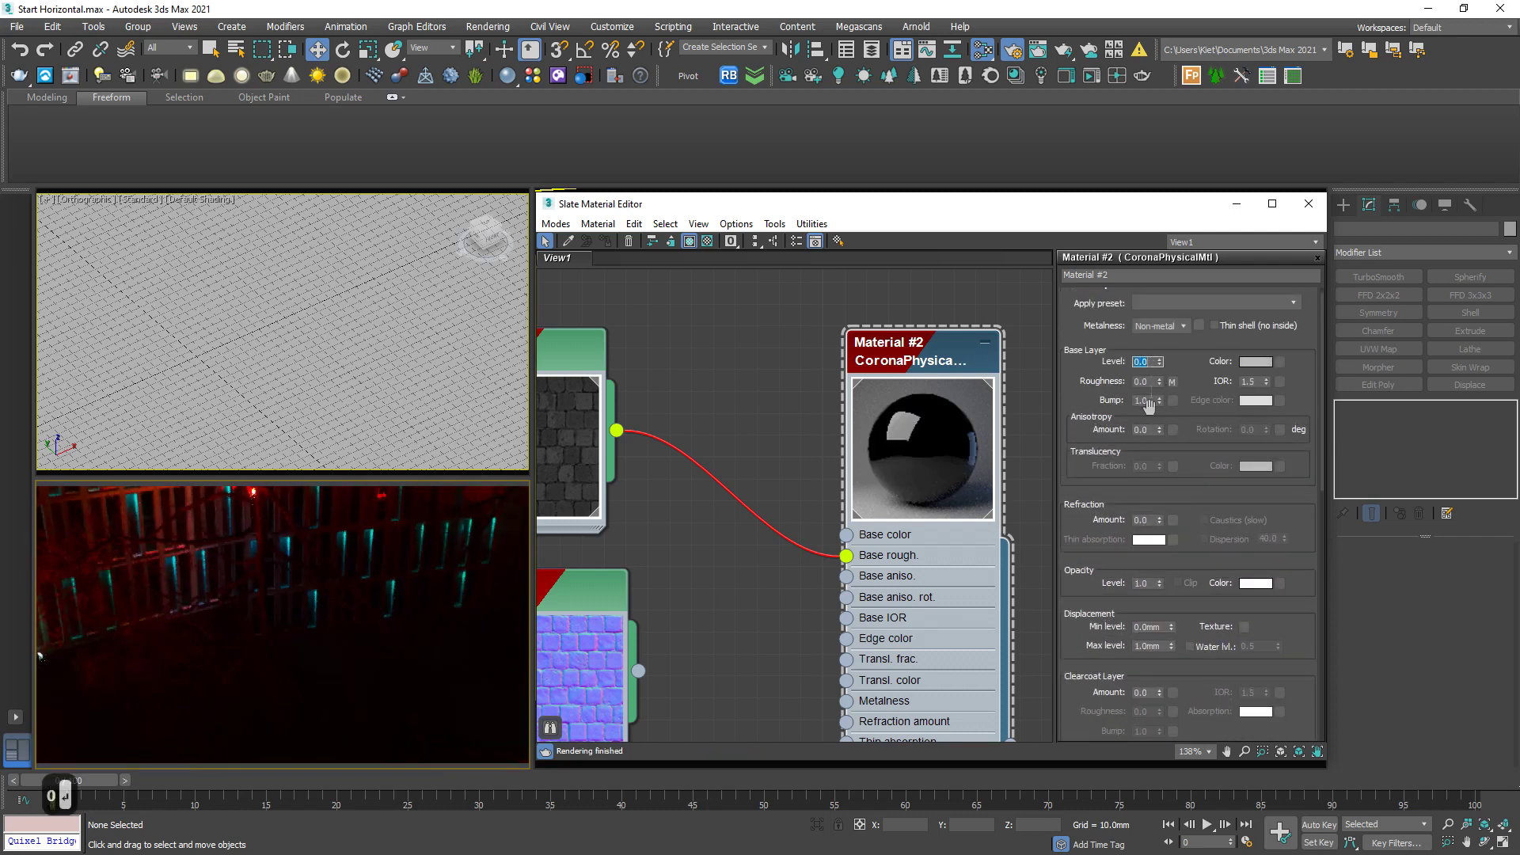
- Adjust the base layer roughness, trying 0.75 and settling on 0.5
left_click(1150, 382)
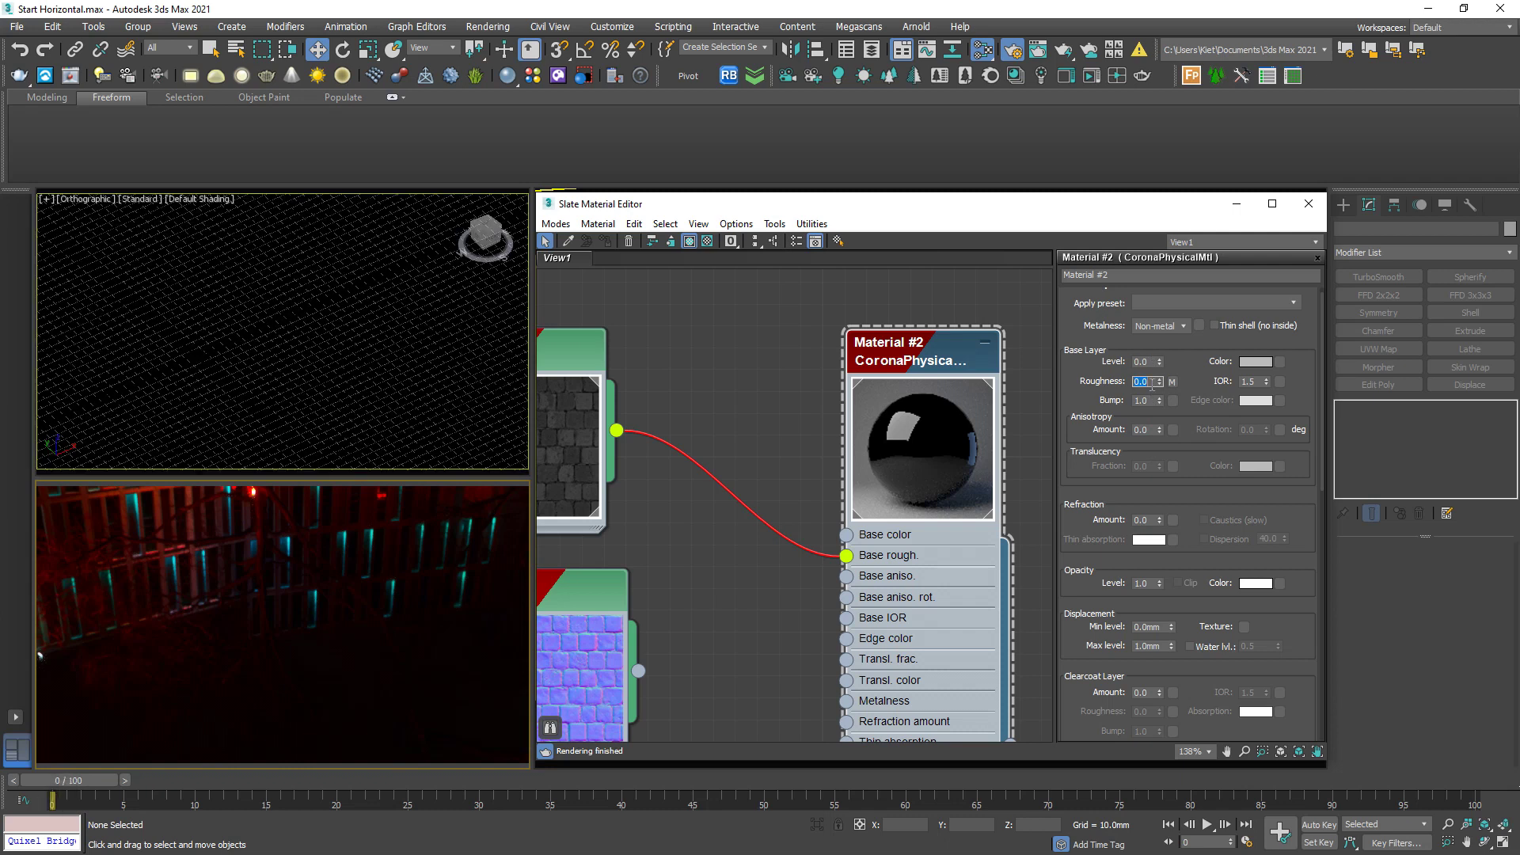
type(".75")
key("Return")
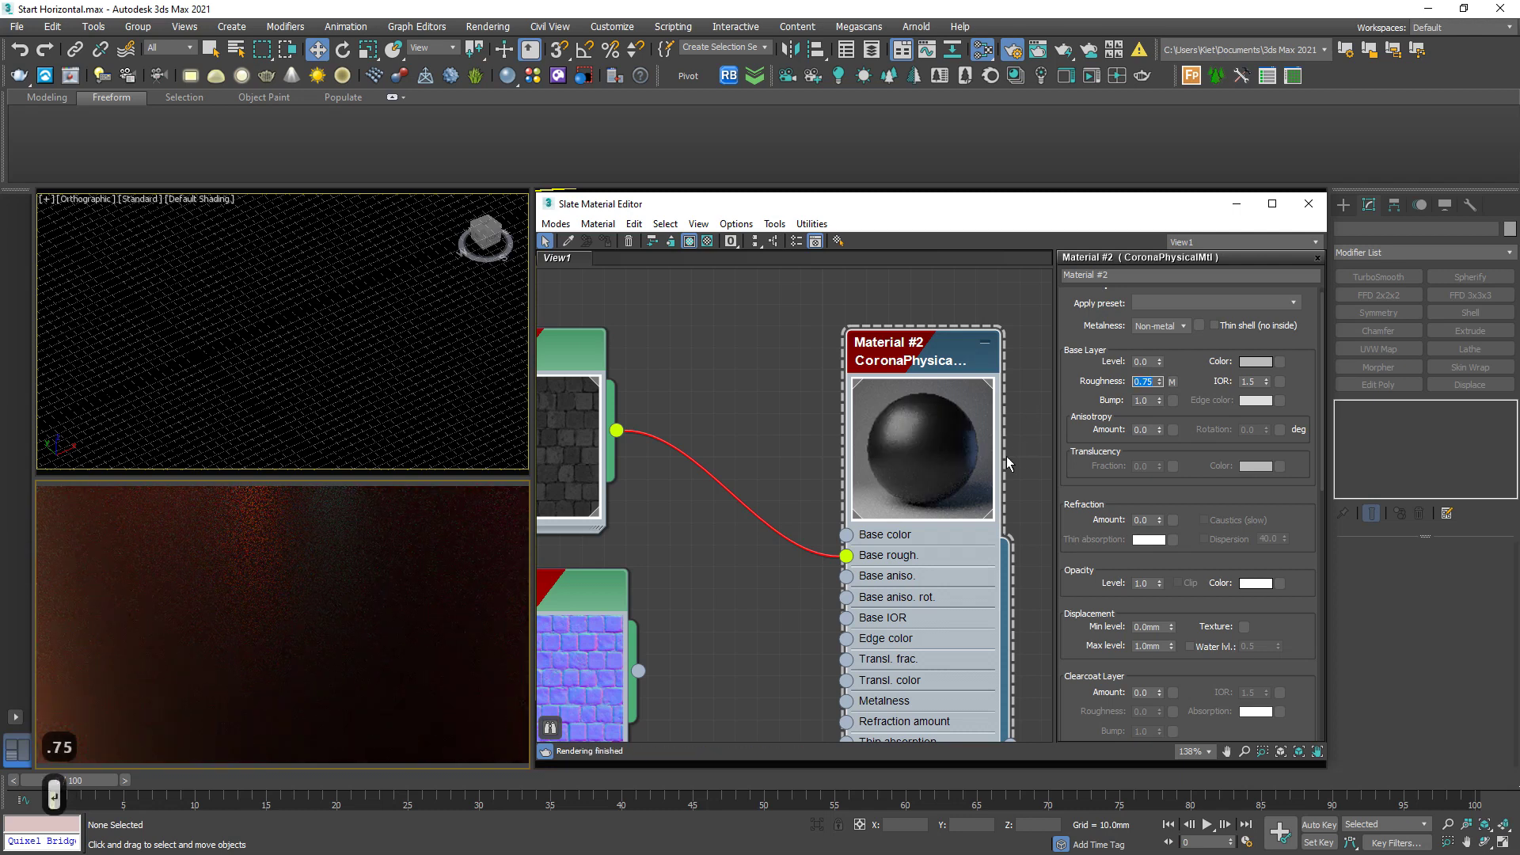
type(".5")
key("Return")
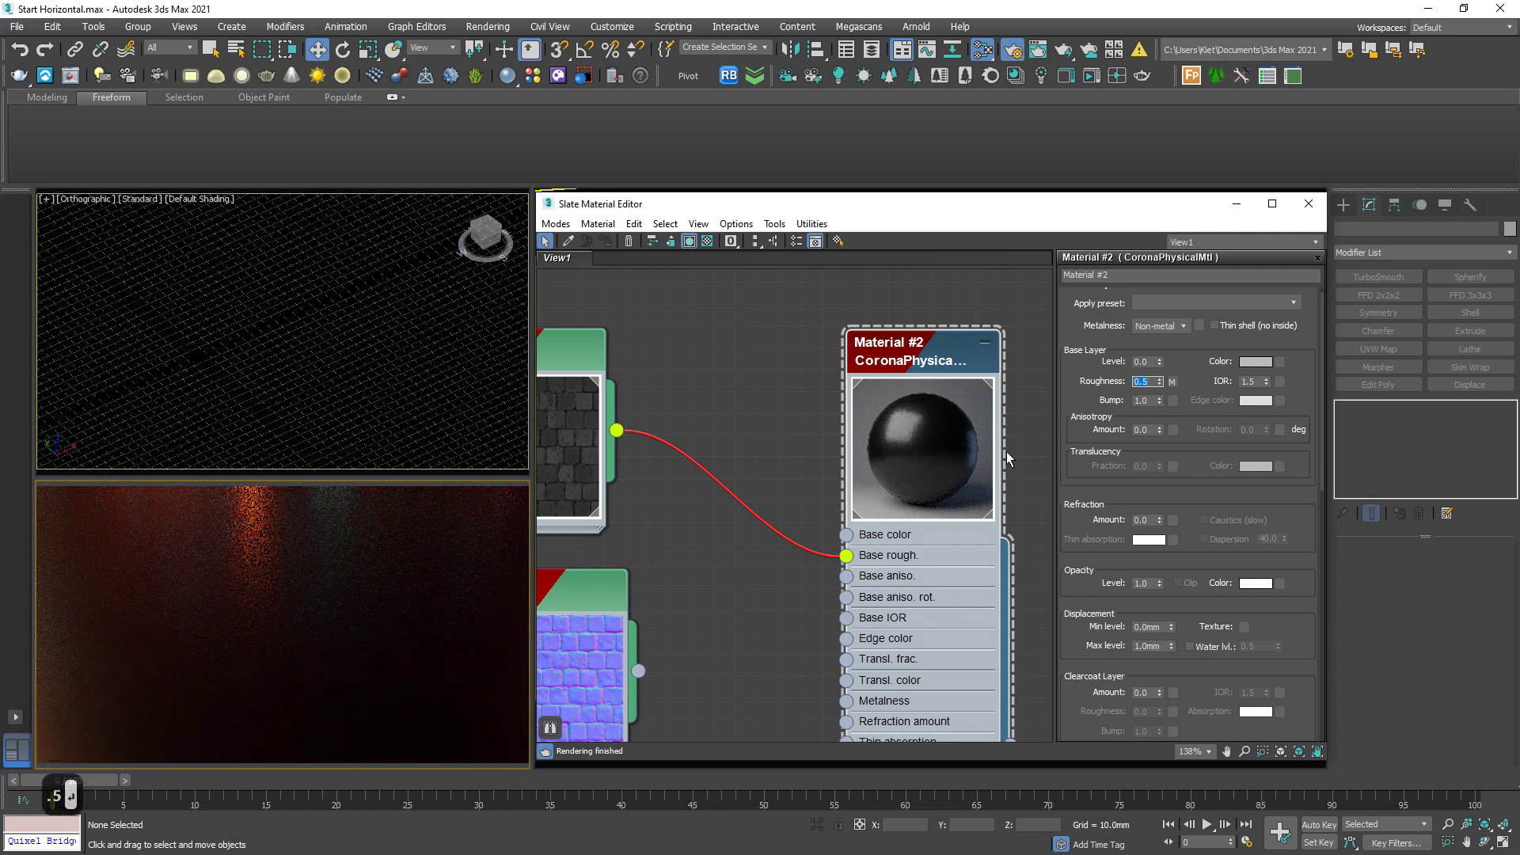
- Move the grey depth bitmap node aside and connect it to the material's Displace input
middle_click_drag(773, 669, 831, 419)
scroll(789, 573, "down", 3)
middle_click_drag(691, 576, 719, 465)
scroll(719, 464, "up", 5)
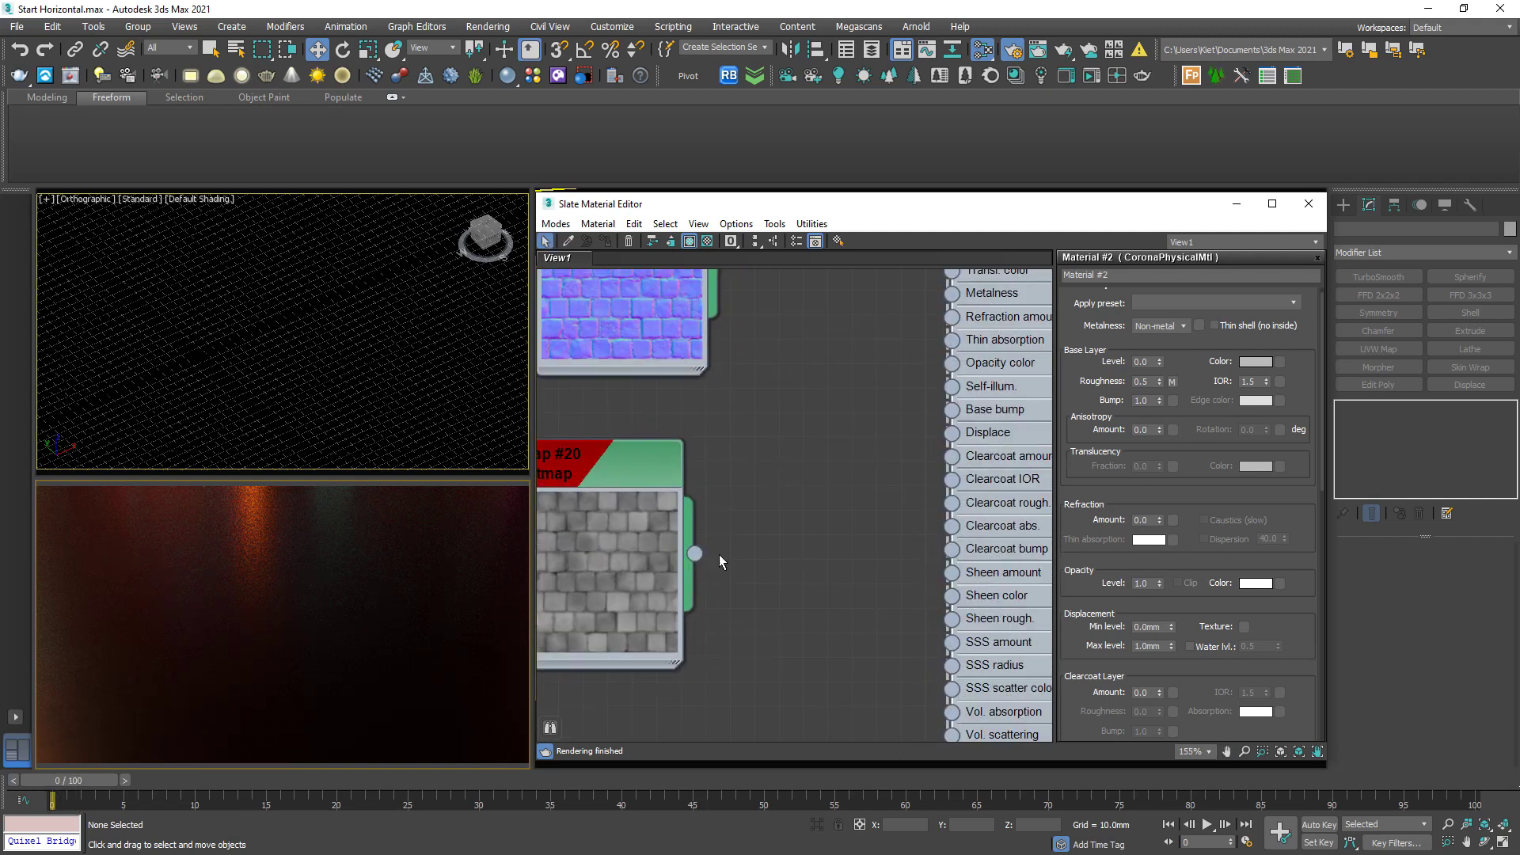
middle_click_drag(719, 554, 806, 599)
scroll(685, 585, "up", 1)
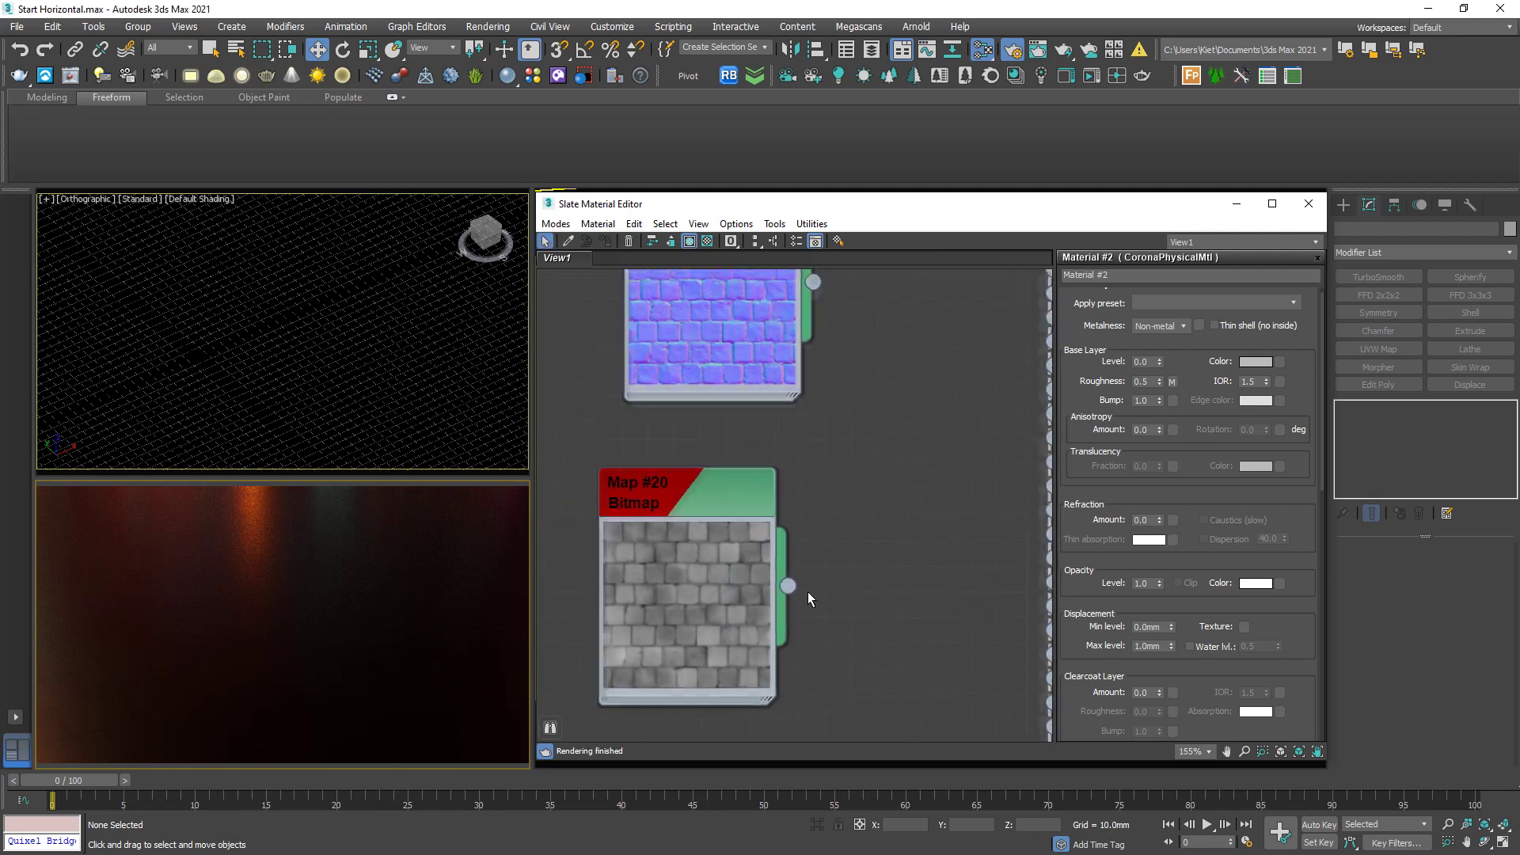
scroll(806, 598, "down", 1)
left_click_drag(697, 516, 578, 488)
middle_click_drag(786, 566, 677, 609)
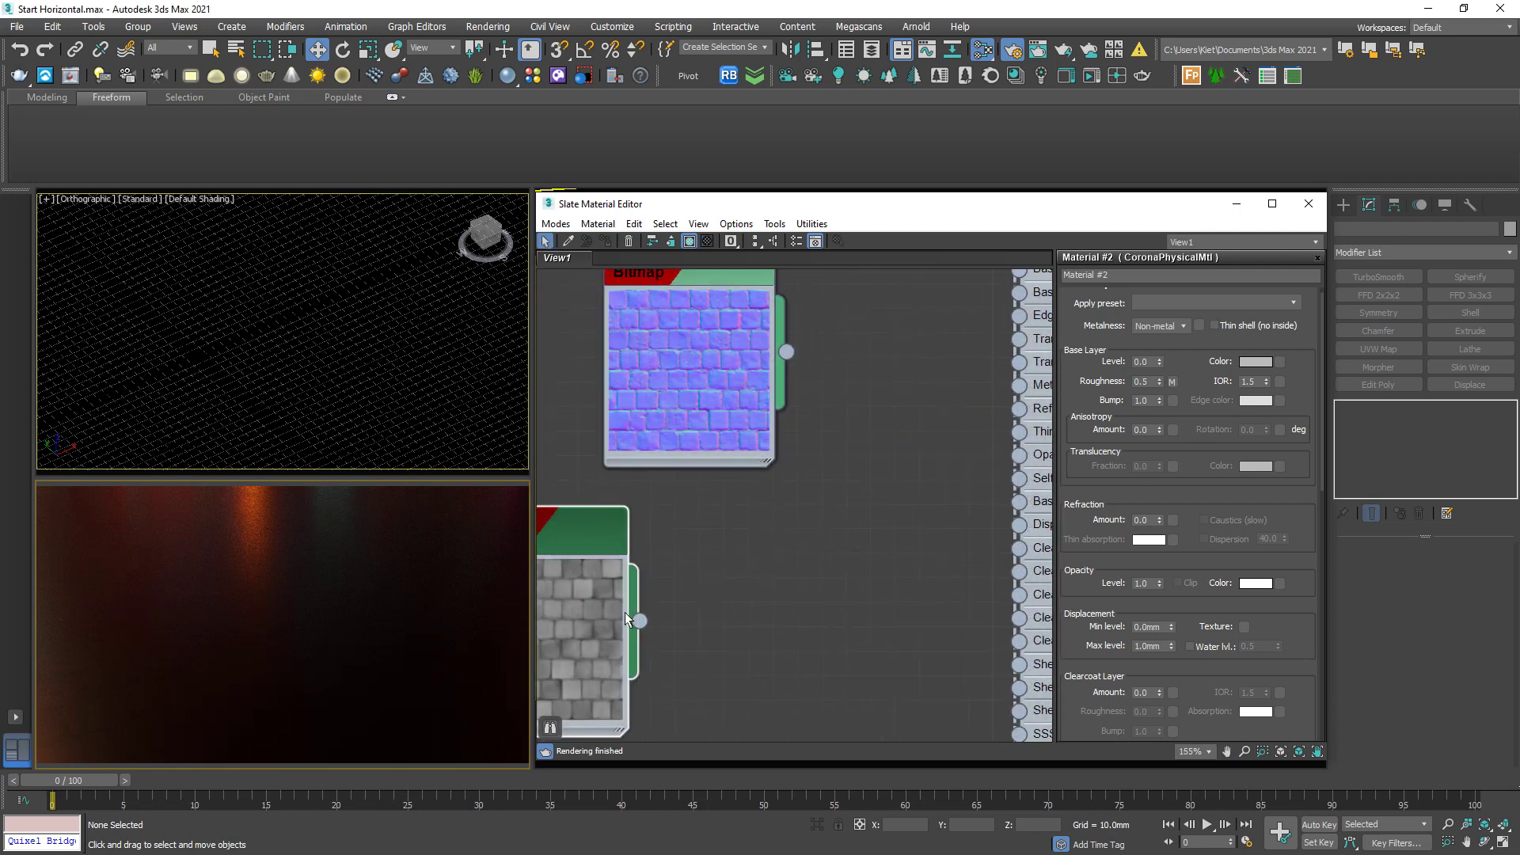
left_click_drag(639, 621, 1020, 524)
middle_click_drag(862, 536, 750, 614)
scroll(842, 506, "down", 5)
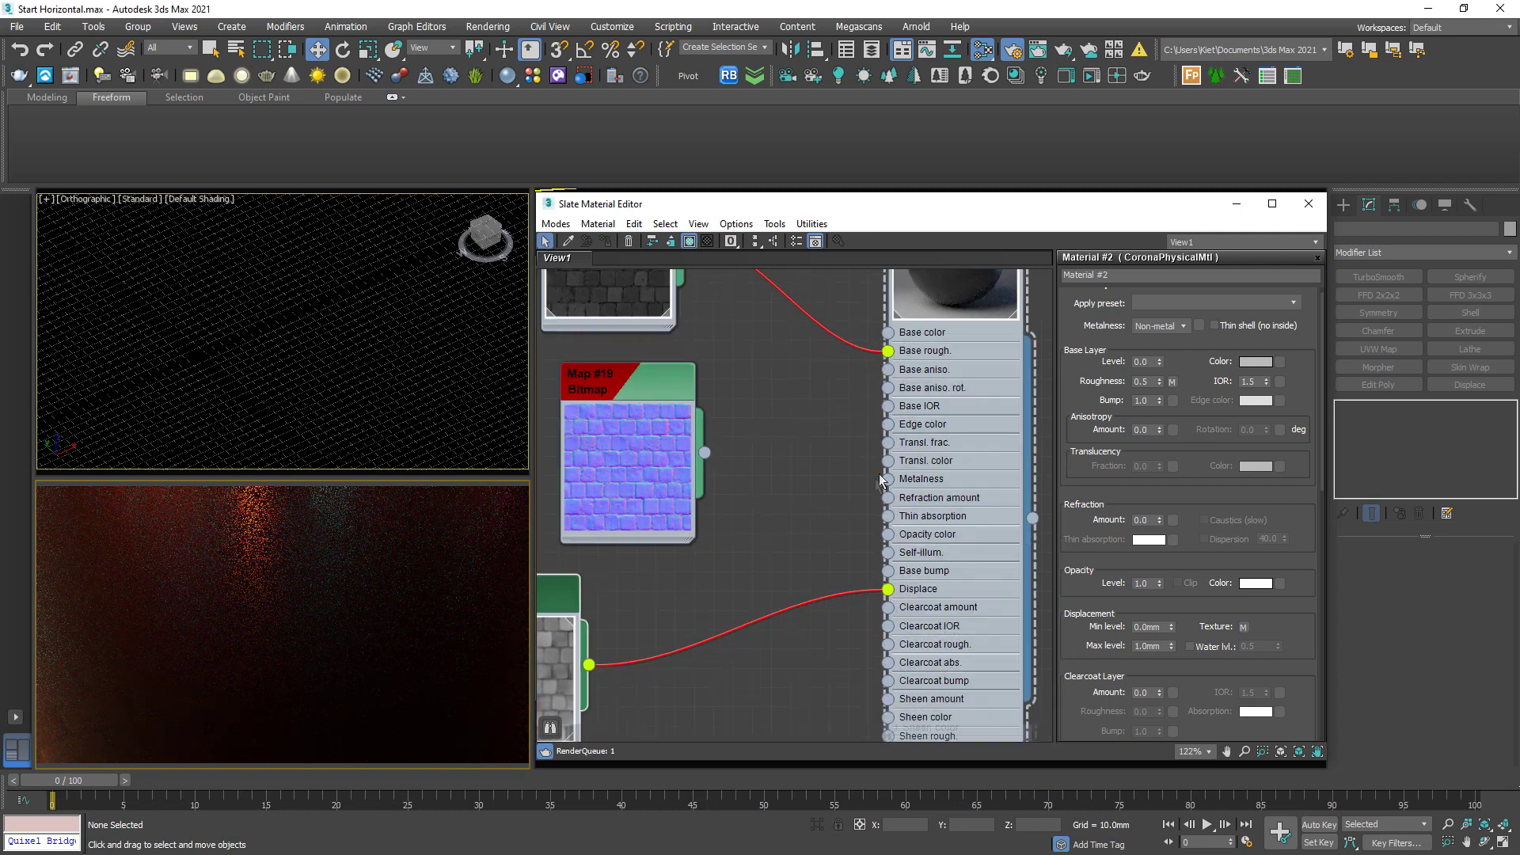
- Set the displacement min and max levels, trying -20 and 20 mm and settling on -30 and 30 mm
scroll(1157, 528, "down", 3)
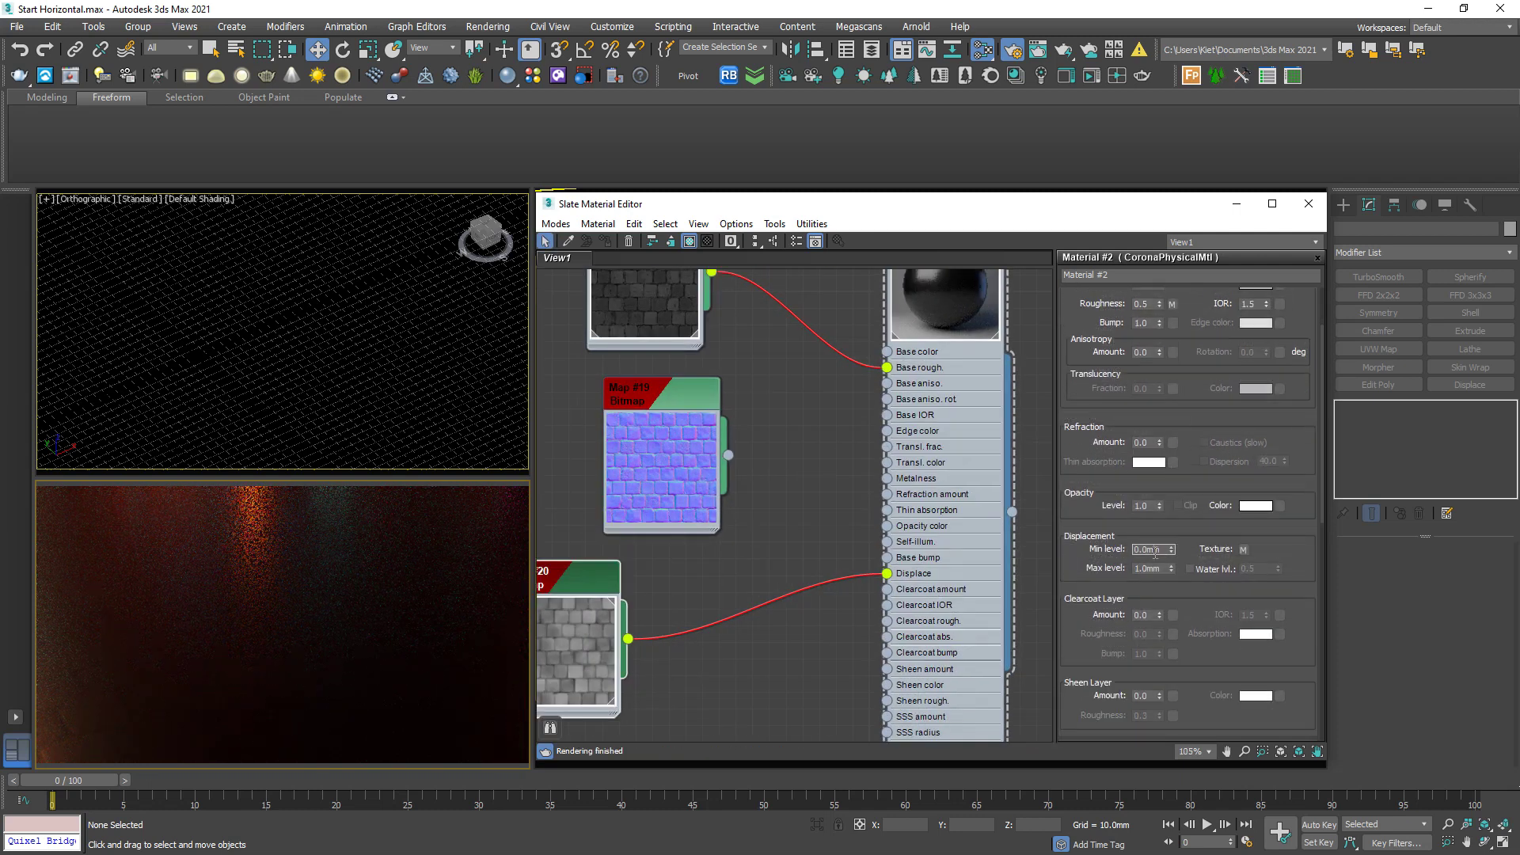
type("-20")
key("Tab")
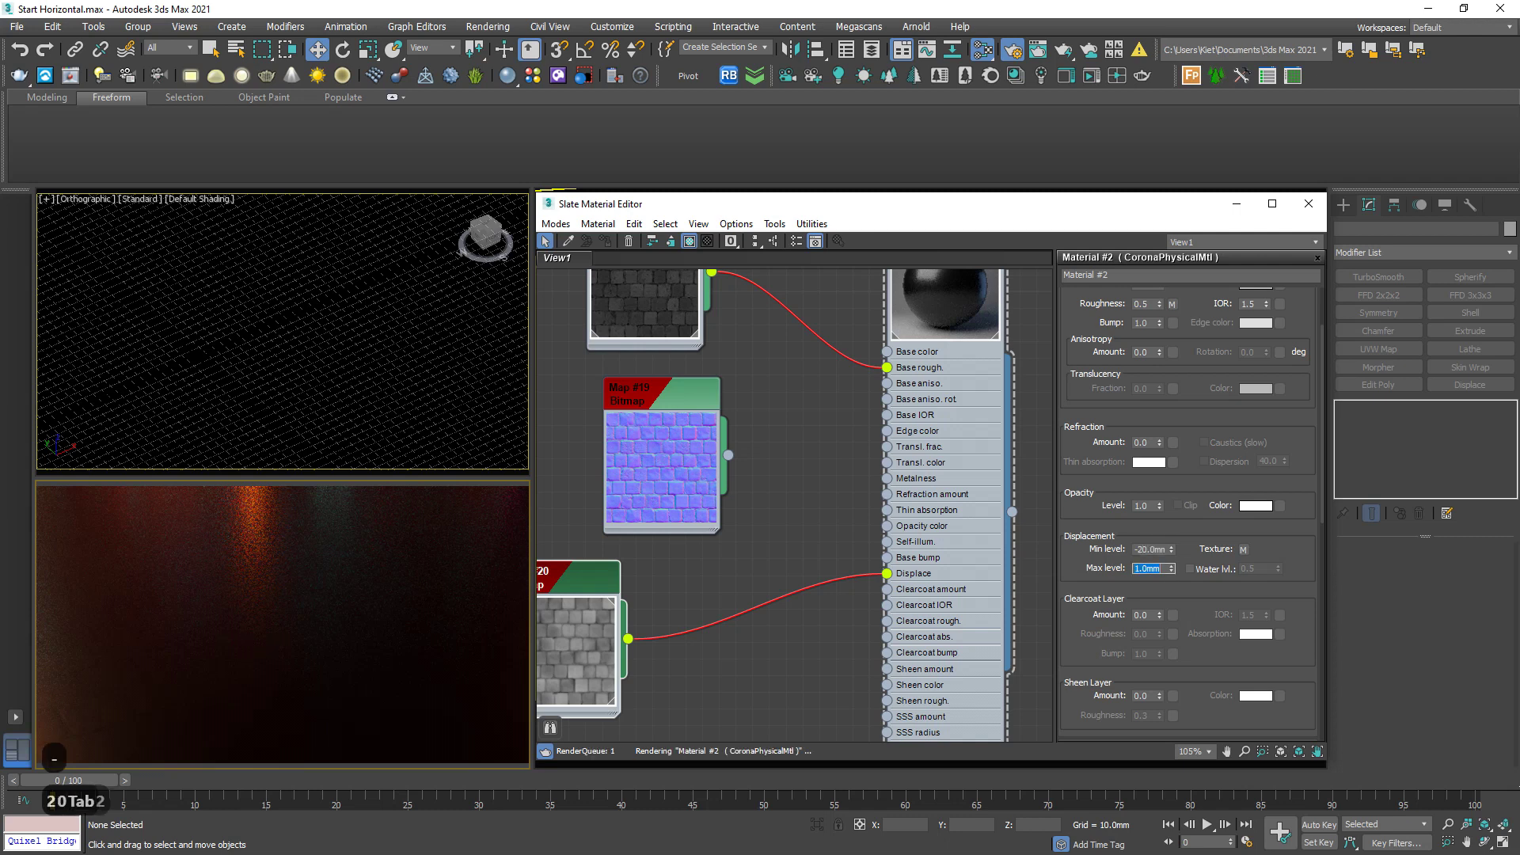
type("20")
key("Return")
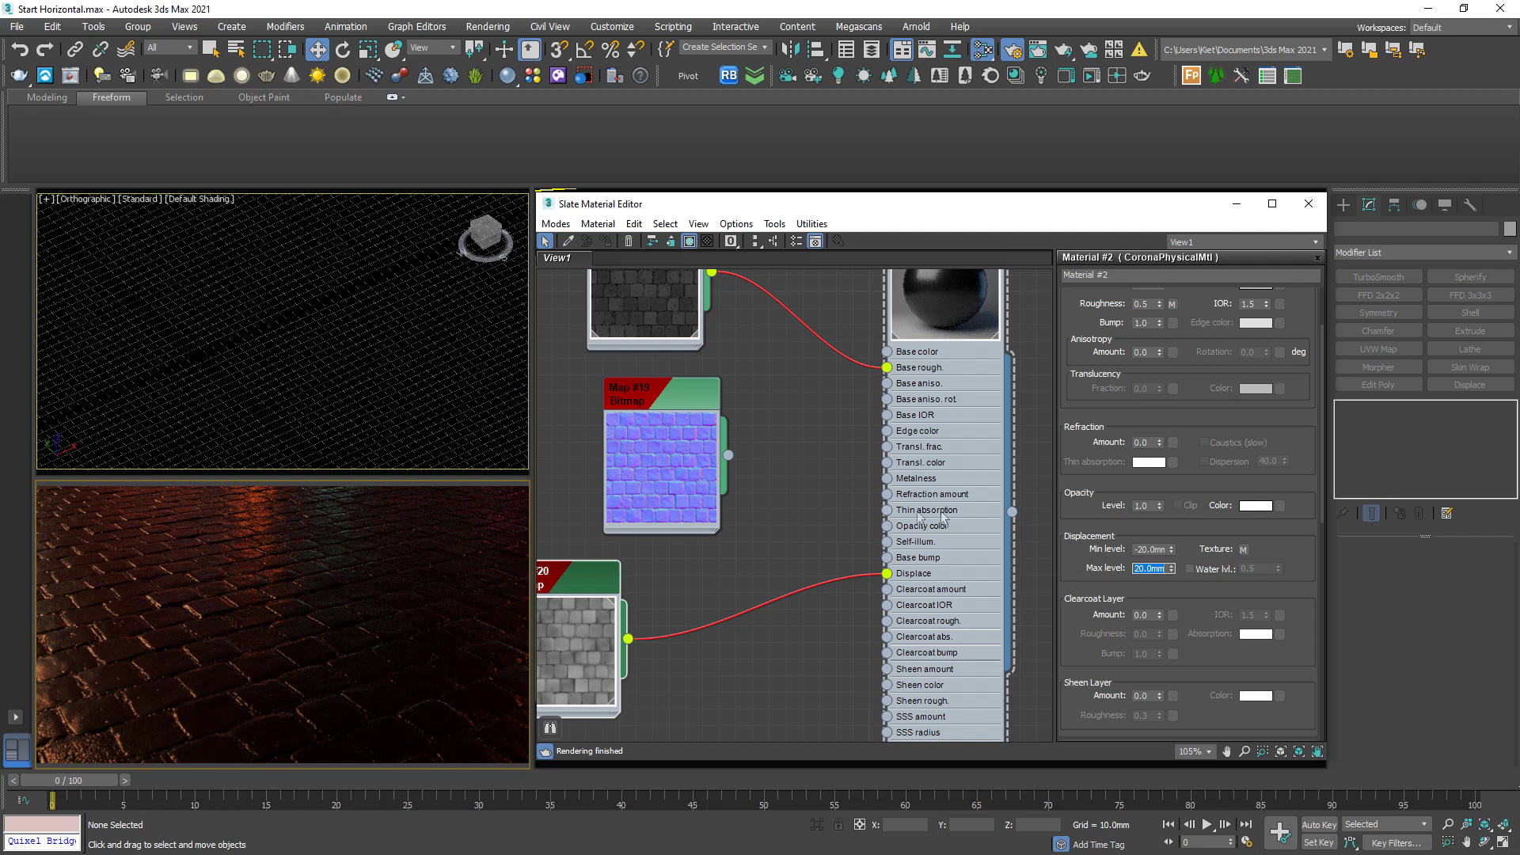
left_click(1158, 550)
type("30")
key("Tab")
type("30")
key("Return")
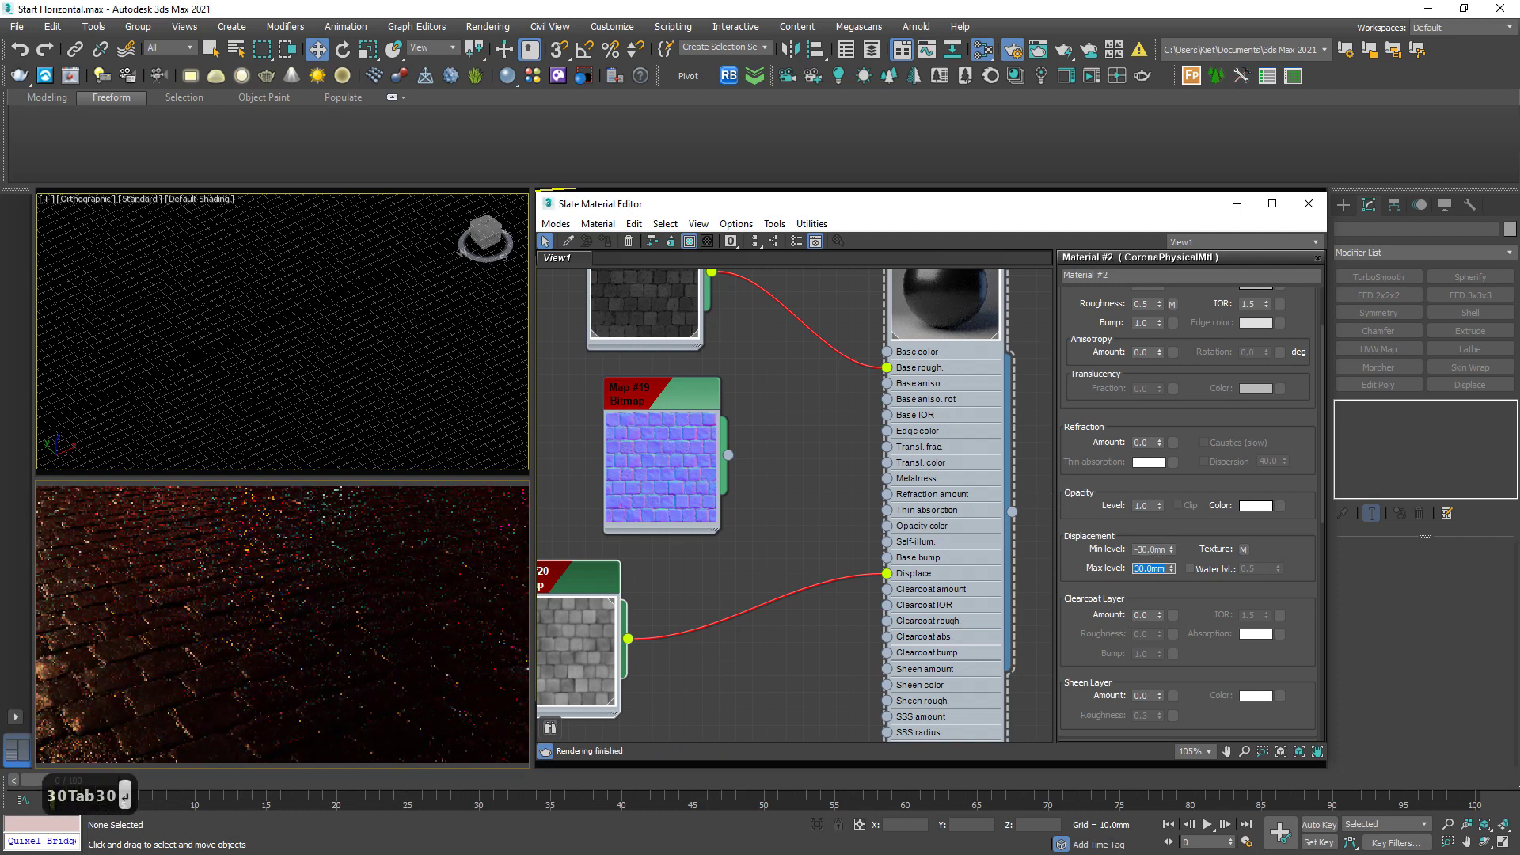
- Move the normal bitmap node aside and feed it into a new CoronaNormal map
middle_click_drag(746, 473, 821, 602)
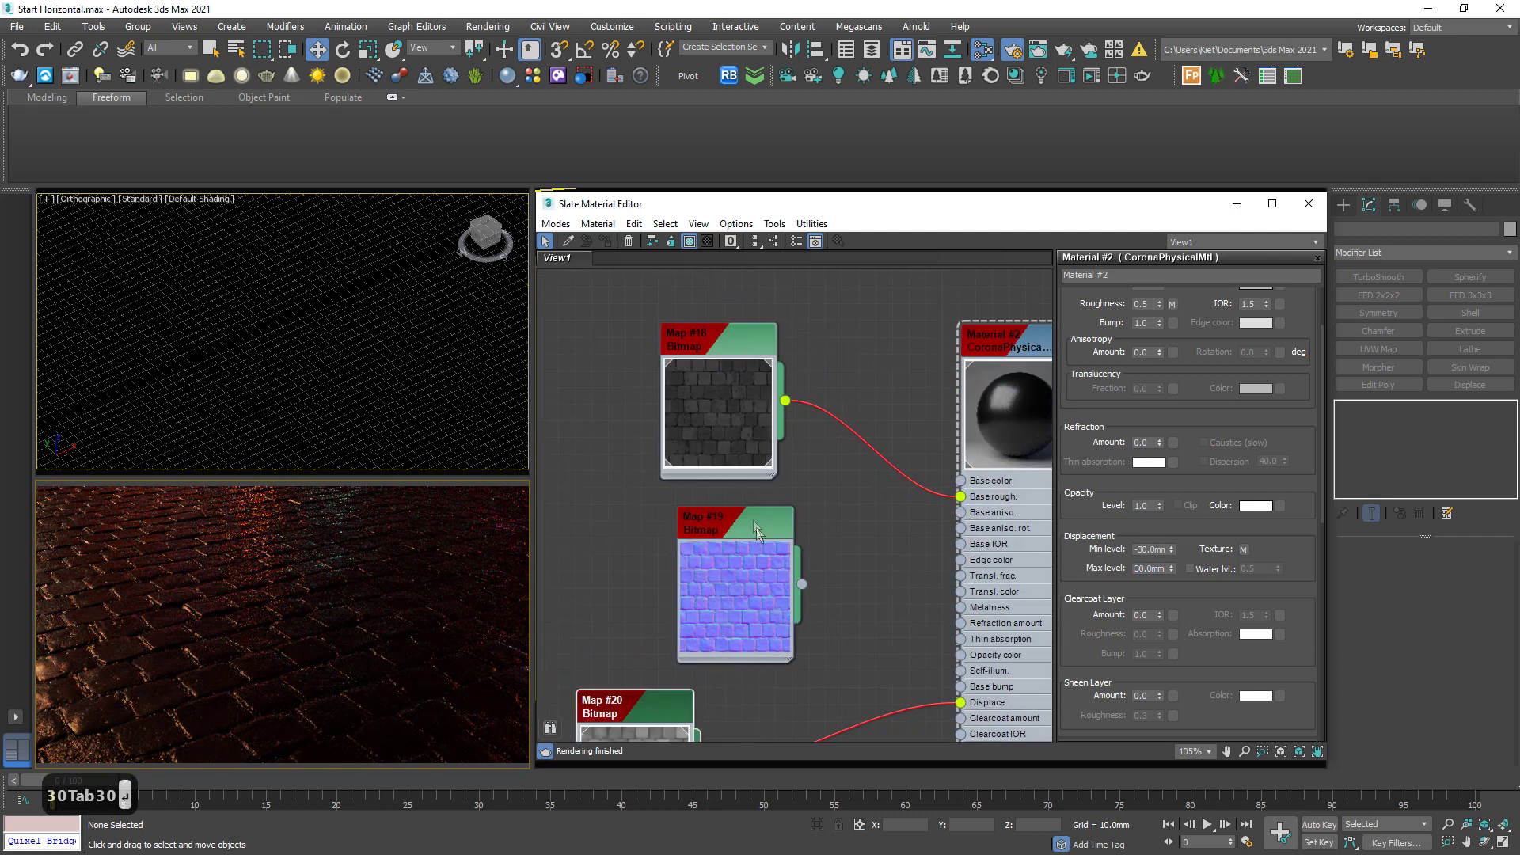
left_click_drag(756, 531, 606, 547)
middle_click_drag(654, 600, 686, 554)
left_click_drag(686, 554, 736, 502)
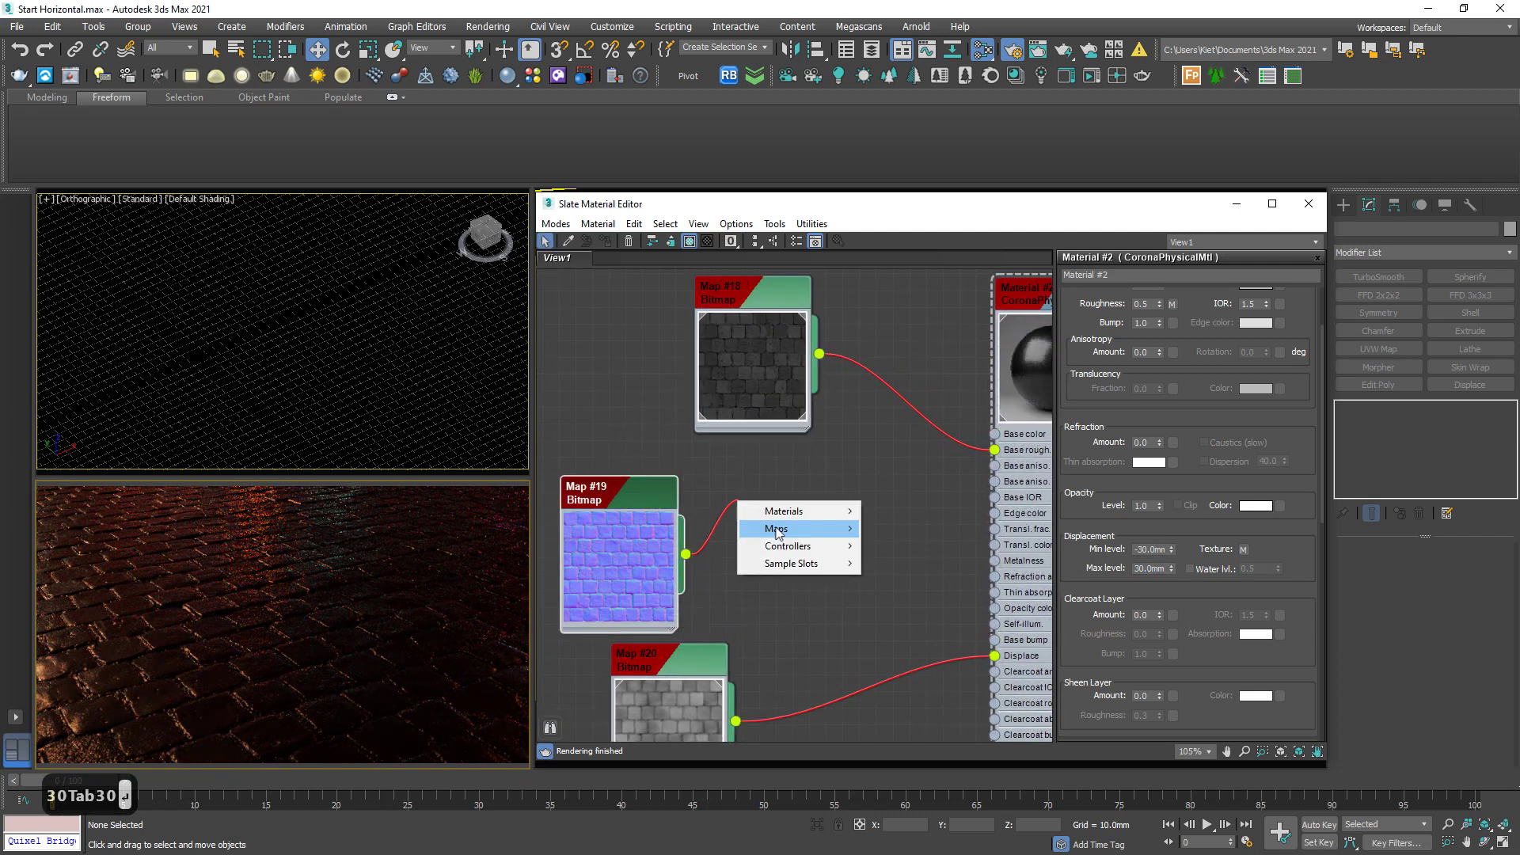
mouse_move(778, 528)
mouse_move(903, 563)
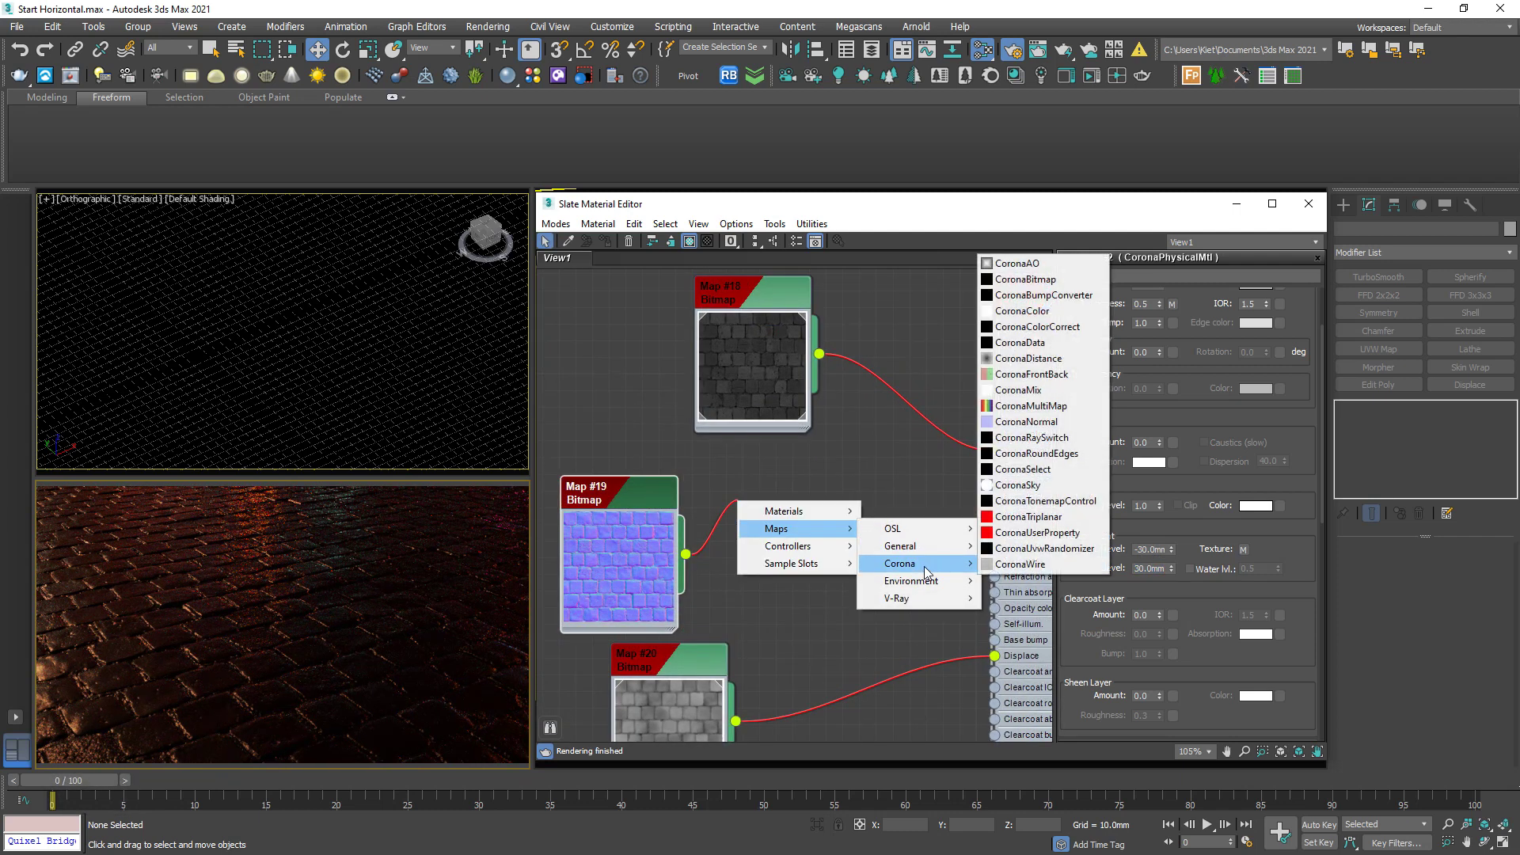
left_click(1026, 421)
left_click(774, 529)
middle_click_drag(774, 529, 692, 600)
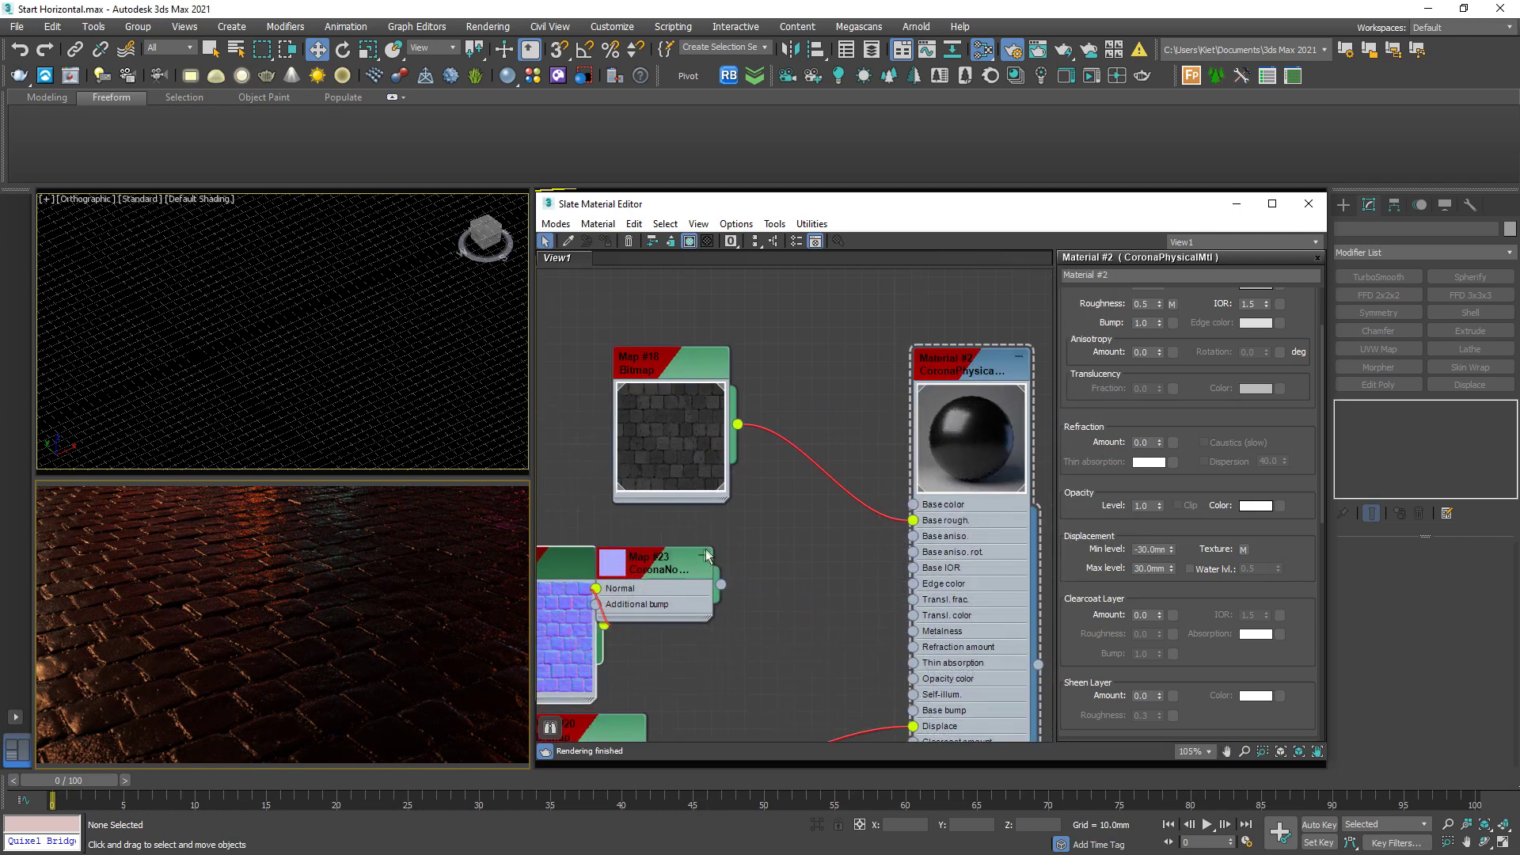
- Place the CoronaNormal node clear of the normal bitmap and enable Add gamma to input
left_click_drag(662, 566, 746, 584)
double_click(746, 585)
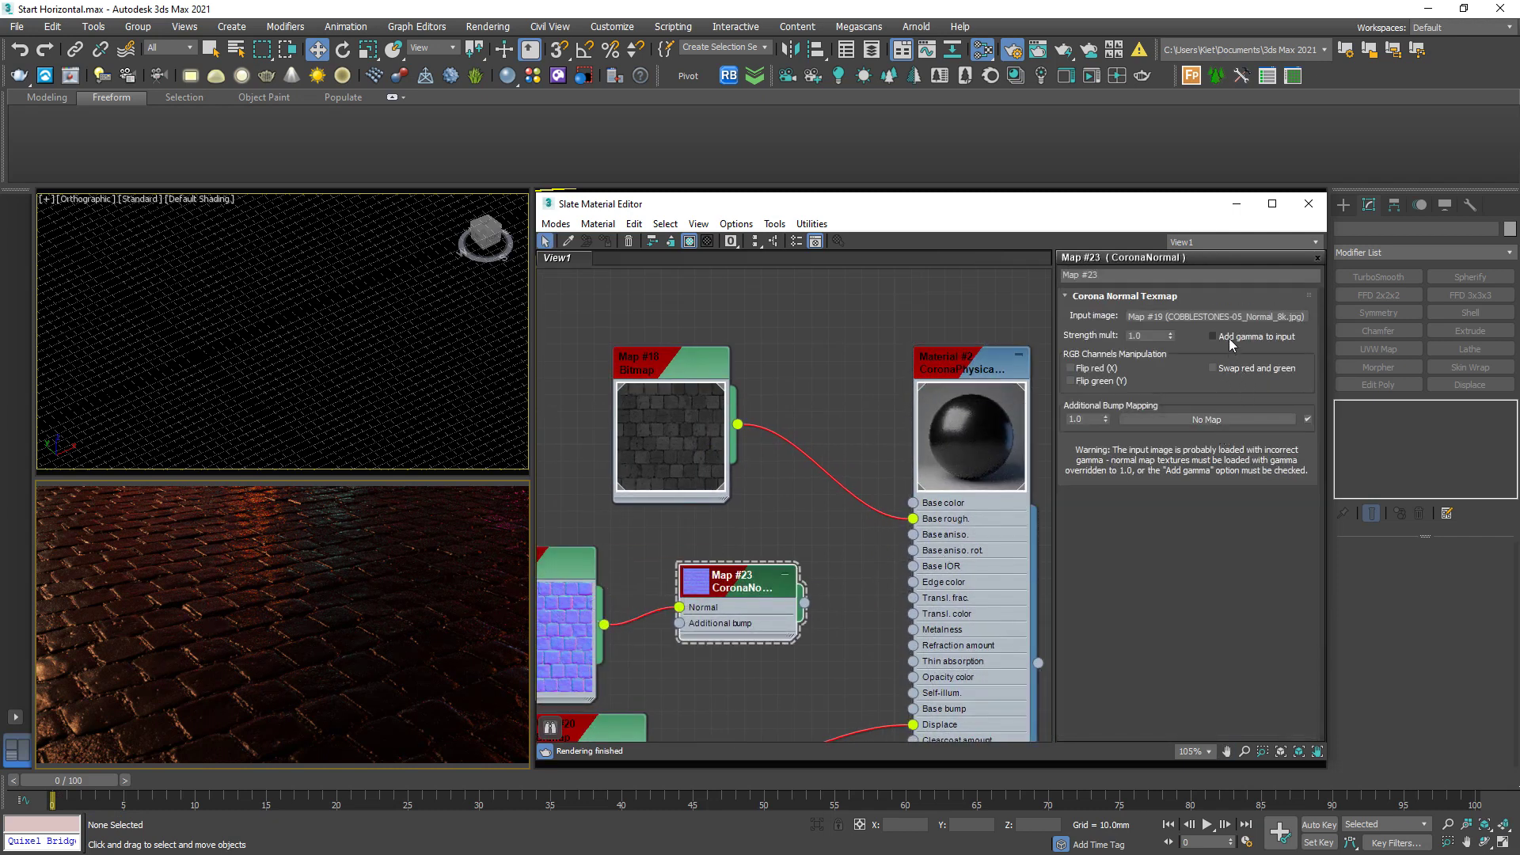
left_click(1213, 337)
- Connect the CoronaNormal map to the cobblestone material's Base bump input
middle_click_drag(755, 597, 567, 571)
scroll(567, 570, "up", 1)
left_click_drag(618, 577, 745, 700)
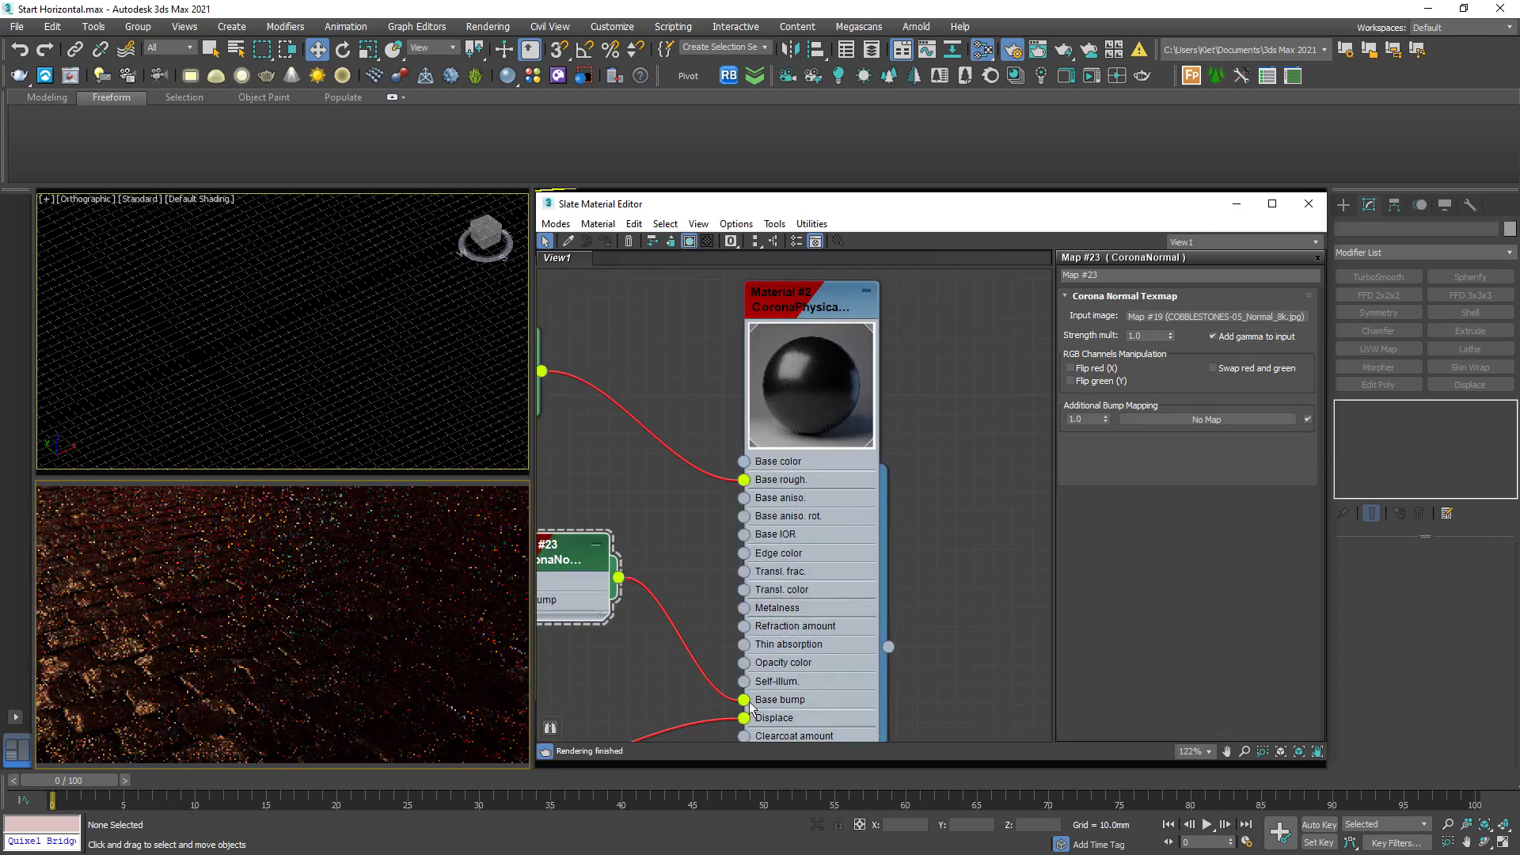
middle_click_drag(707, 609, 782, 478)
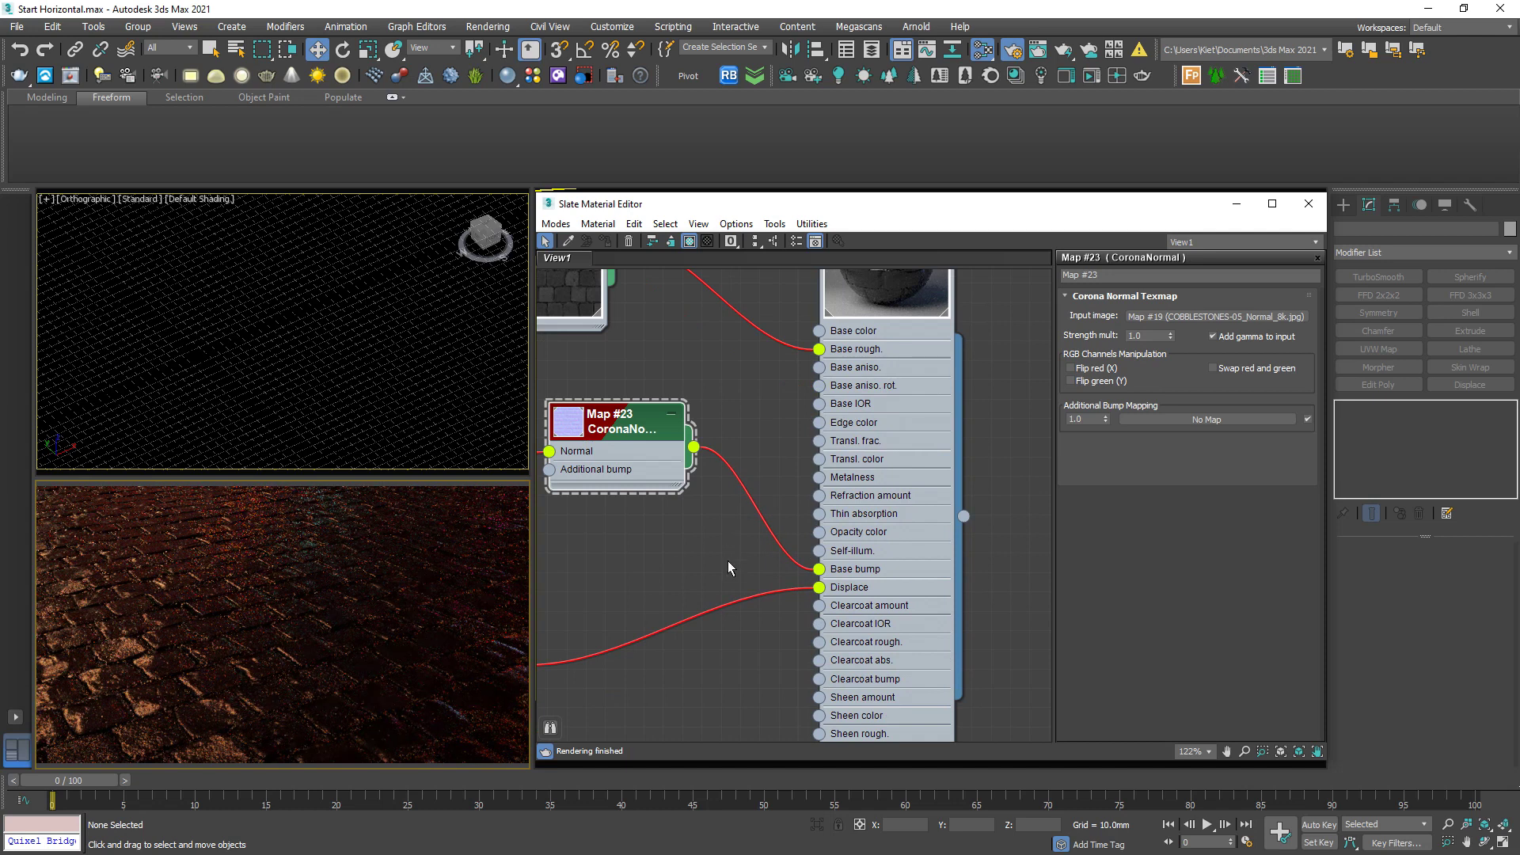
middle_click_drag(728, 561, 677, 707)
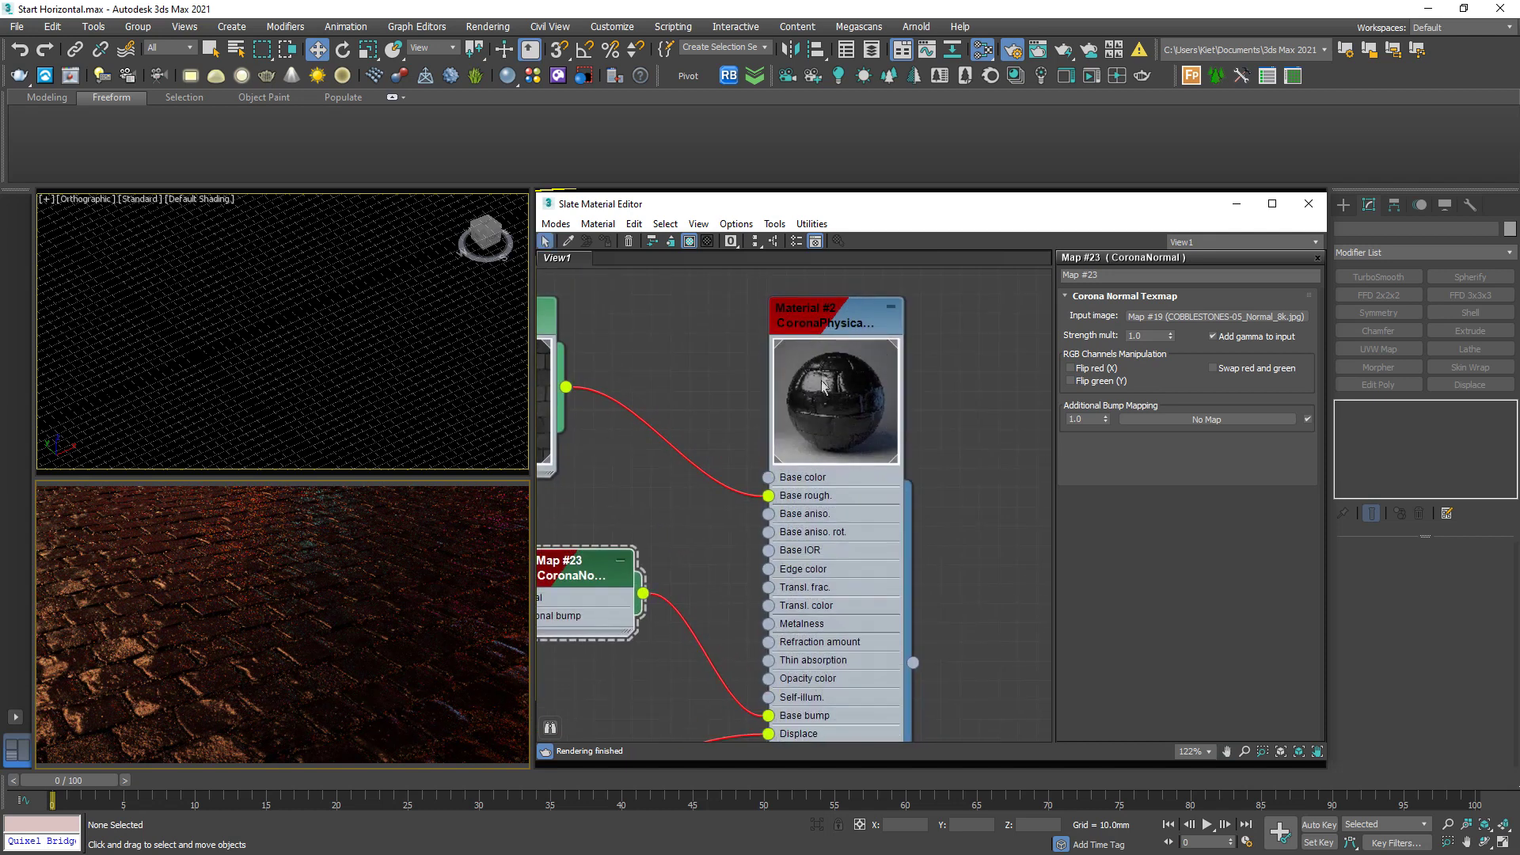
- Adjust the cobblestone material's base layer bump, trying 0.5 and settling on 0.7
double_click(829, 331)
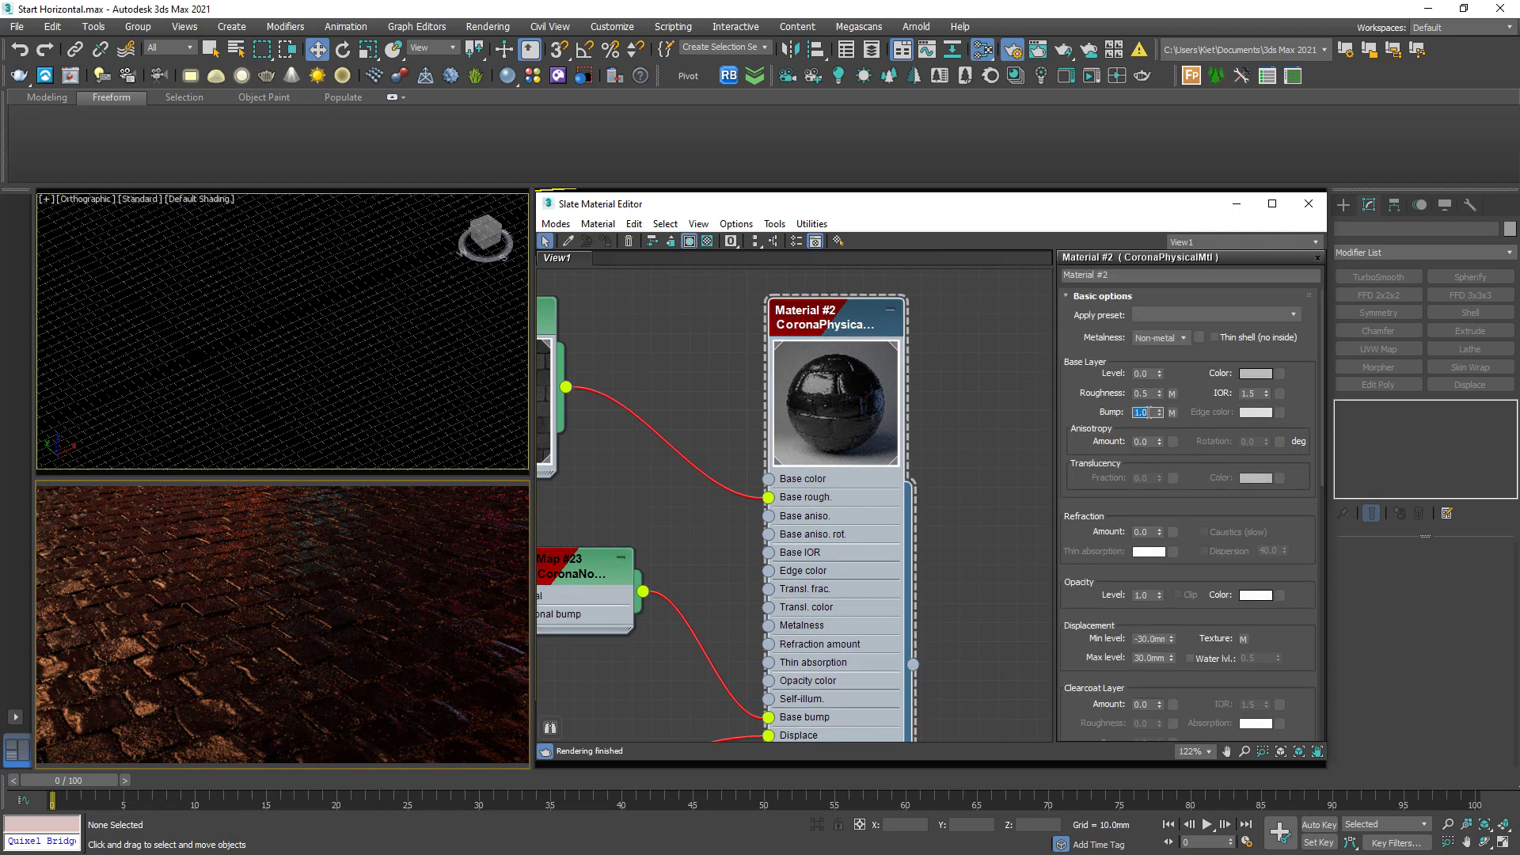
type(".5")
key("Return")
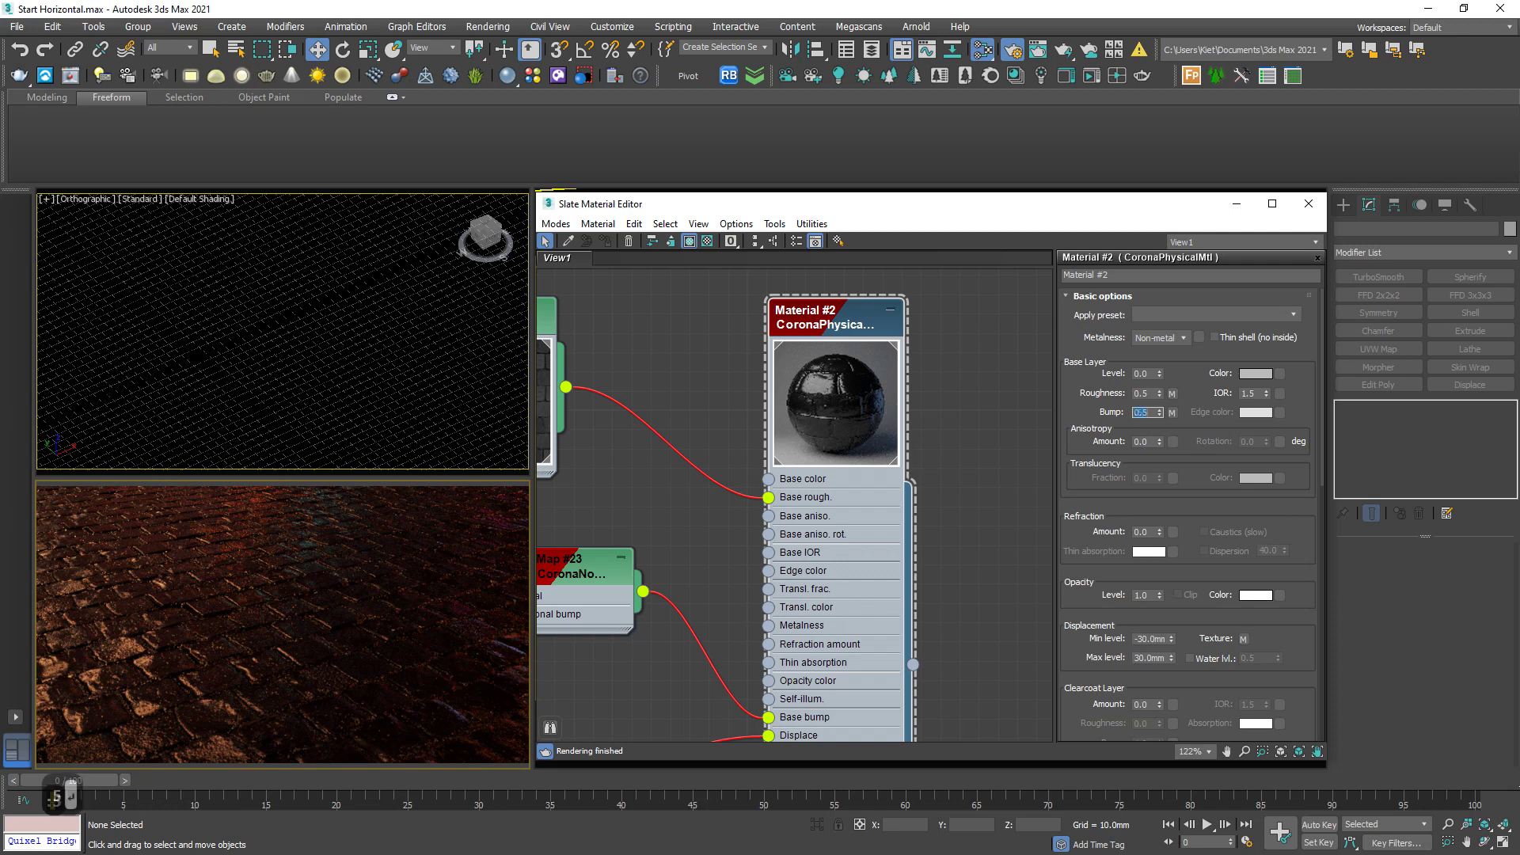
type(".7")
key("Return")
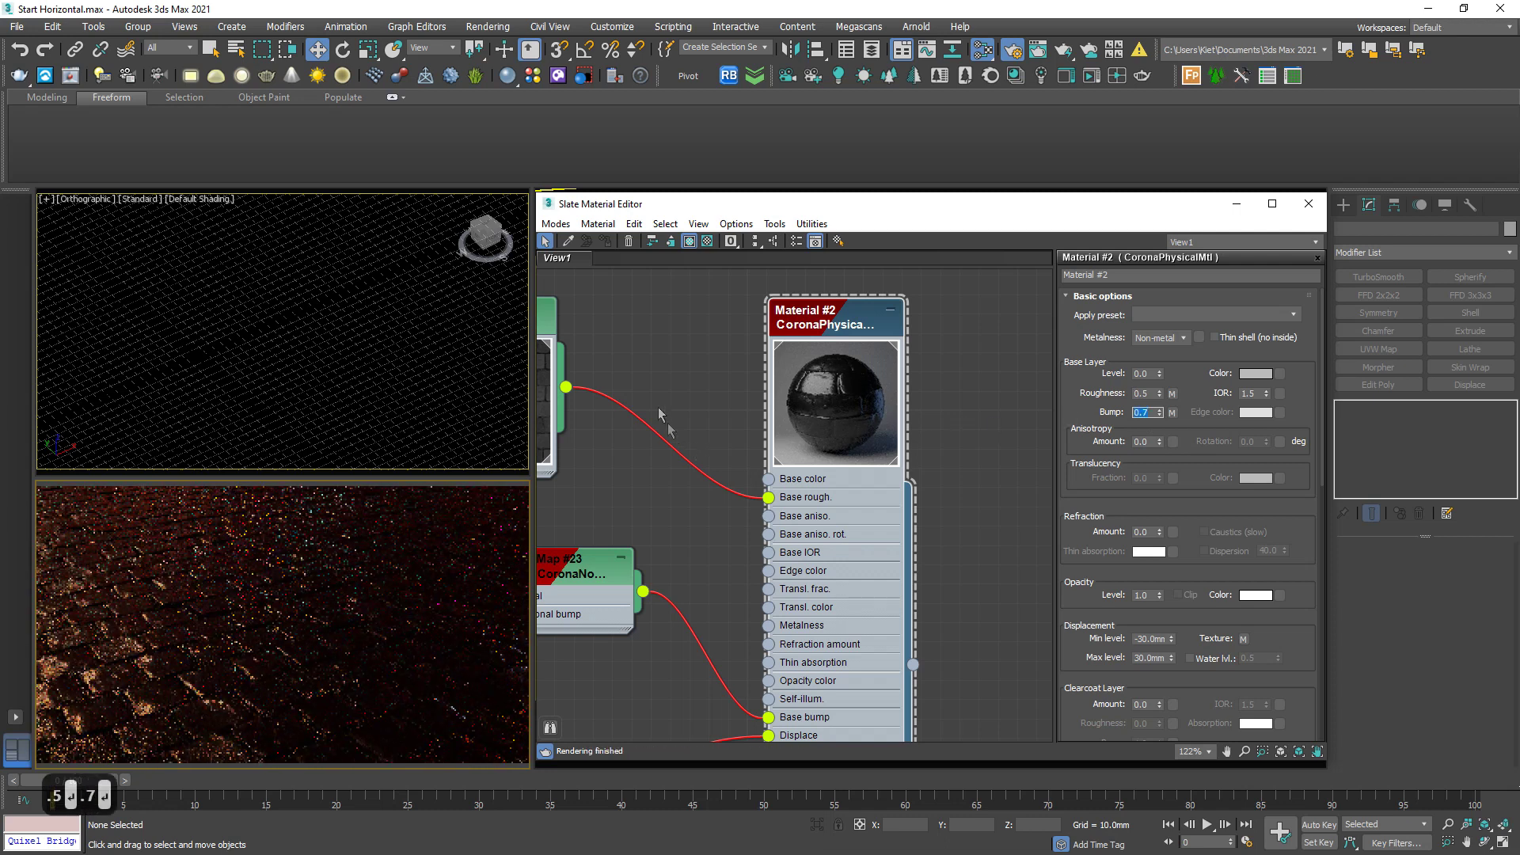
left_click(661, 415)
scroll(662, 502, "down", 3)
middle_click_drag(697, 545, 725, 479)
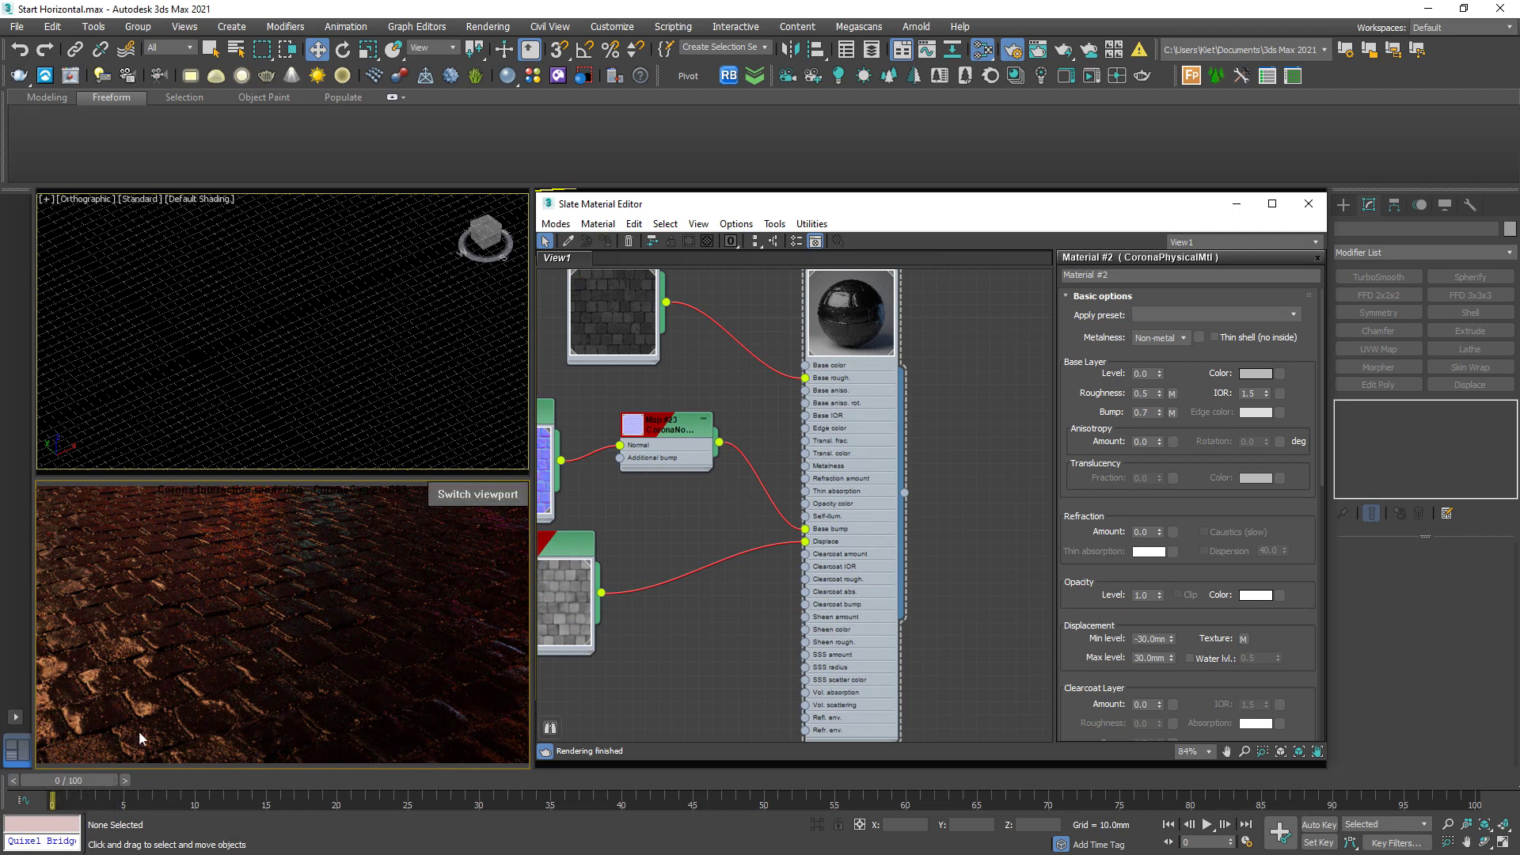
key("ctrl+2")
left_click_drag(188, 651, 142, 703)
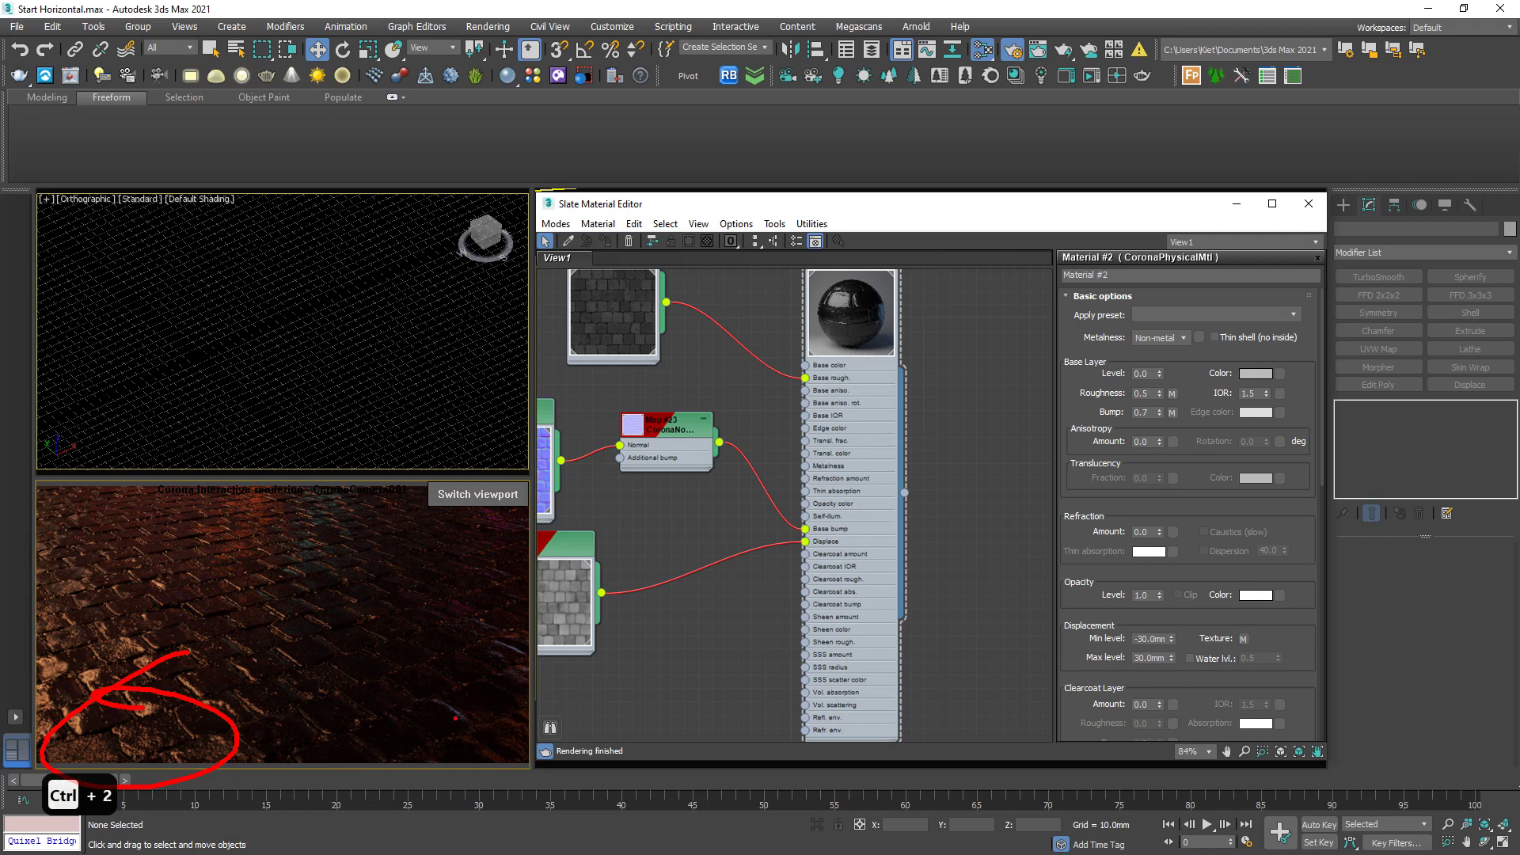
key("Escape")
- Minimize the material editor, select the scene's Corona camera and review its depth of field and F-stop settings
left_click(1236, 203)
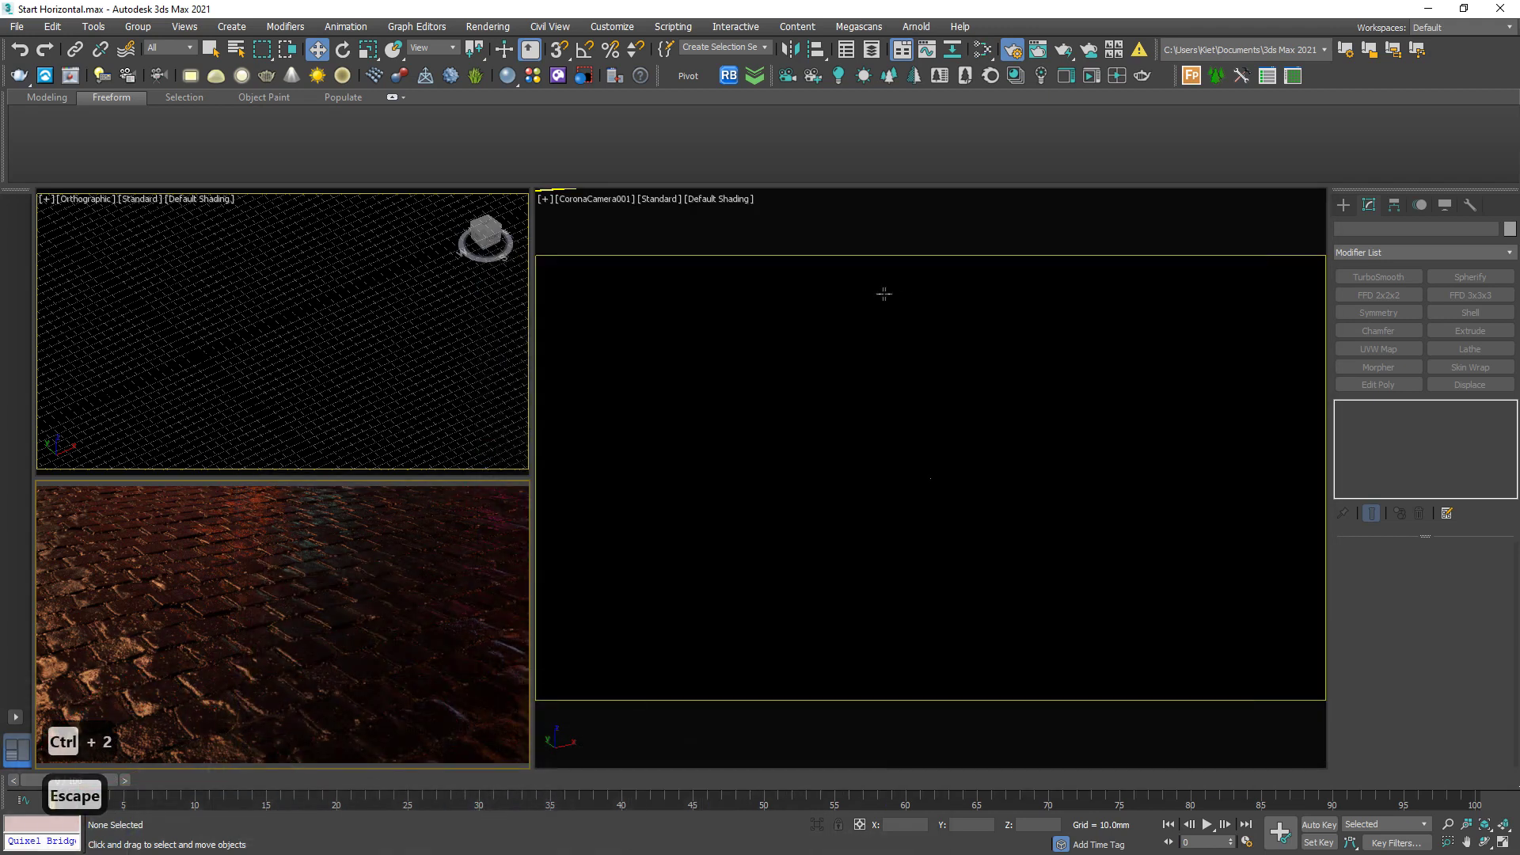
left_click(593, 198)
left_click(649, 497)
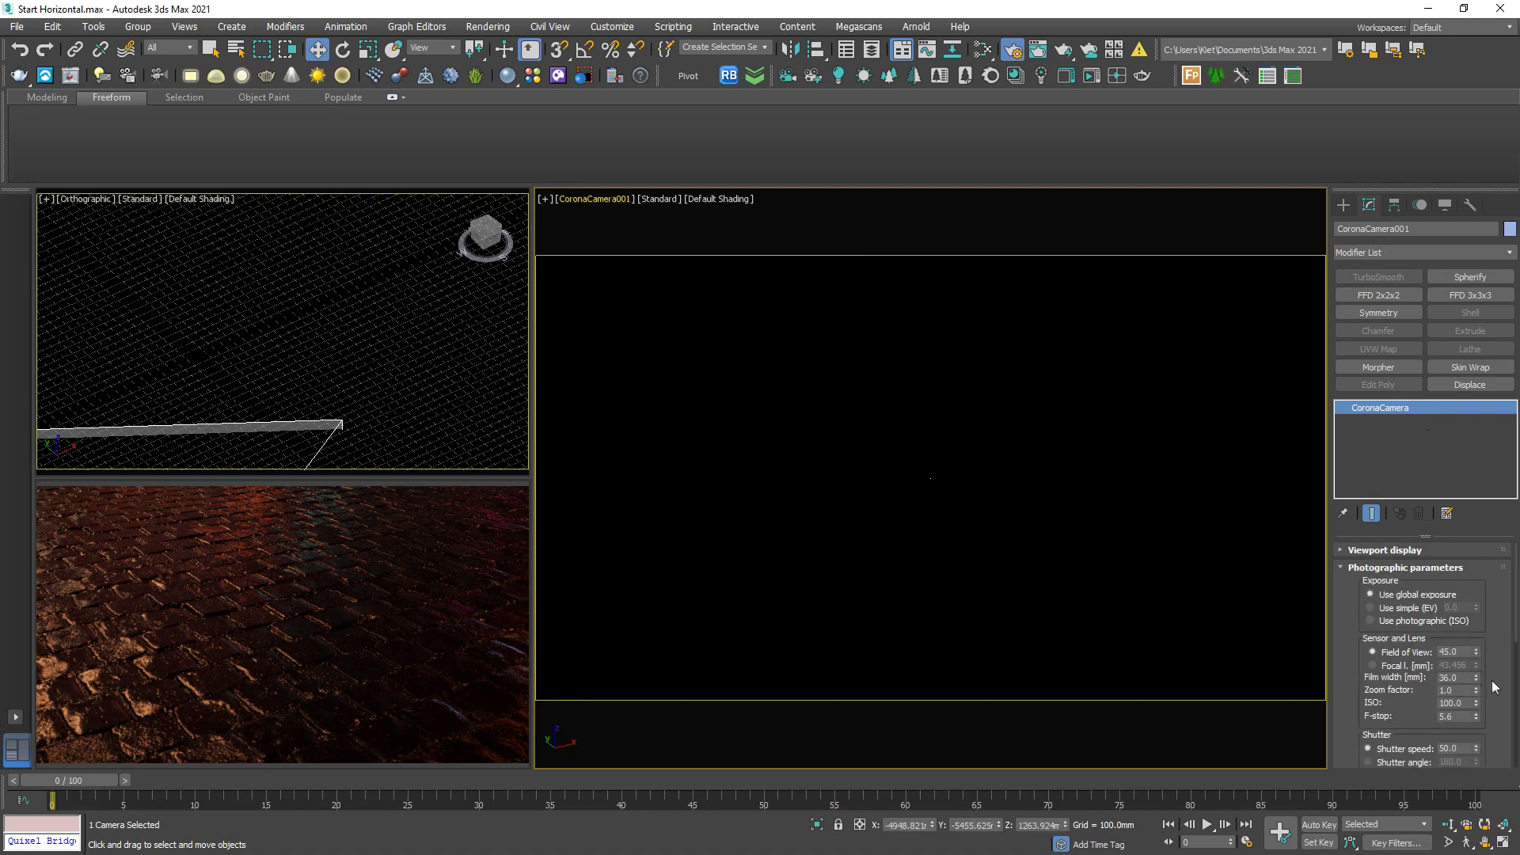
scroll(1494, 687, "down", 5)
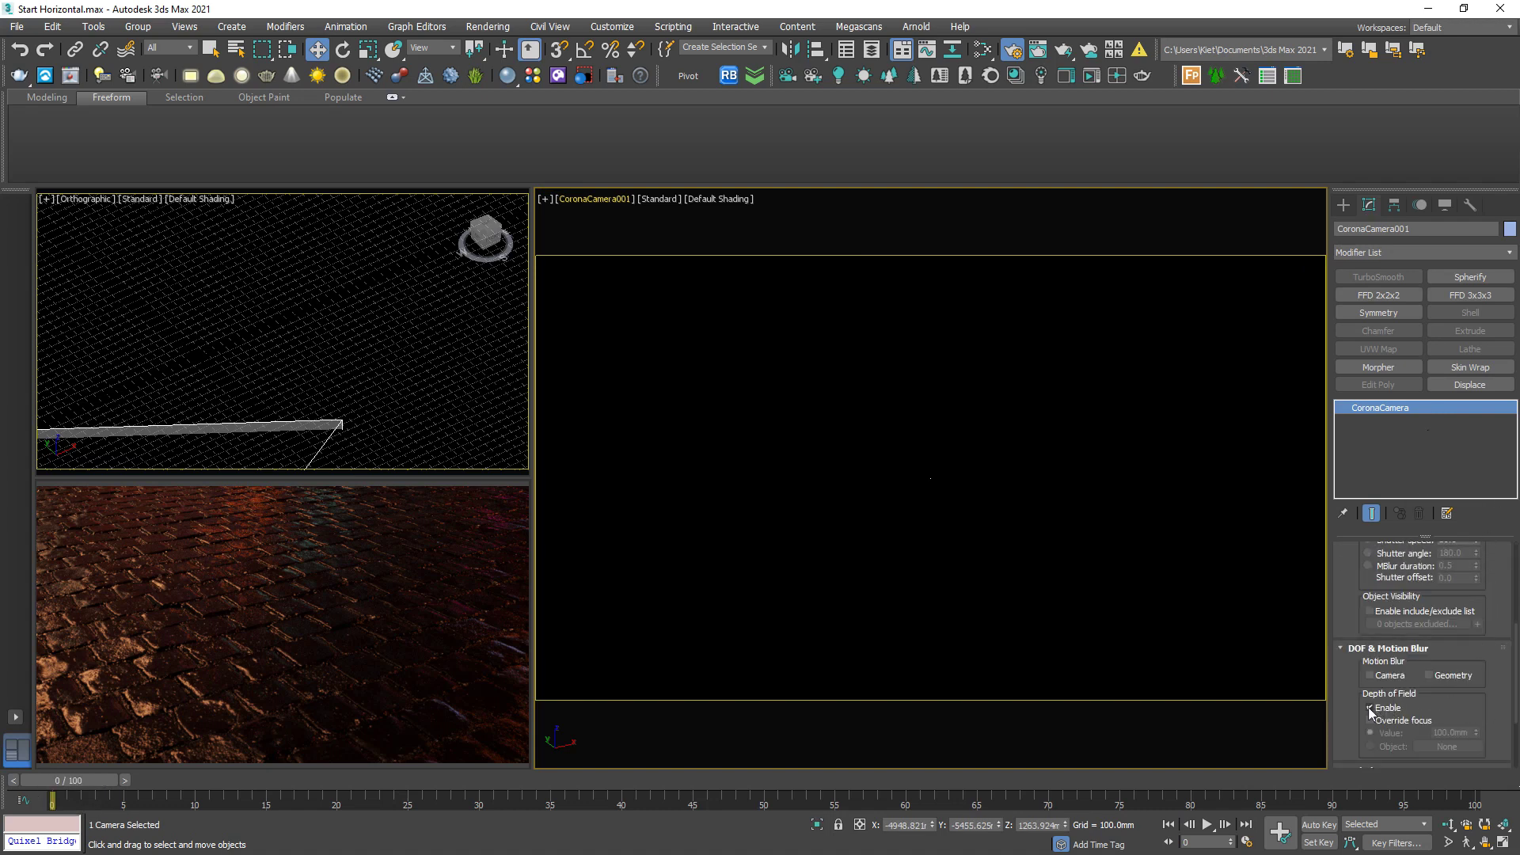
left_click_drag(1499, 584, 1498, 669)
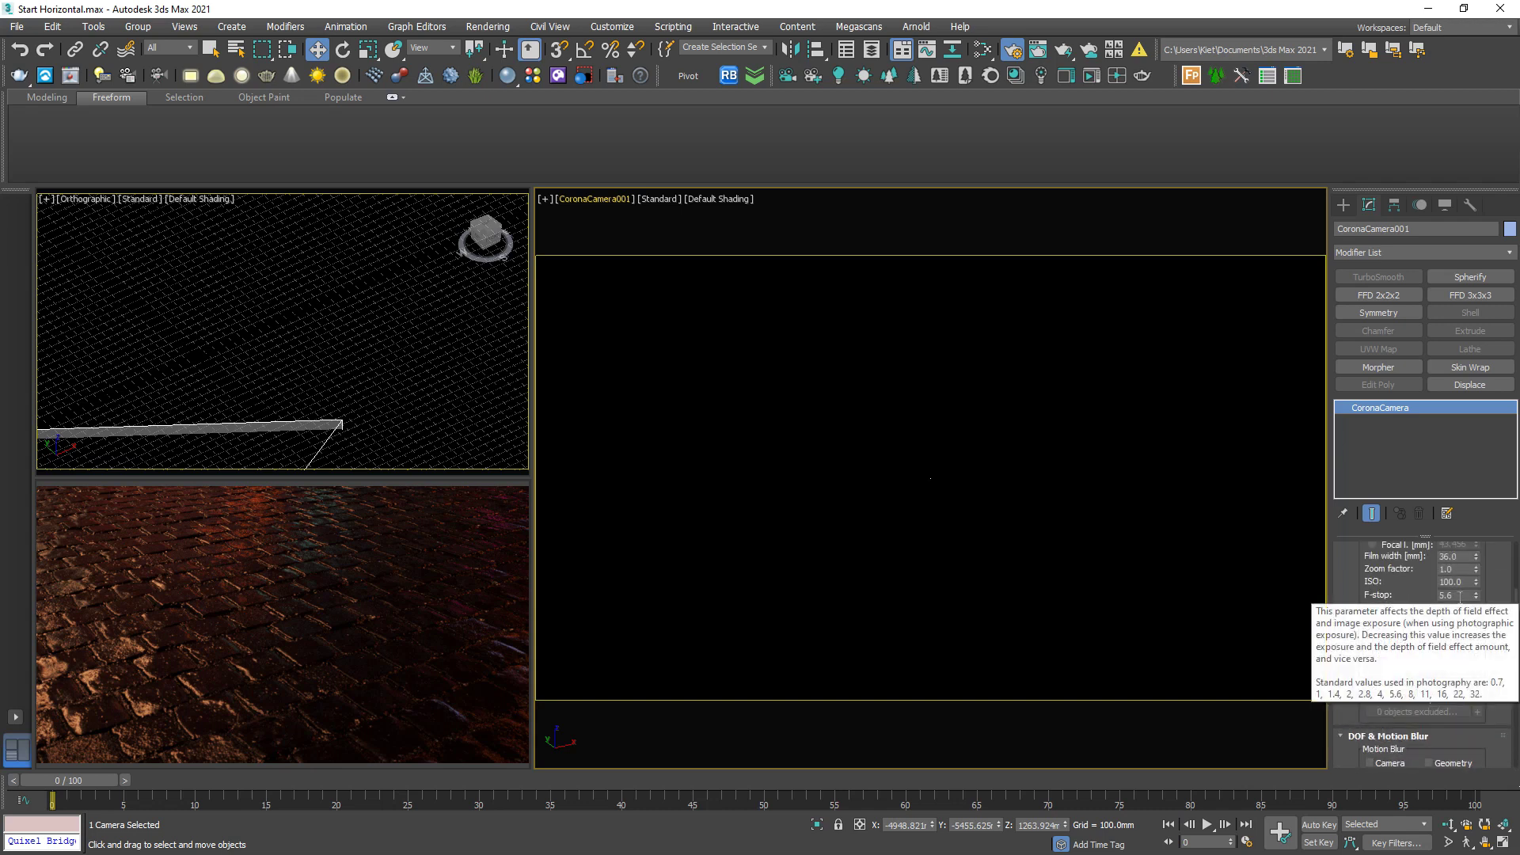
- Set the camera focus from the interactive render, trying several cobblestone points and settling on one near the middle
right_click(281, 610)
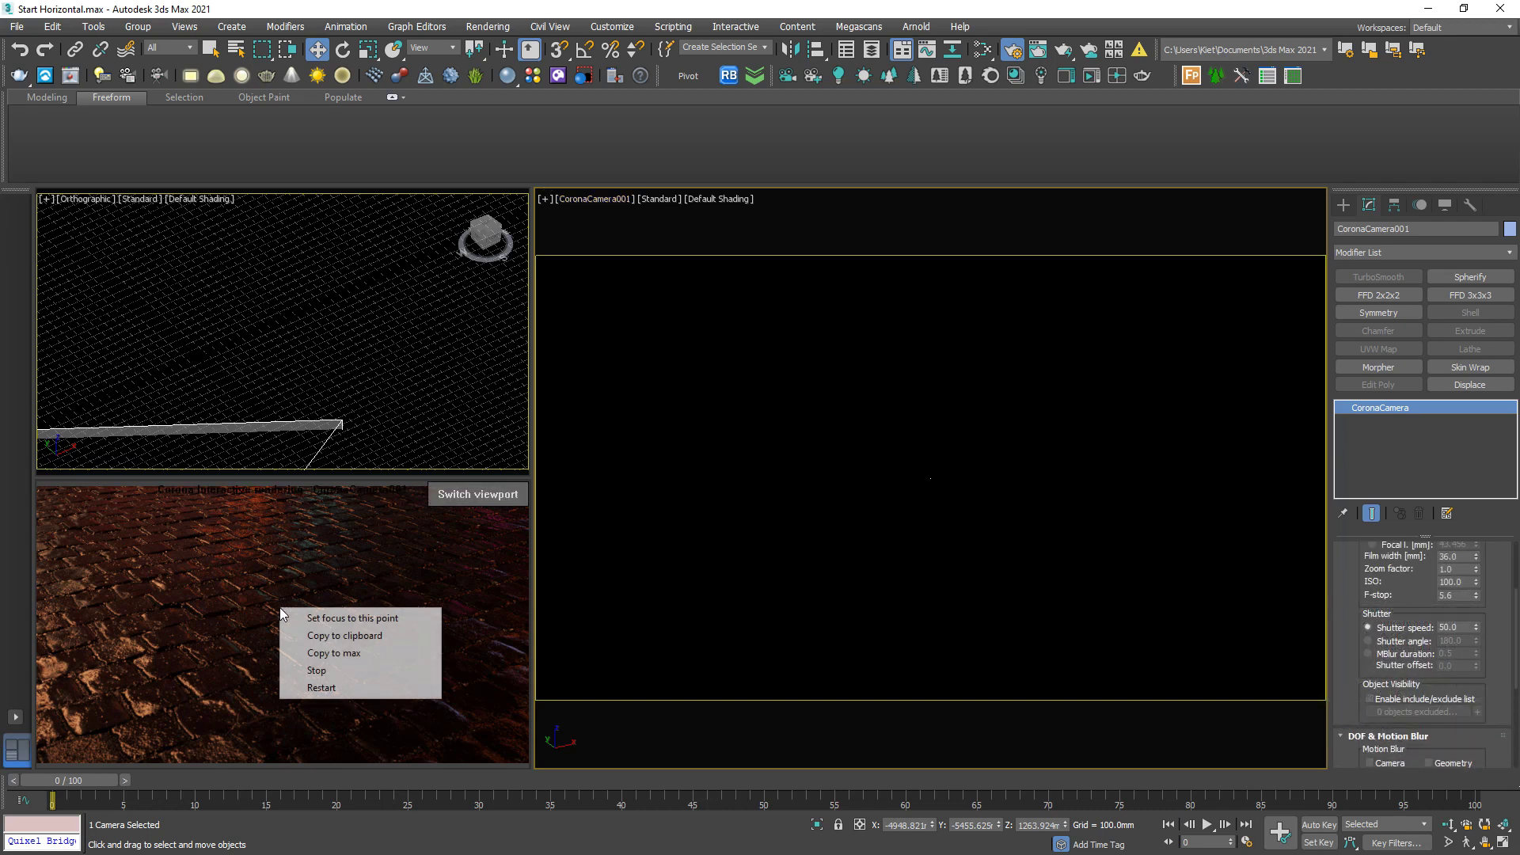
left_click(319, 625)
right_click(226, 618)
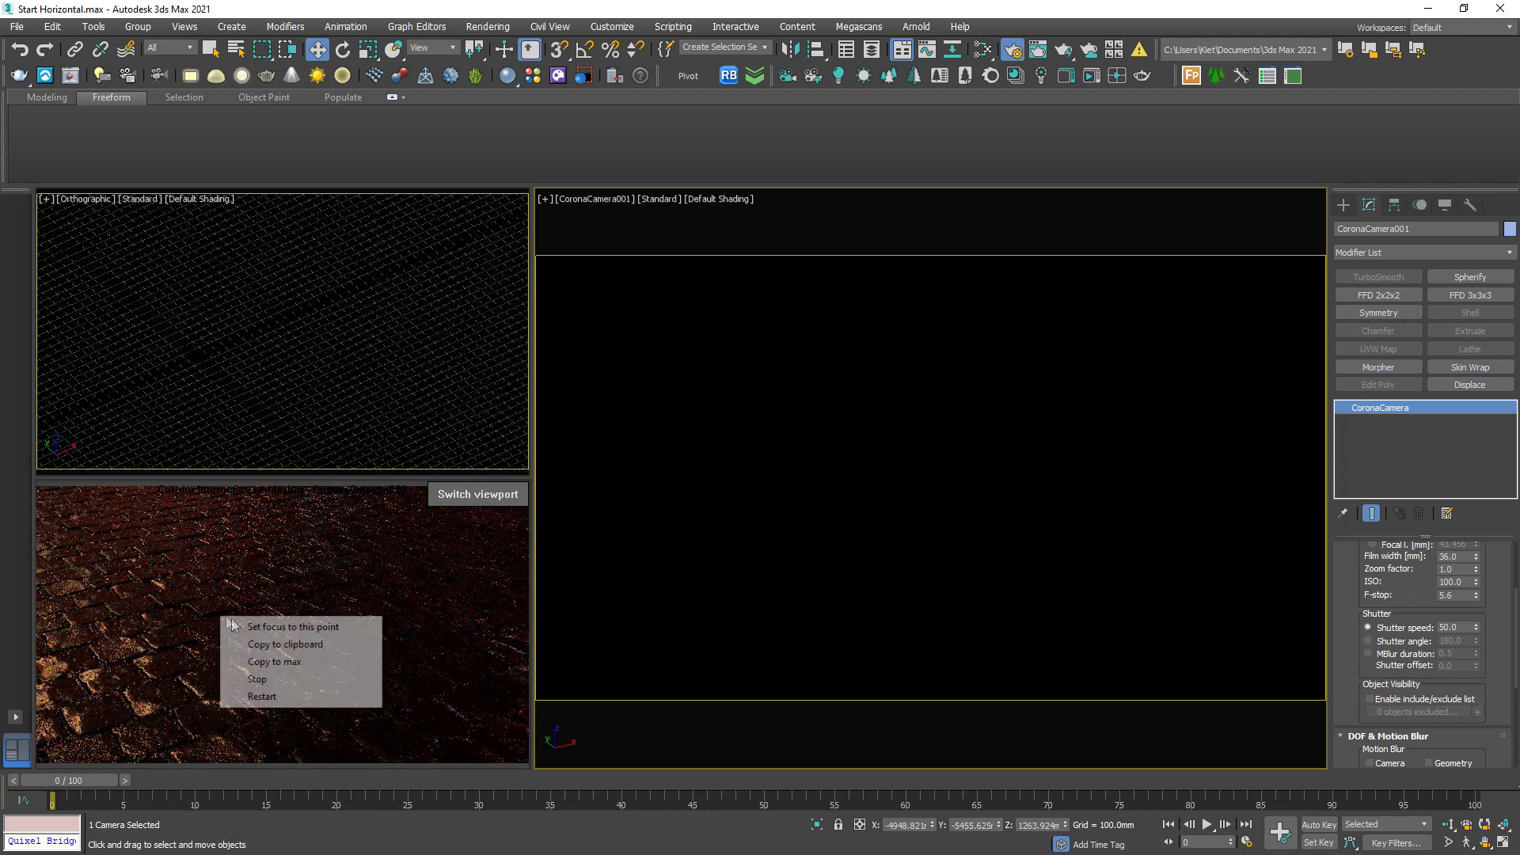
left_click(269, 629)
right_click(268, 635)
left_click(309, 642)
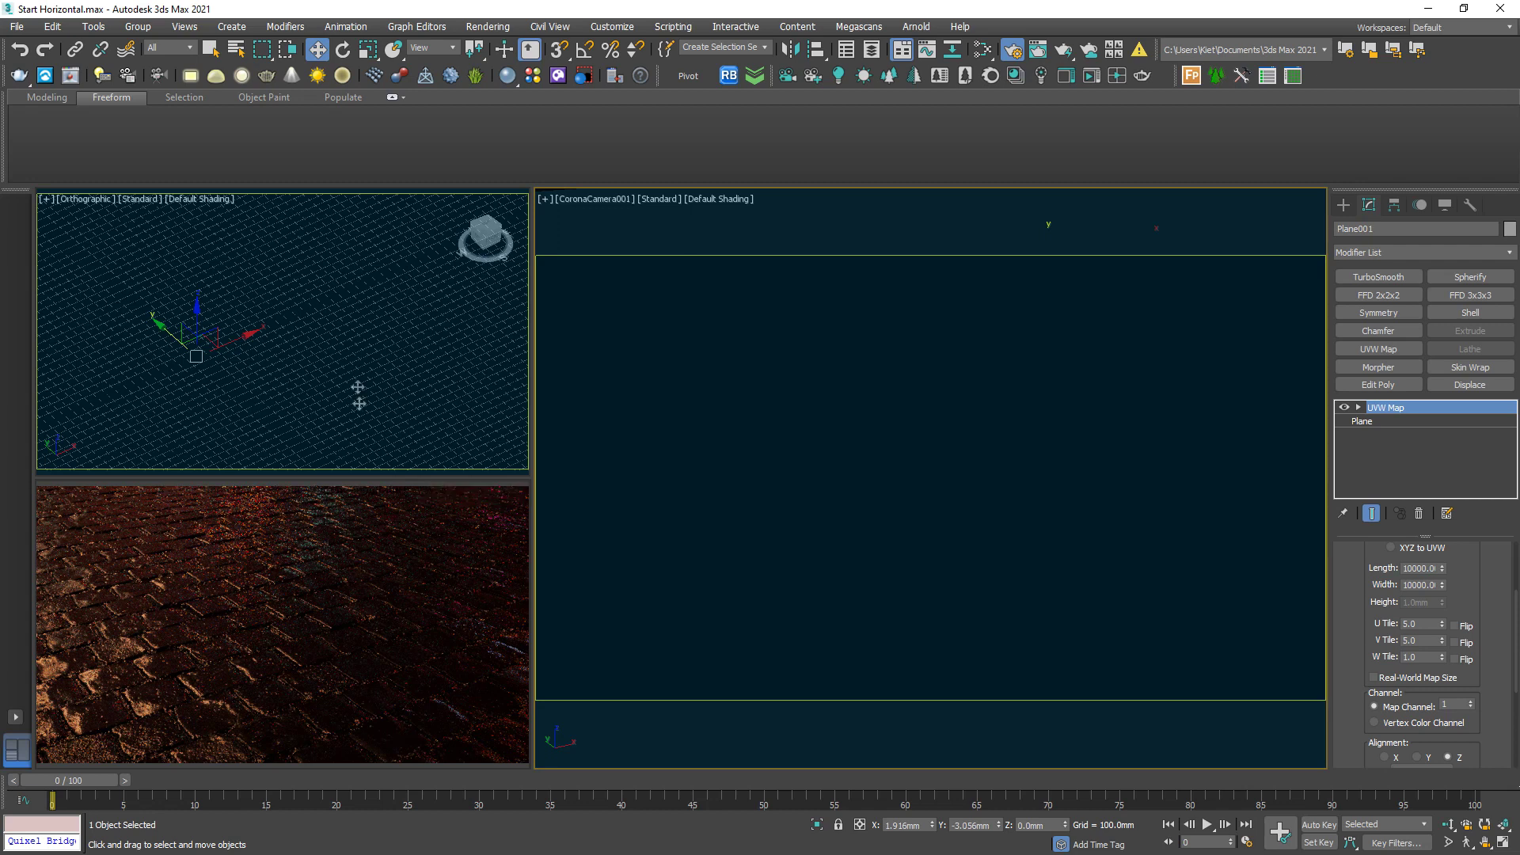
- Clone the cobblestone ground plane as a copy named "water"
left_click(358, 387)
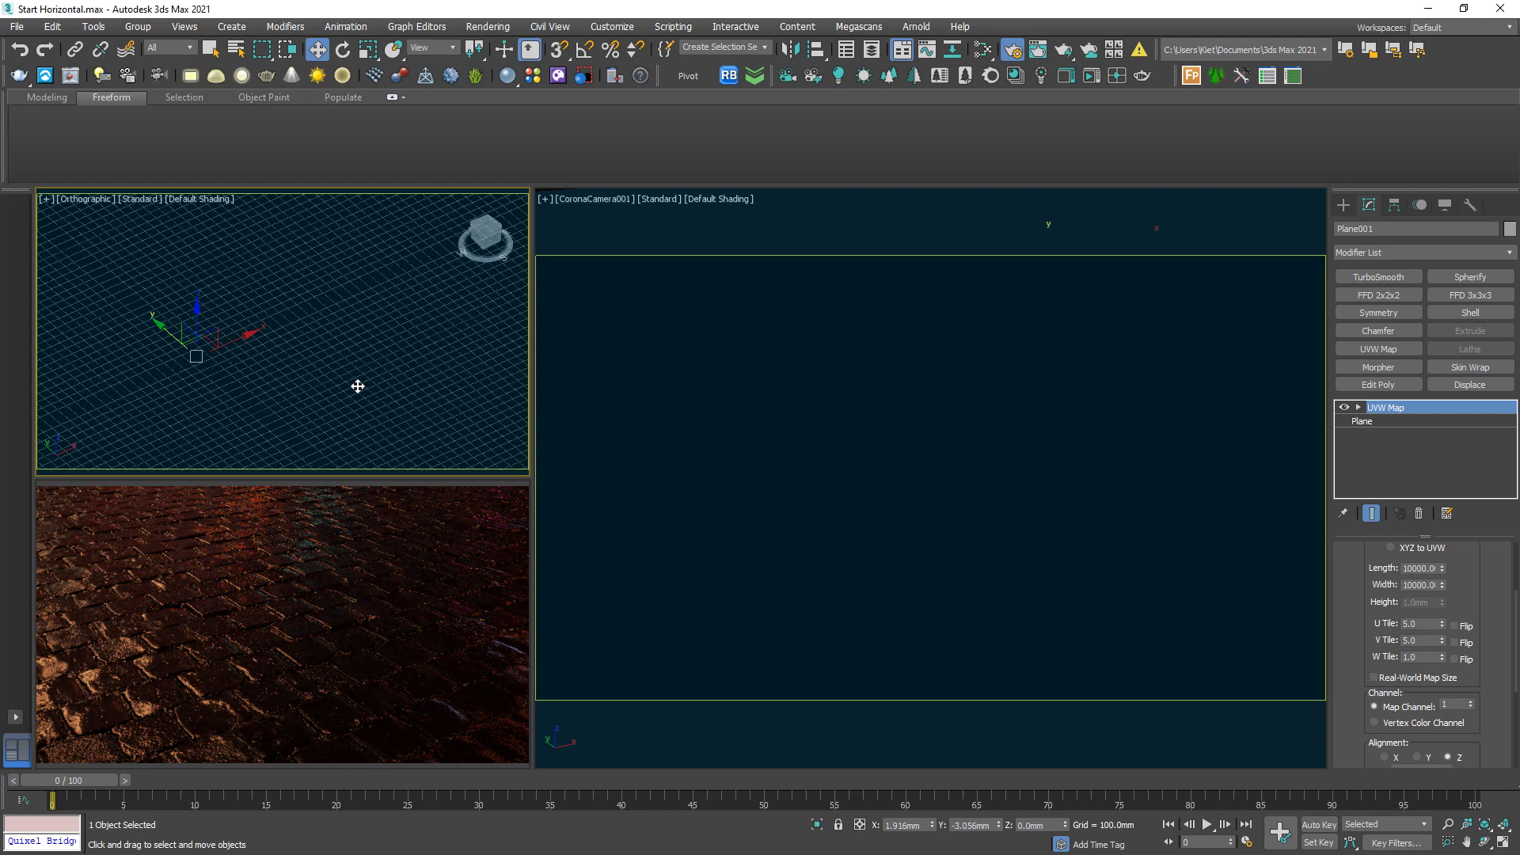
scroll(357, 386, "down", 10)
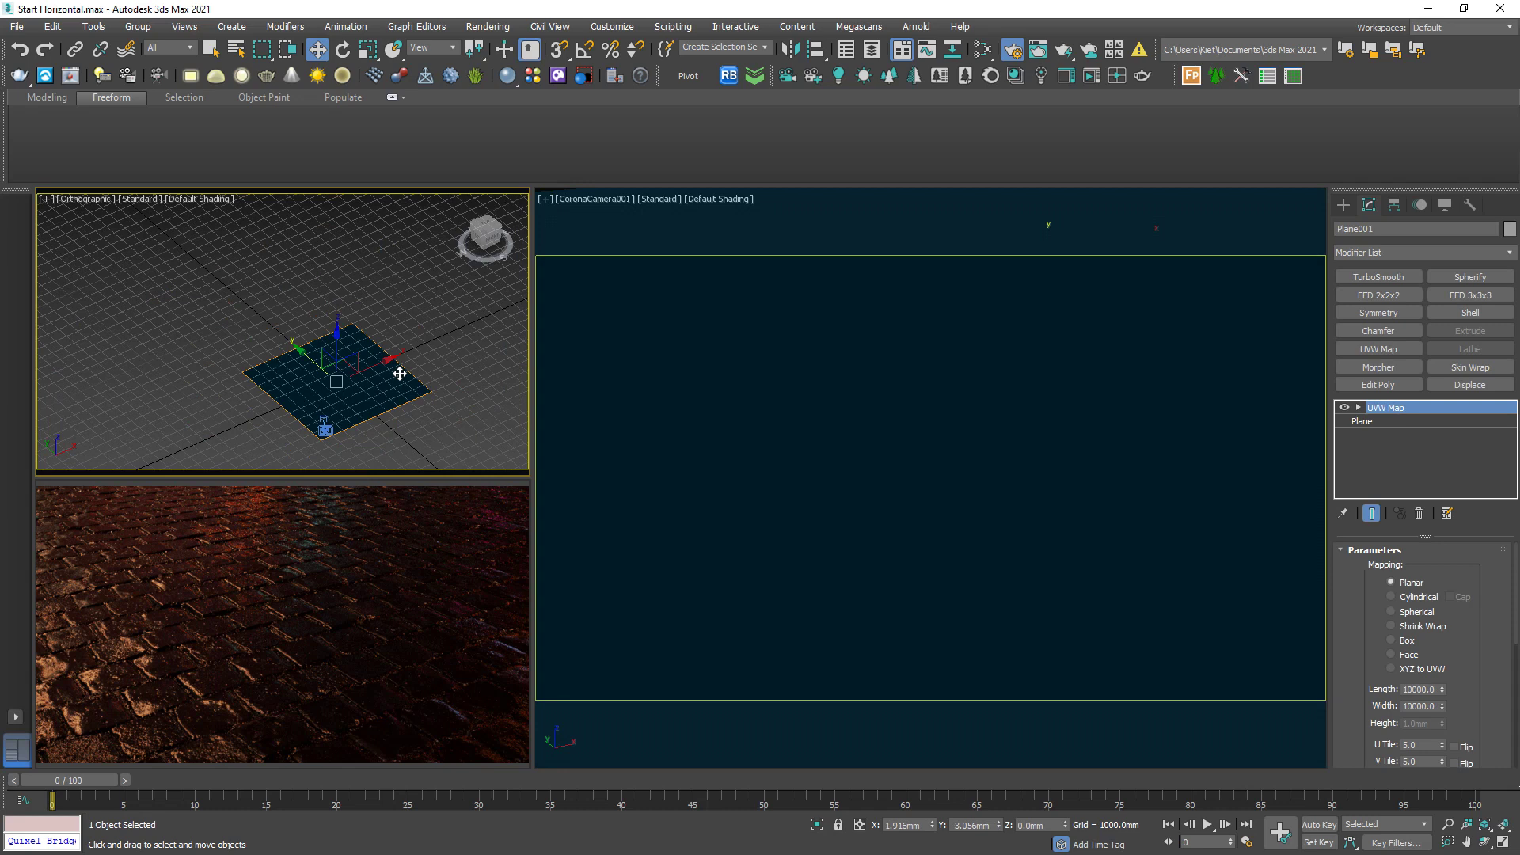
key("ctrl+v")
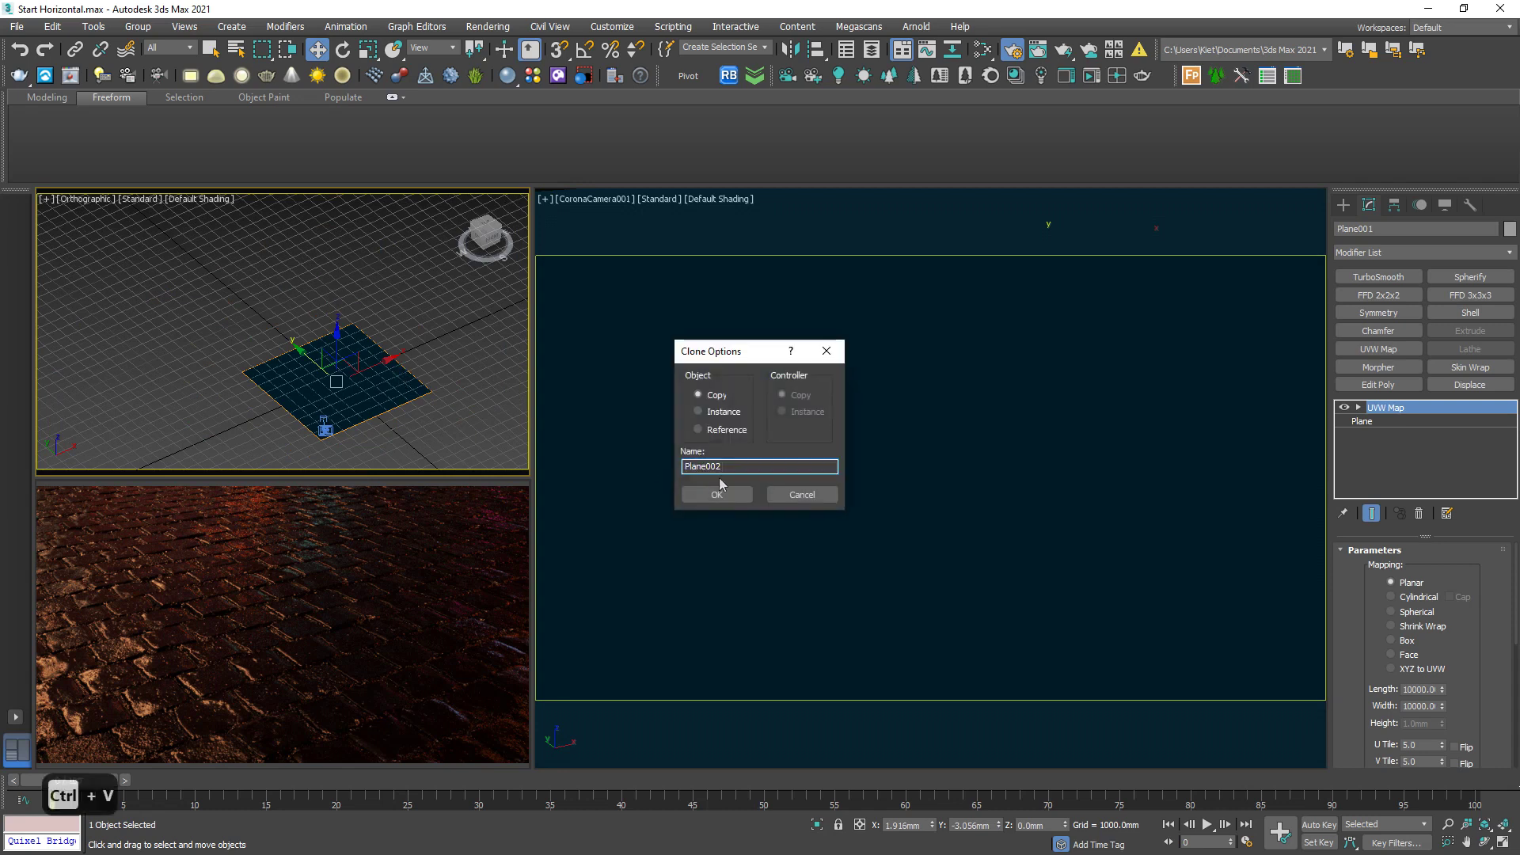
left_click_drag(731, 471, 628, 468)
type("w")
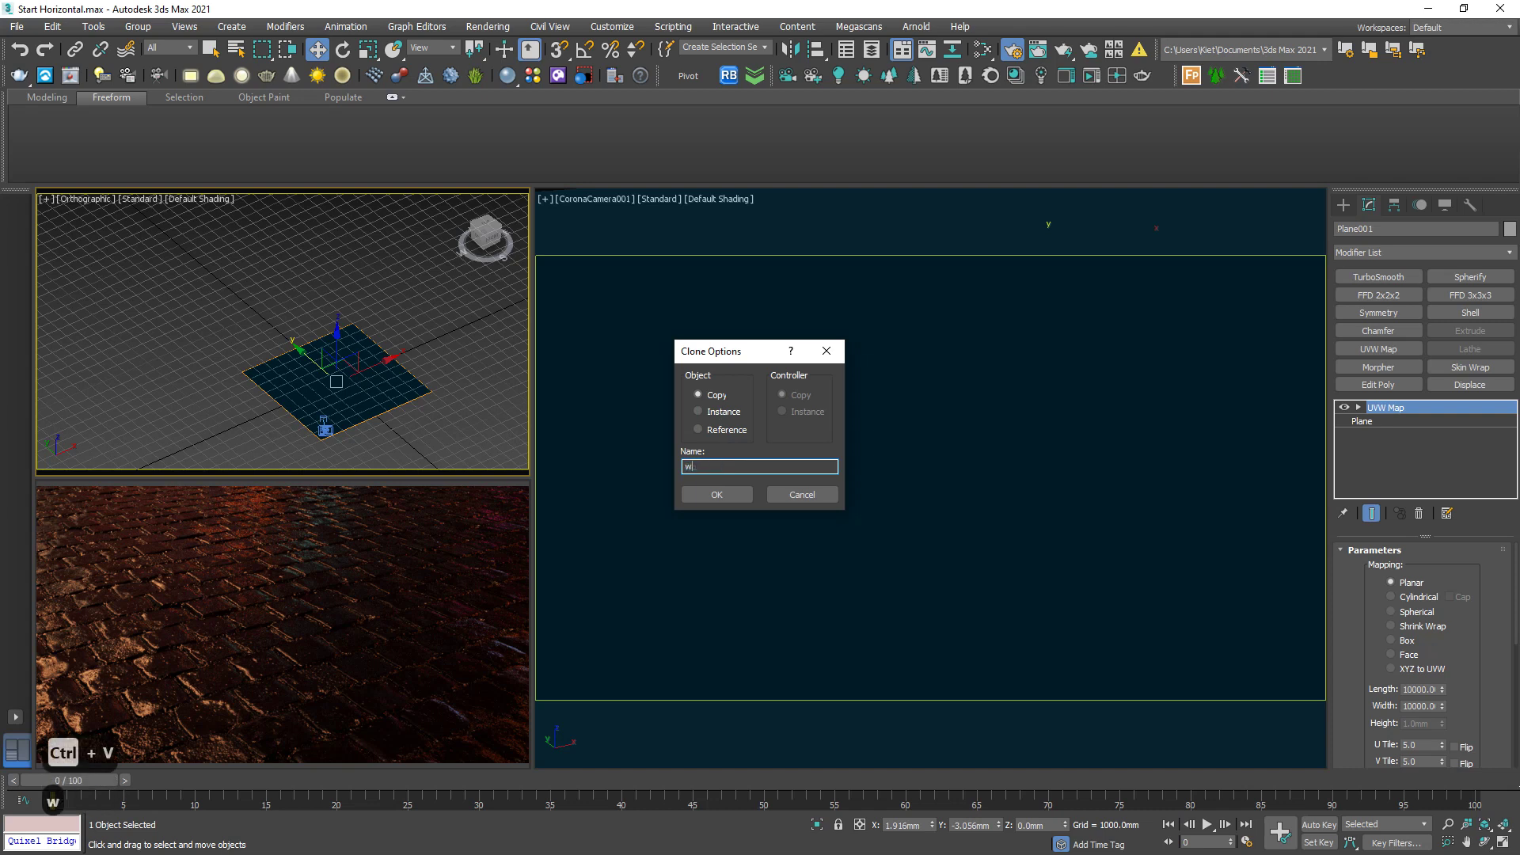
type("ater")
key("Return")
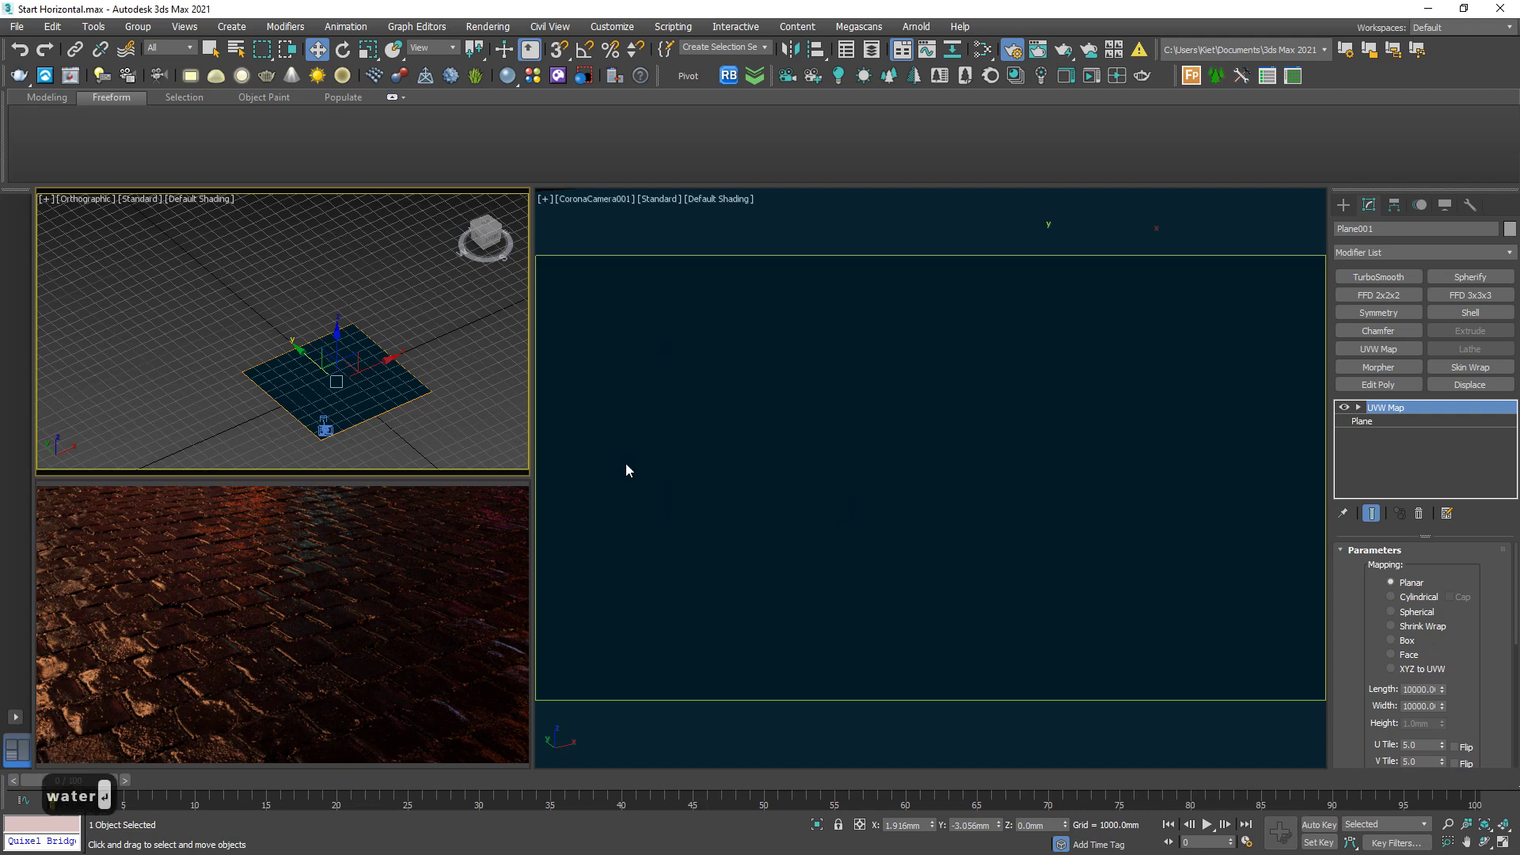
- Create a new CoronaPhysicalMtl in an empty area of the node view and assign it to the water plane
key("m")
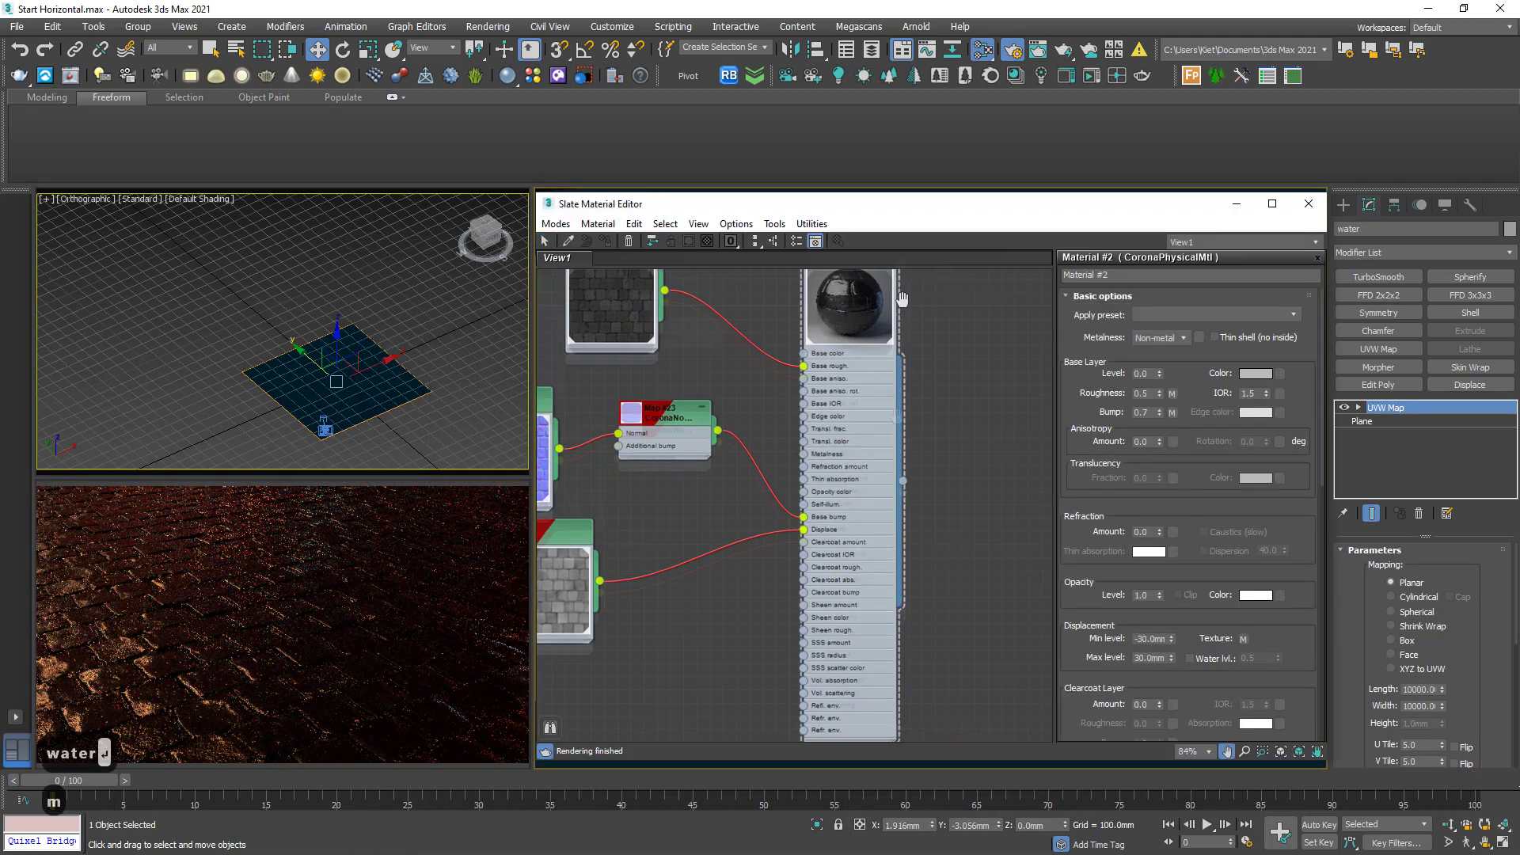
right_click(824, 456)
mouse_move(871, 464)
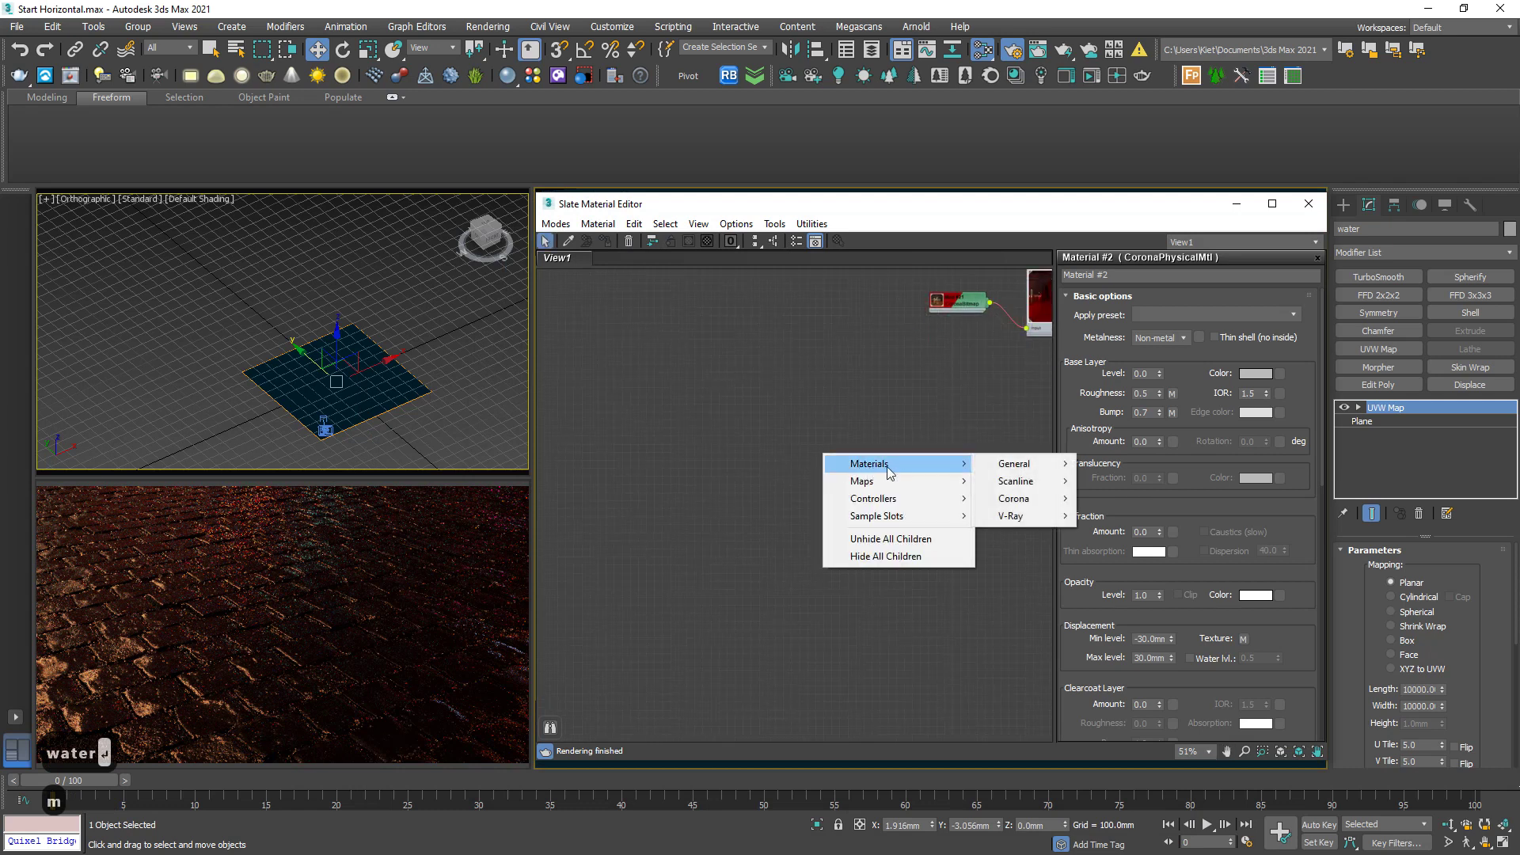
mouse_move(1018, 498)
left_click(1142, 498)
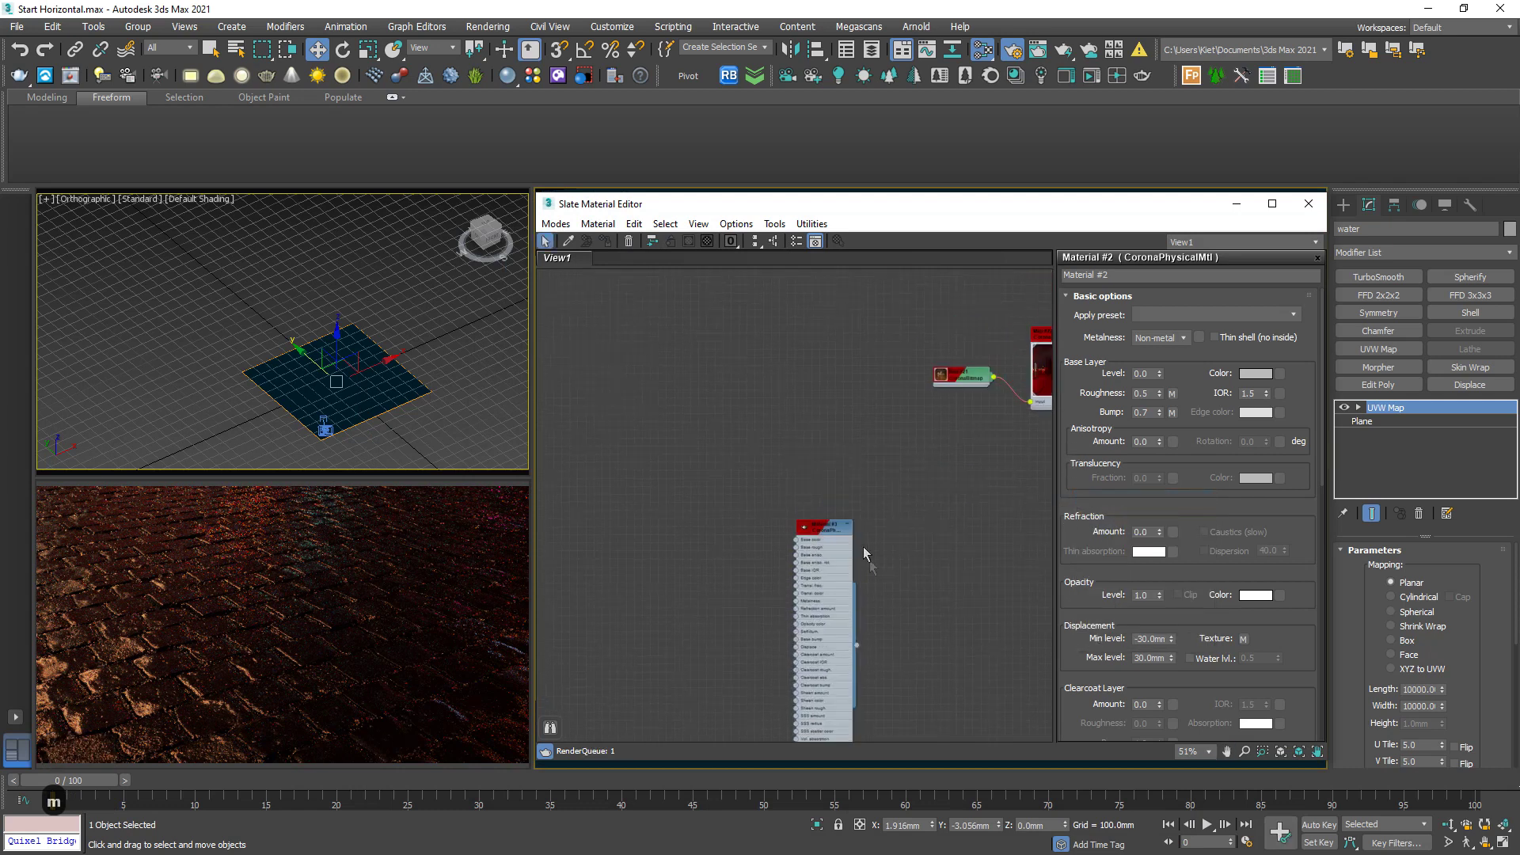
left_click(606, 242)
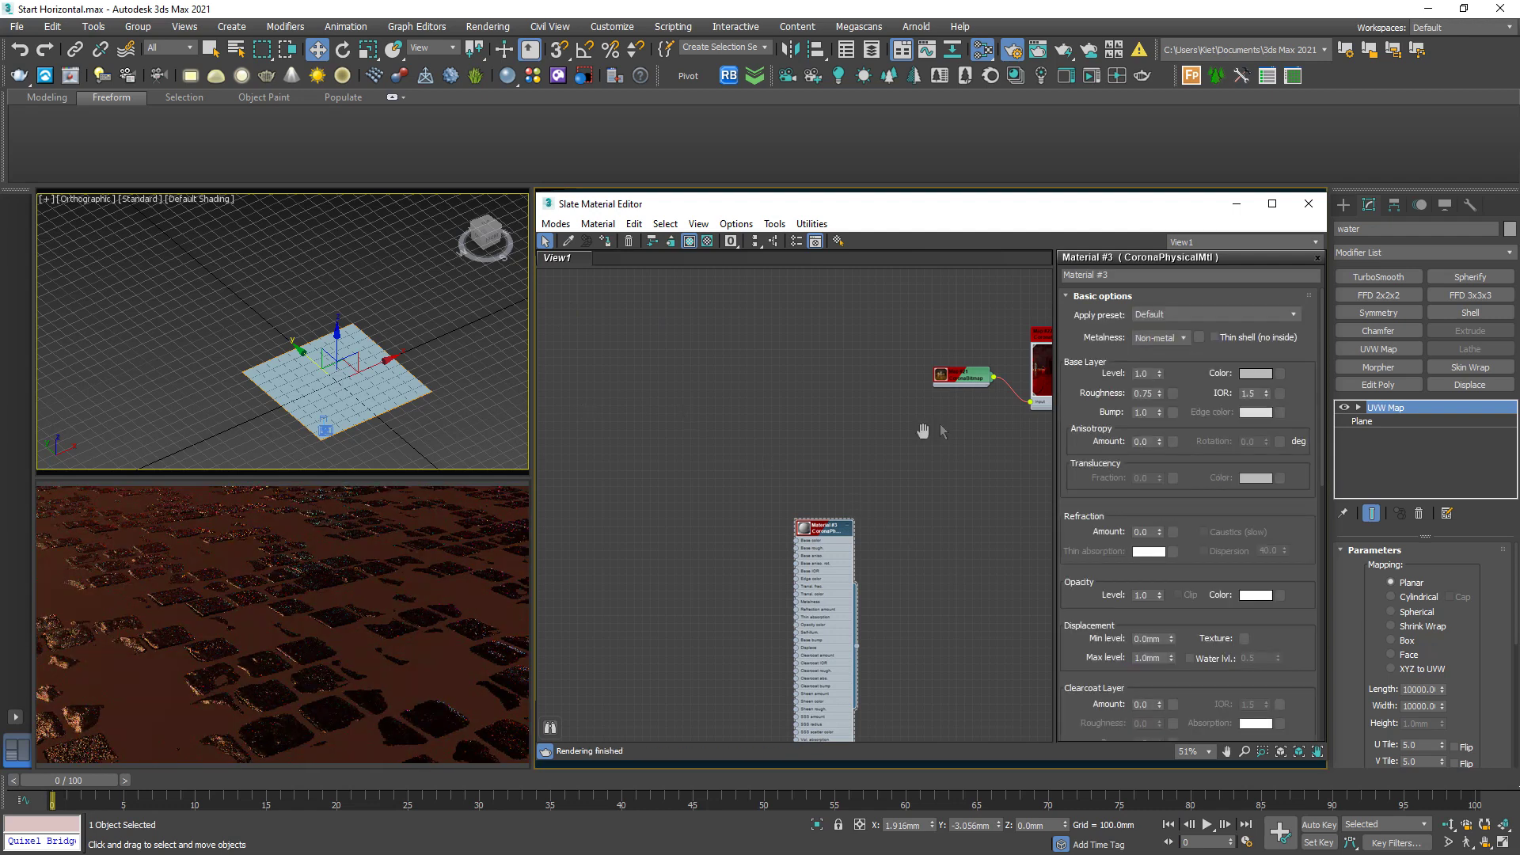
- Set the water material's base layer level to 0
middle_click_drag(923, 432, 825, 462)
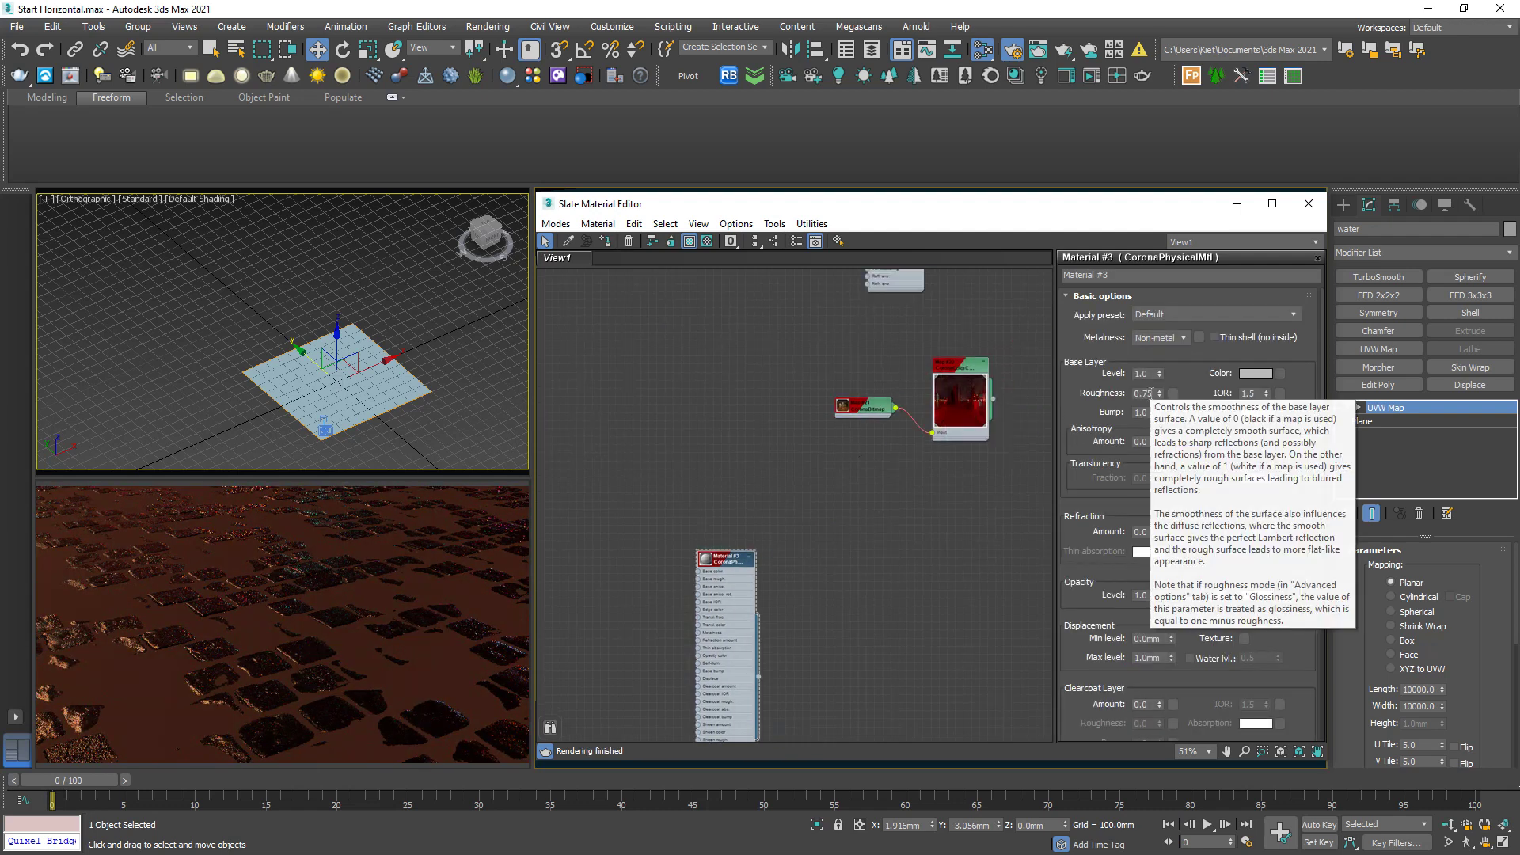
left_click(1159, 376)
left_click(1148, 376)
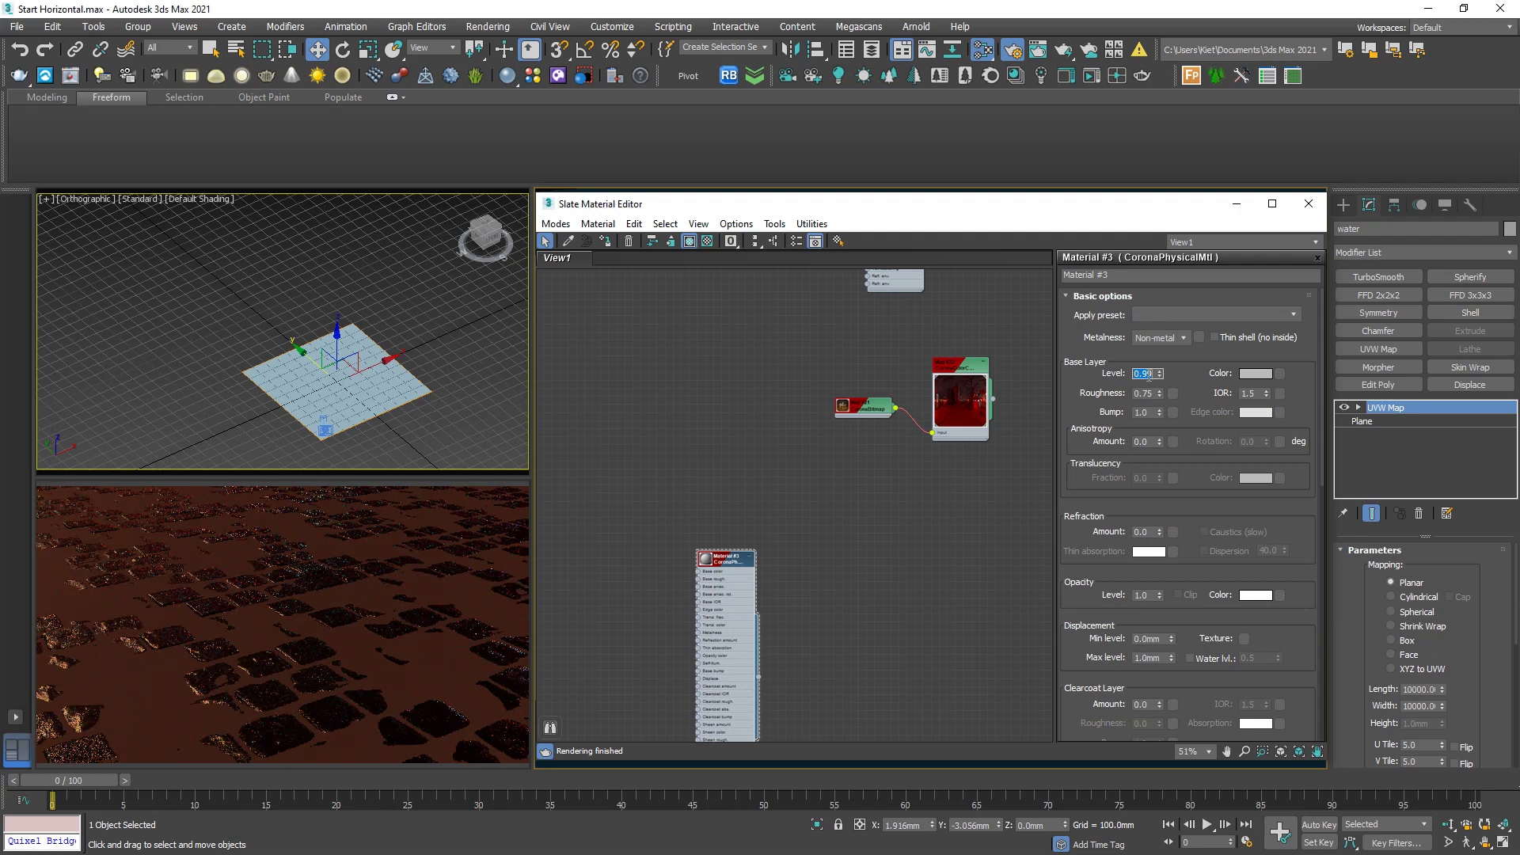
type("0")
key("Return")
- Enlarge the water material's node preview, reposition the node and set the base layer roughness to 0.05
double_click(704, 560)
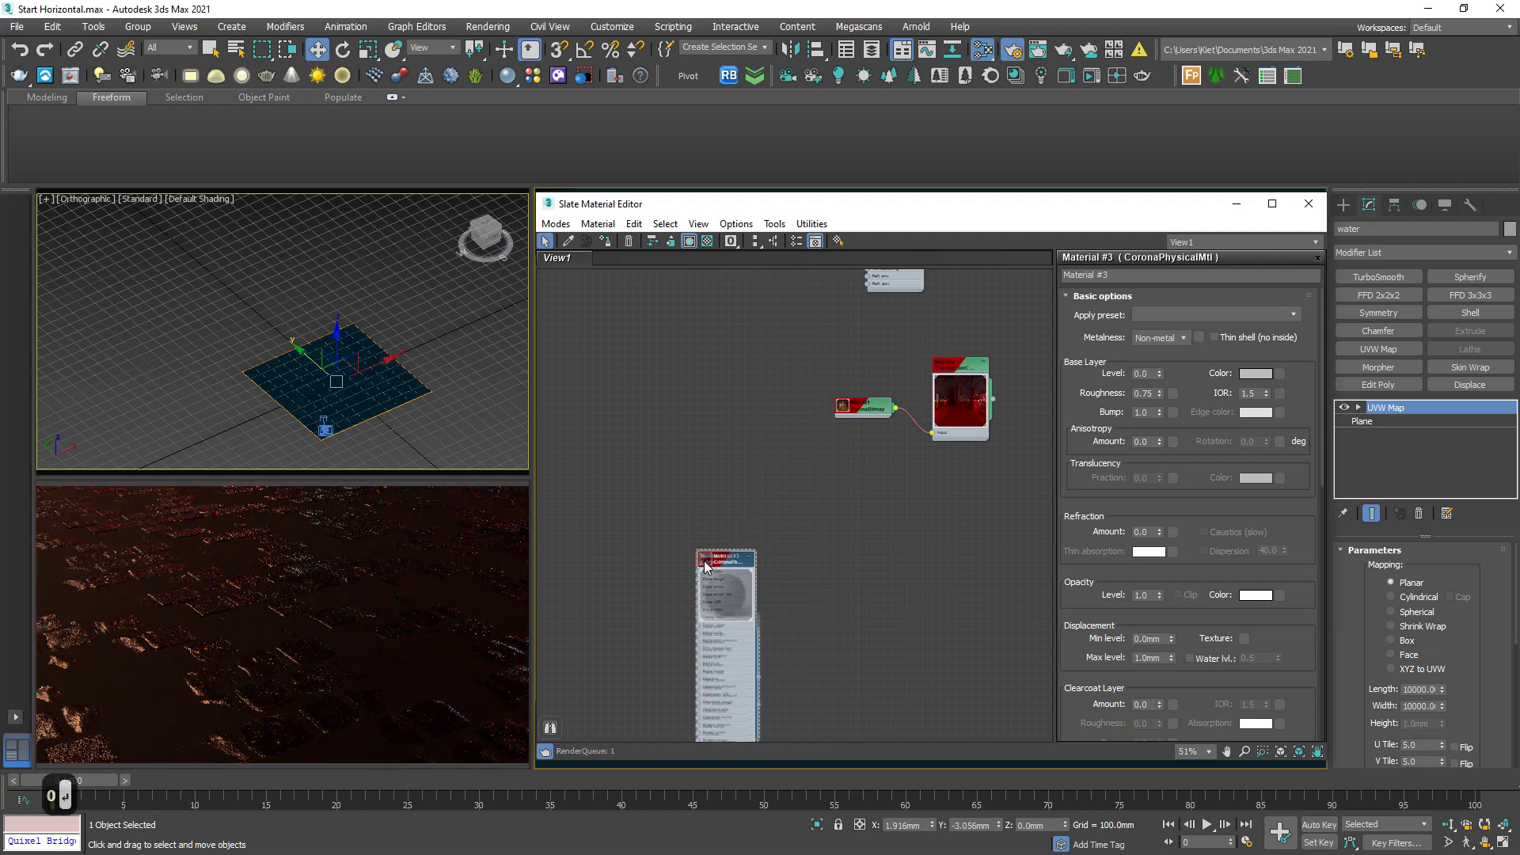
scroll(717, 561, "up", 5)
left_click_drag(721, 560, 816, 418)
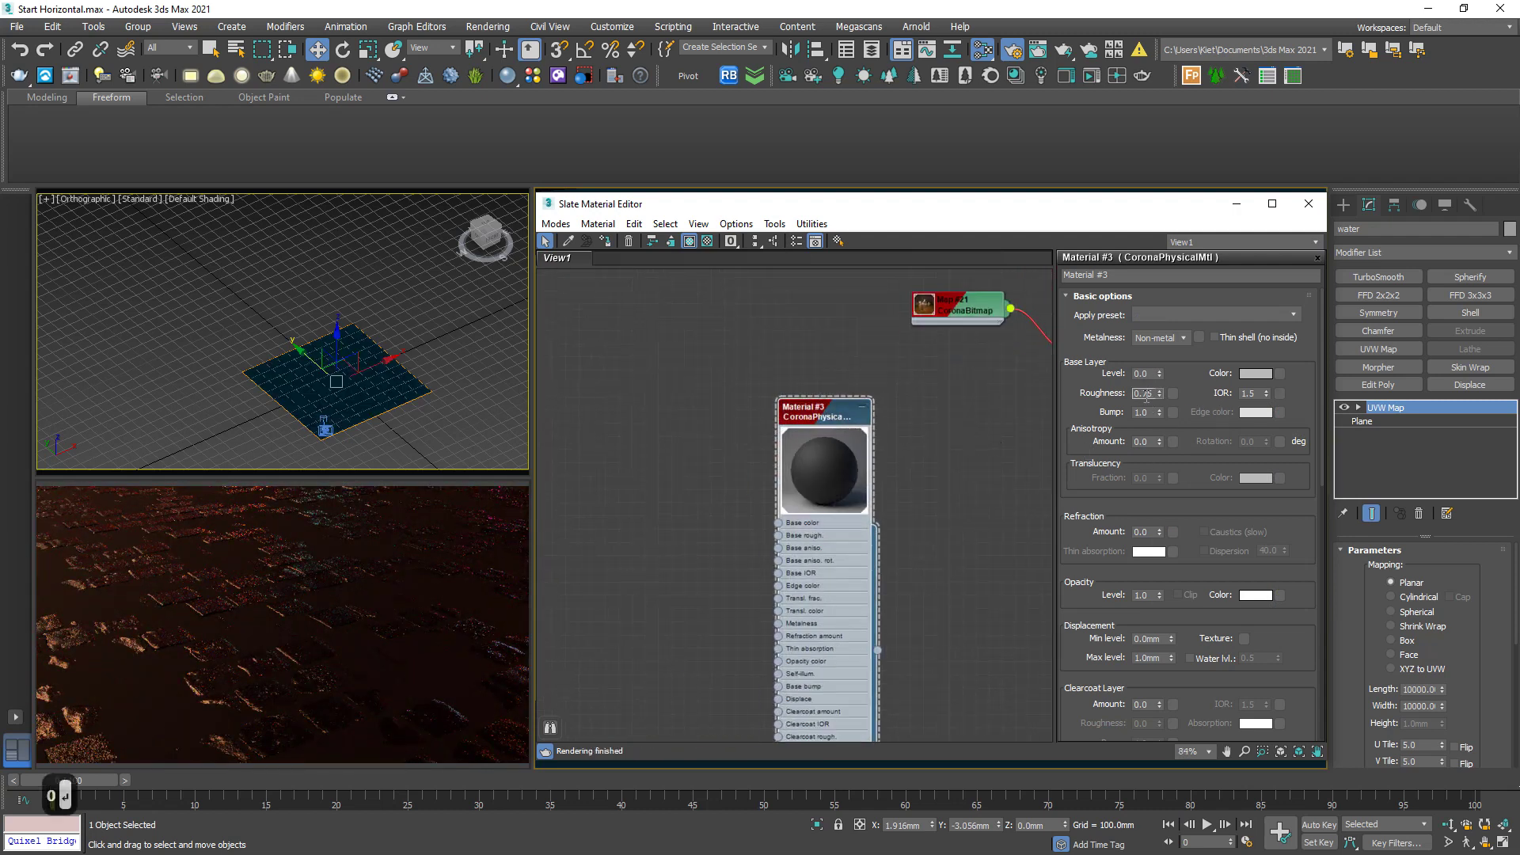
type(".0")
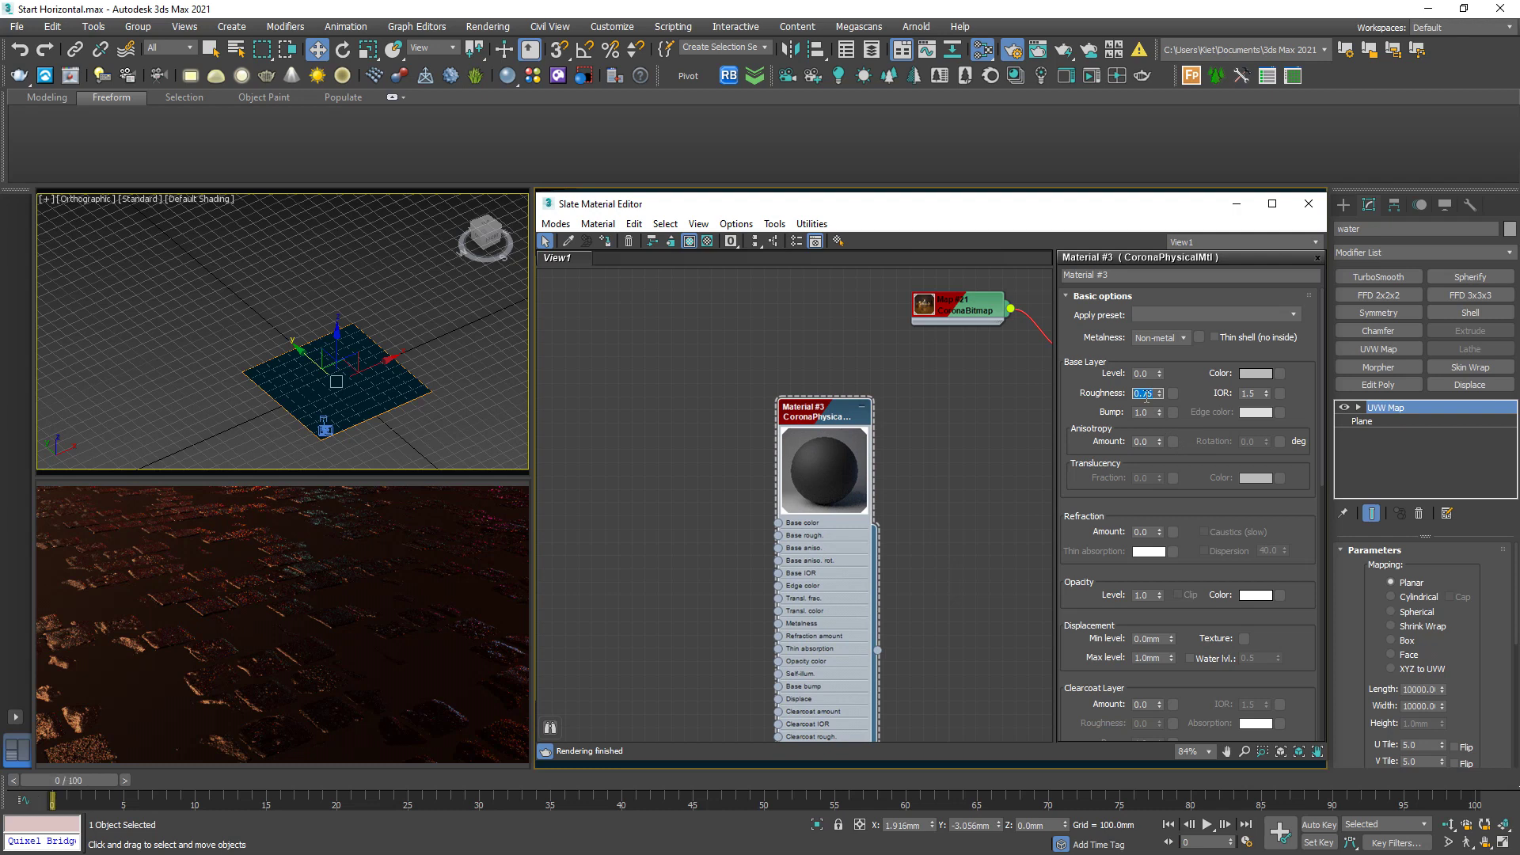
type("5")
key("Return")
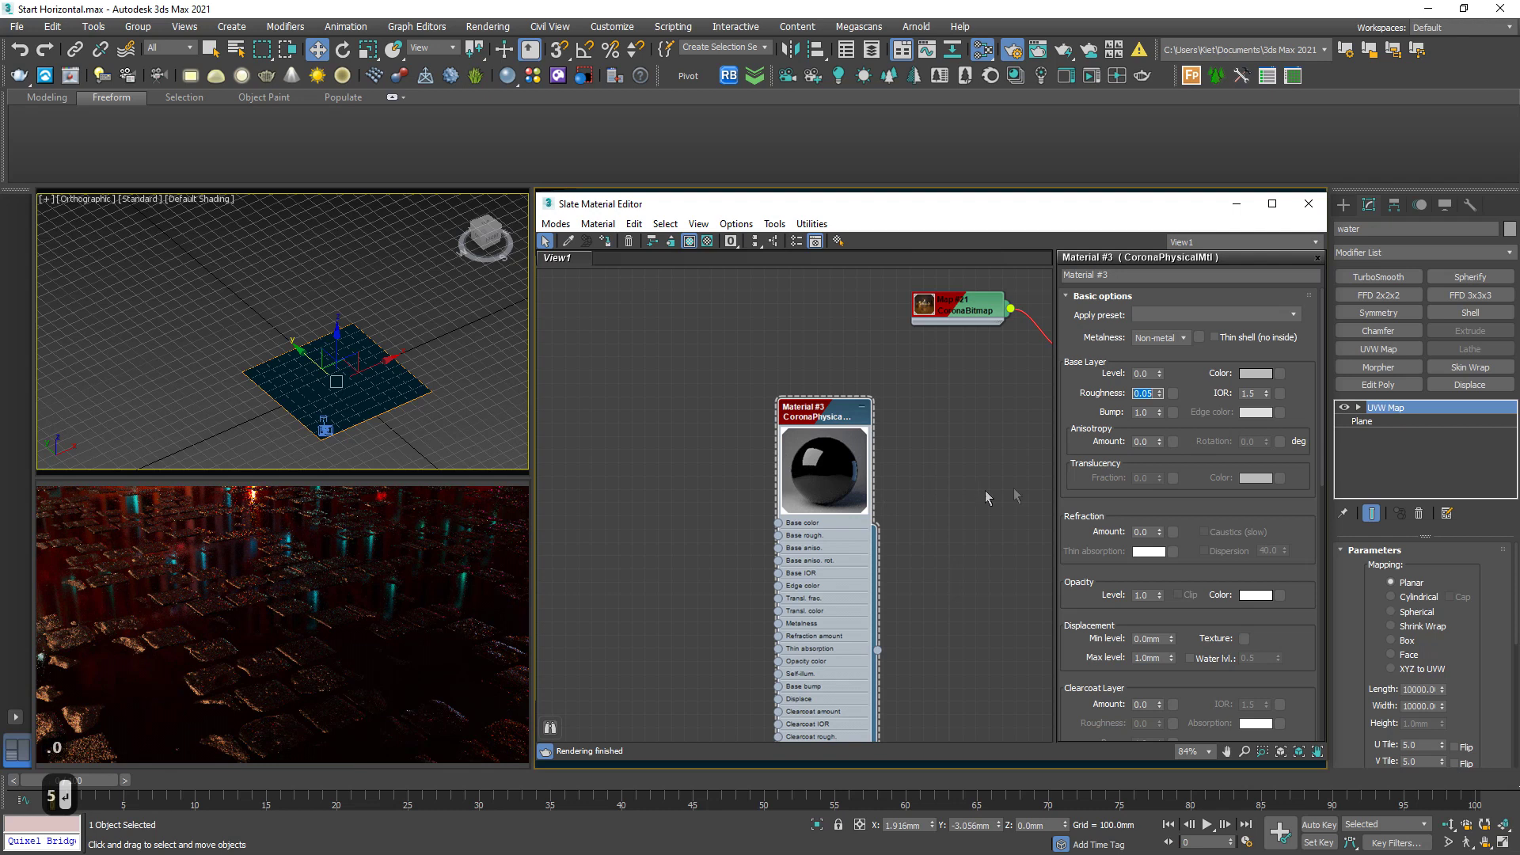
- Set the water material's refraction amount to 1 and enable Thin shell (no inside)
double_click(1146, 531)
type("1")
key("Return")
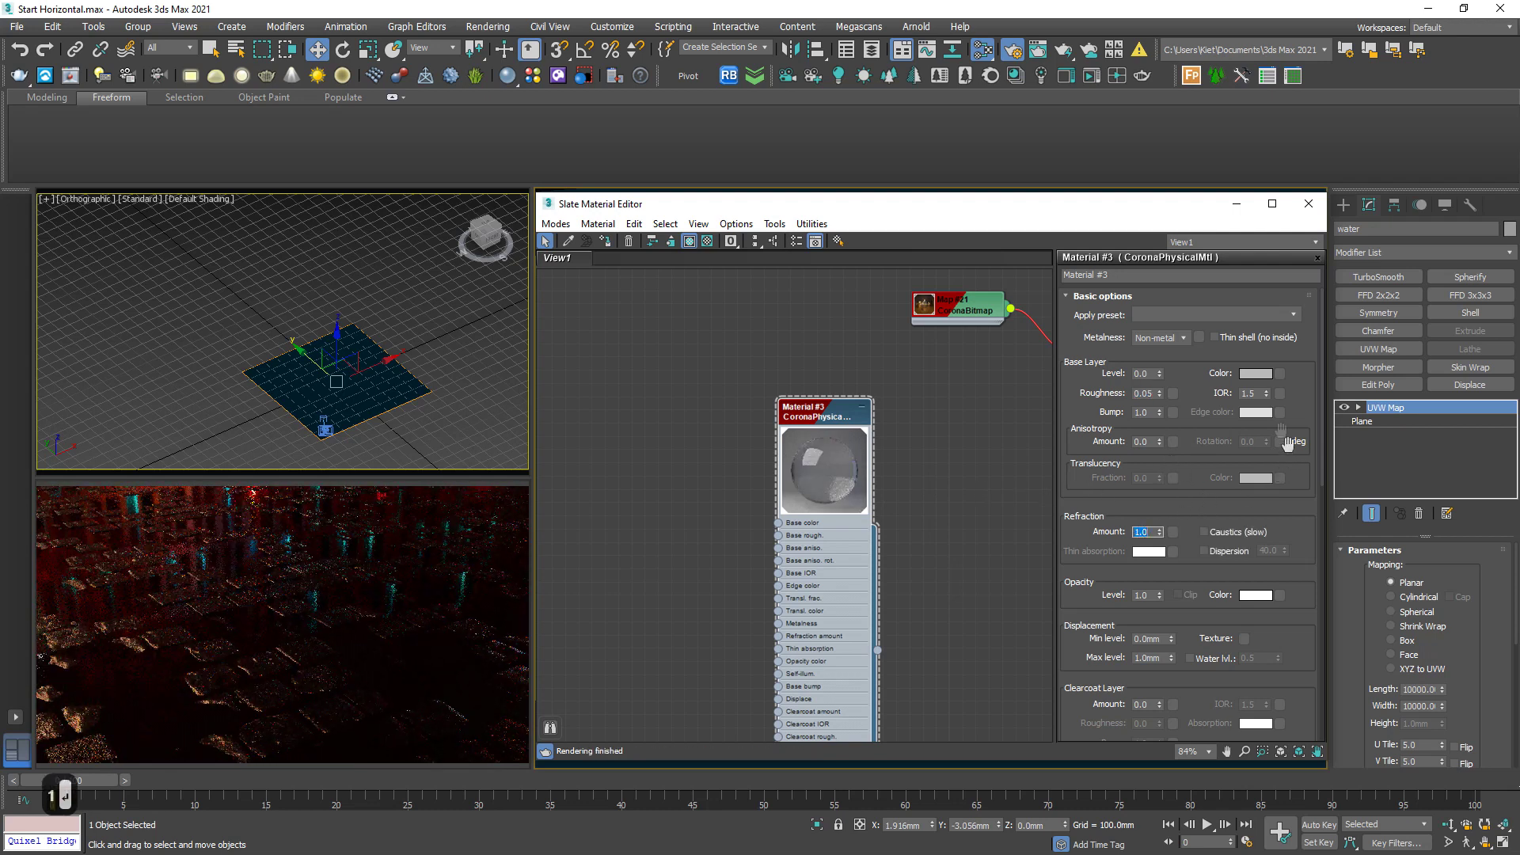
left_click(1230, 338)
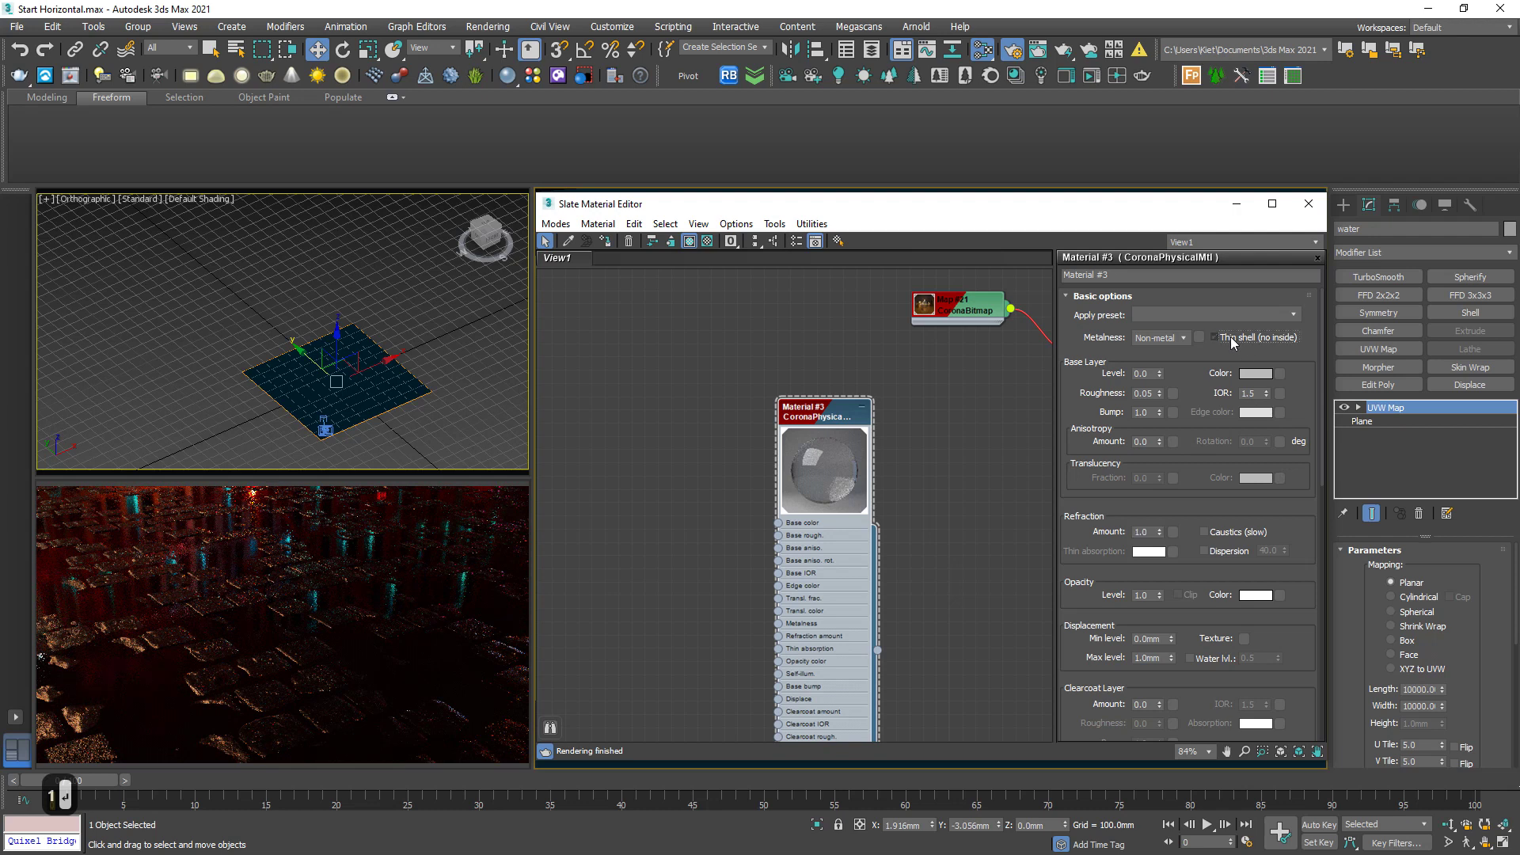
- Reduce the water material's refraction amount, trying 0.3 and settling on 0.7
double_click(1140, 532)
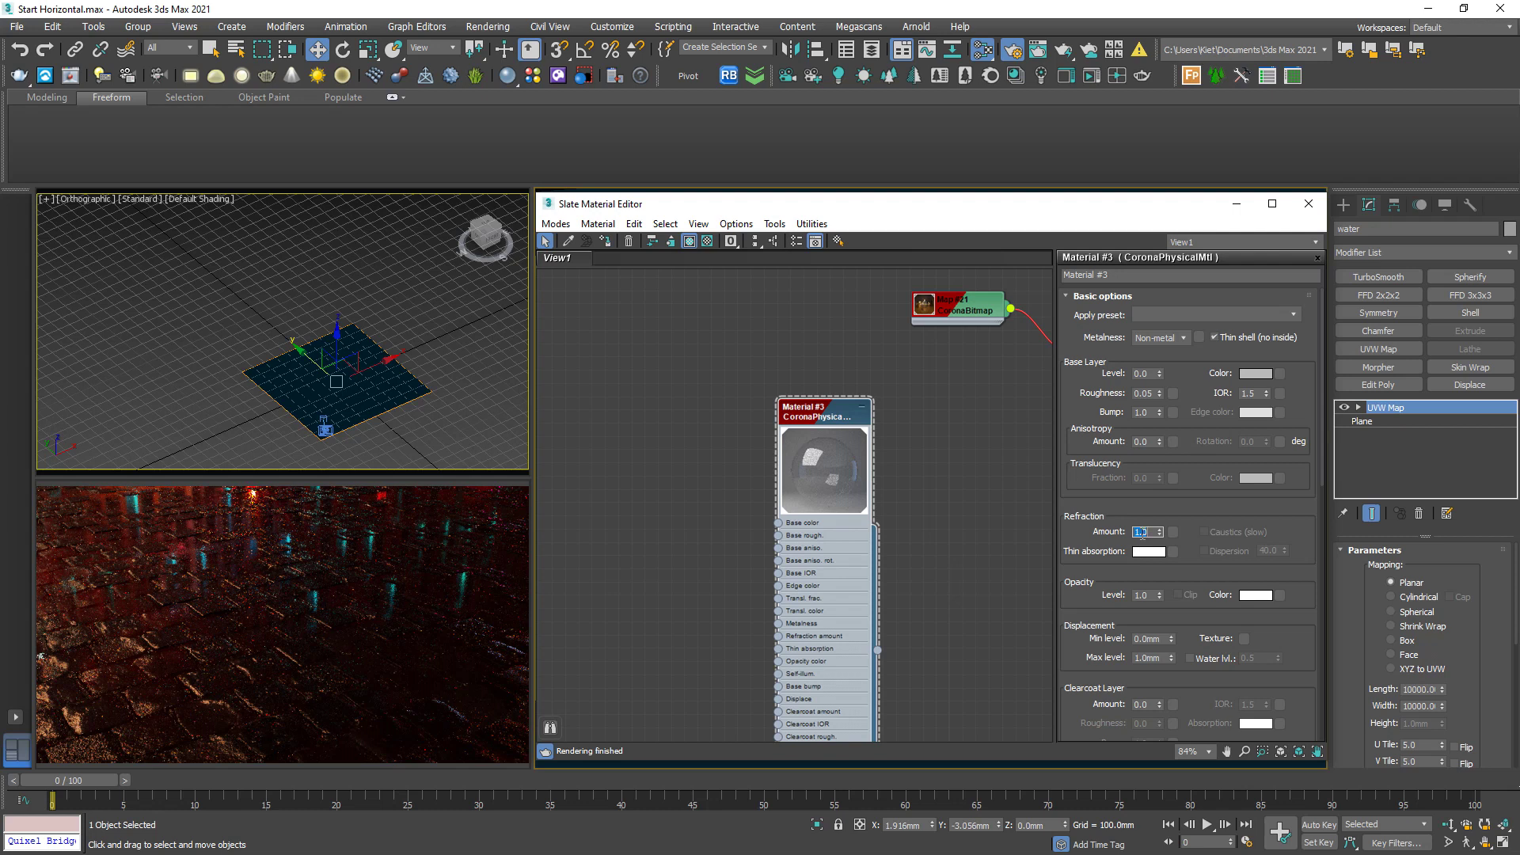
type(".3")
key("Return")
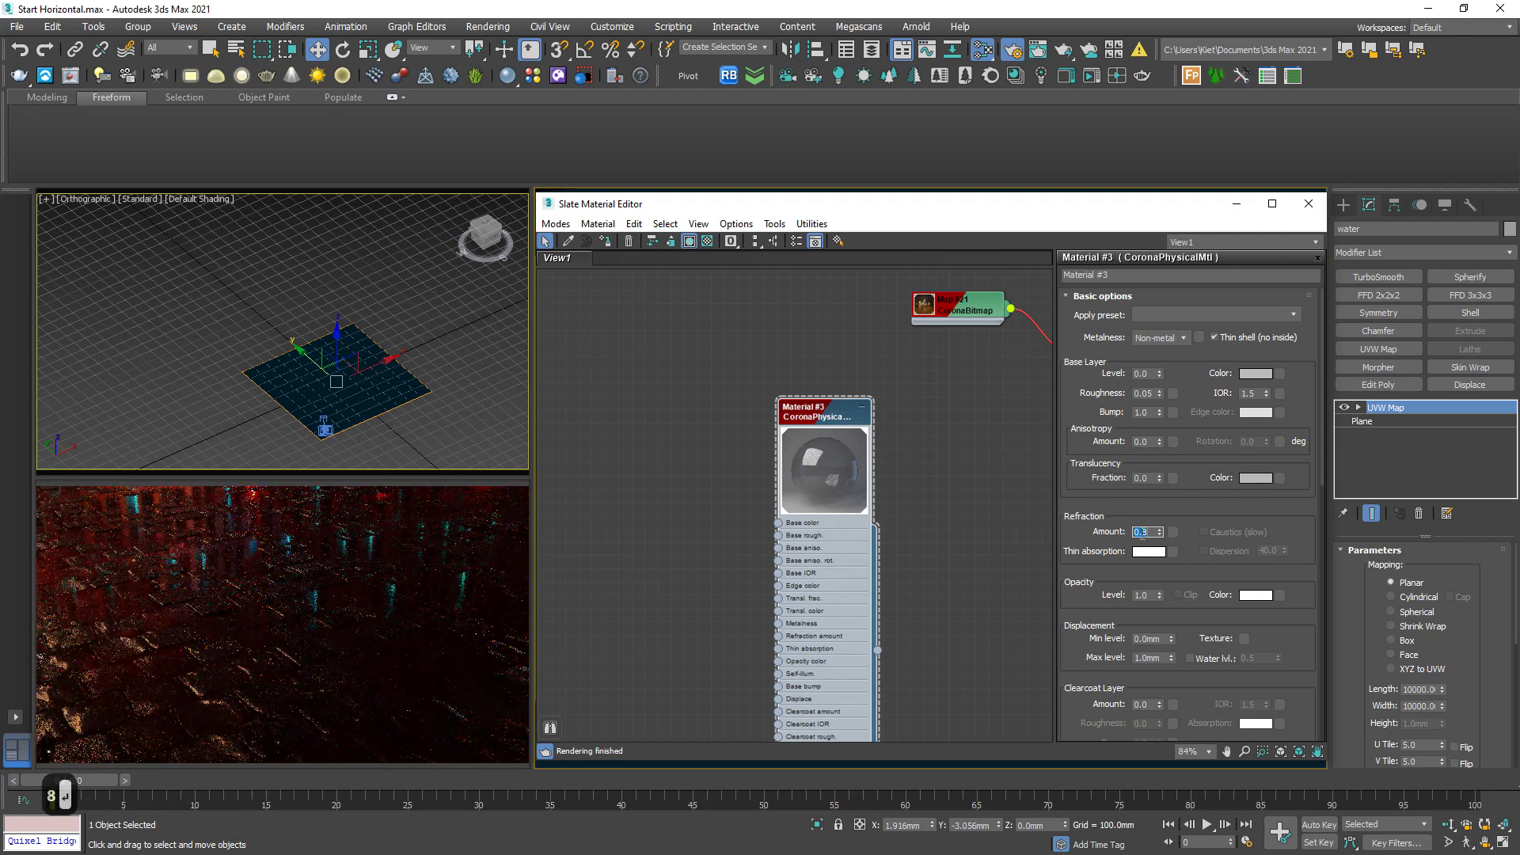
type(".7")
key("Return")
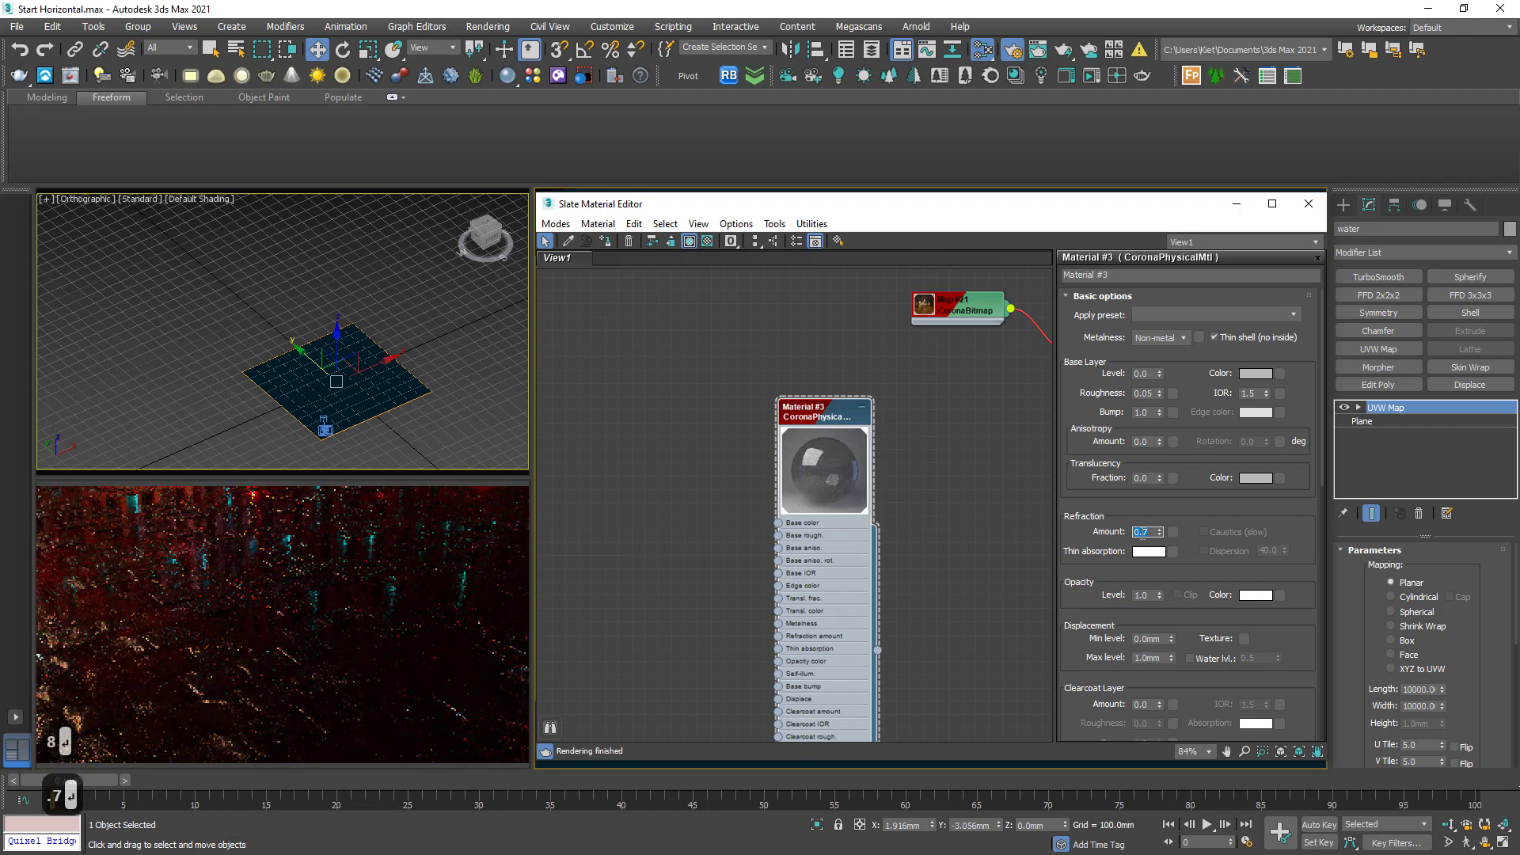
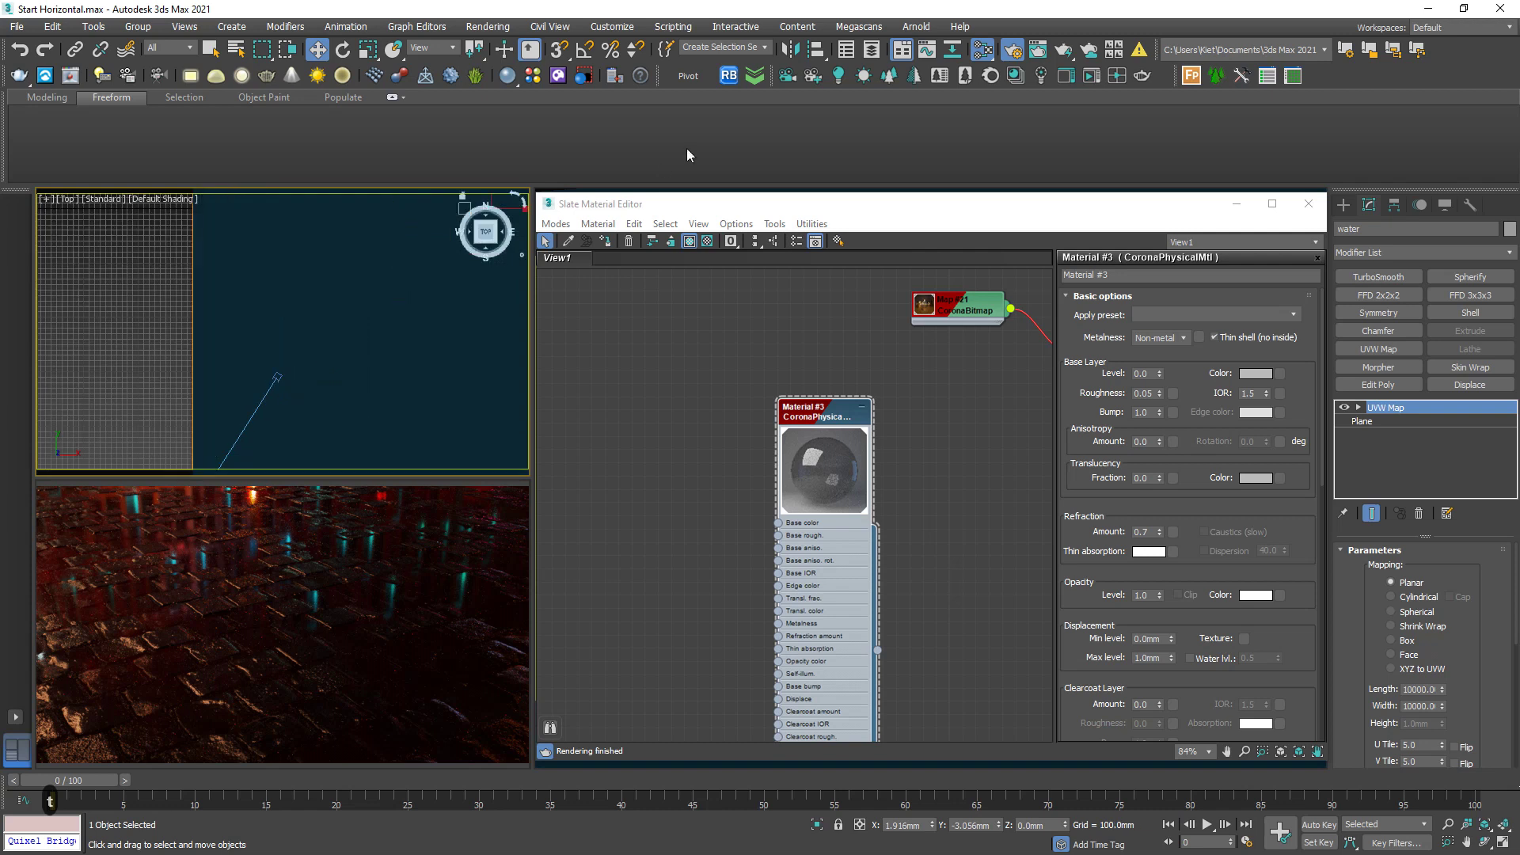
- Create a spherical Corona light with a radius of about 268 mm near the camera in the Top view
left_click(864, 76)
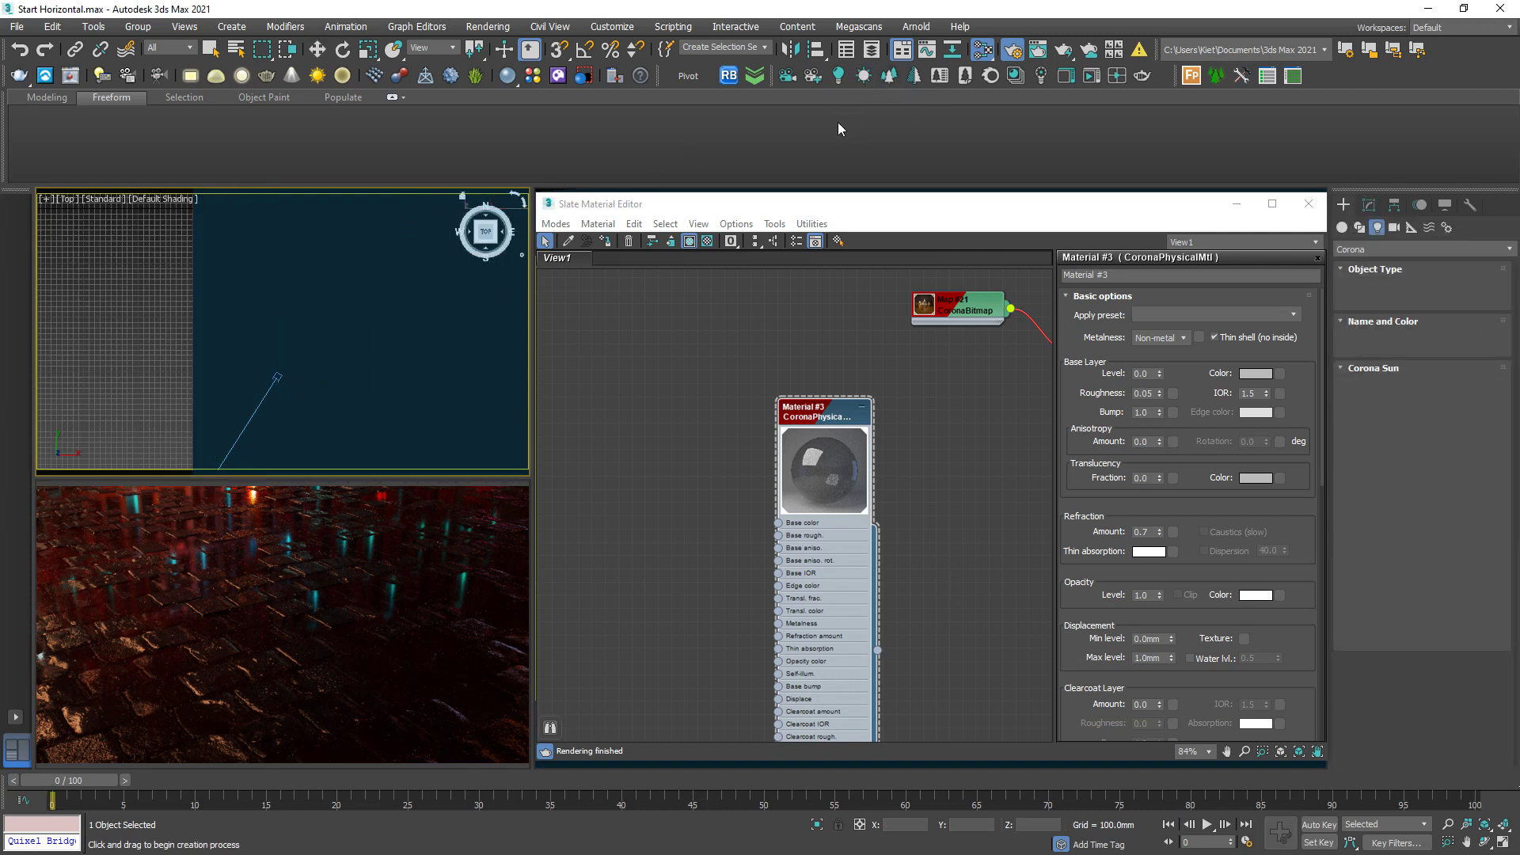
left_click(838, 75)
left_click(221, 361)
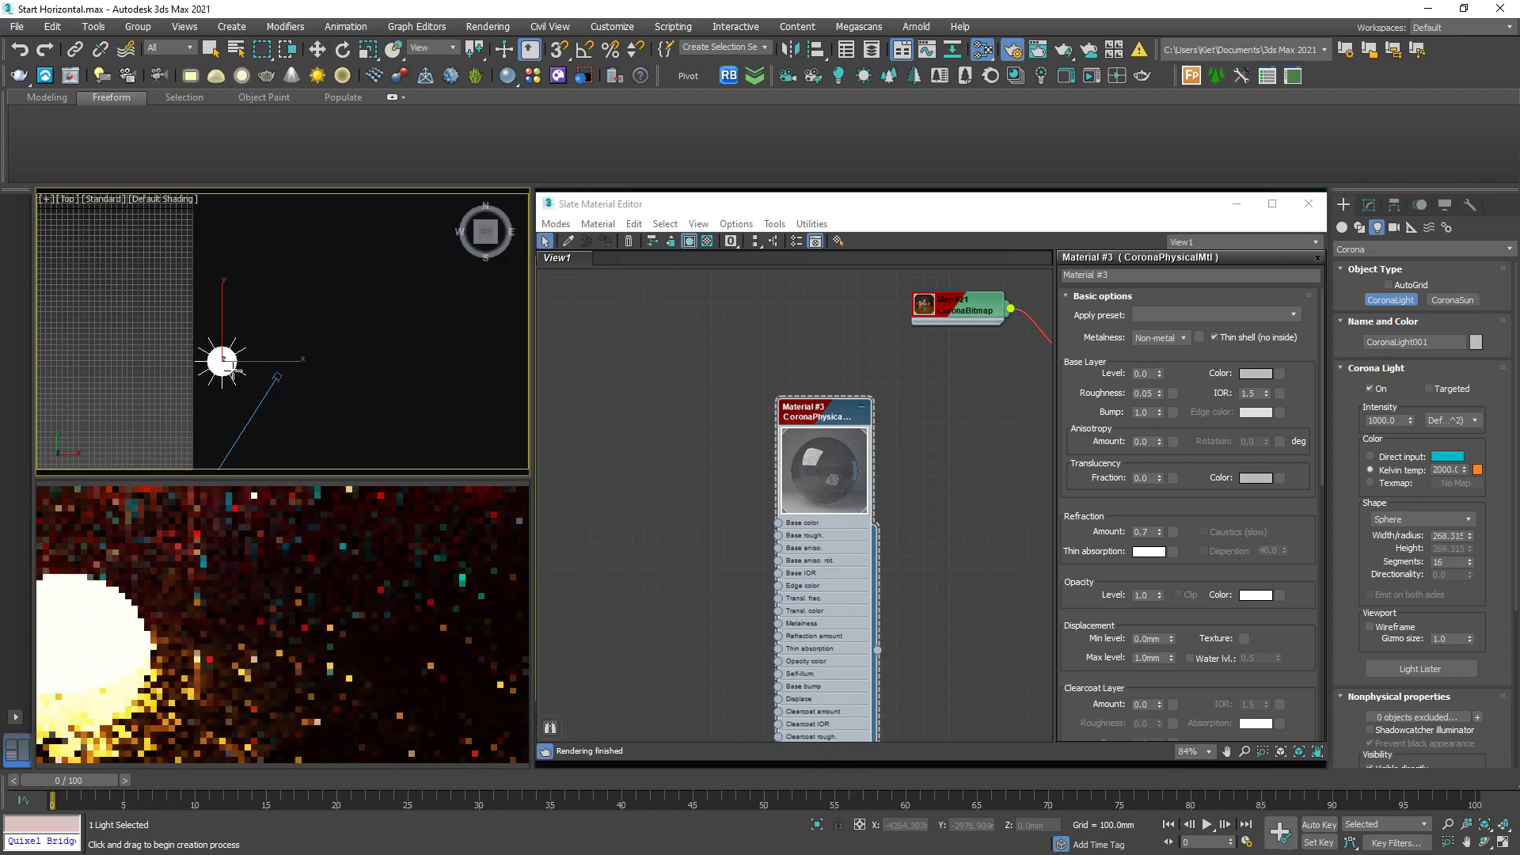
right_click(222, 361)
- Set the spherical Corona light's radius to 50 mm
left_click(1369, 204)
left_click_drag(1480, 596, 1474, 564)
scroll(1464, 633, "down", 2)
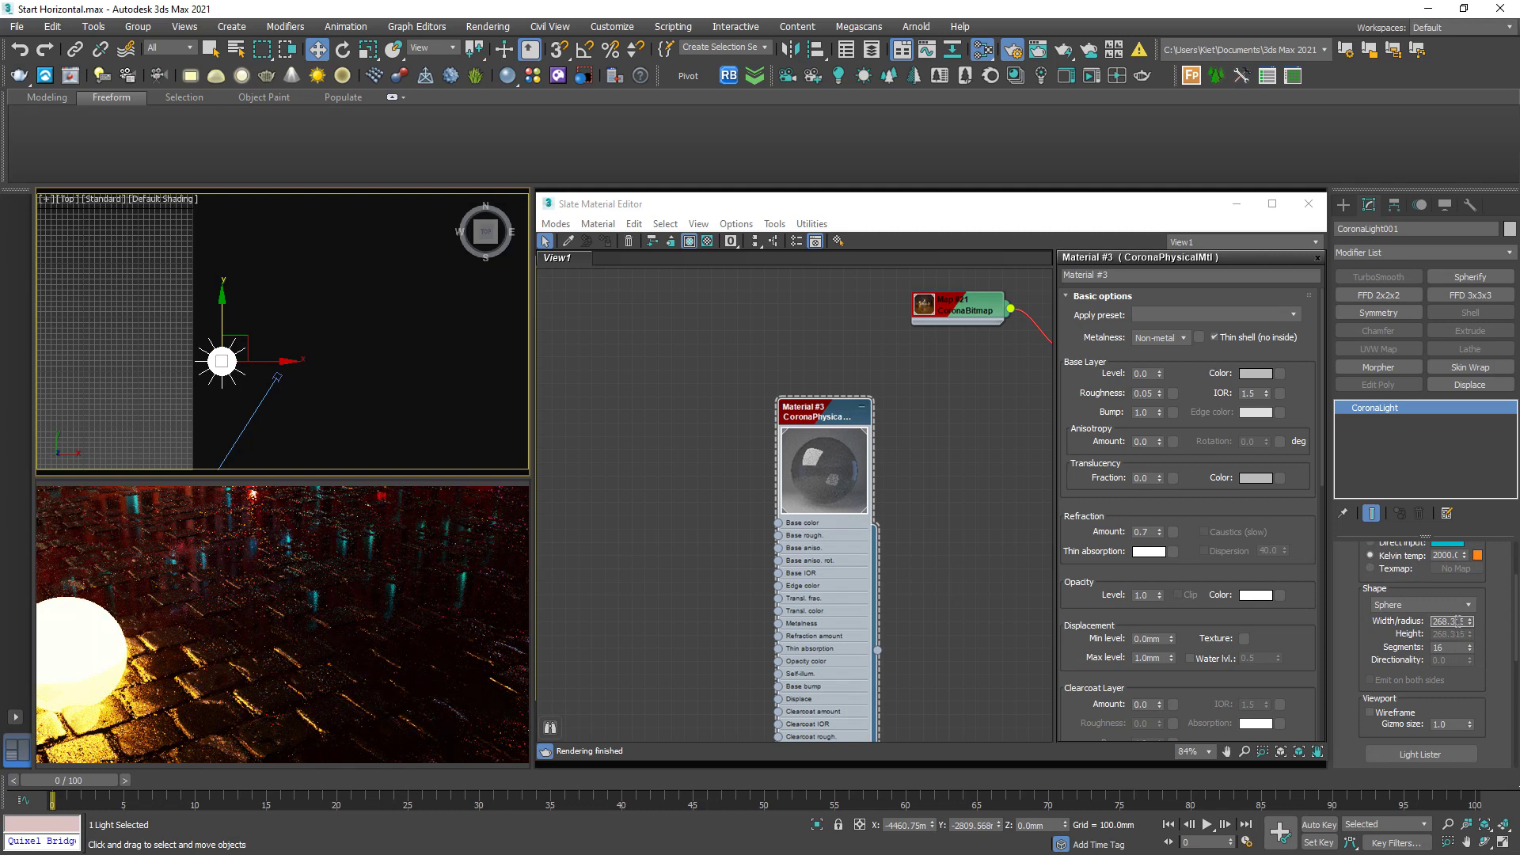
type("50")
key("Return")
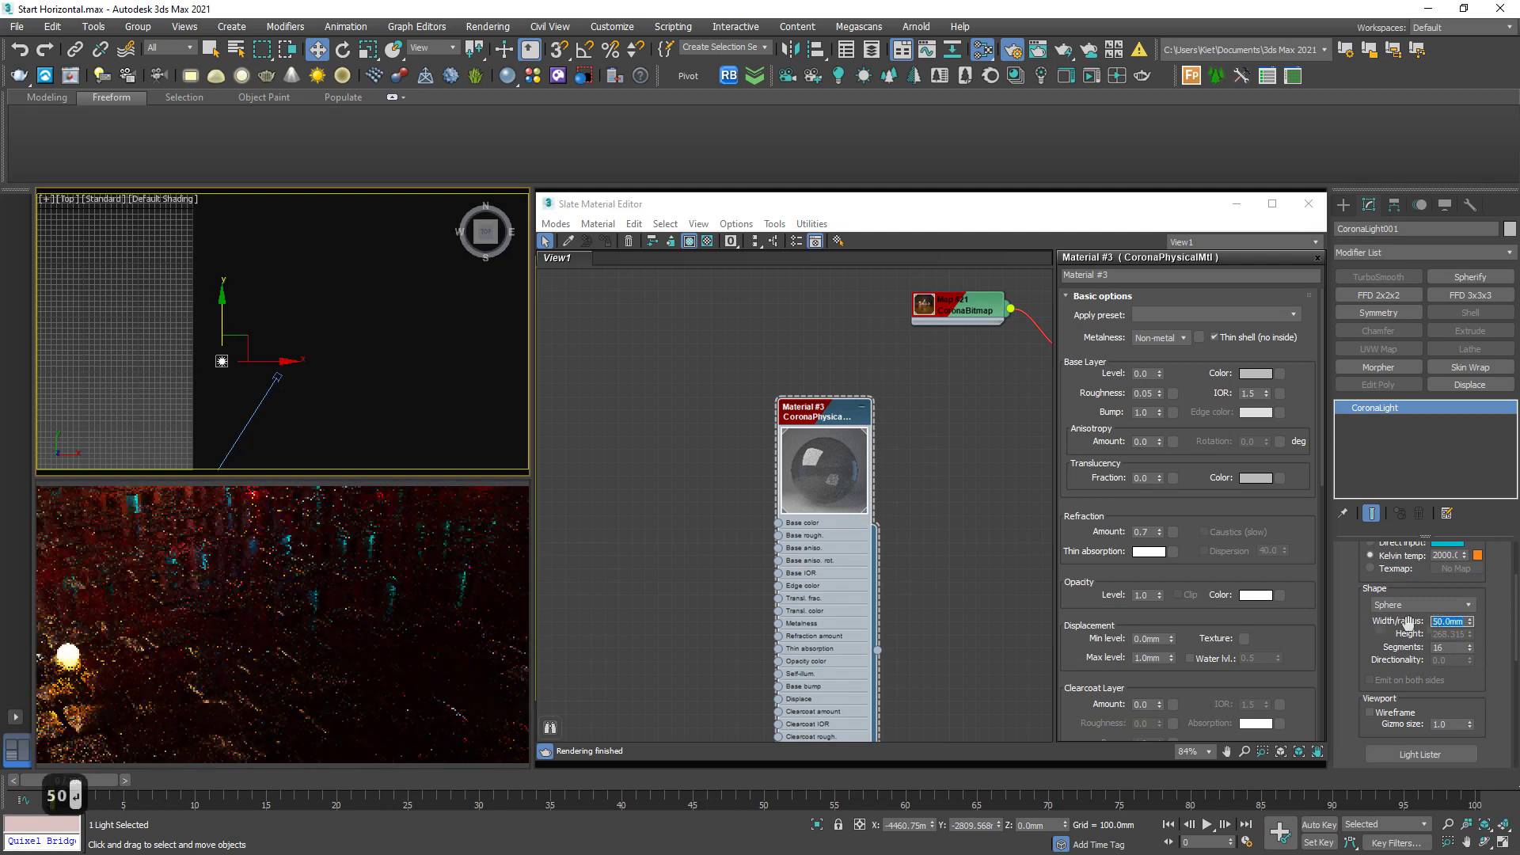
key("f")
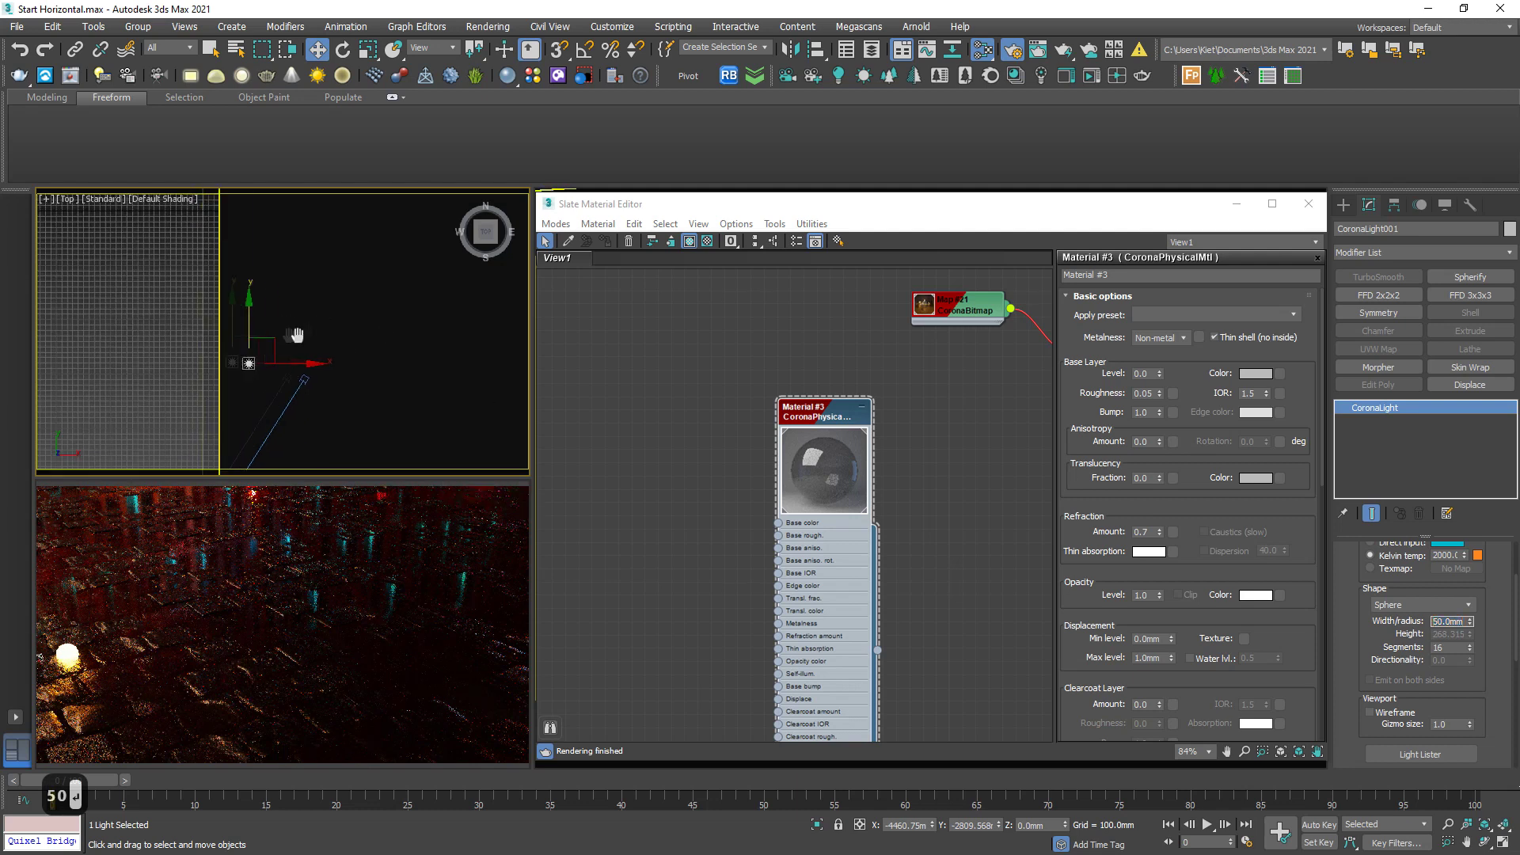
- Position the spherical light near the camera using the Front and Top views, about 1166 mm above the ground
scroll(309, 331, "down", 5)
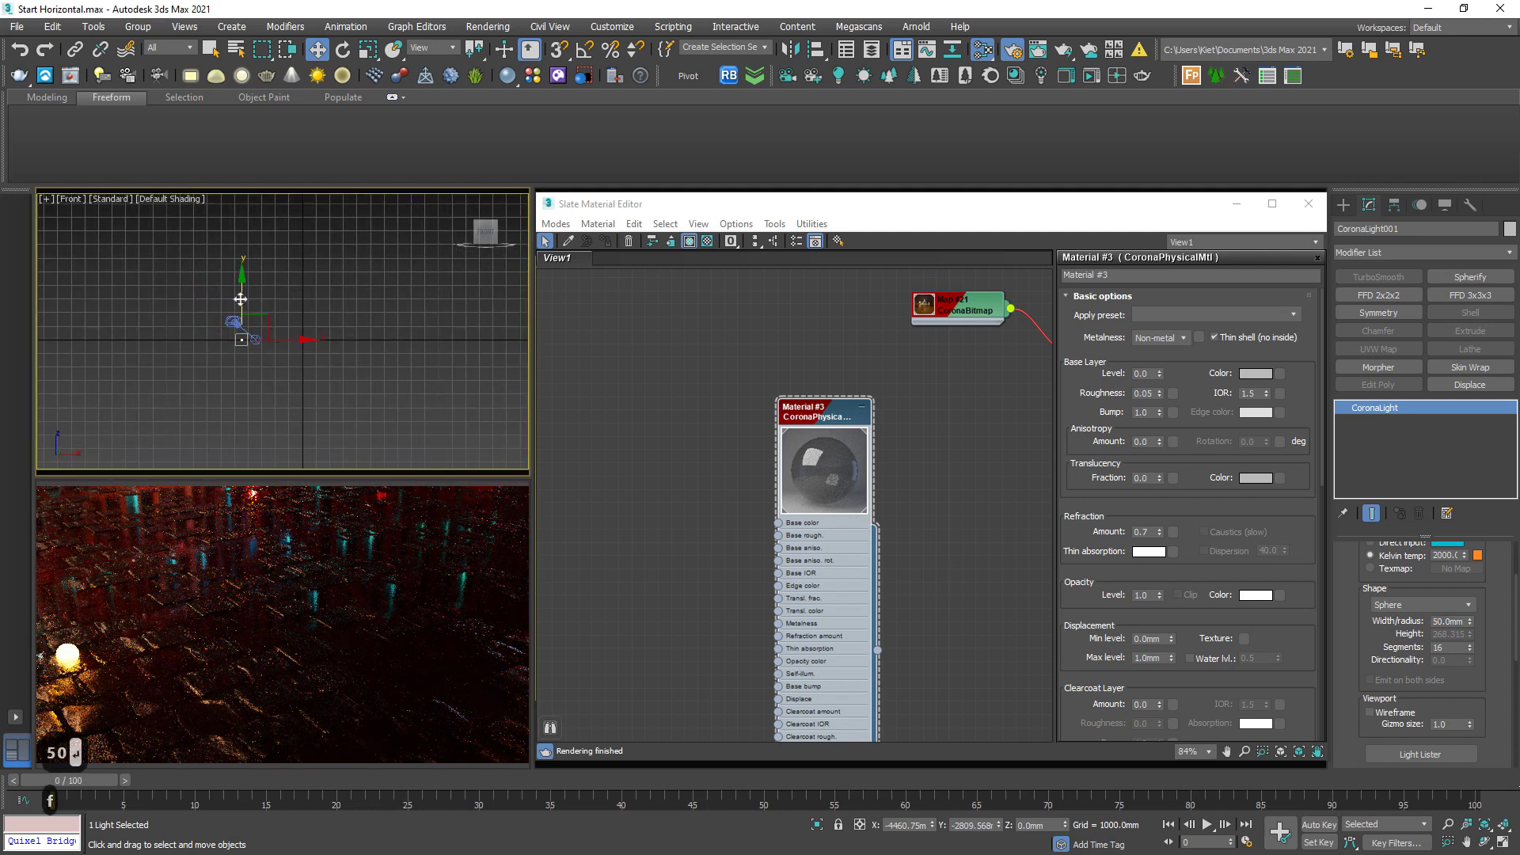
scroll(240, 317, "up", 5)
left_click_drag(244, 339, 243, 266)
middle_click_drag(266, 325, 273, 328)
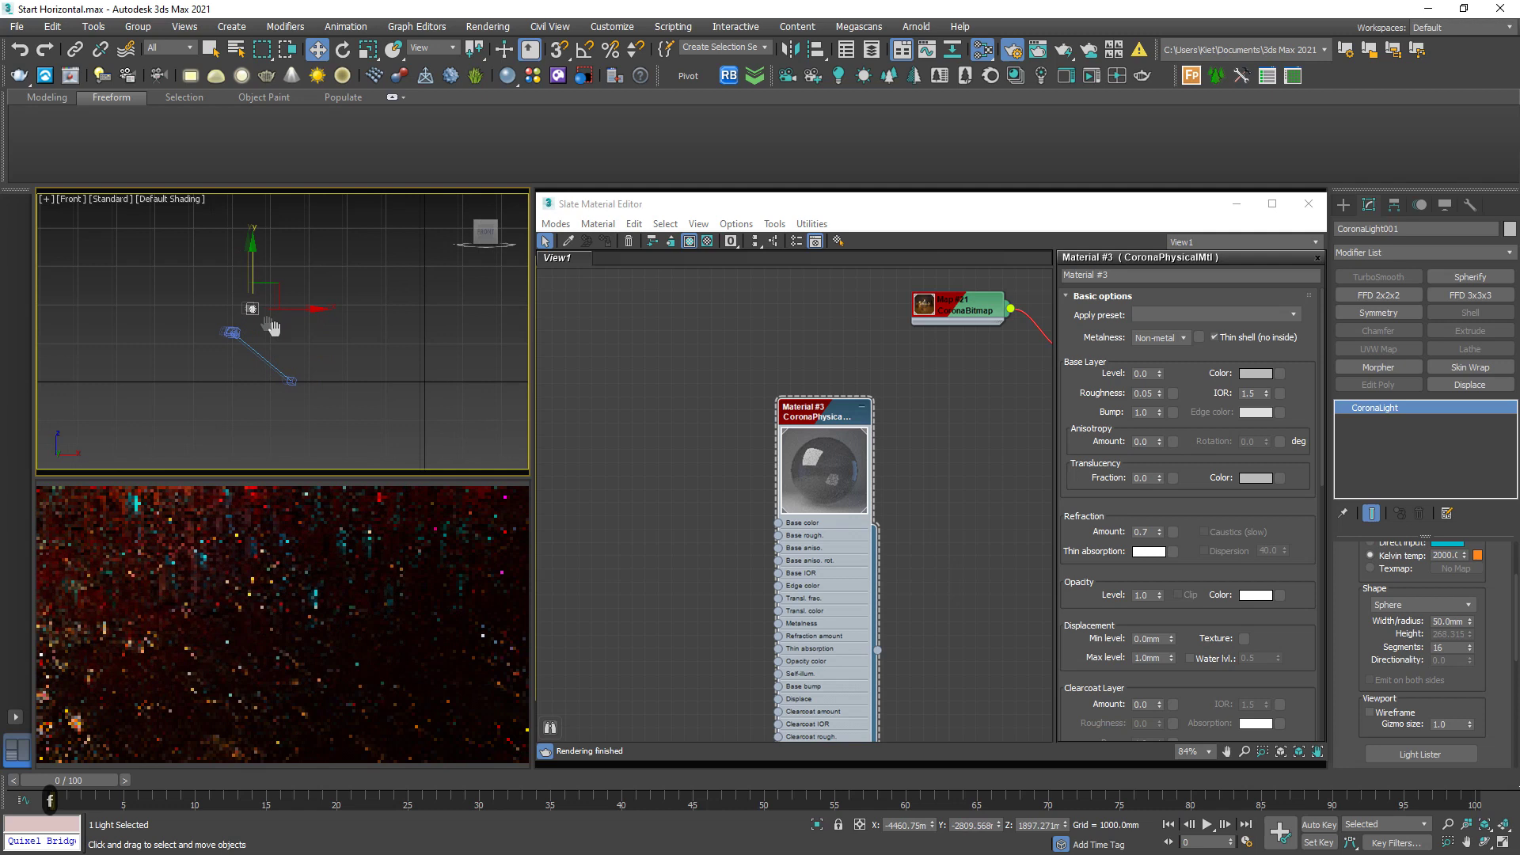
scroll(271, 327, "up", 4)
left_click_drag(287, 283, 314, 345)
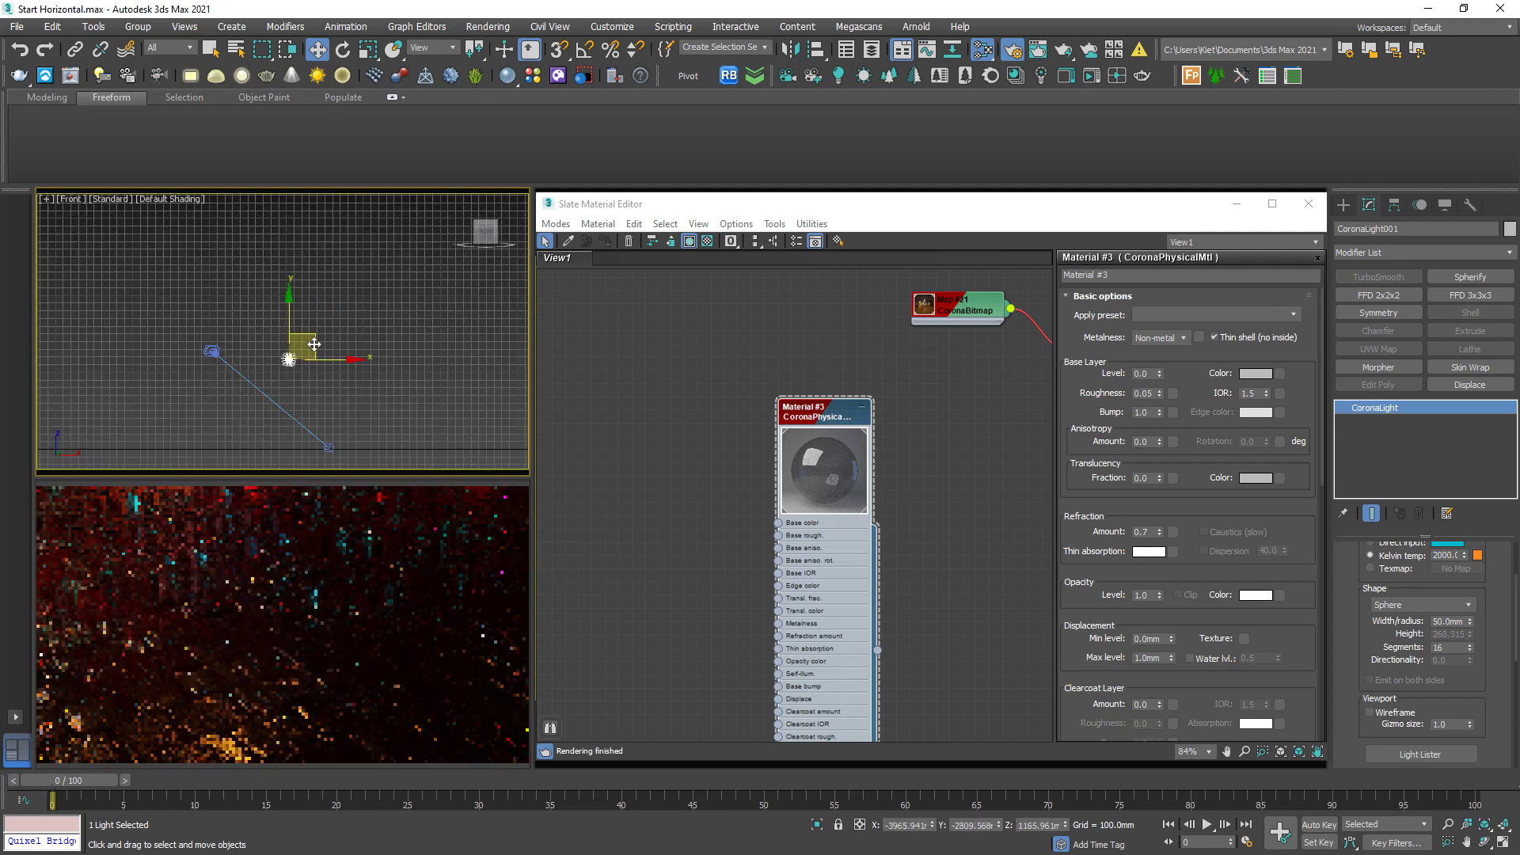
key("t")
left_click_drag(321, 332, 320, 312)
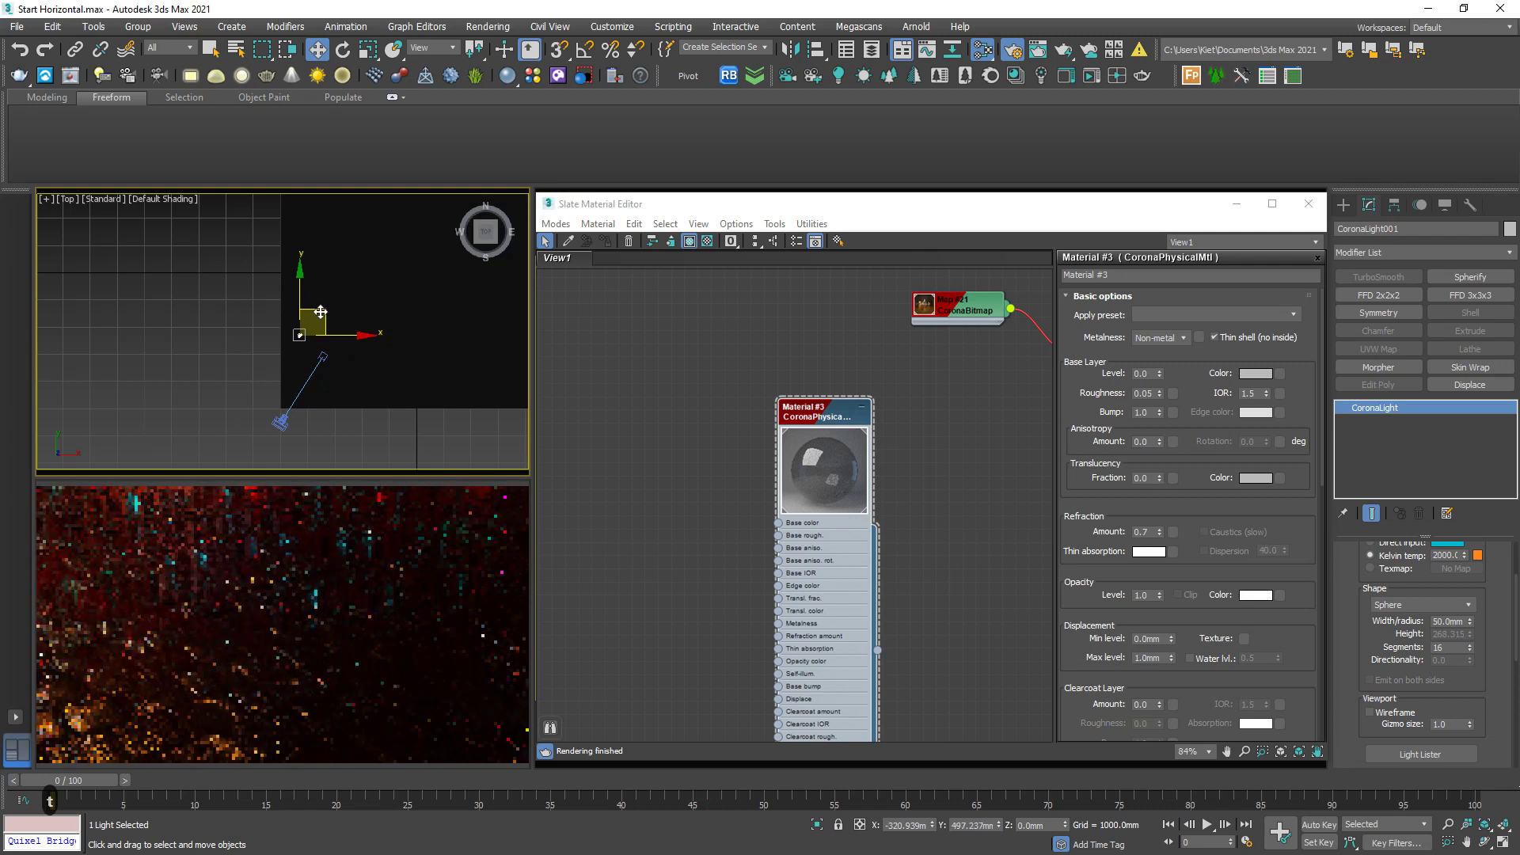
- Switch the spherical light's colour mode to Direct input, keeping the teal colour with RGB 0, 125, 152
scroll(1461, 638, "up", 2)
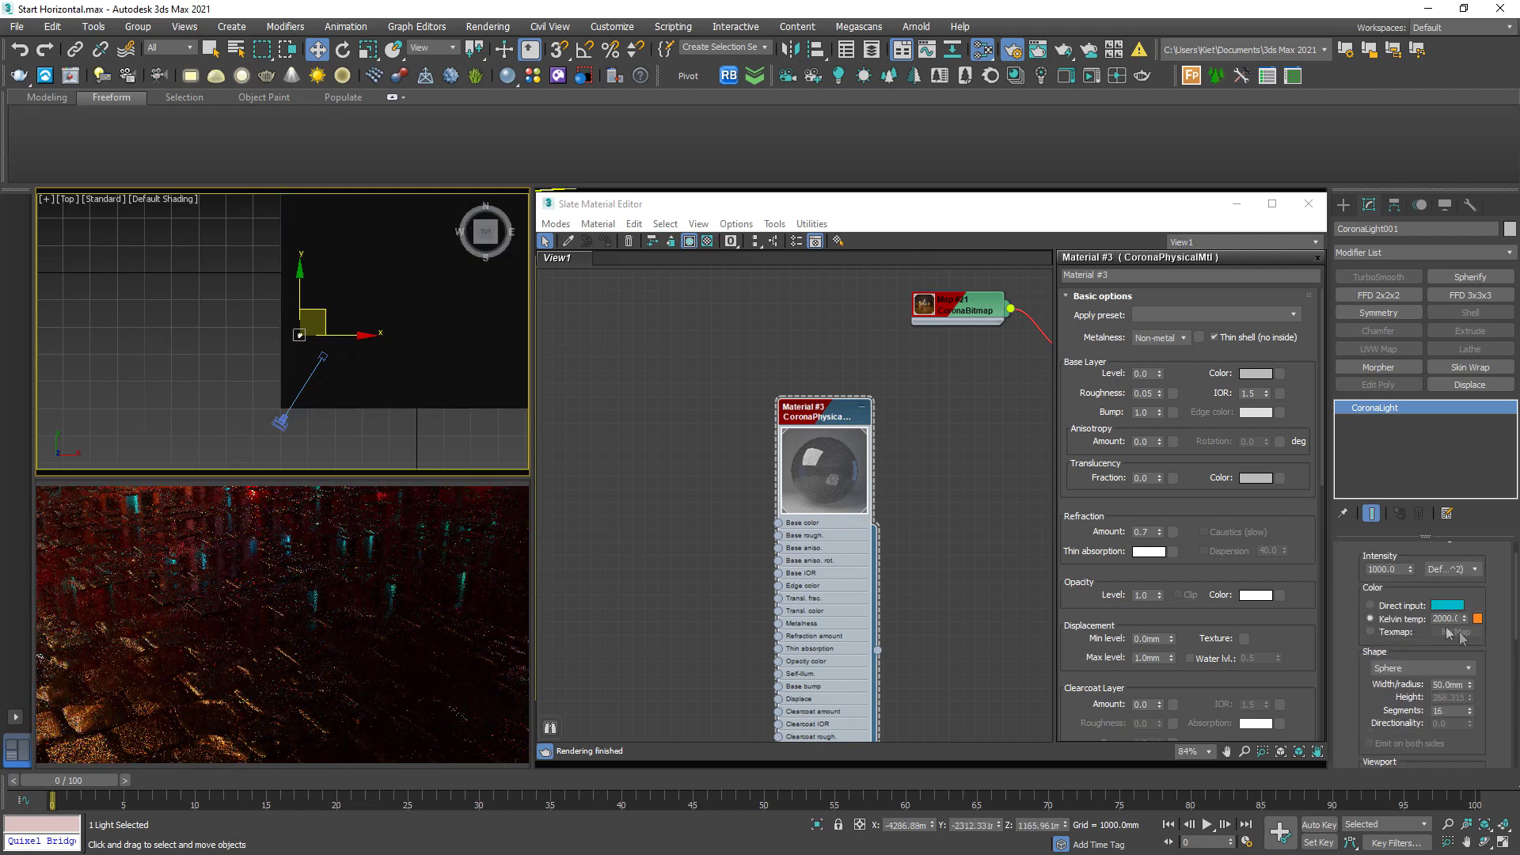
left_click(1399, 607)
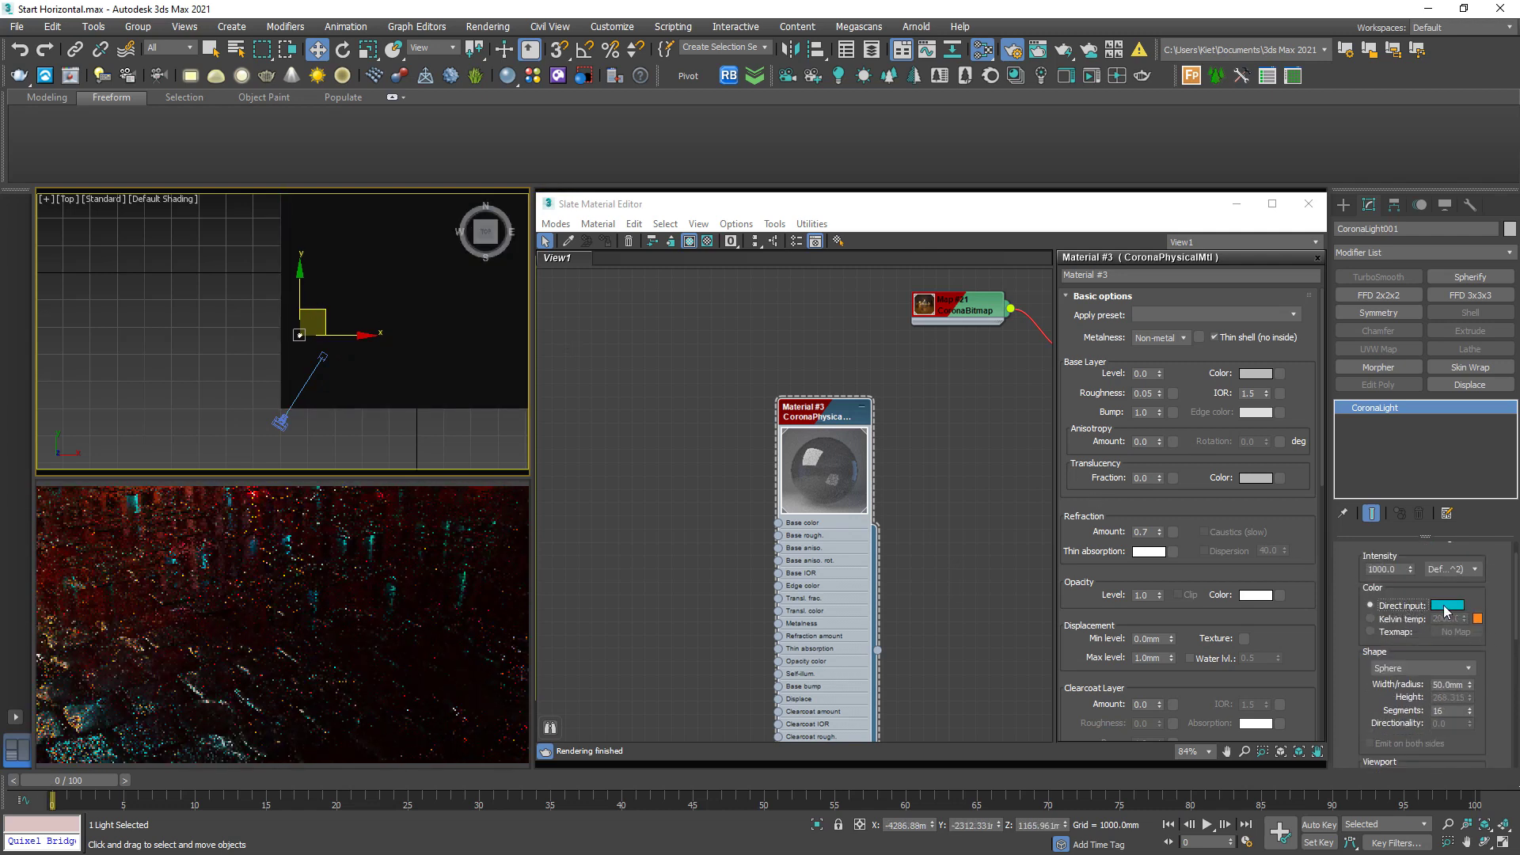
left_click(1444, 606)
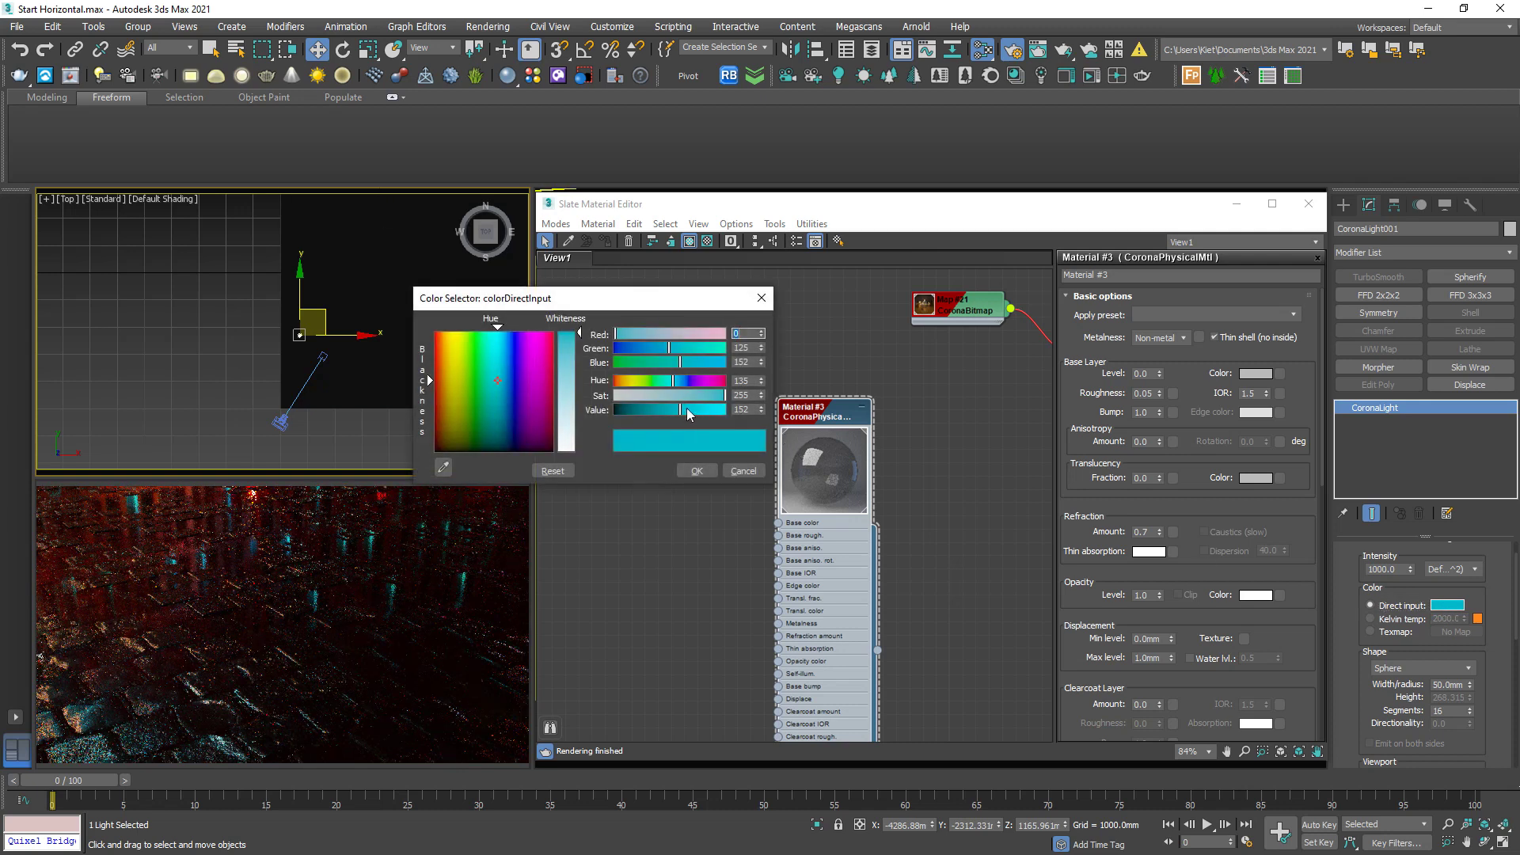
left_click(689, 471)
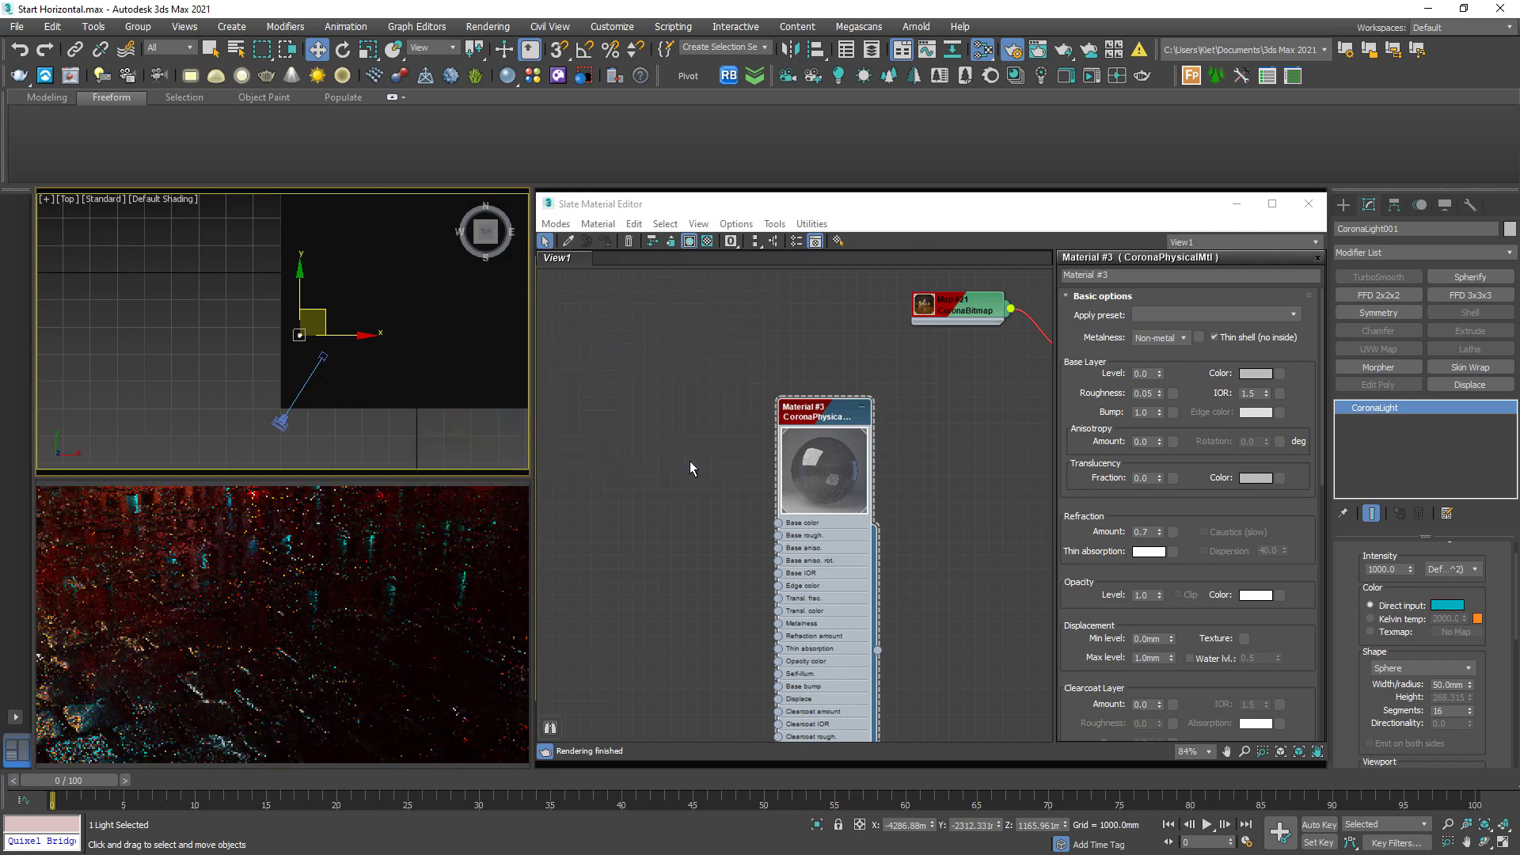
- Set the teal light's intensity to 5000
double_click(1400, 569)
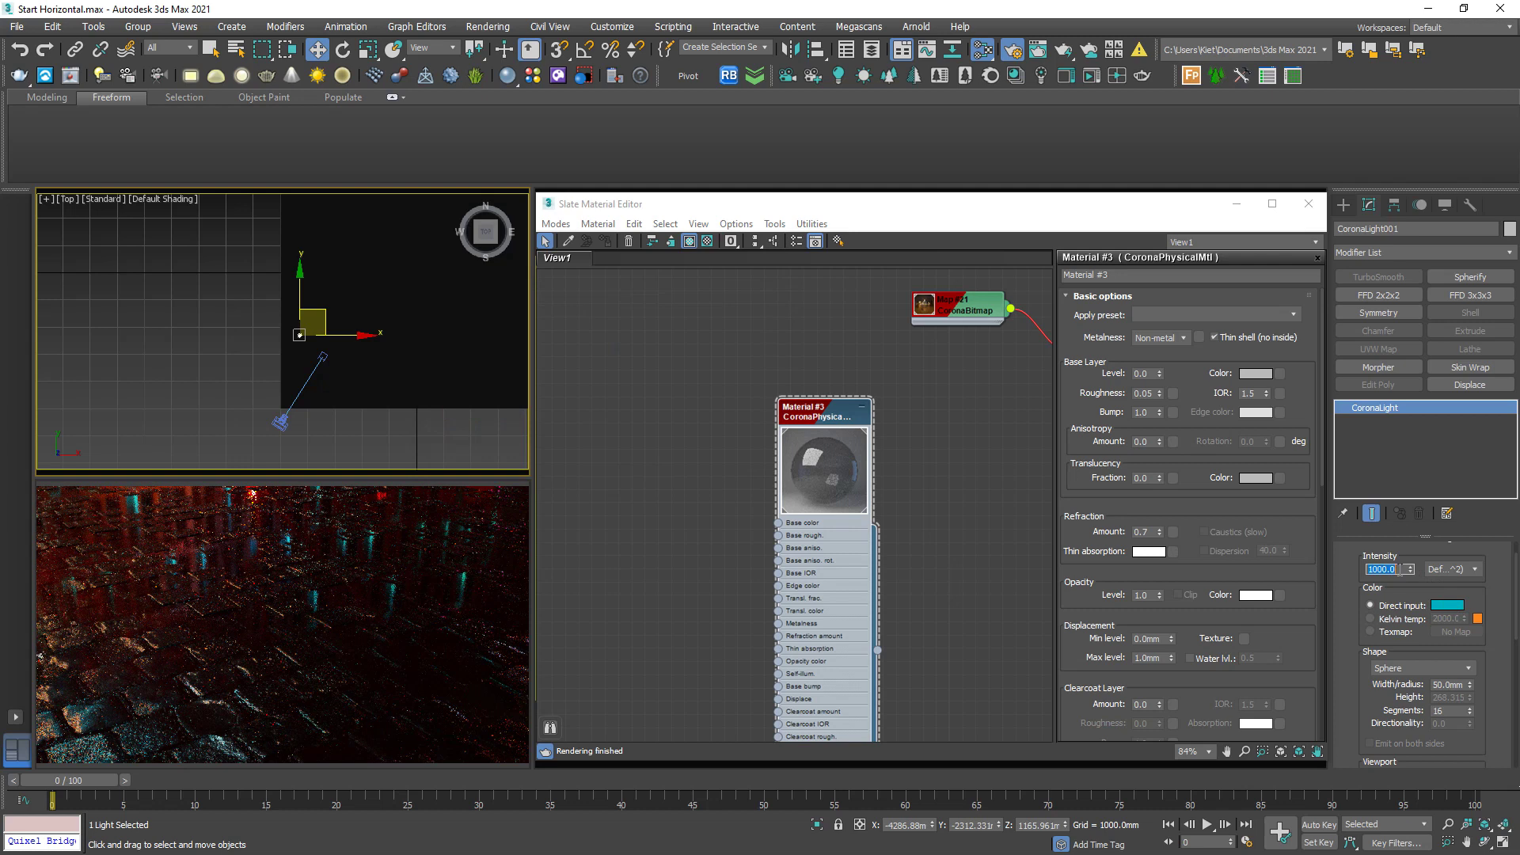
type("5000")
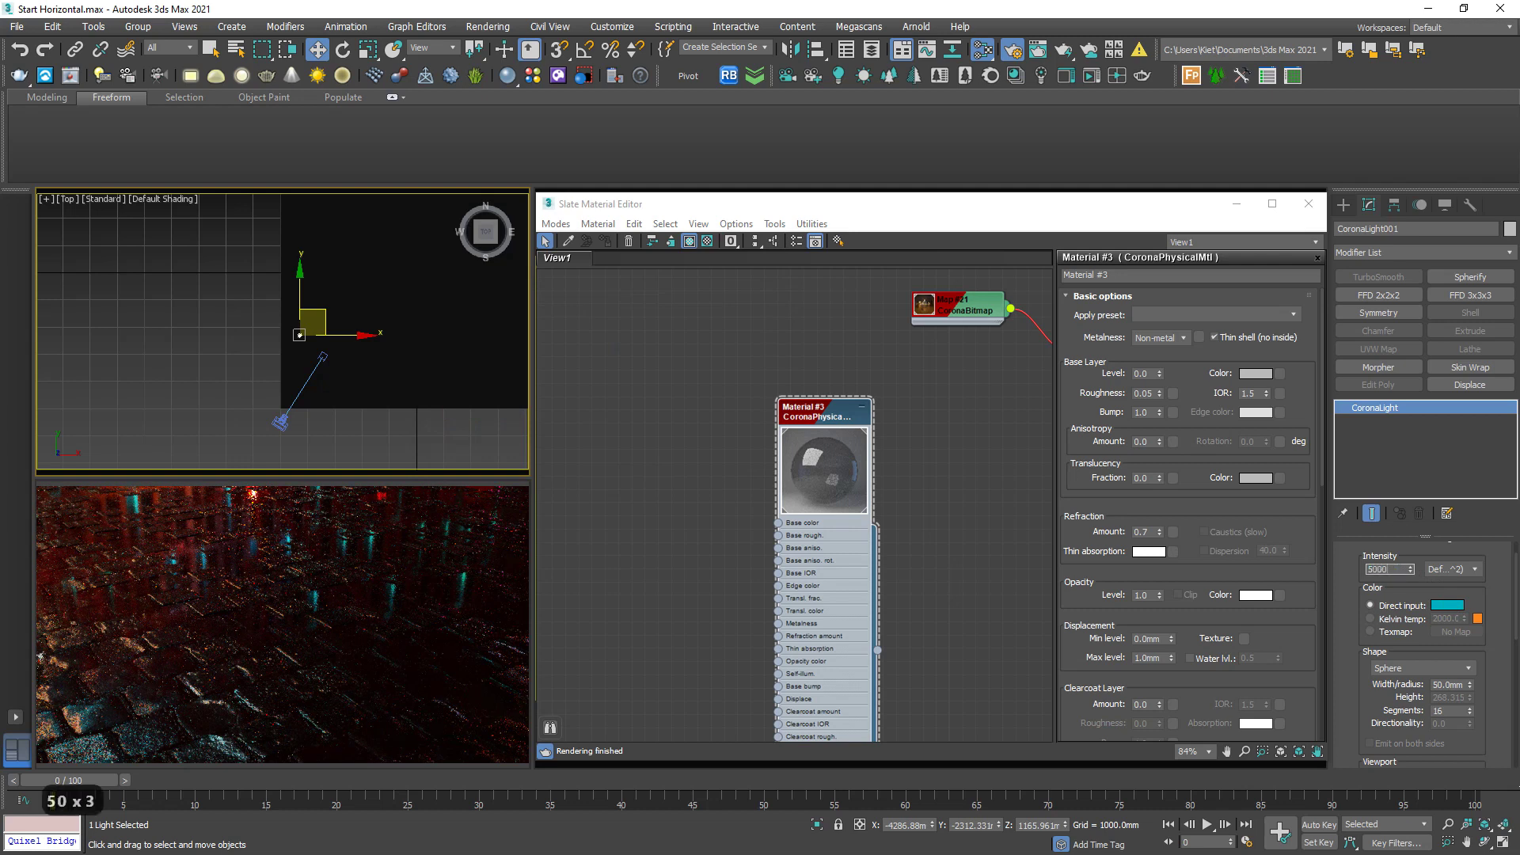
key("Return")
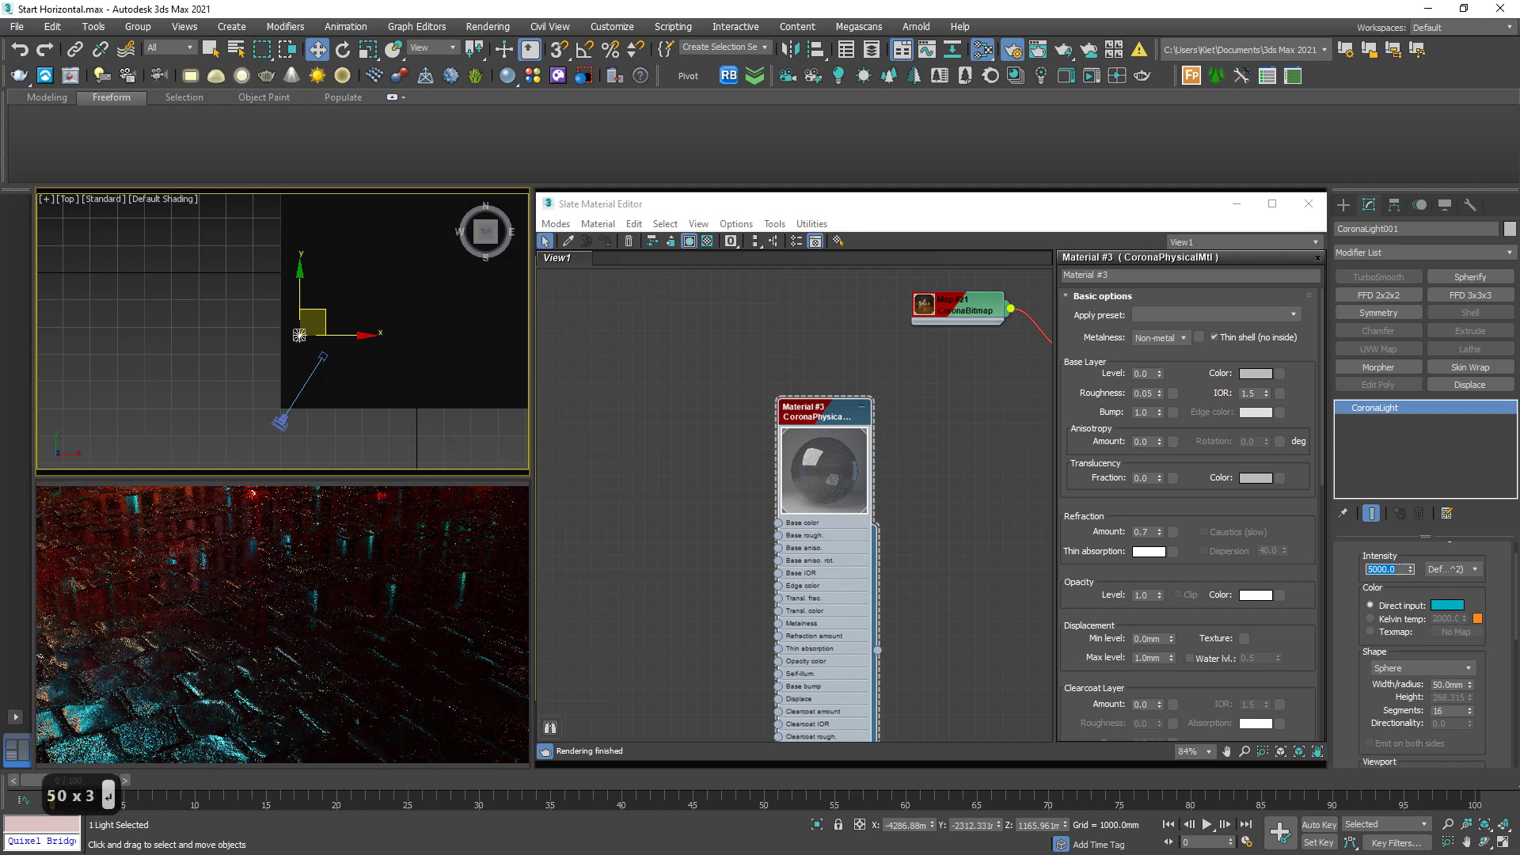
- Nudge the teal light in the Top view and clone it as one independent copy at about X 1610, Y 1069 mm
scroll(386, 346, "up", 5)
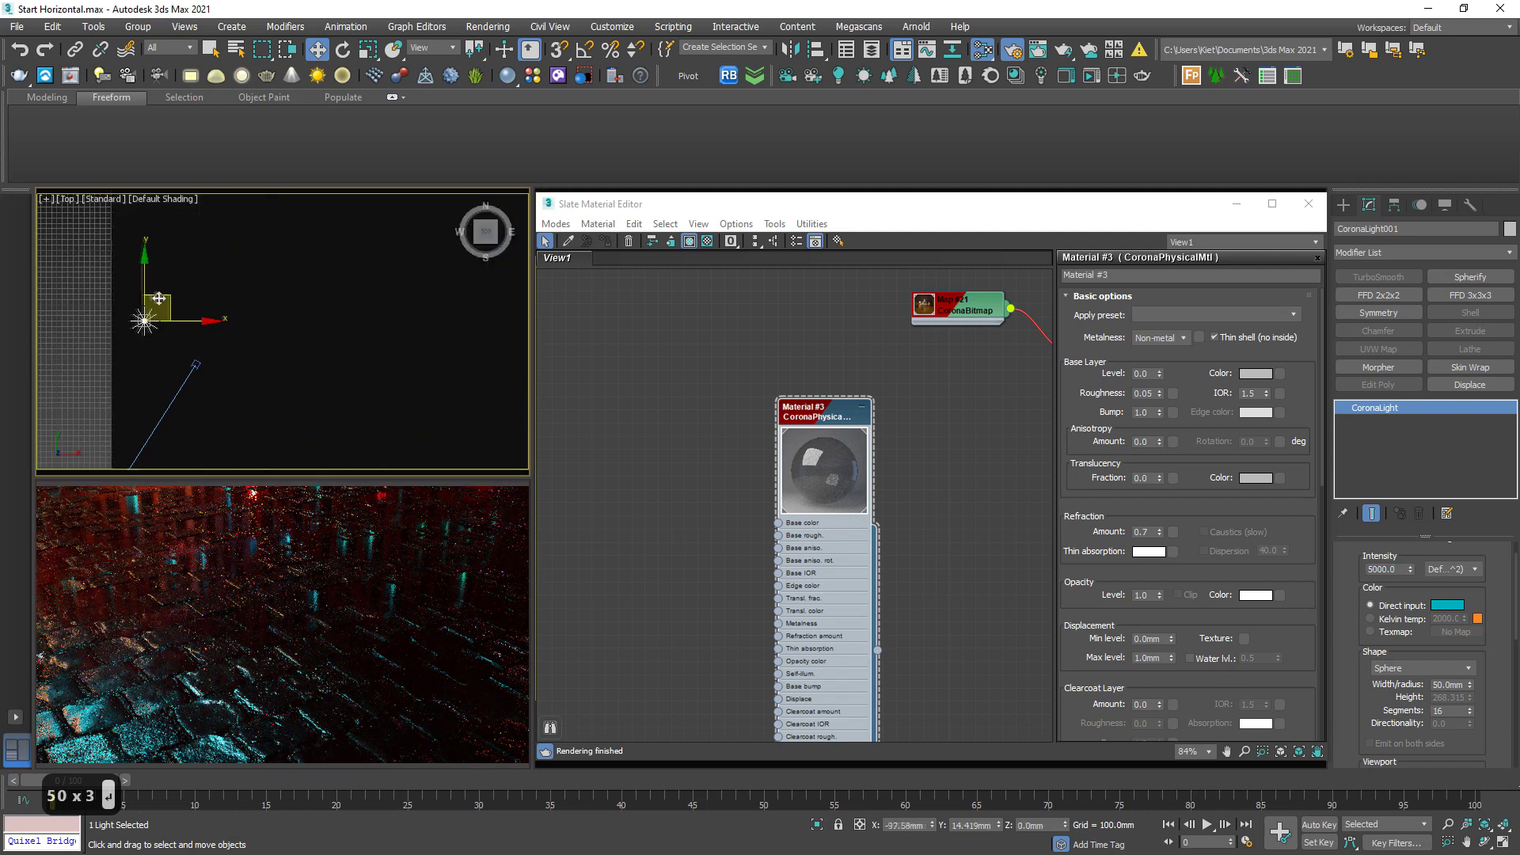
left_click_drag(146, 291, 162, 252)
scroll(222, 308, "down", 5)
middle_click_drag(273, 315, 217, 412)
scroll(164, 362, "up", 3)
scroll(132, 400, "down", 2)
left_click_drag(146, 390, 260, 341, "shift")
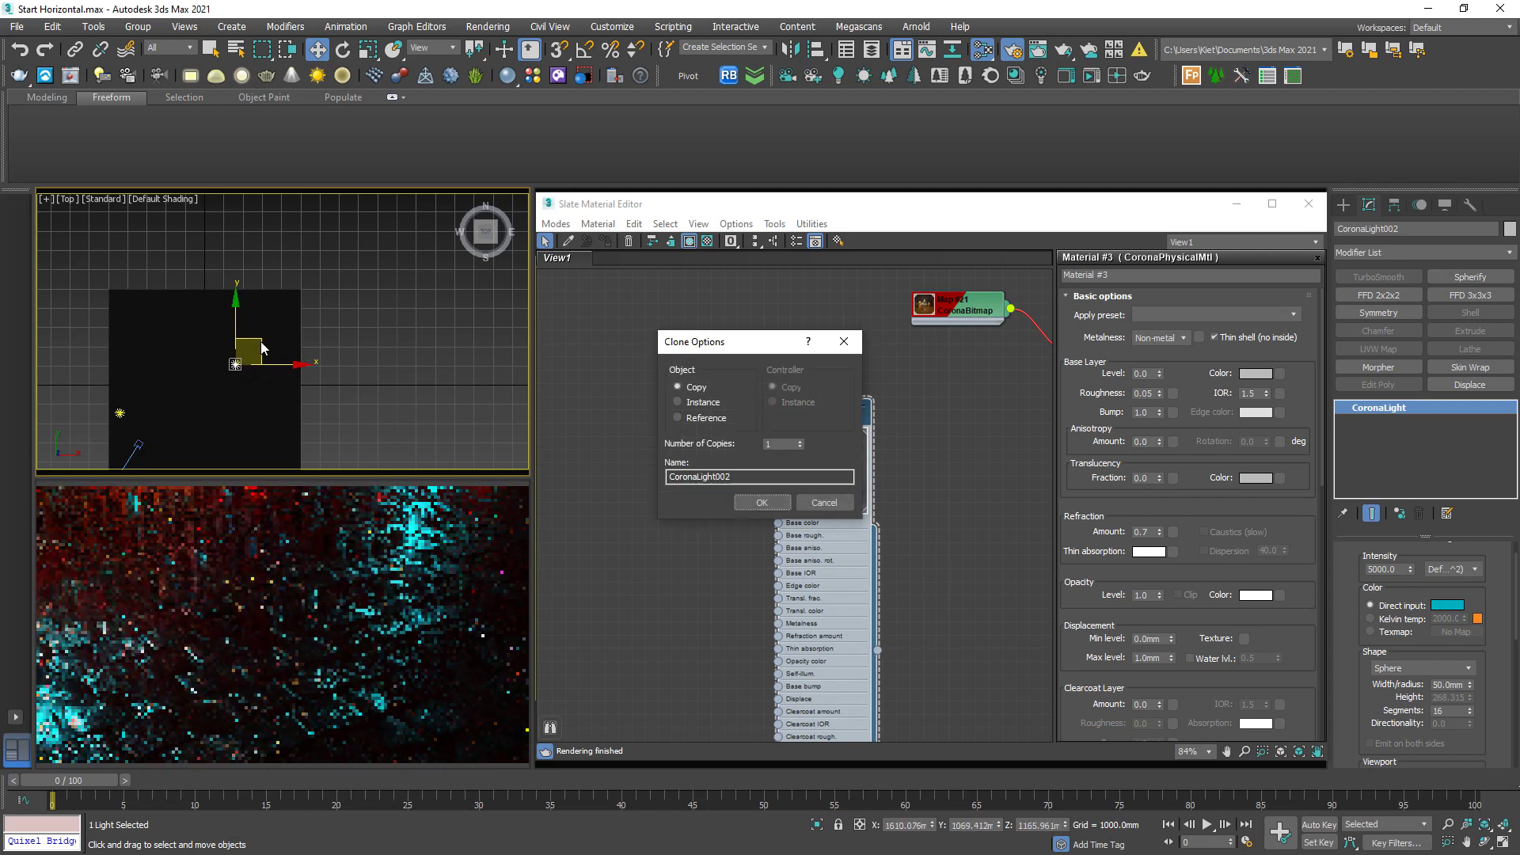
left_click(762, 502)
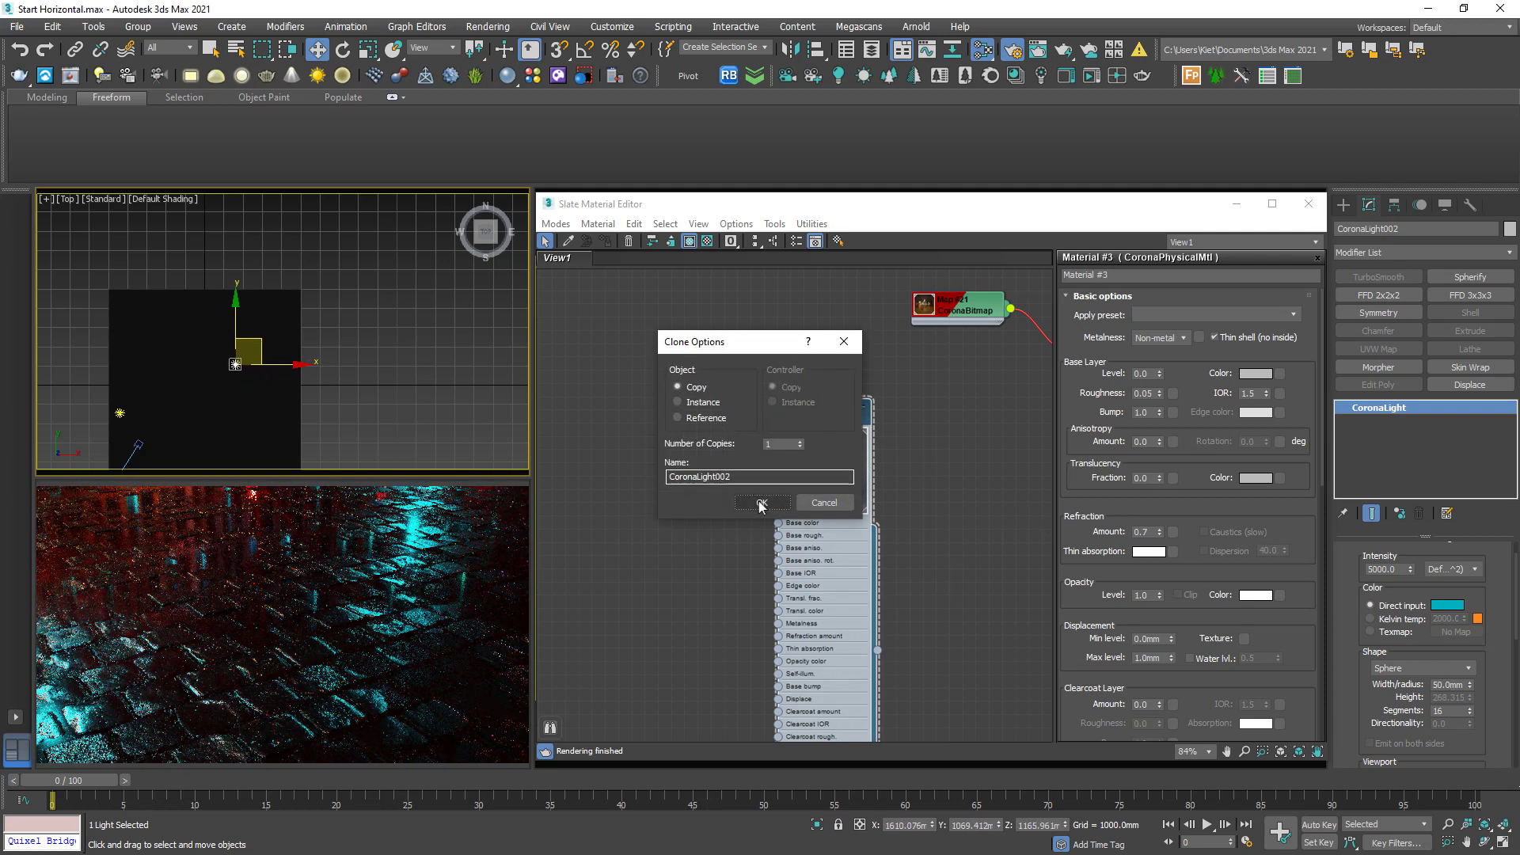
- Switch the copied light's colour to Kelvin temperature and set it to 1500
left_click(1370, 619)
scroll(255, 342, "up", 2)
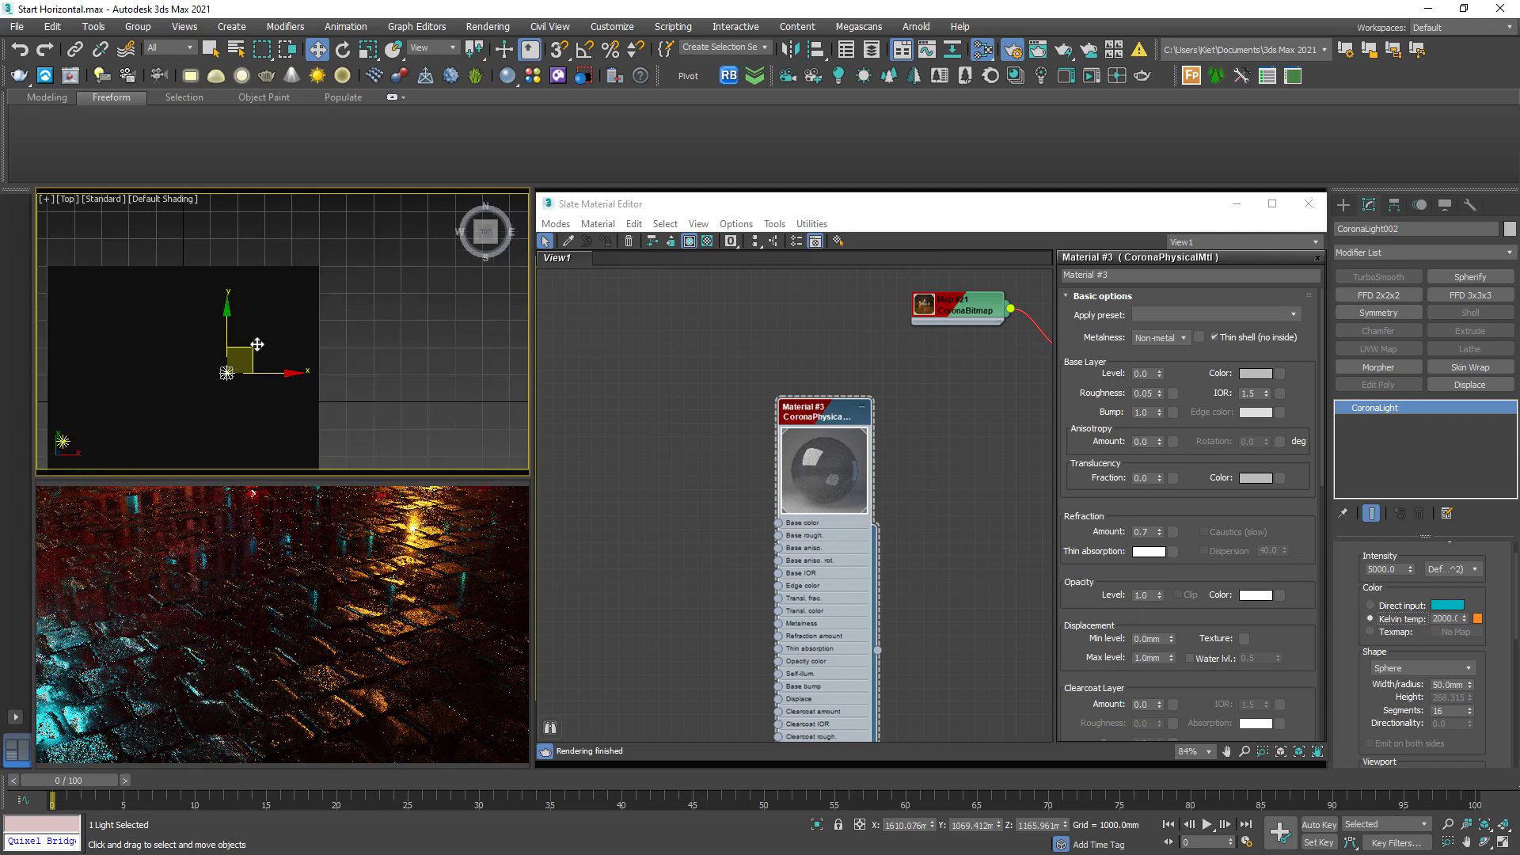
middle_click_drag(288, 343, 320, 321)
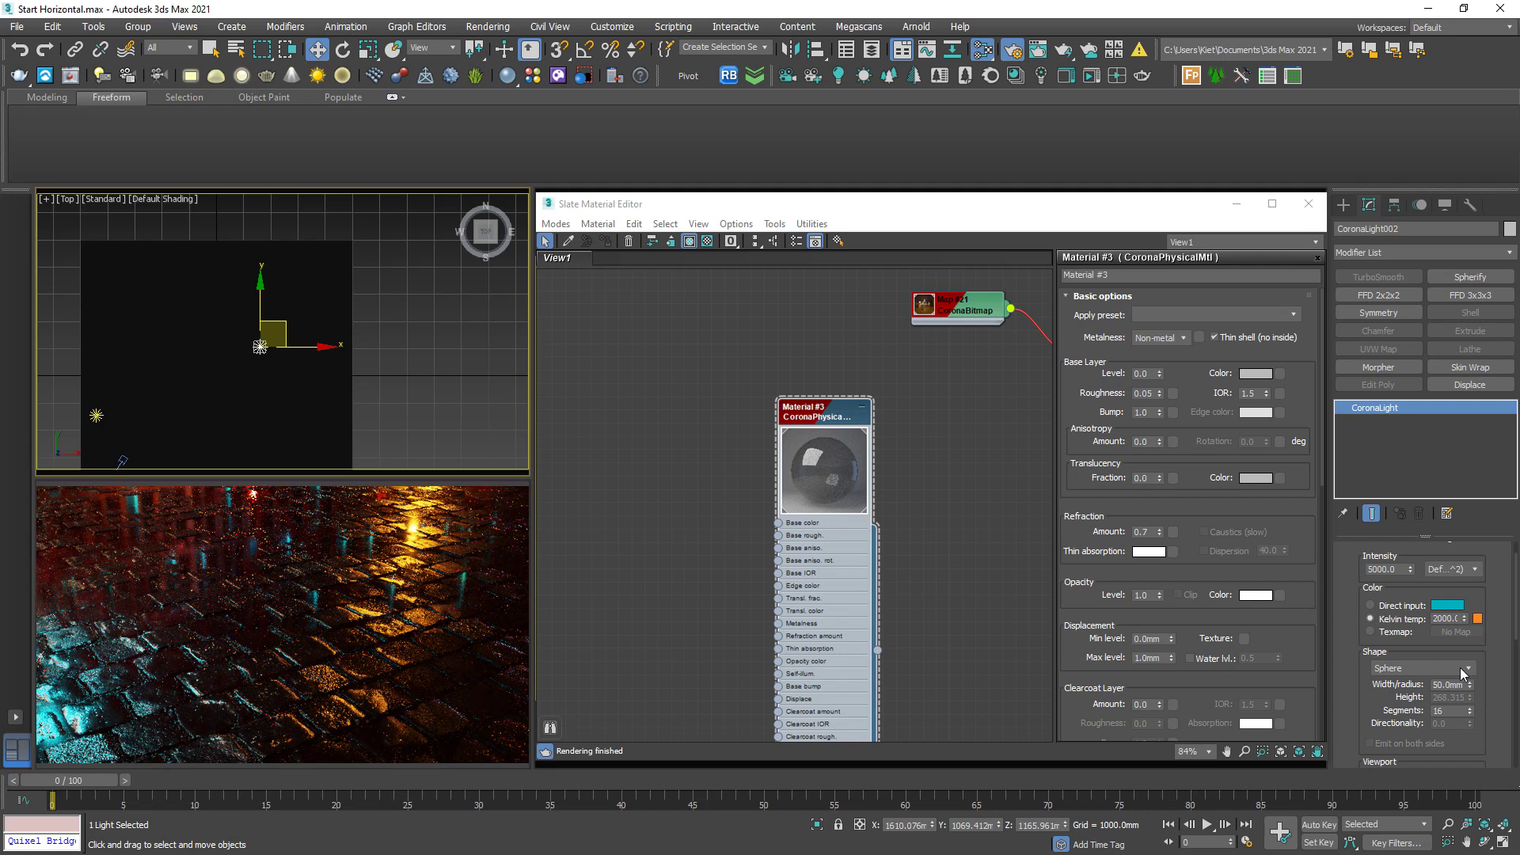
double_click(1448, 618)
type("1500")
key("Return")
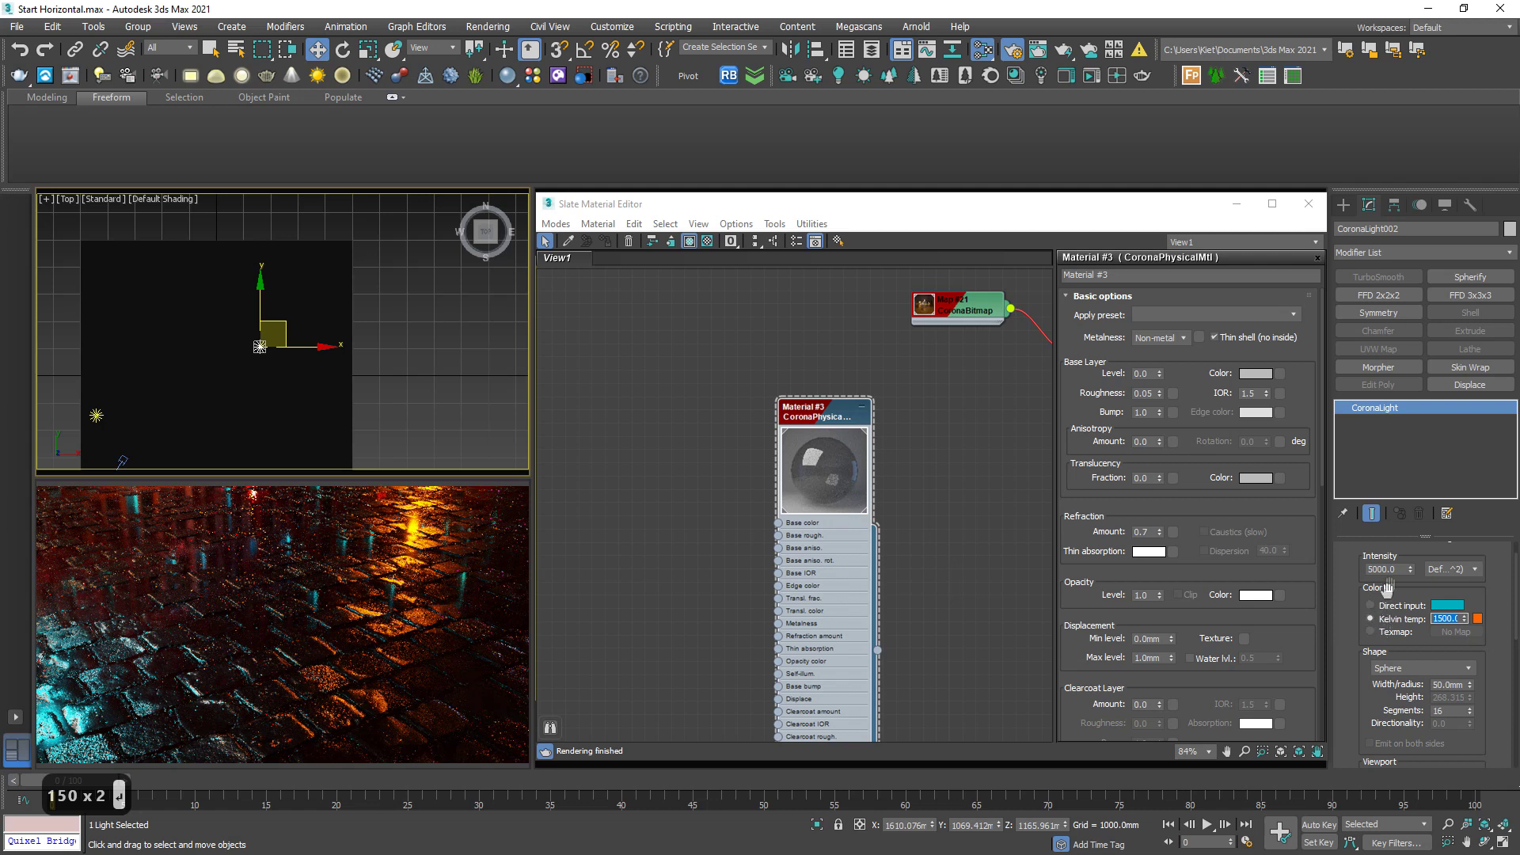
- Raise the copied light's intensity, trying 10000 and settling on 20000
double_click(1359, 568)
type("10000")
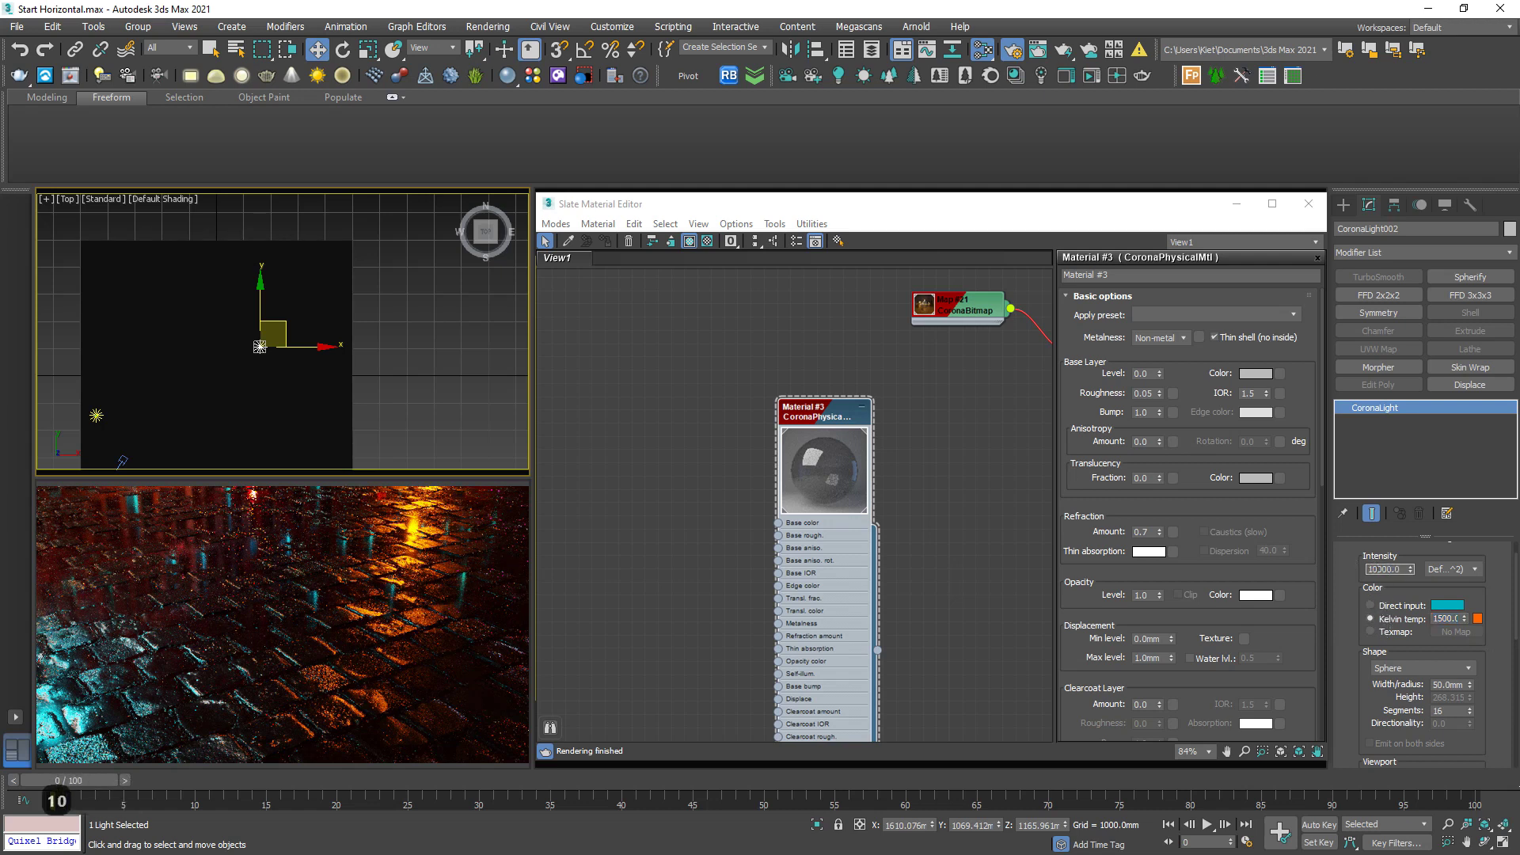
key("Return")
left_click(1372, 568)
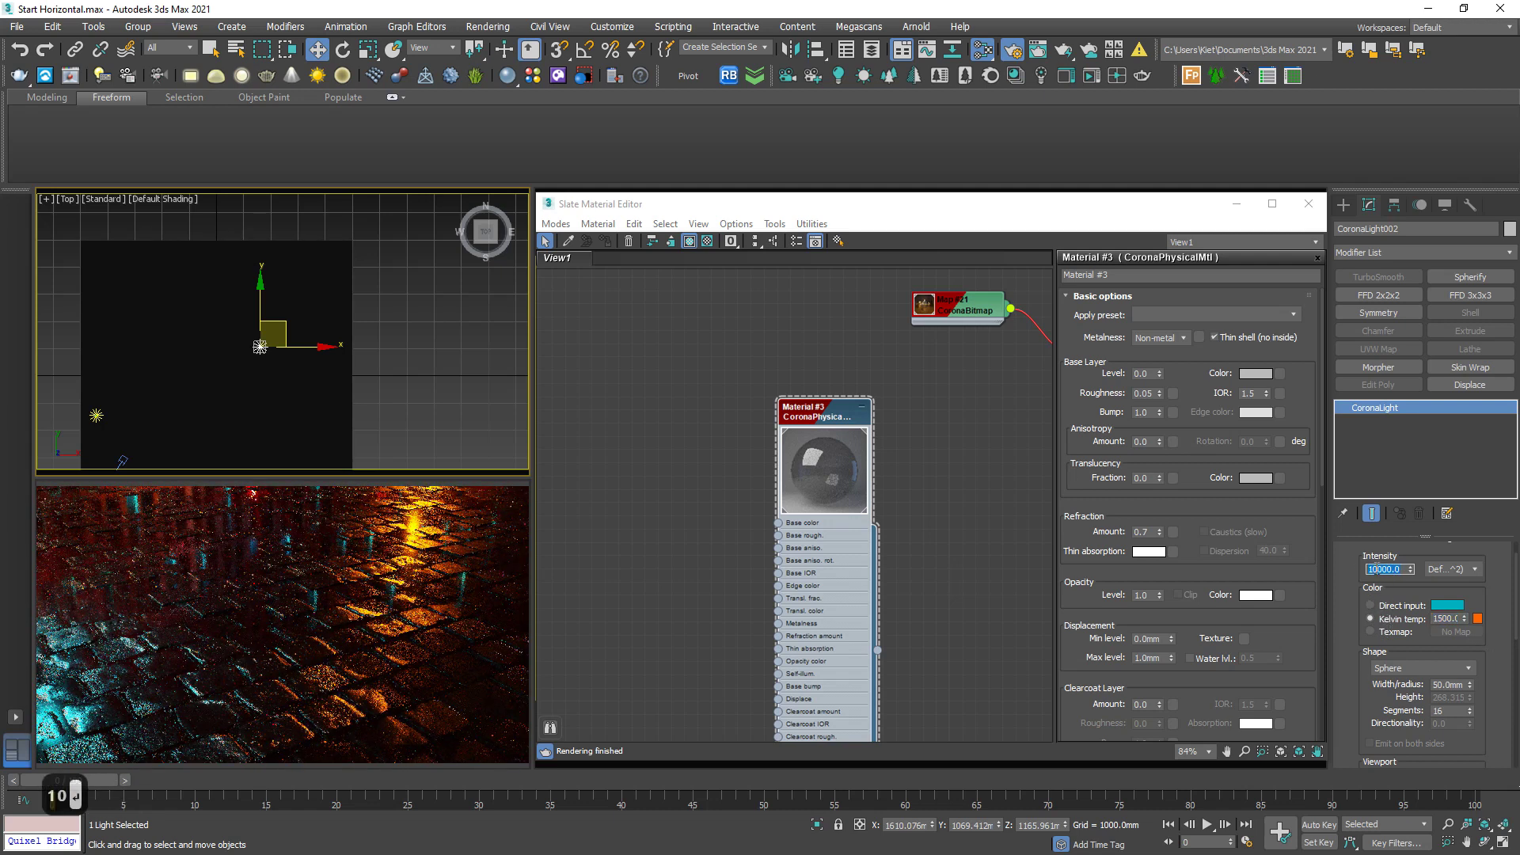
type("20000")
key("Return")
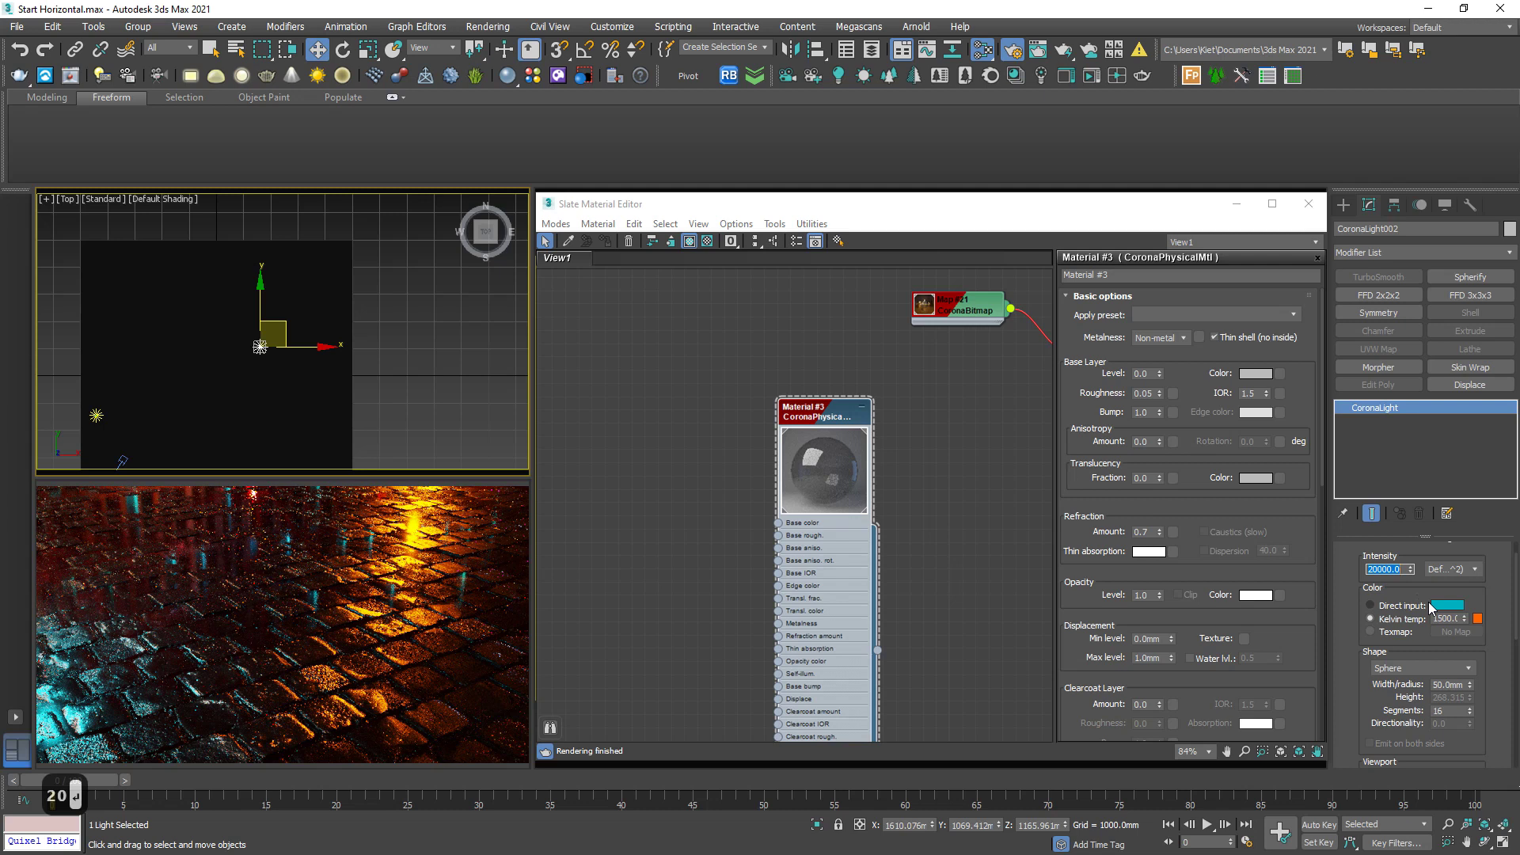
- Shift the orange light slightly in the Top view and raise it to about 1969 mm in the Front view
mouse_move(282, 321)
left_mouse_down()
mouse_move(270, 325)
mouse_move(288, 334)
left_mouse_up()
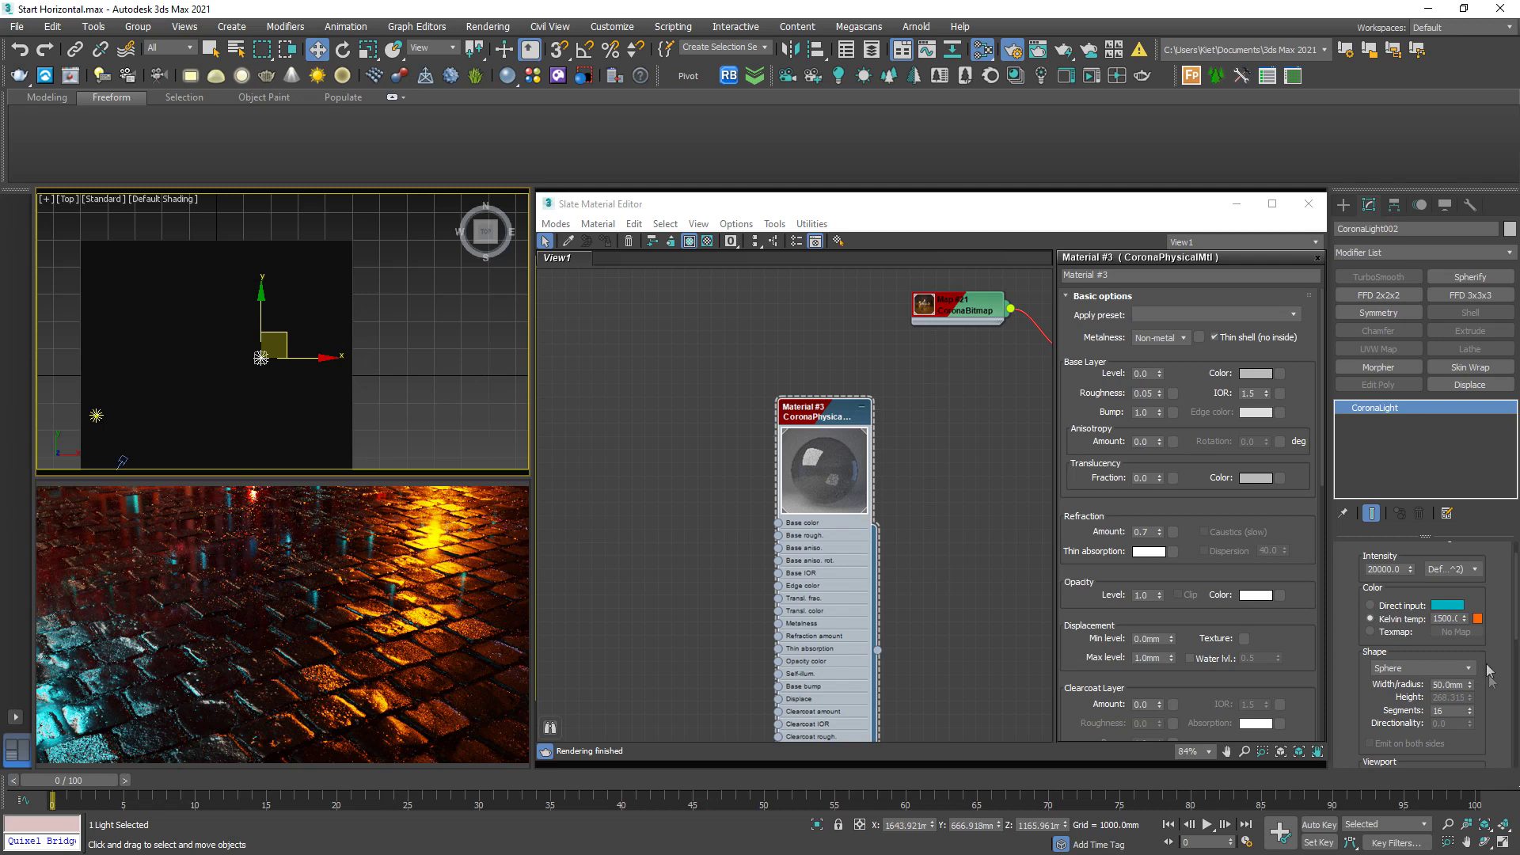
scroll(1490, 679, "down", 1)
key("f")
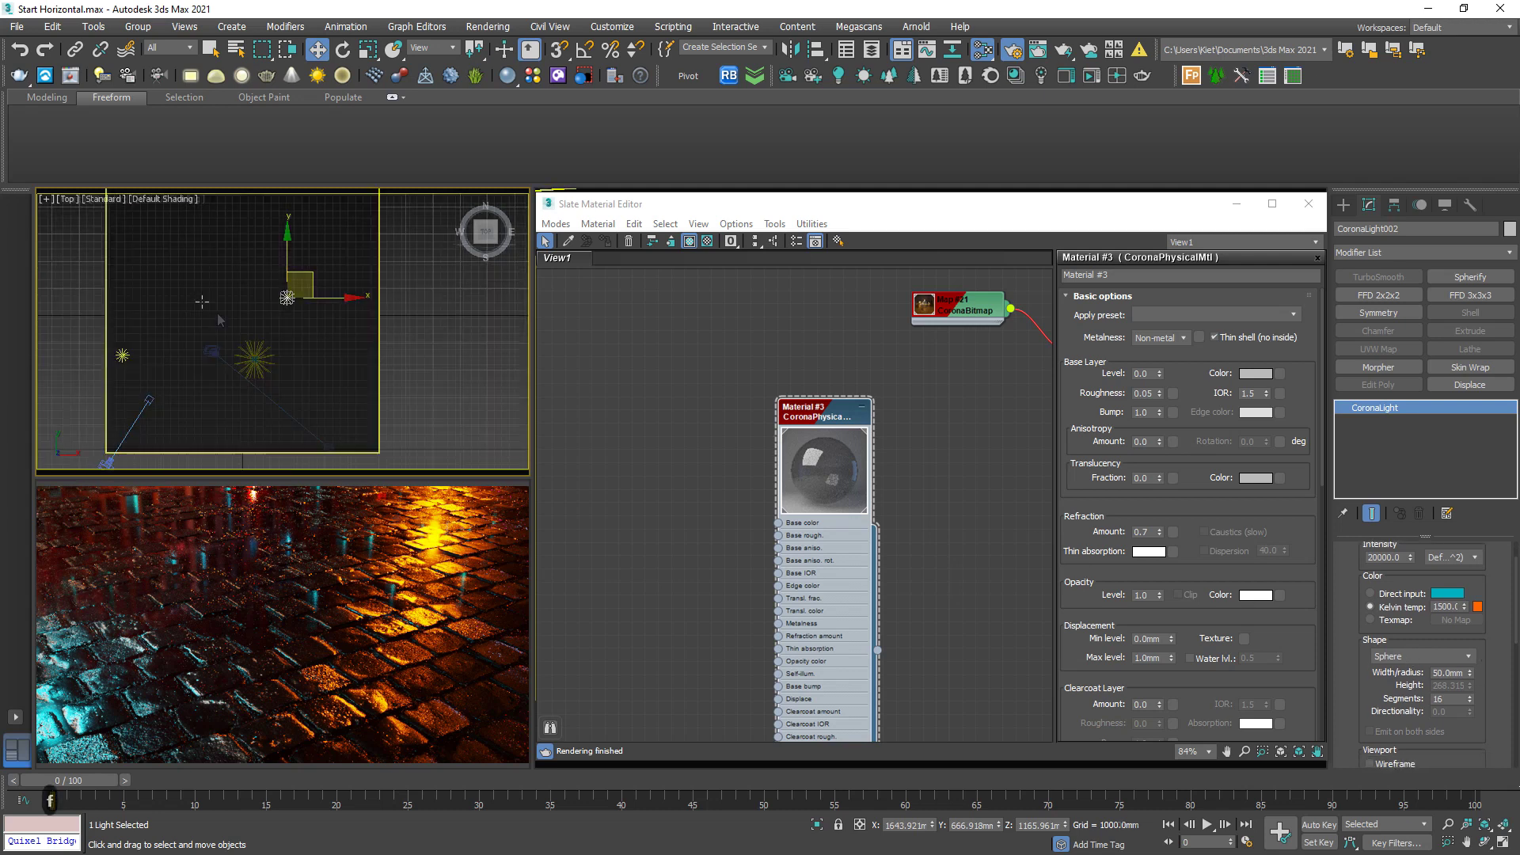
middle_click_drag(299, 391, 112, 323)
scroll(223, 365, "down", 3)
left_click_drag(376, 289, 376, 257)
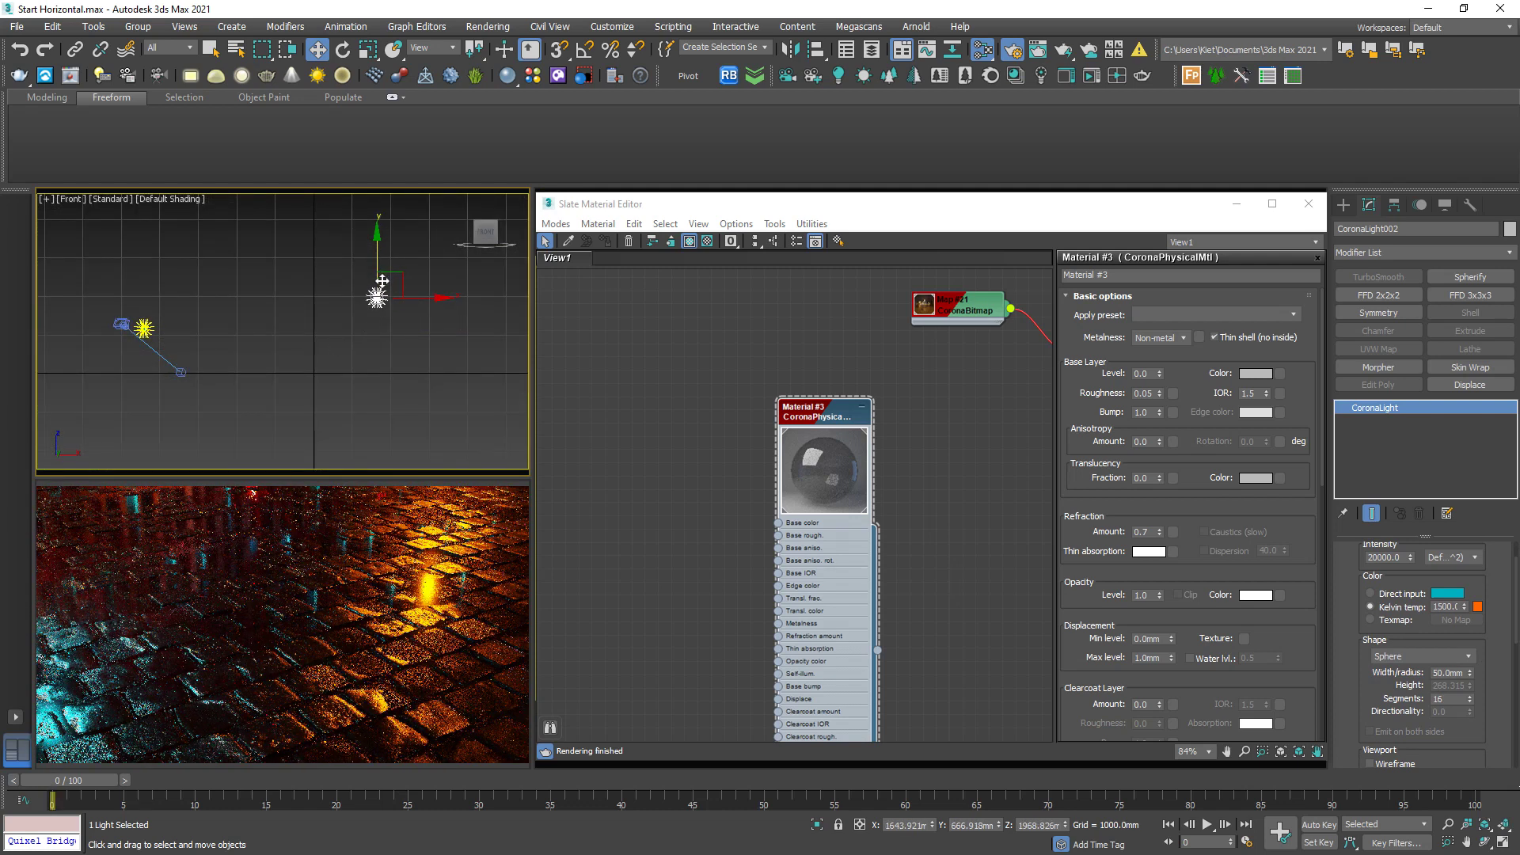
- Move the orange light farther from the camera in the Top view, to about X 2632, Y 2165 mm
key("t")
left_click_drag(297, 270, 318, 241)
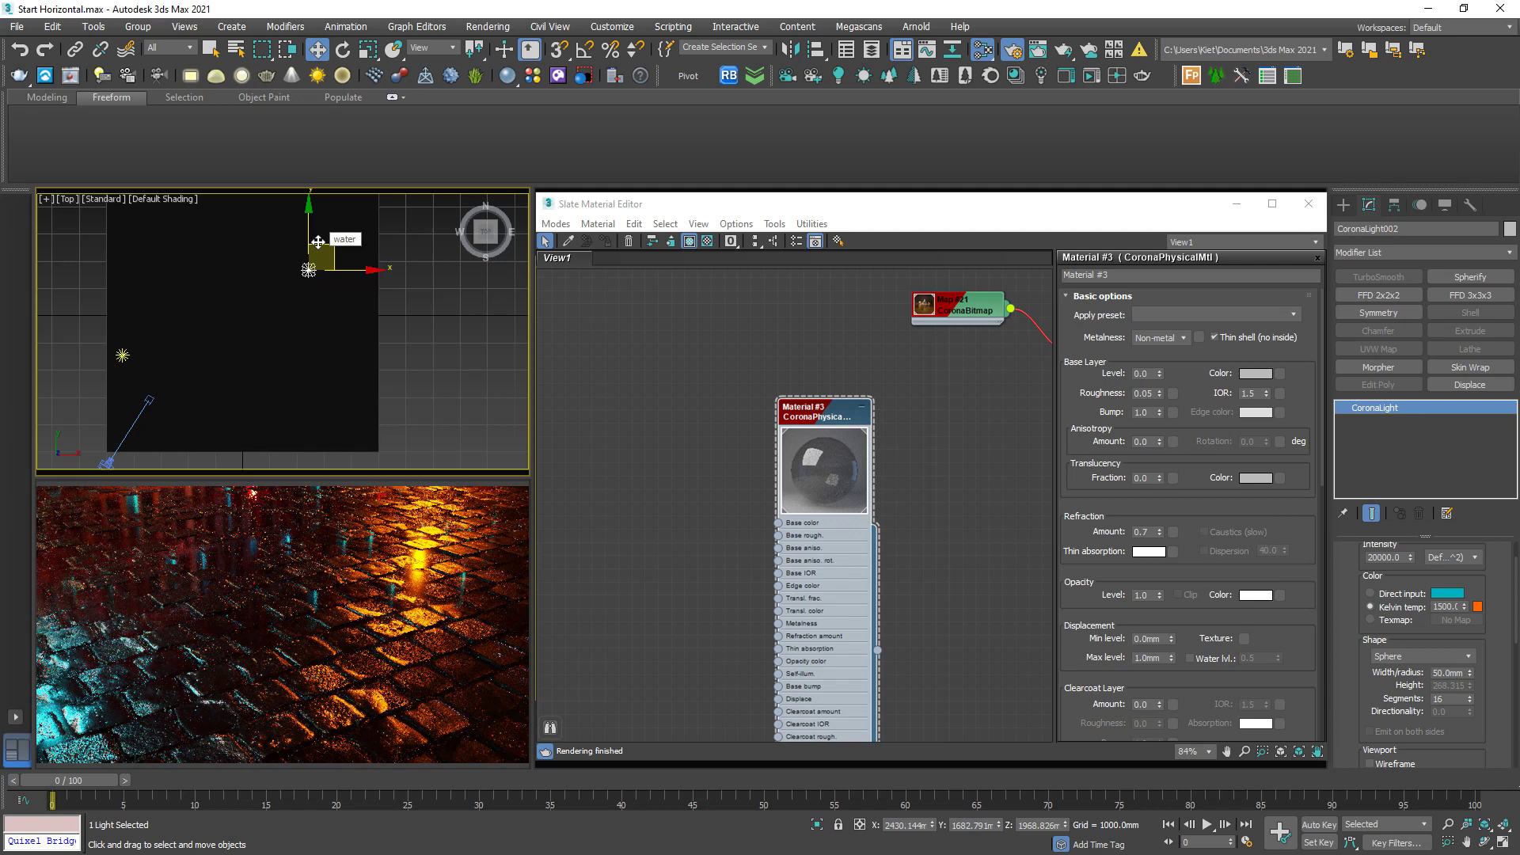
left_click_drag(318, 242, 314, 228)
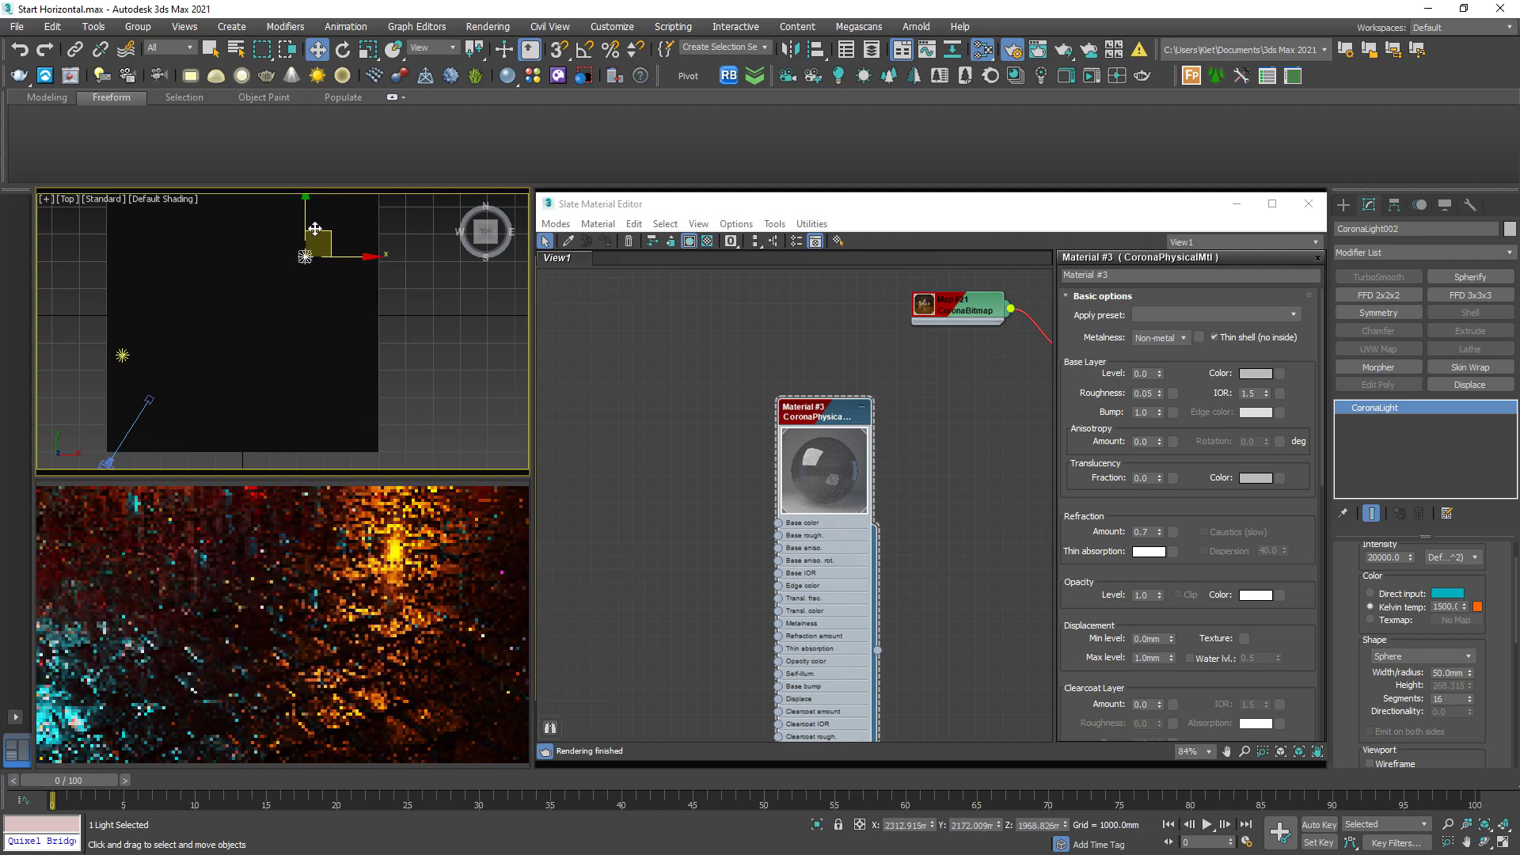
left_click_drag(314, 228, 324, 228)
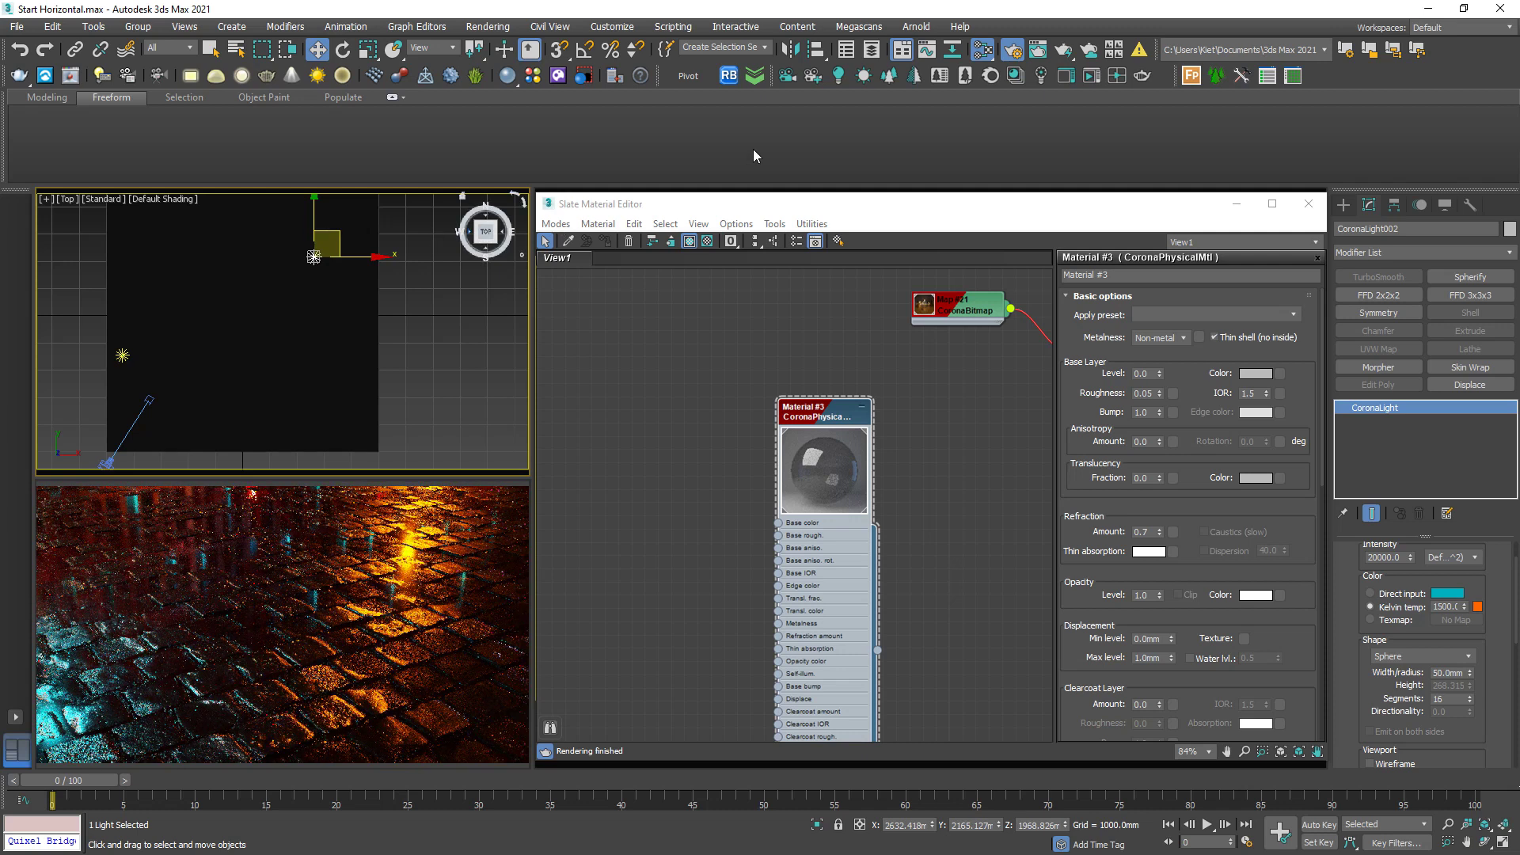
- Open the Corona render setup's camera postprocessing settings and set the vignette intensity to 1.5
key("F10")
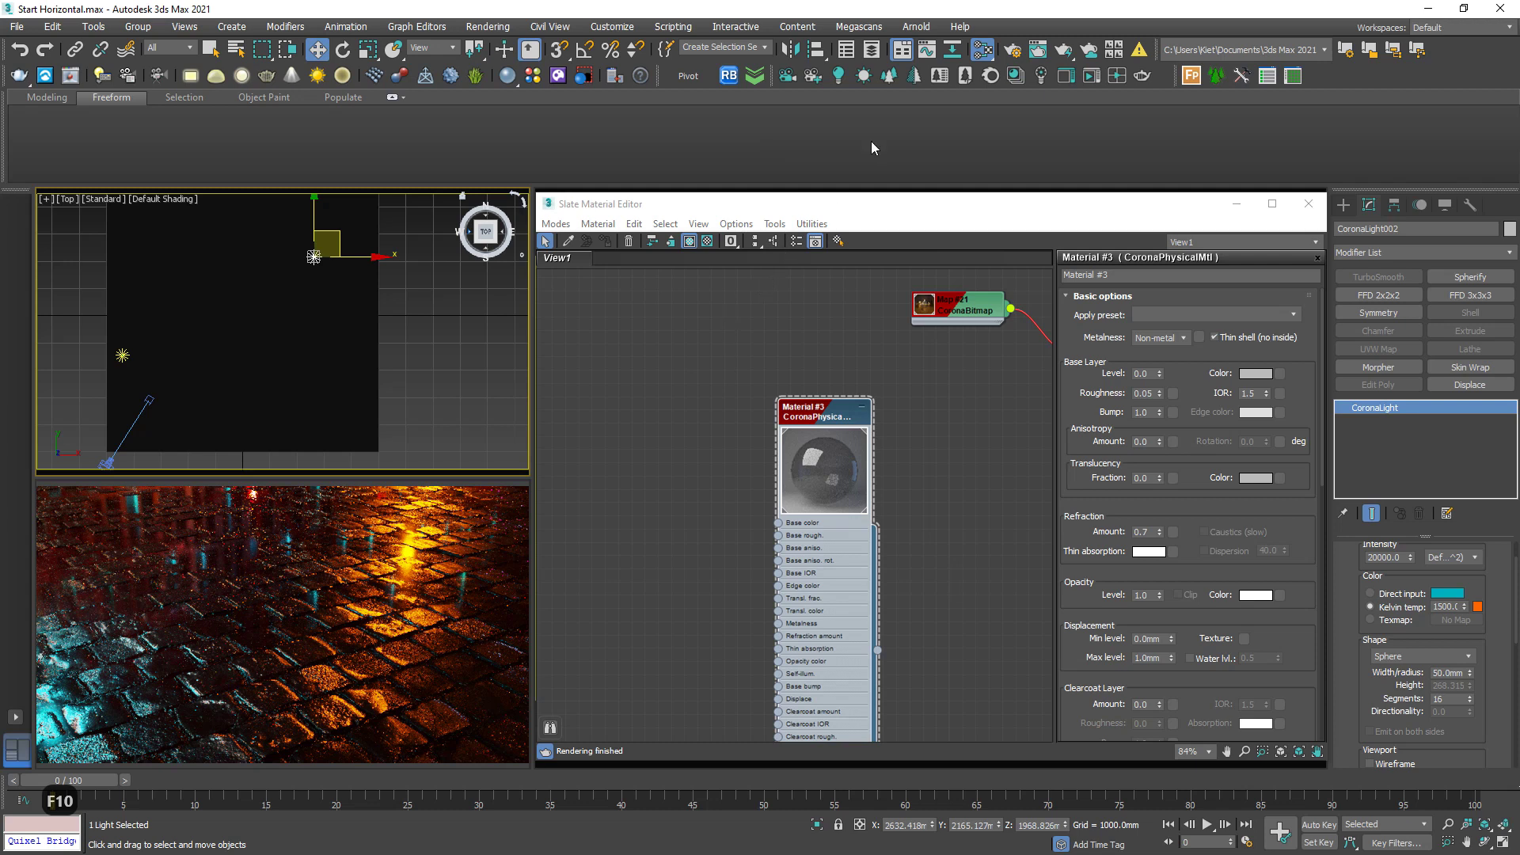
key("F10")
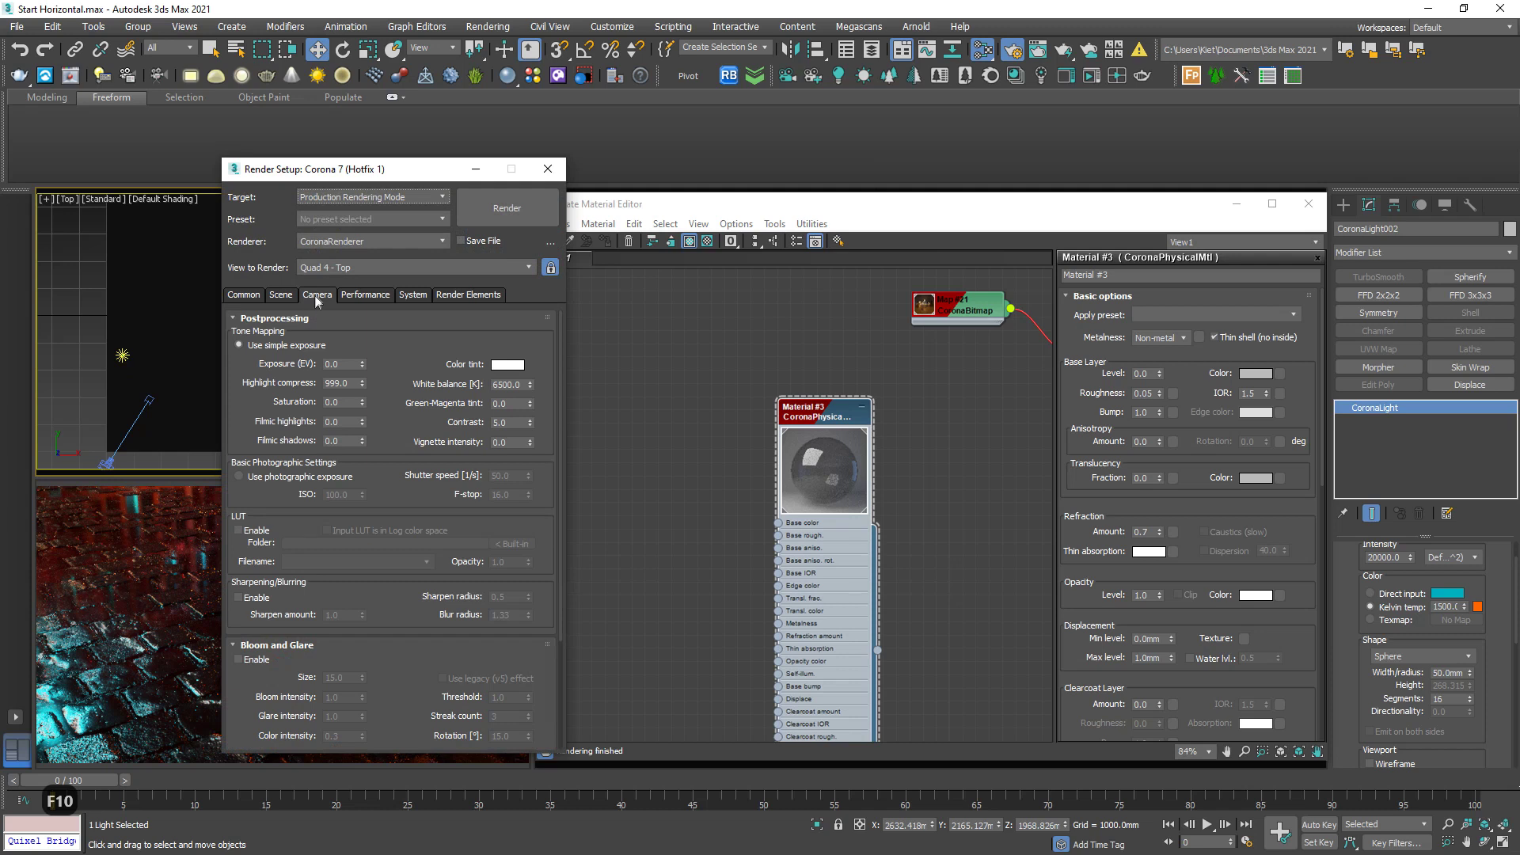
left_click_drag(411, 182, 705, 176)
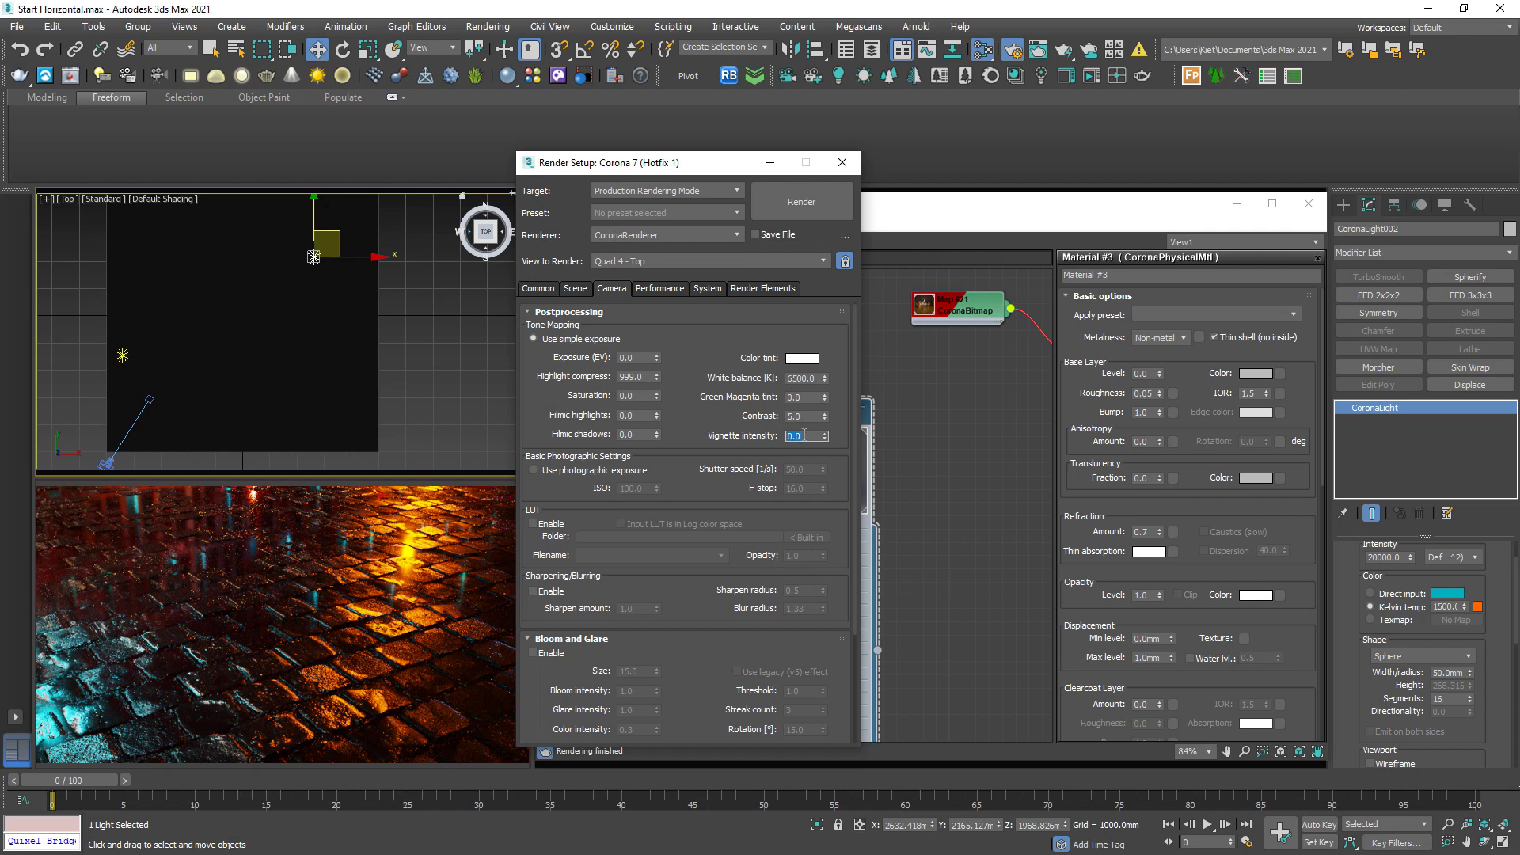
type("1.5")
key("Return")
- Enable the LUT, load the built-in LUT folder, and choose Adanmq_Advantix_200
left_click(553, 524)
left_click_drag(727, 176, 832, 135)
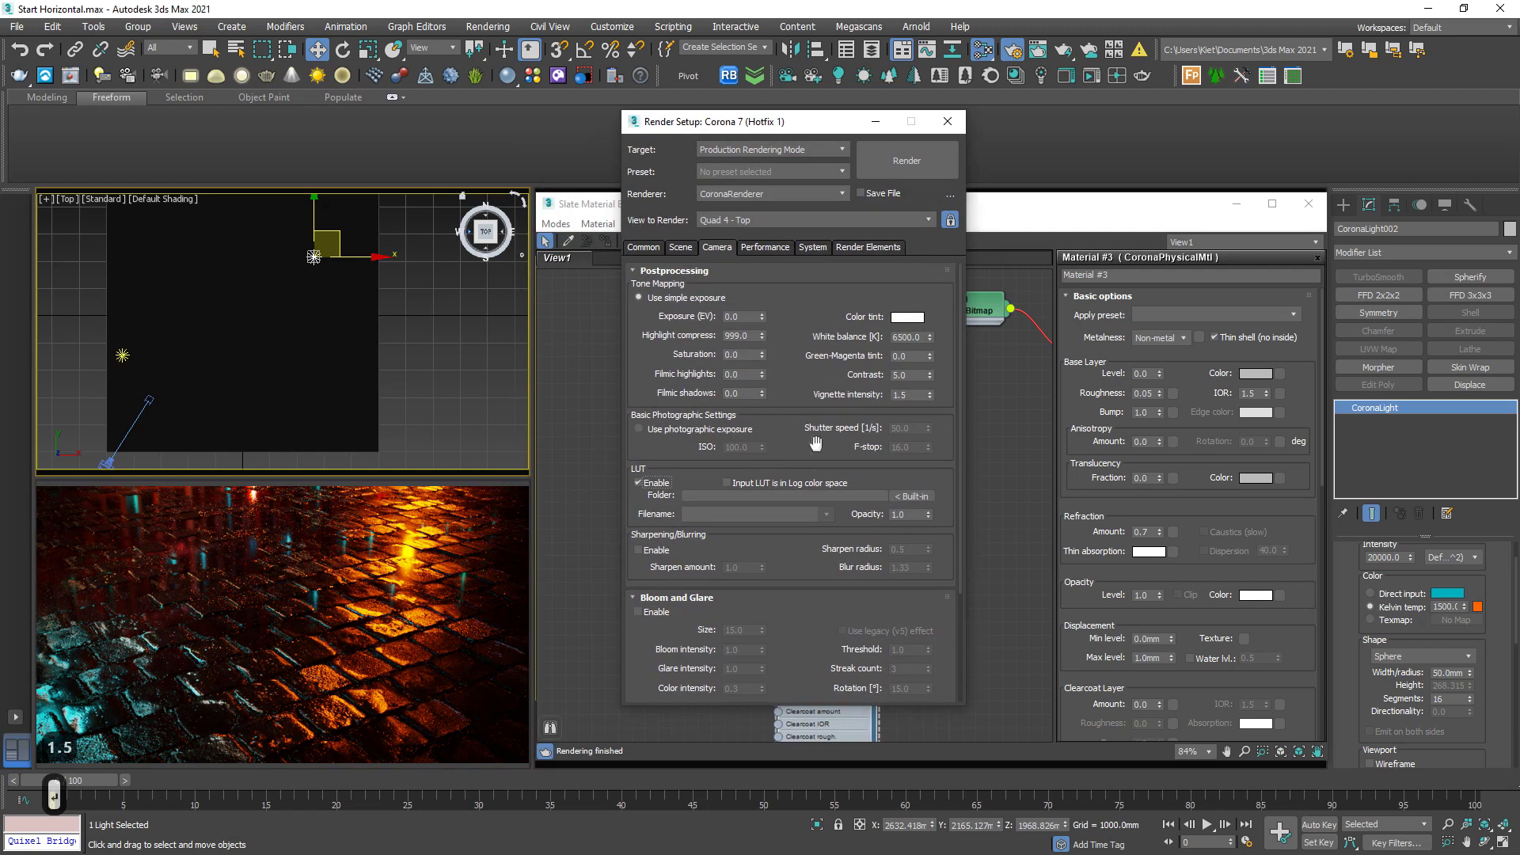
left_click(914, 496)
left_click(825, 515)
left_click(800, 538)
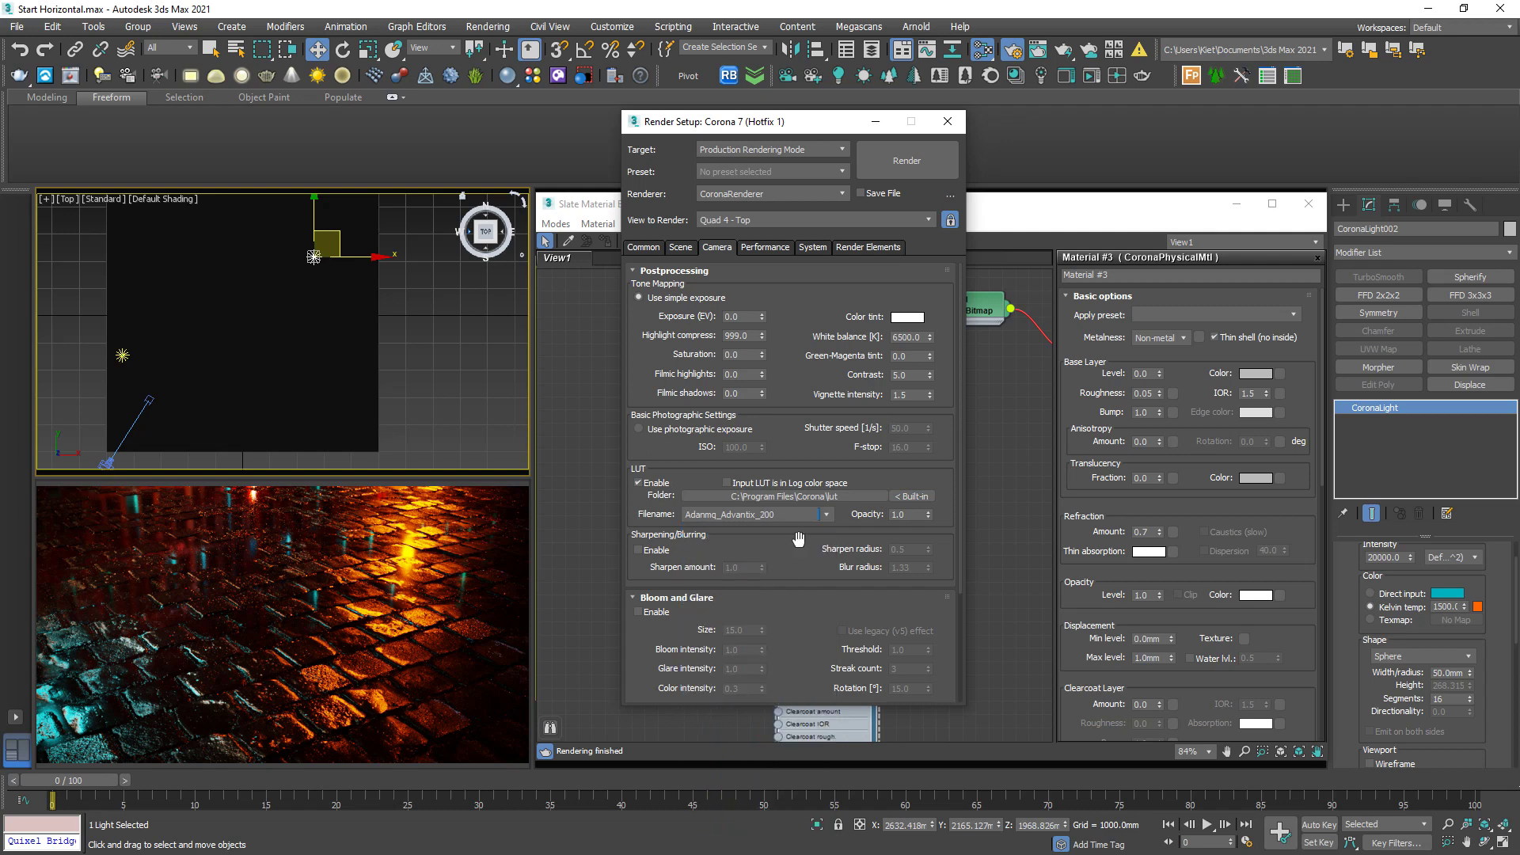
- Change the LUT to Adanmq_Polaroid_600 and set its opacity to 0.5
left_click(826, 515)
scroll(800, 681, "down", 5)
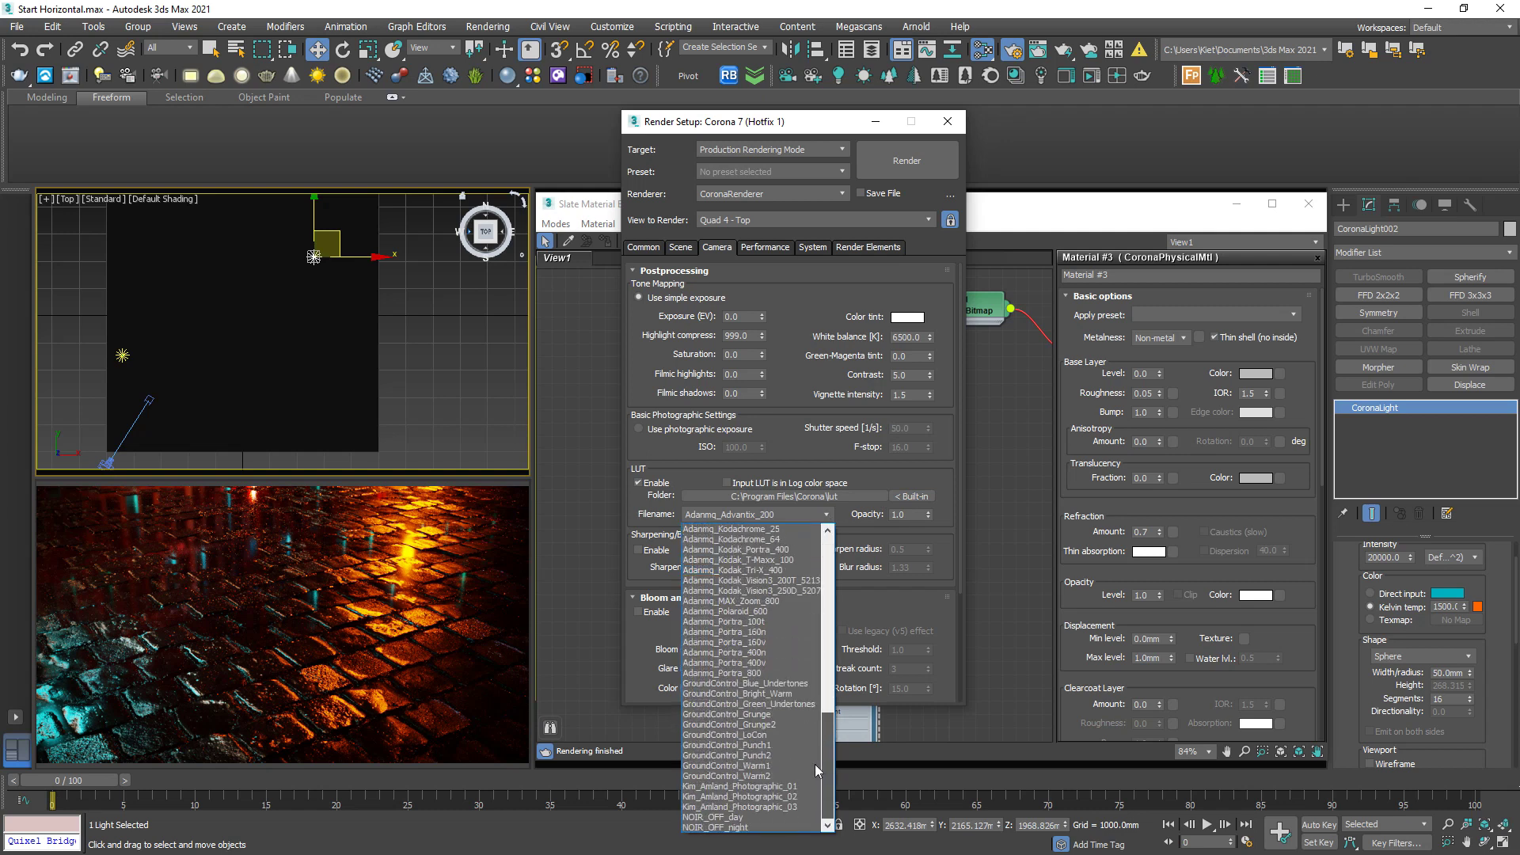
left_click(788, 610)
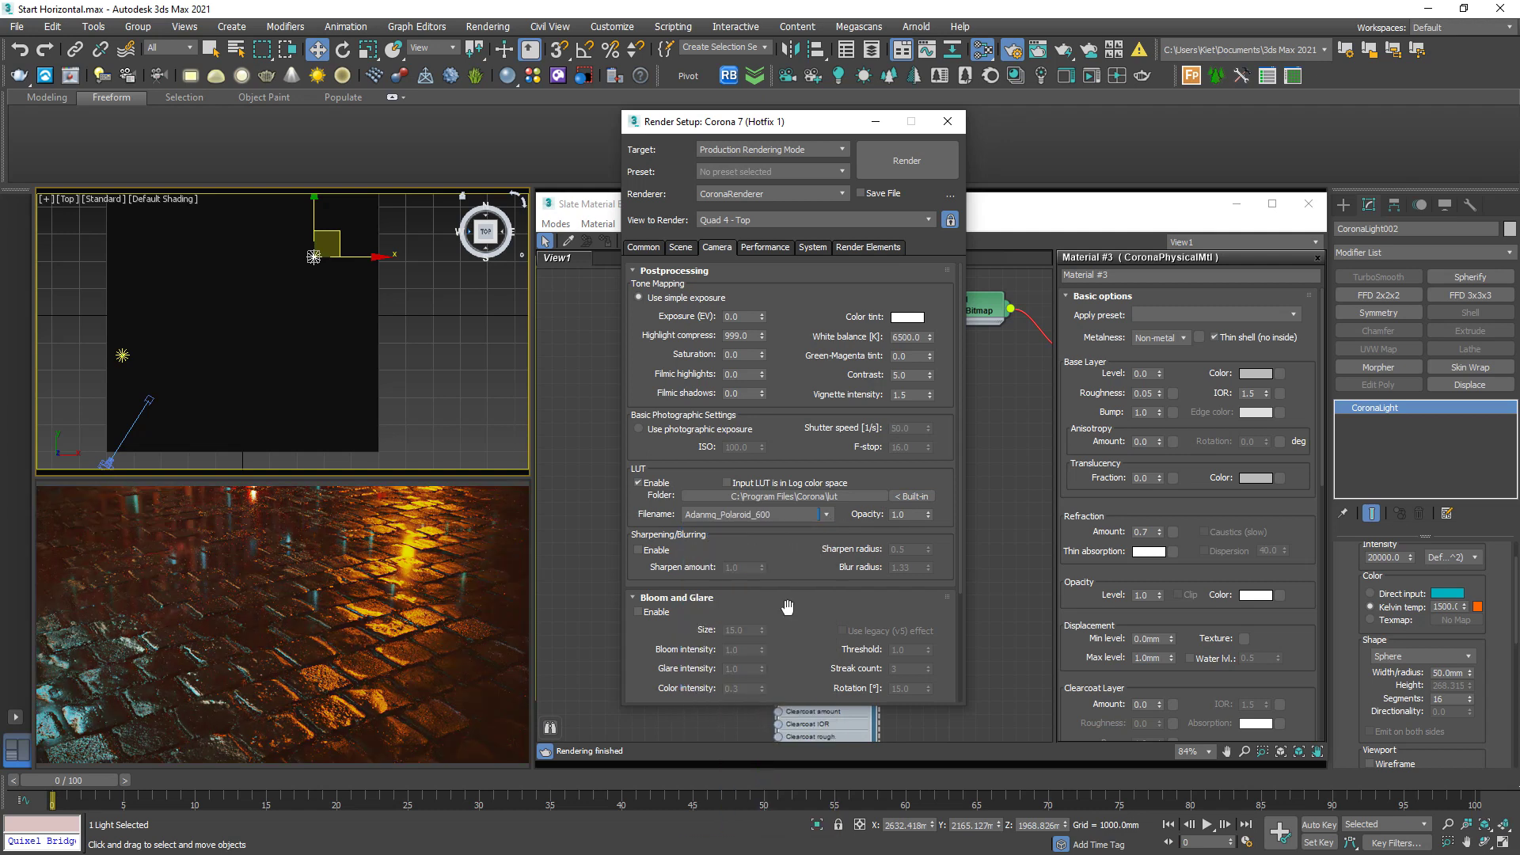
double_click(901, 515)
type(".5")
key("Return")
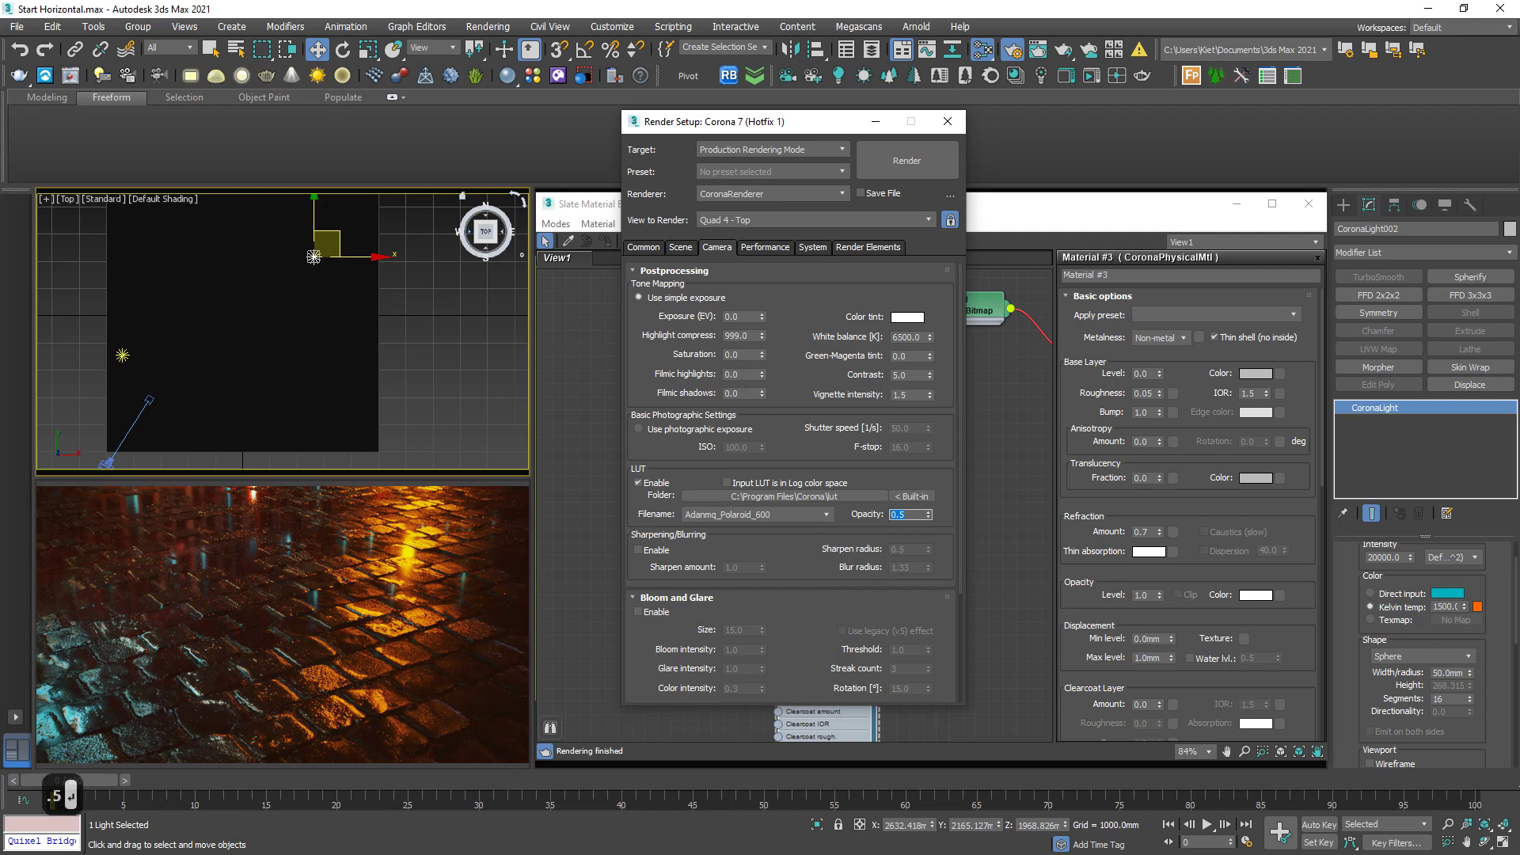
- Change the LUT to Adanmq_Advantix_100
left_click(796, 516)
scroll(819, 651, "up", 3)
scroll(819, 651, "up", 5)
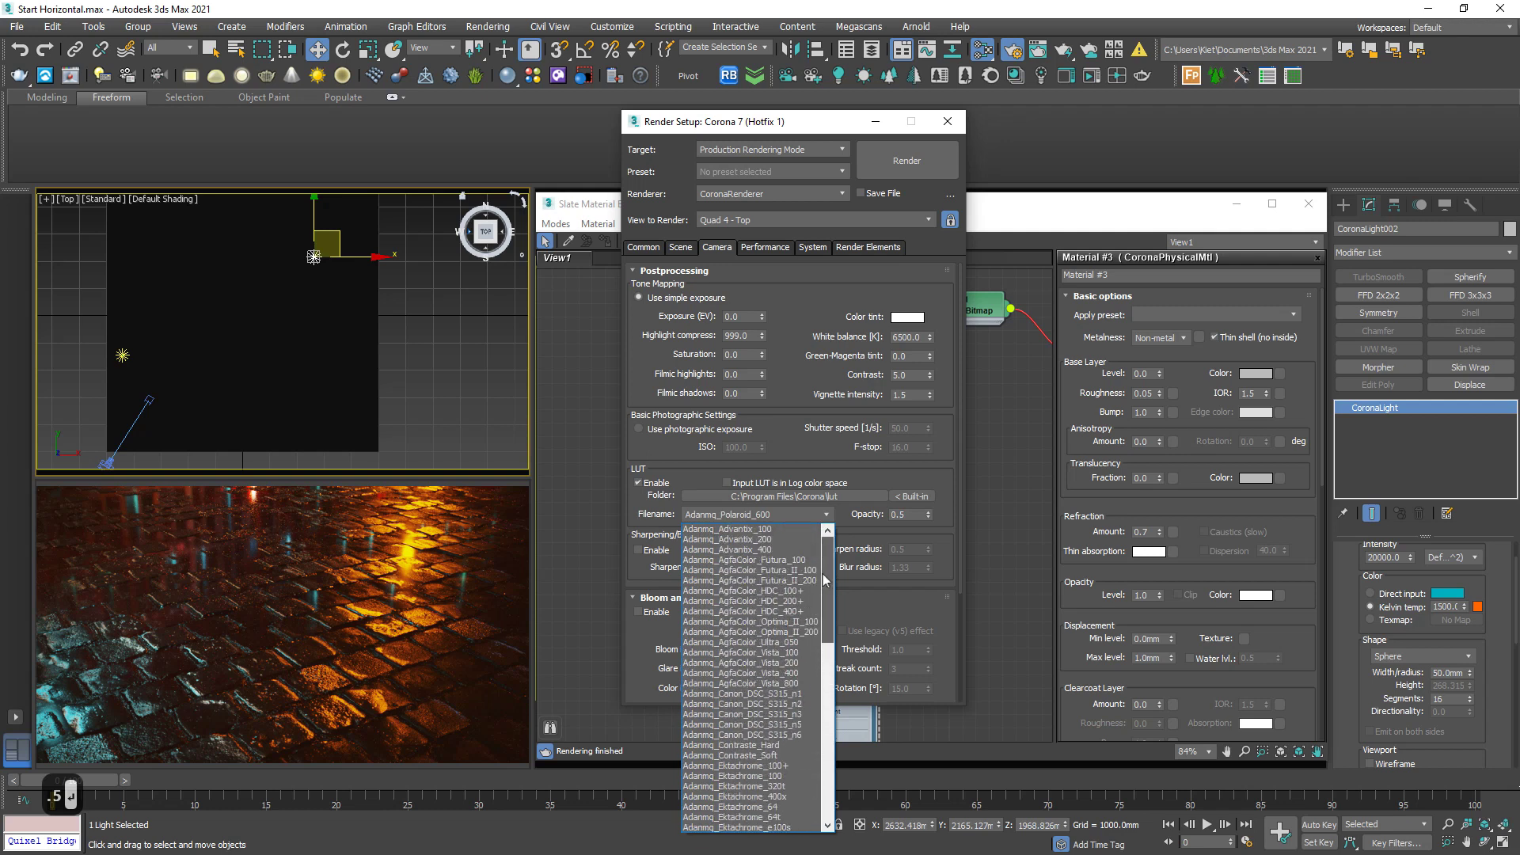
left_click(796, 532)
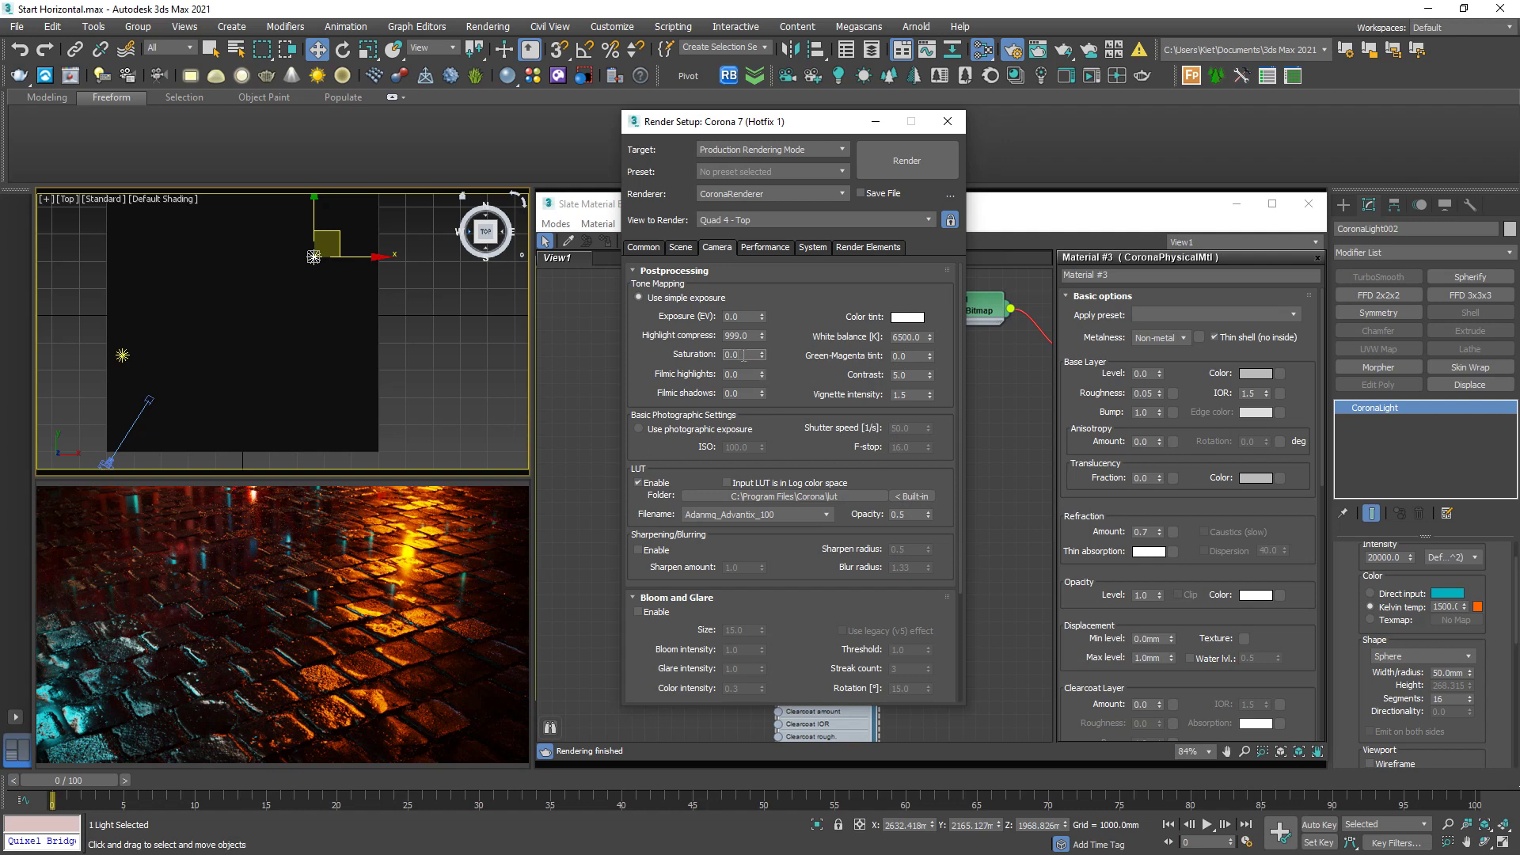
- Try tone mapping saturation values of 0.2, 0.1 and 0, and set the saturation to 0.05
type(".2")
key("Return")
type(".1")
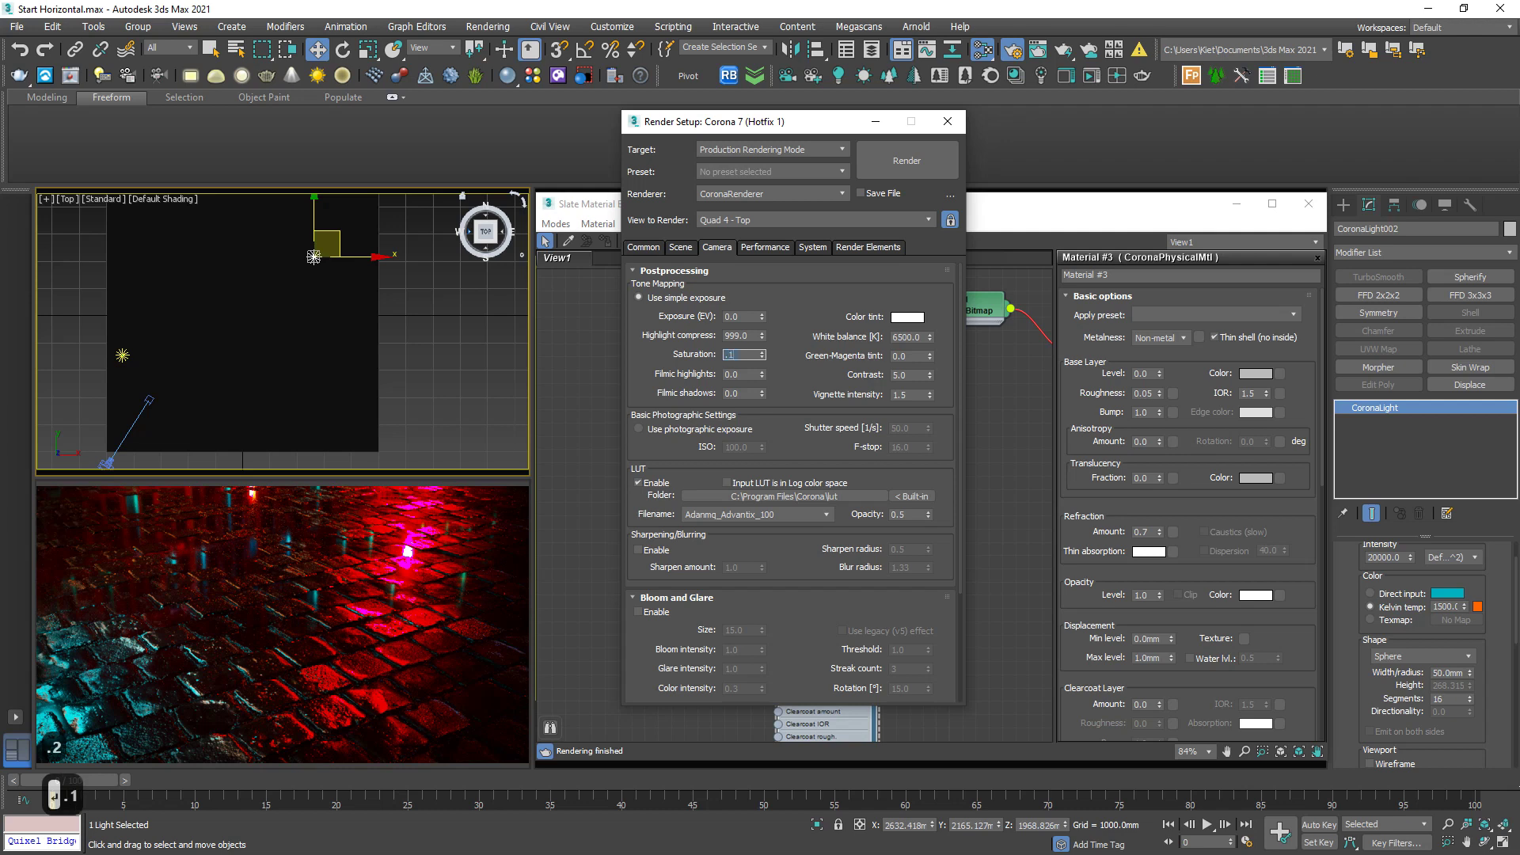
key("Return")
type(".05")
key("Return")
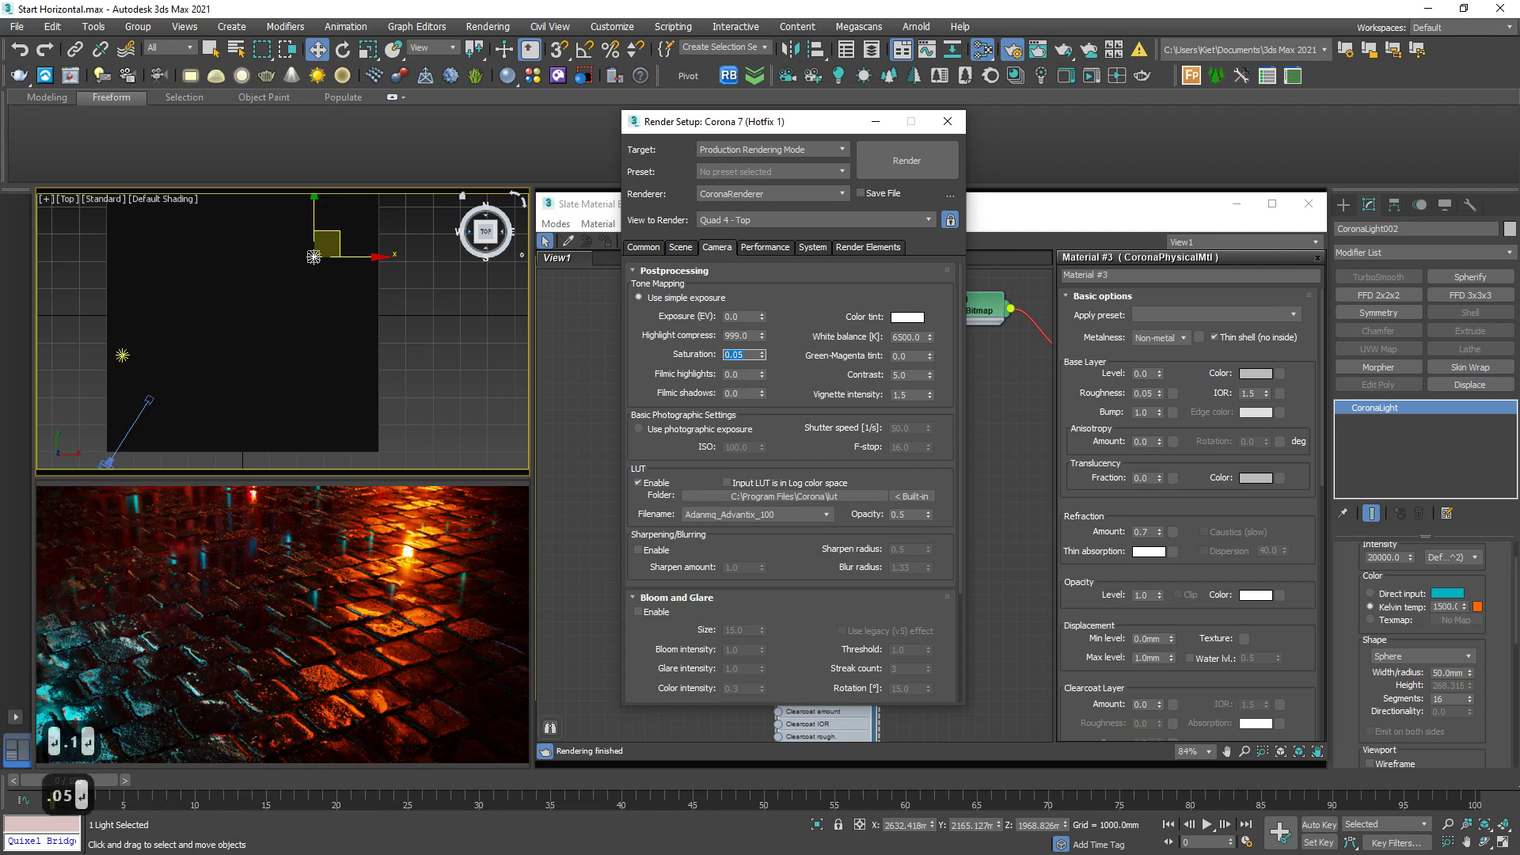
type("0")
key("Return")
key("BackSpace")
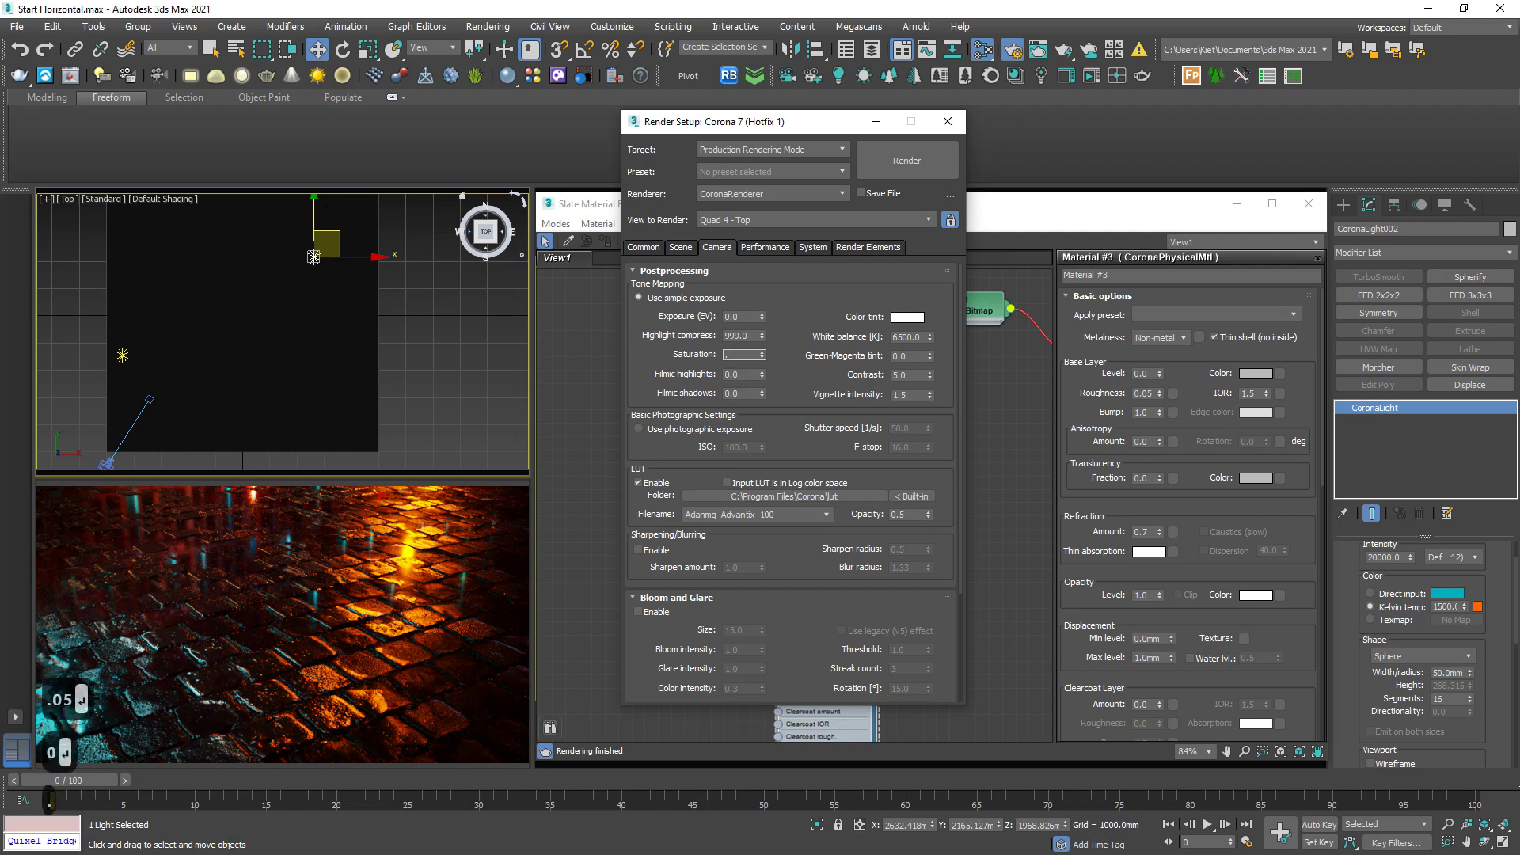
type("0.05")
key("Return")
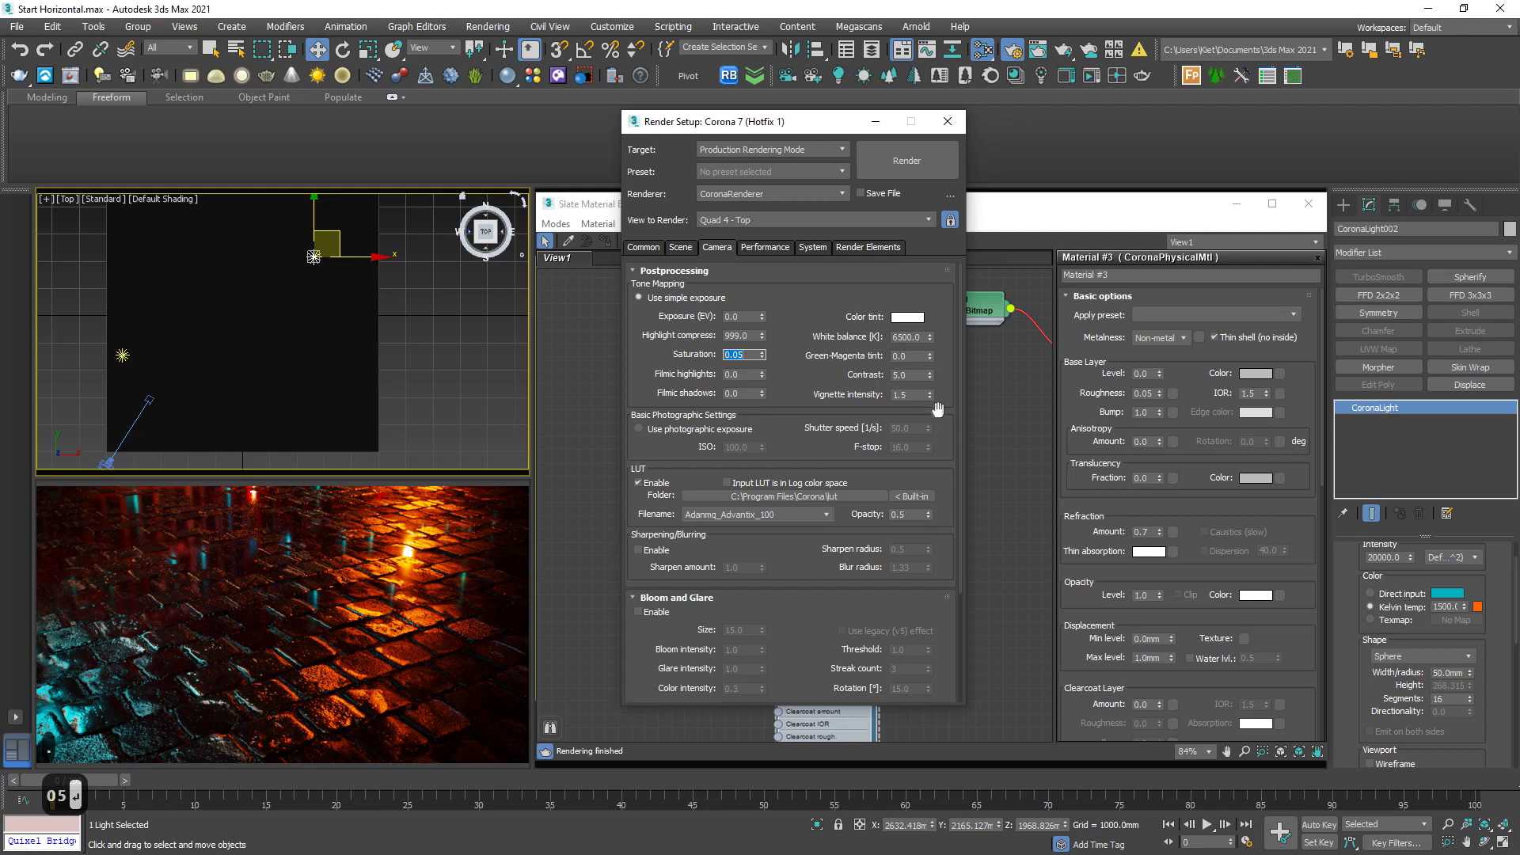
- Expand the Bloom and Glare settings, enable the effect, and switch it to the legacy (v5) version
scroll(934, 408, "down", 2)
left_click(647, 503)
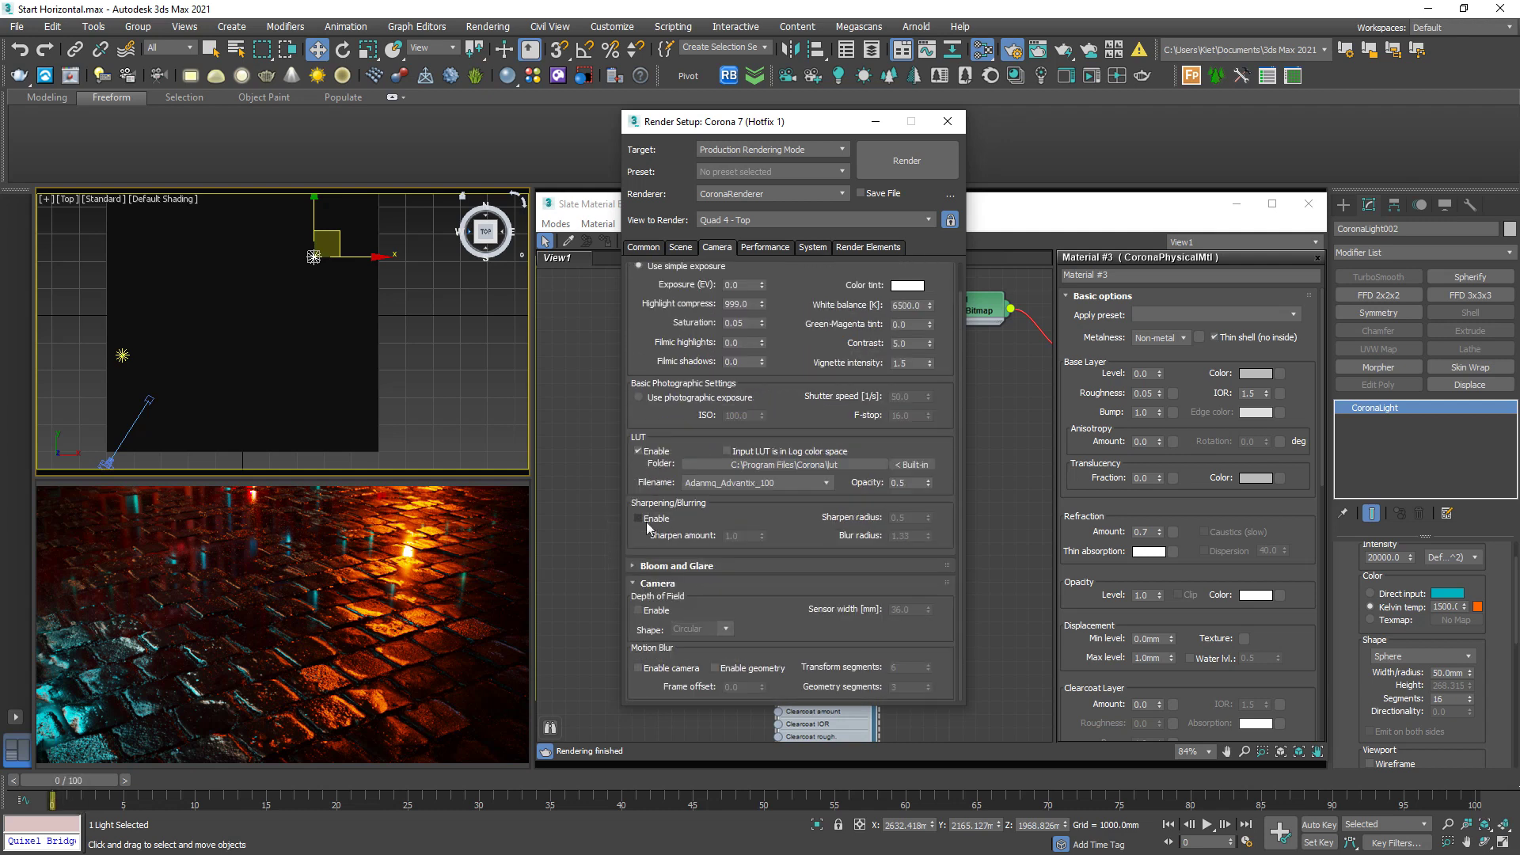
left_click(665, 567)
left_click(656, 583)
double_click(744, 599)
left_click(899, 602)
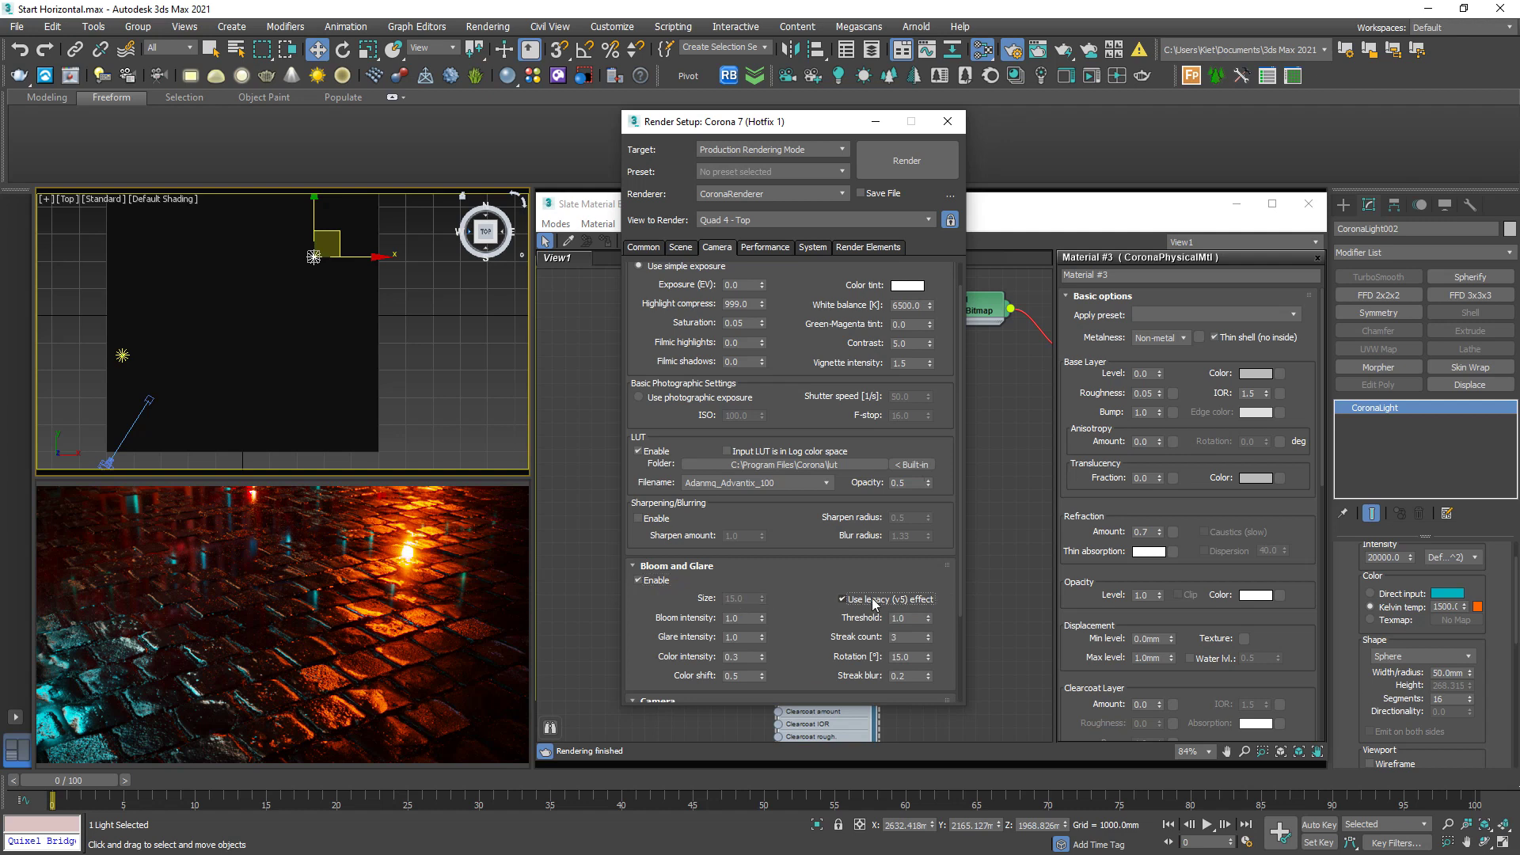
- Set the glare intensity to 0, try a bloom intensity of 5, and set the bloom intensity to 2
left_click(753, 637)
type("0")
key("Return")
double_click(744, 618)
type("2")
key("Return")
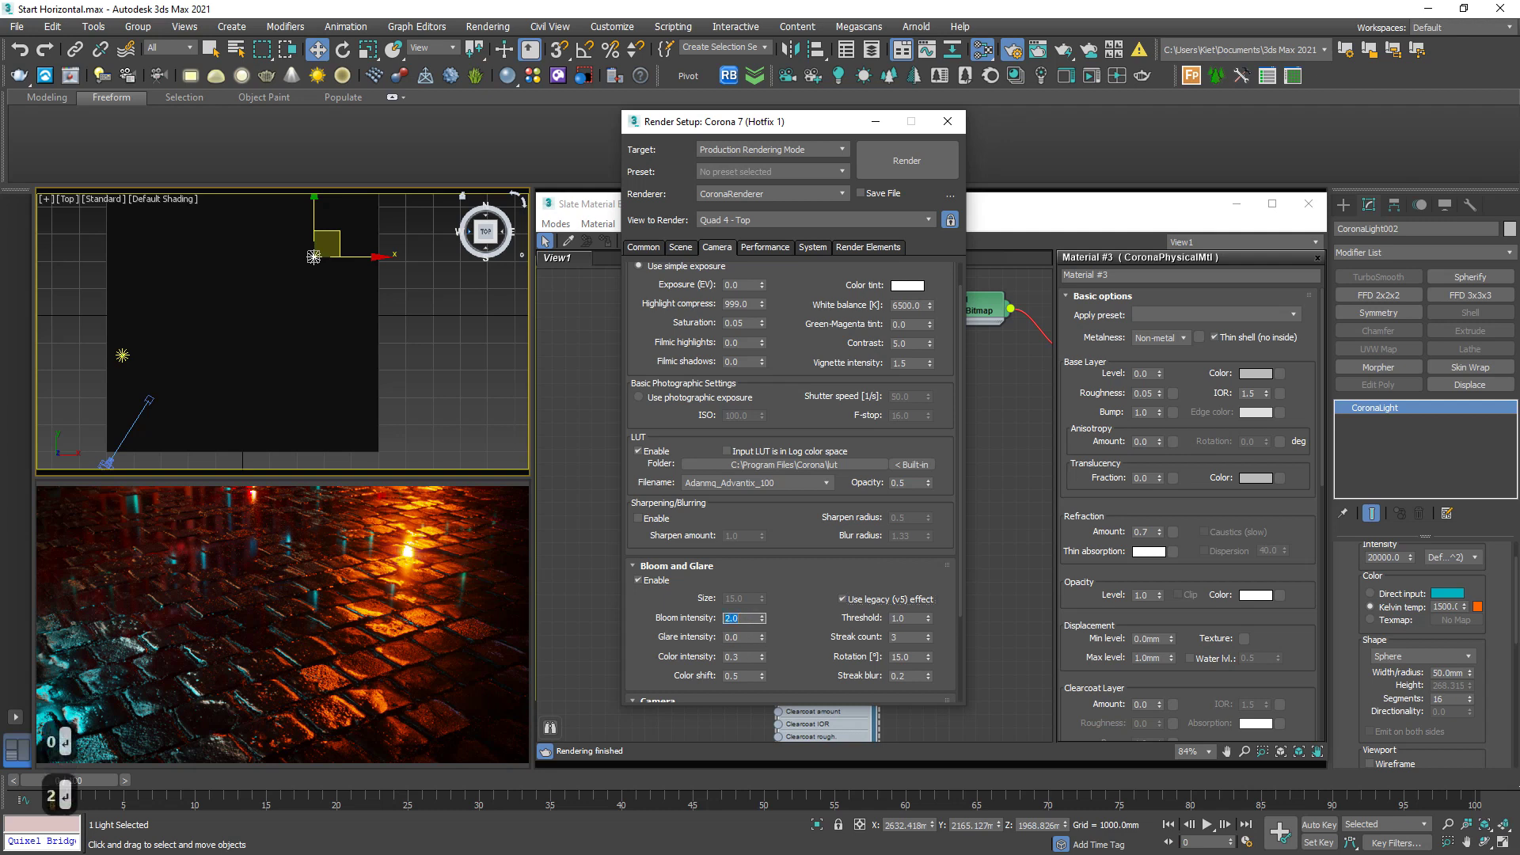
type("5")
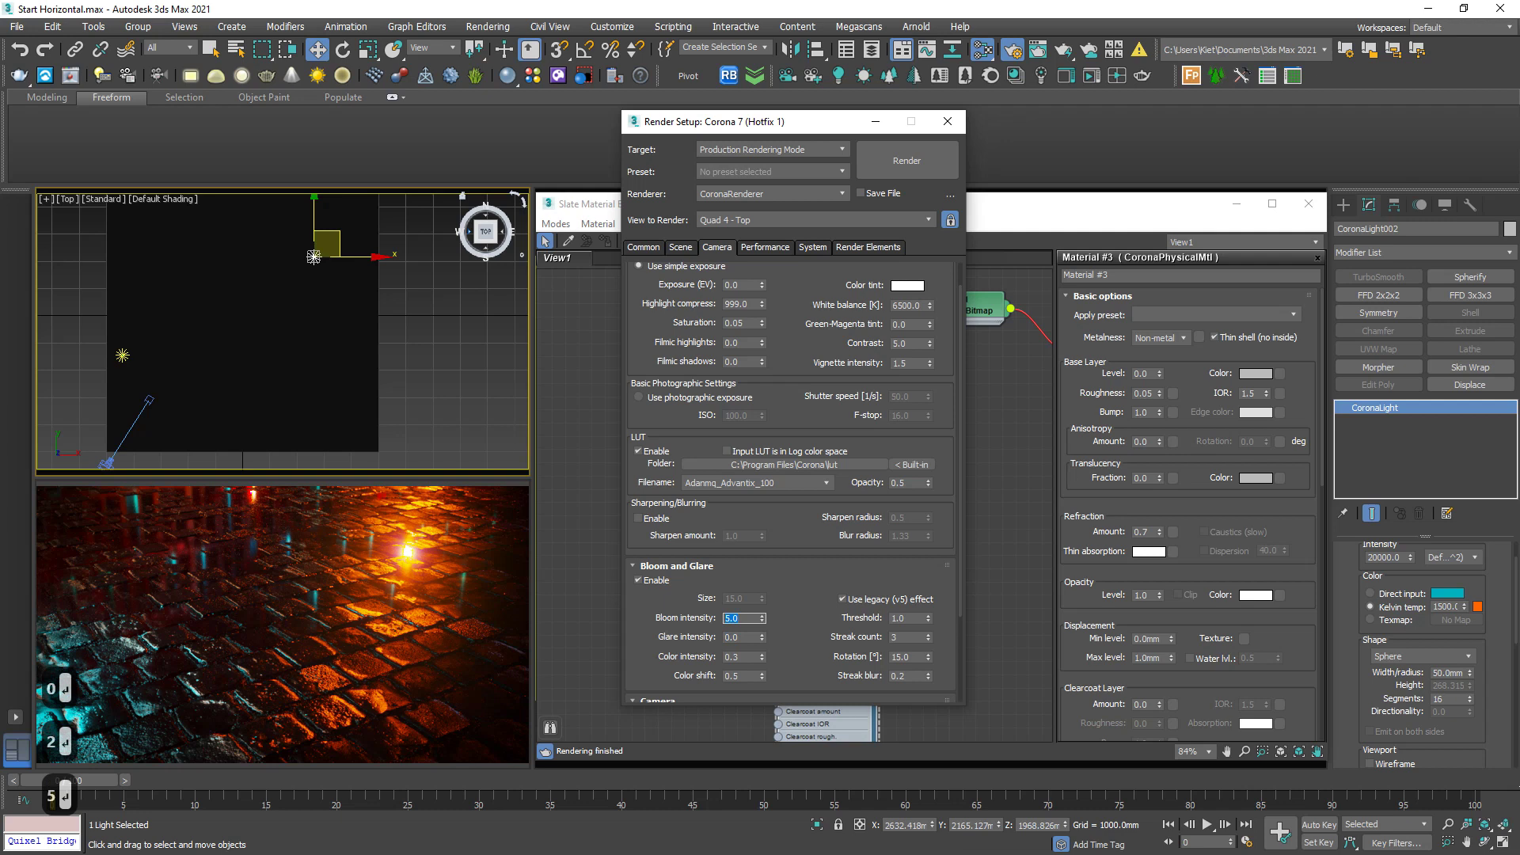
type("2")
key("Return")
left_click(811, 587)
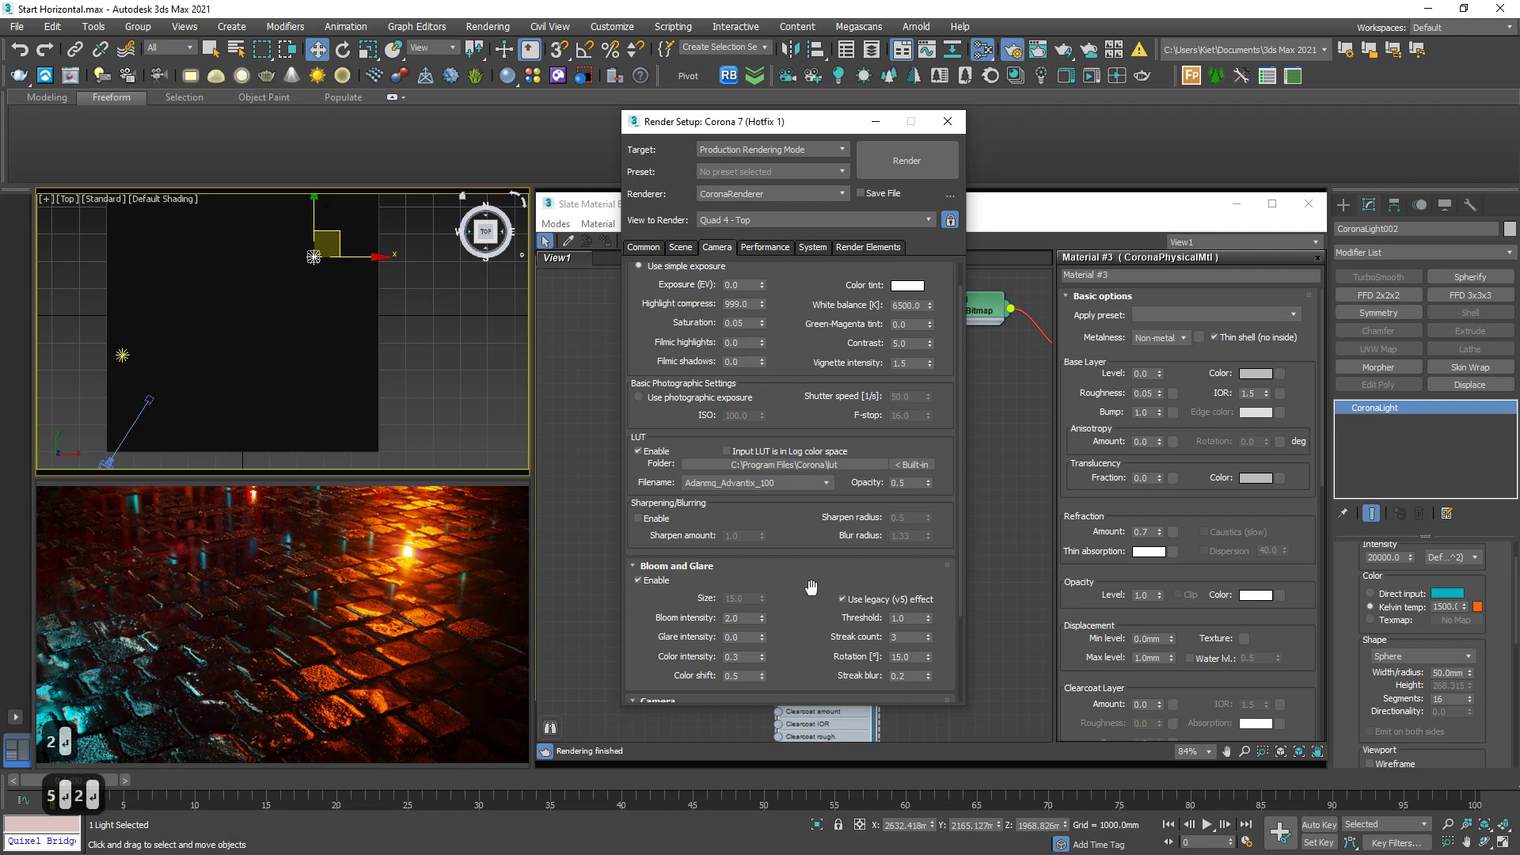
- Try a tone mapping contrast of 3 and set the contrast to 4
double_click(900, 344)
type("3")
key("Return")
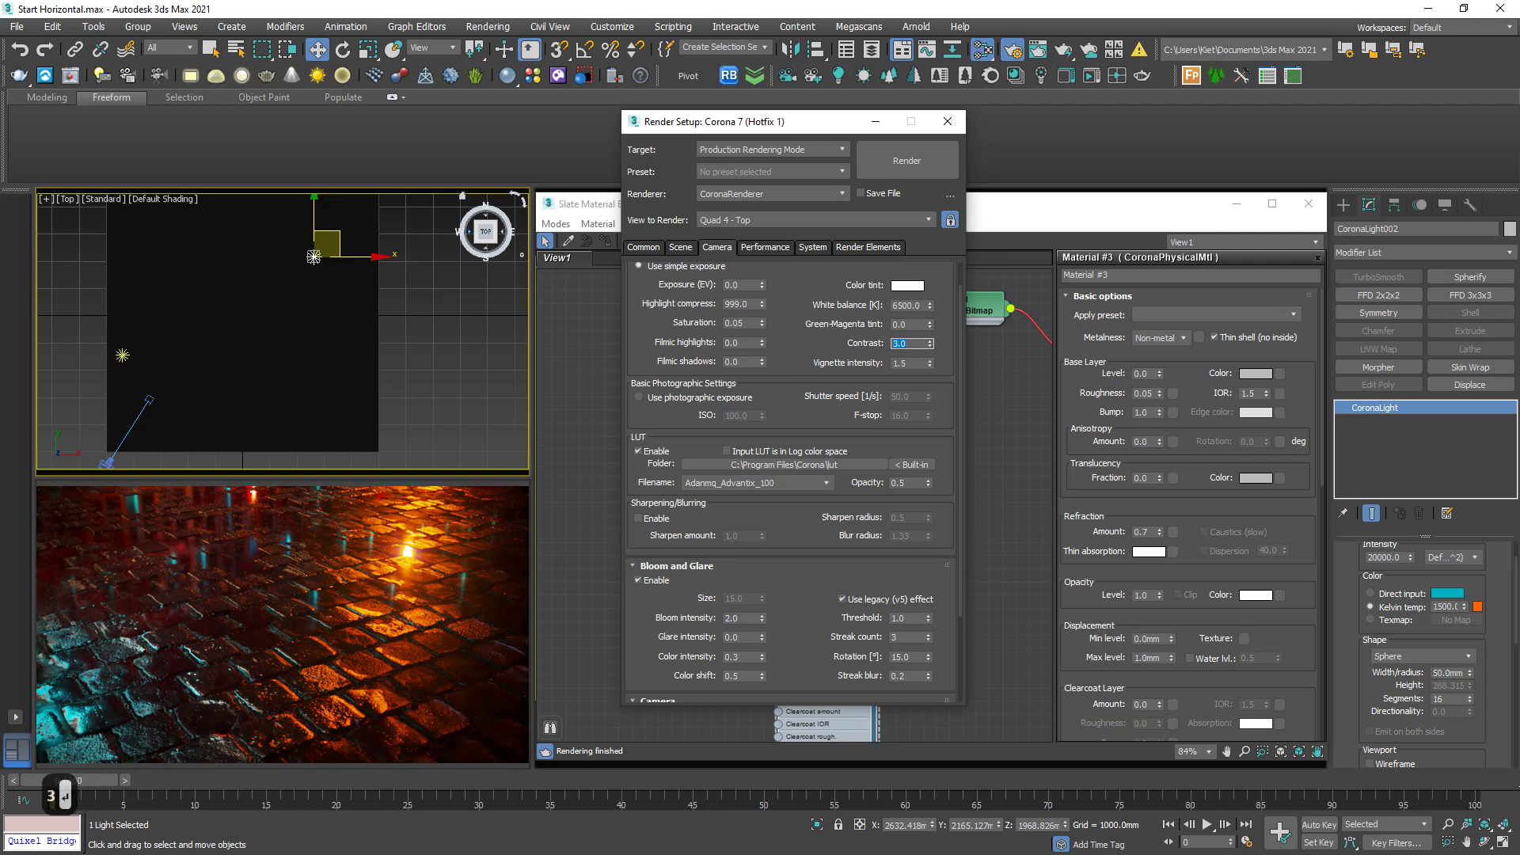
type("4")
key("Return")
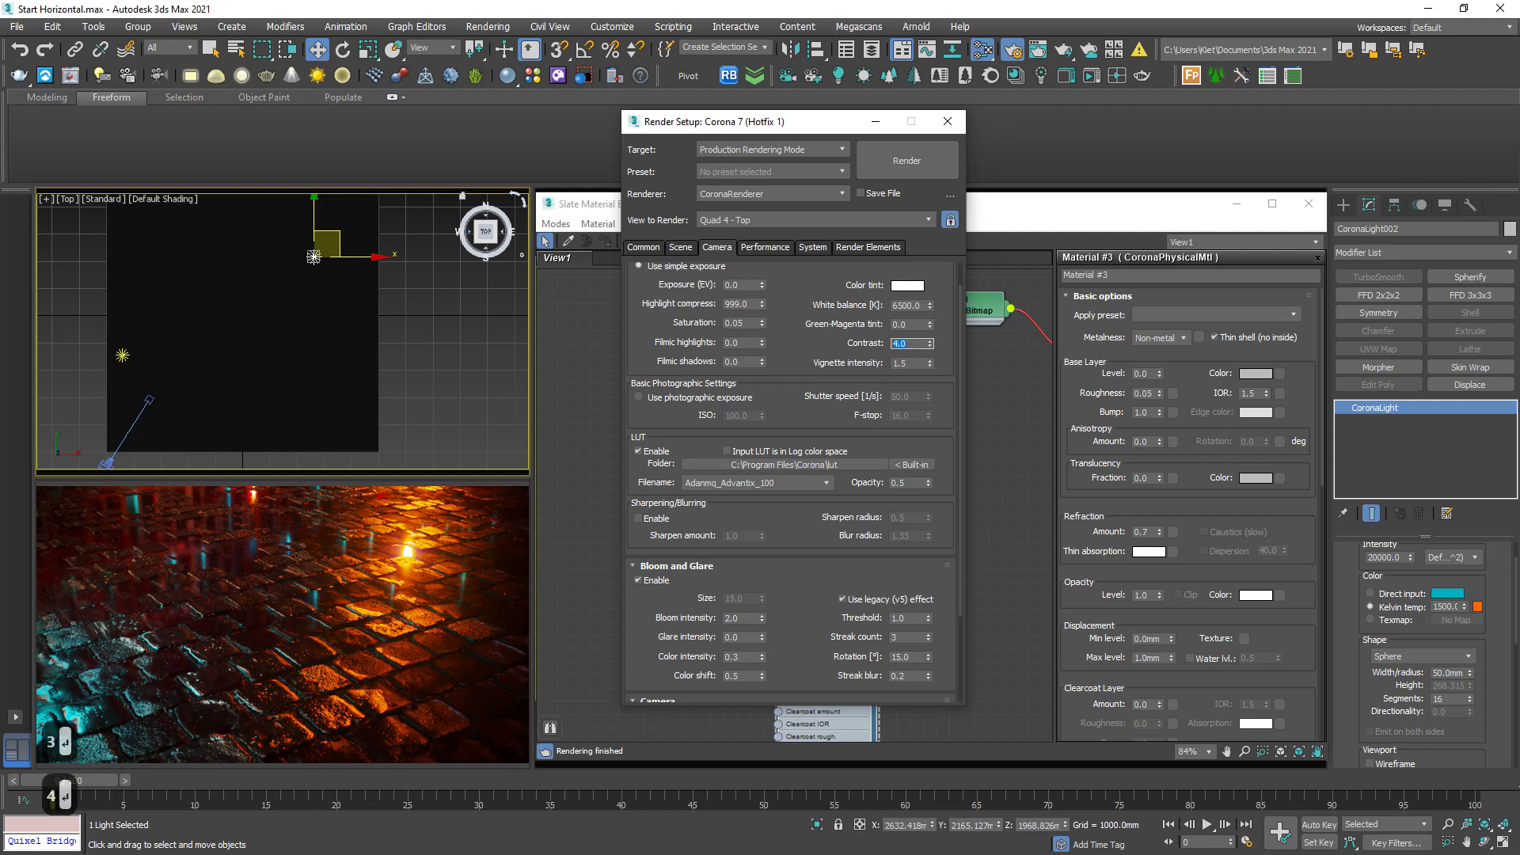